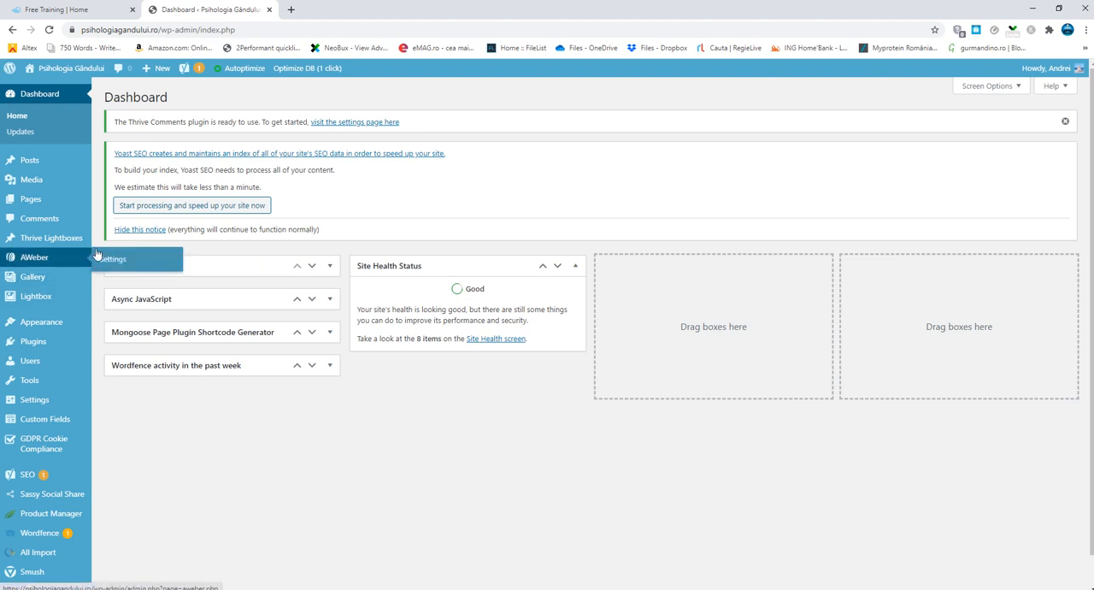
- Start a new WordPress page
mouse_move(48, 202)
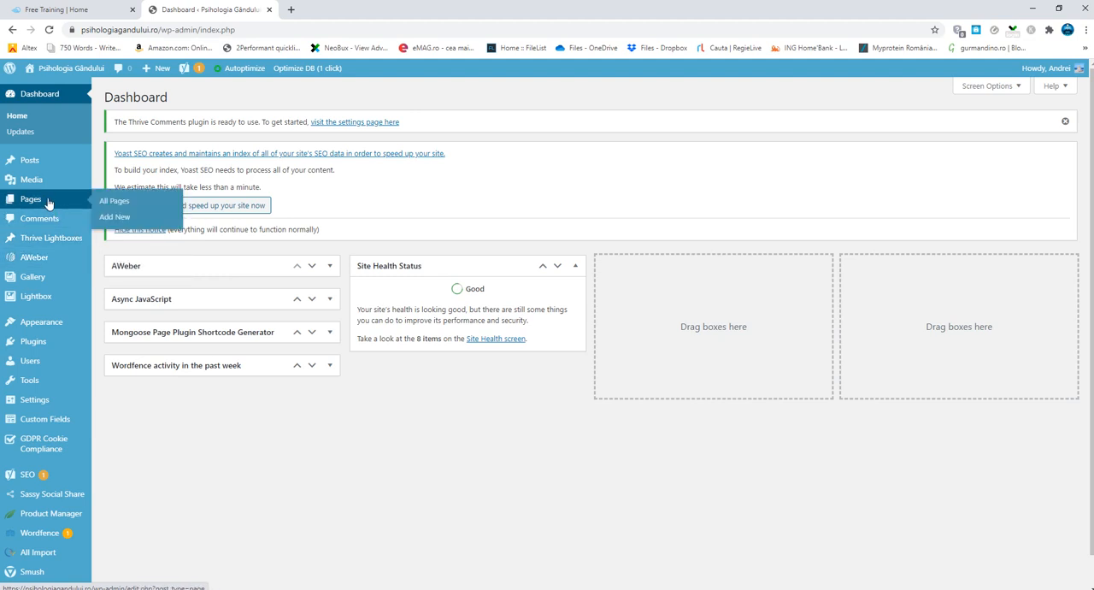
click(119, 219)
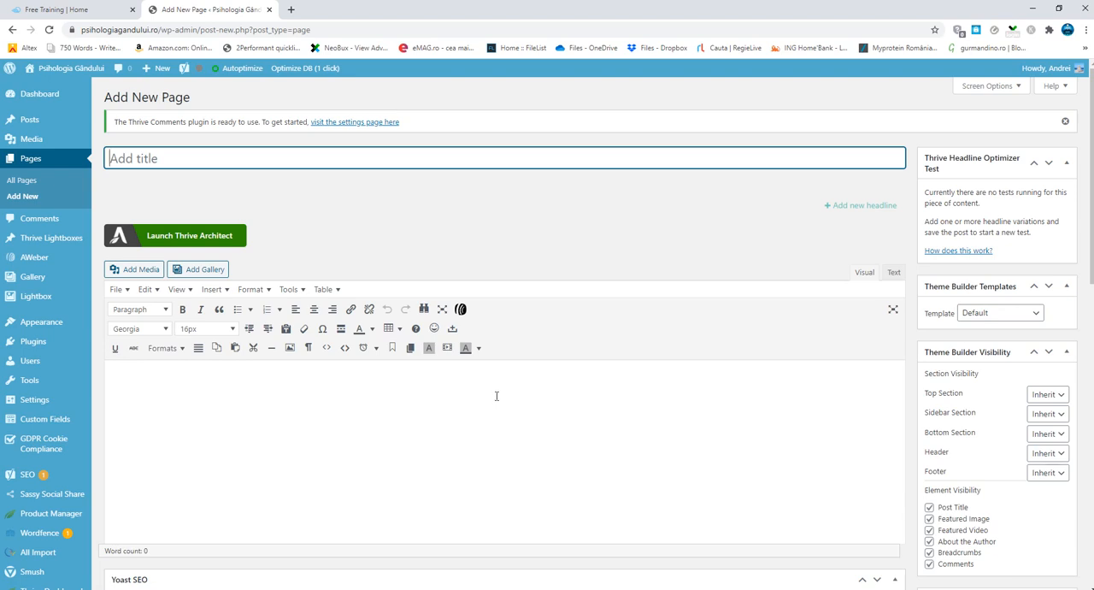
- Switch to the Citate Blog folder in File Explorer and view the quote images from citat-declaraţii-negative.png through citate-motivationale-2.jpg
click(314, 589)
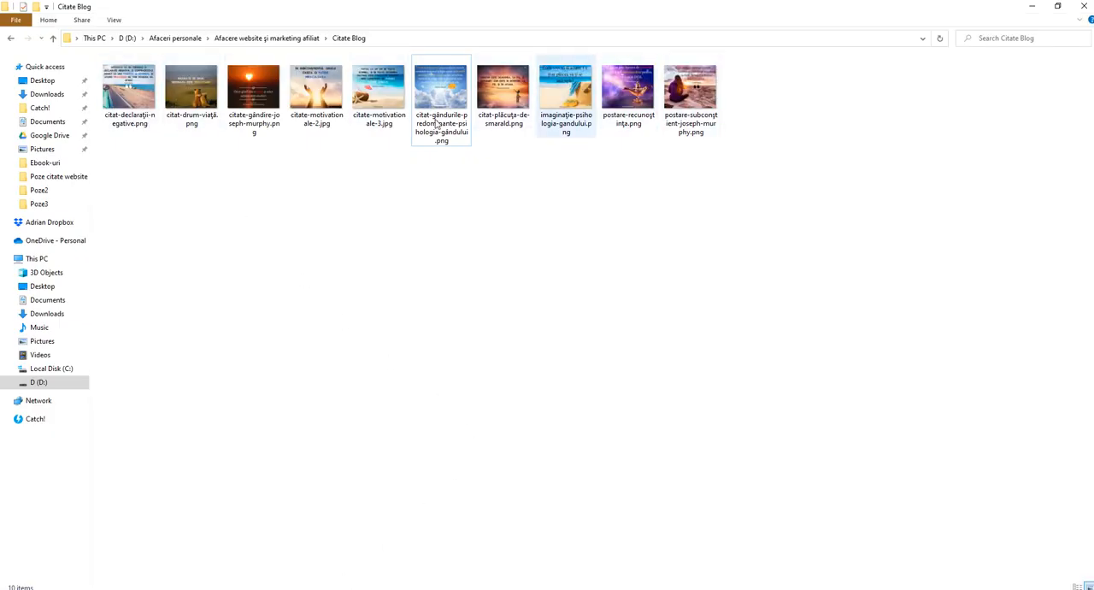
double_click(145, 101)
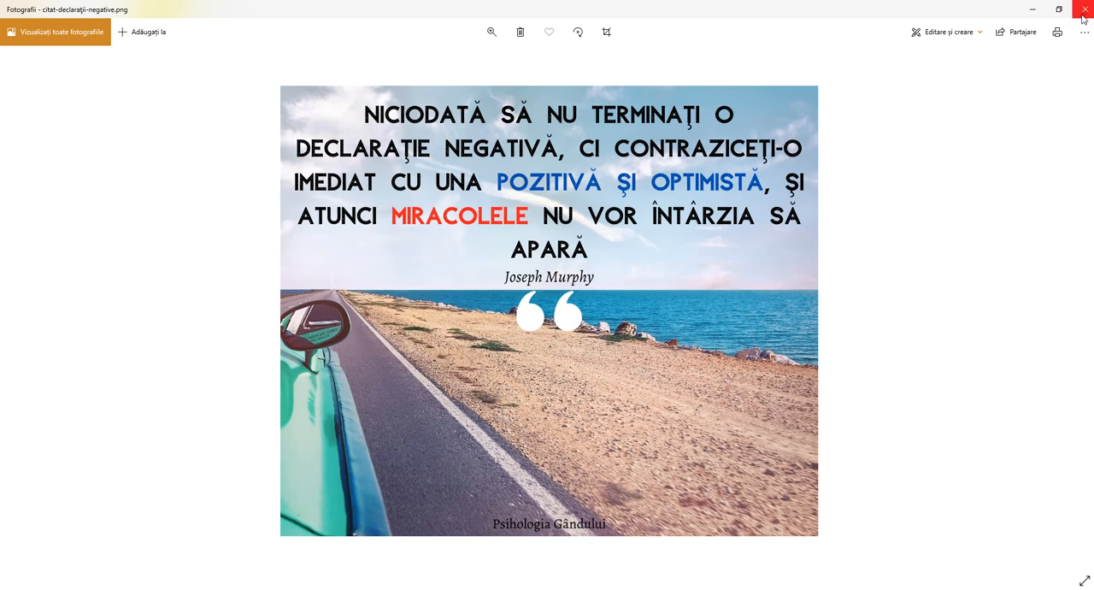
click(1072, 309)
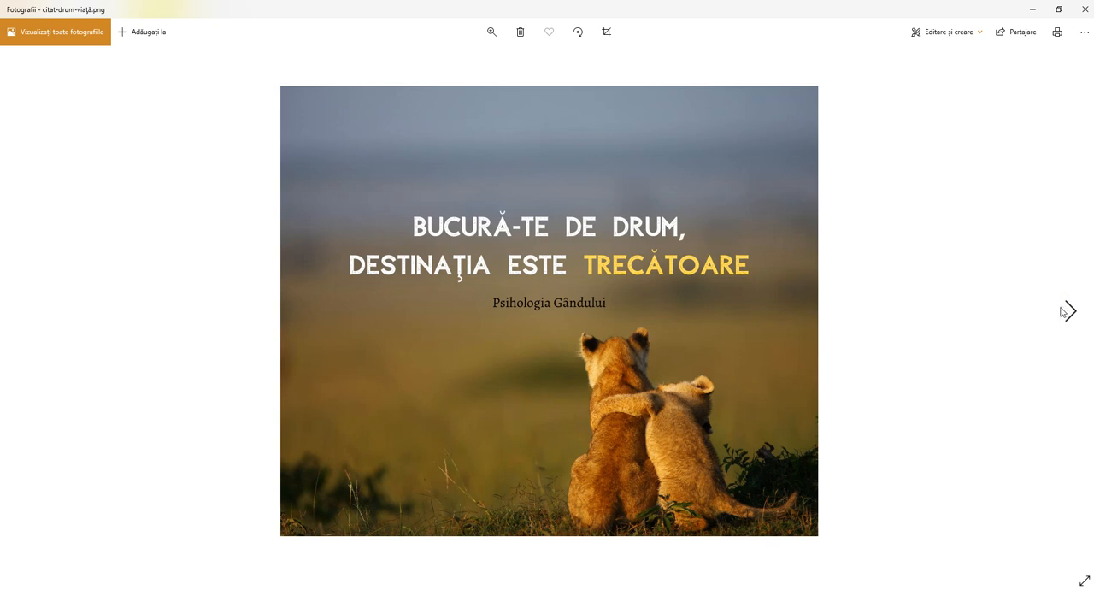
click(1067, 309)
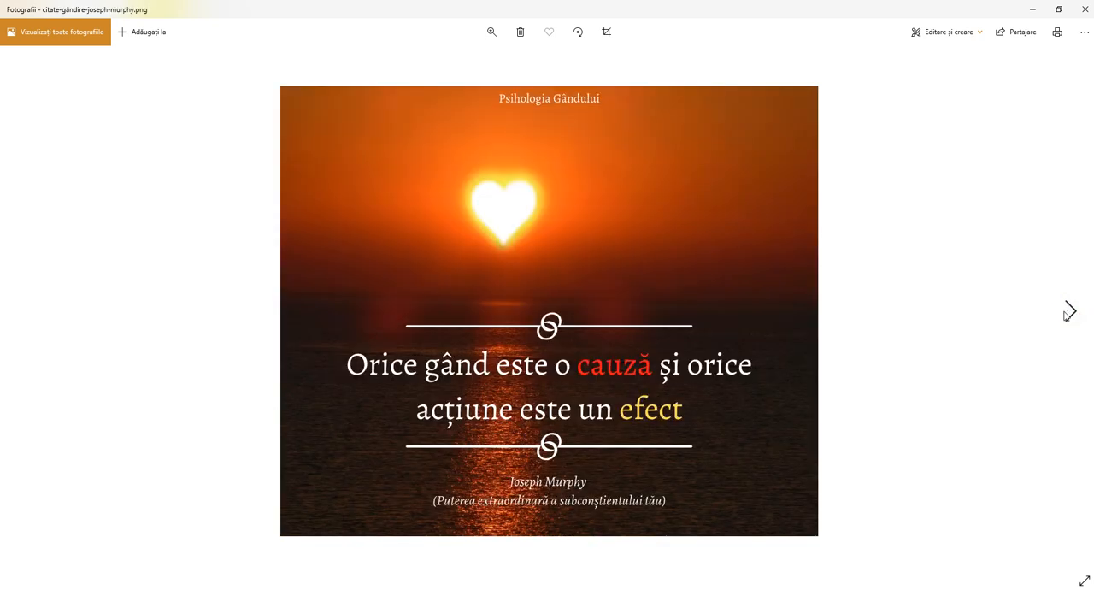
click(1069, 310)
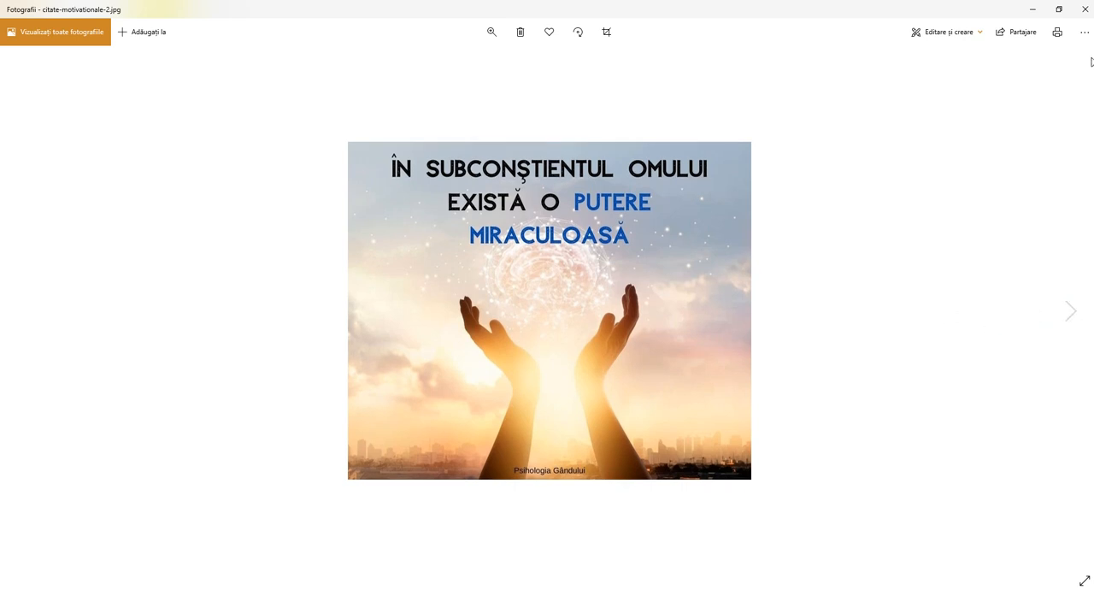
click(1084, 9)
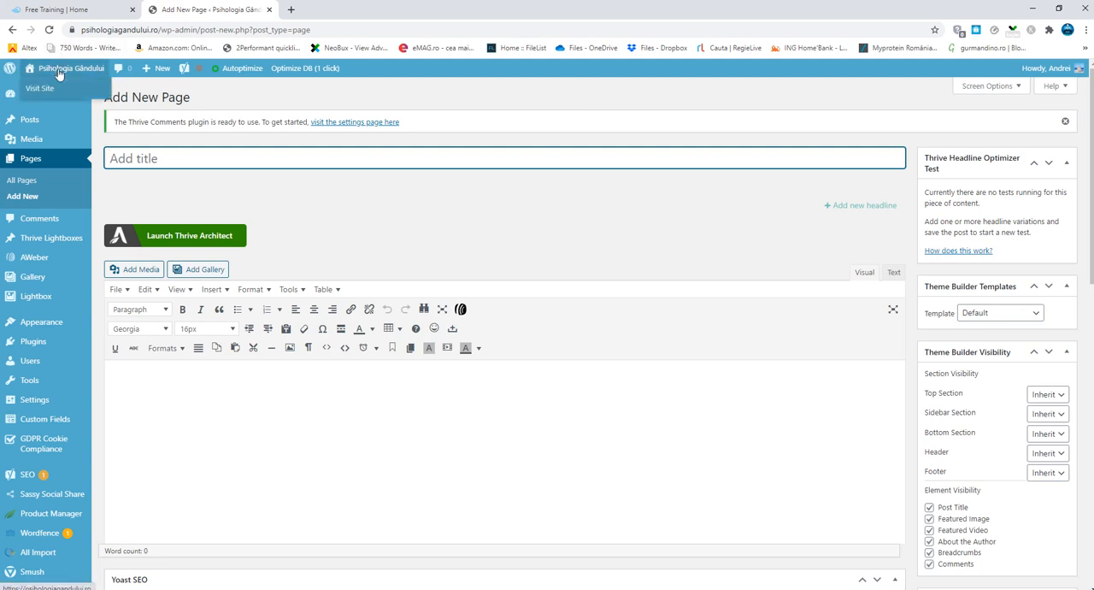
- Open the live Psihologia Gândului site in a separate tab and examine its homepage sections down to the recent articles
right_click(60, 89)
click(84, 96)
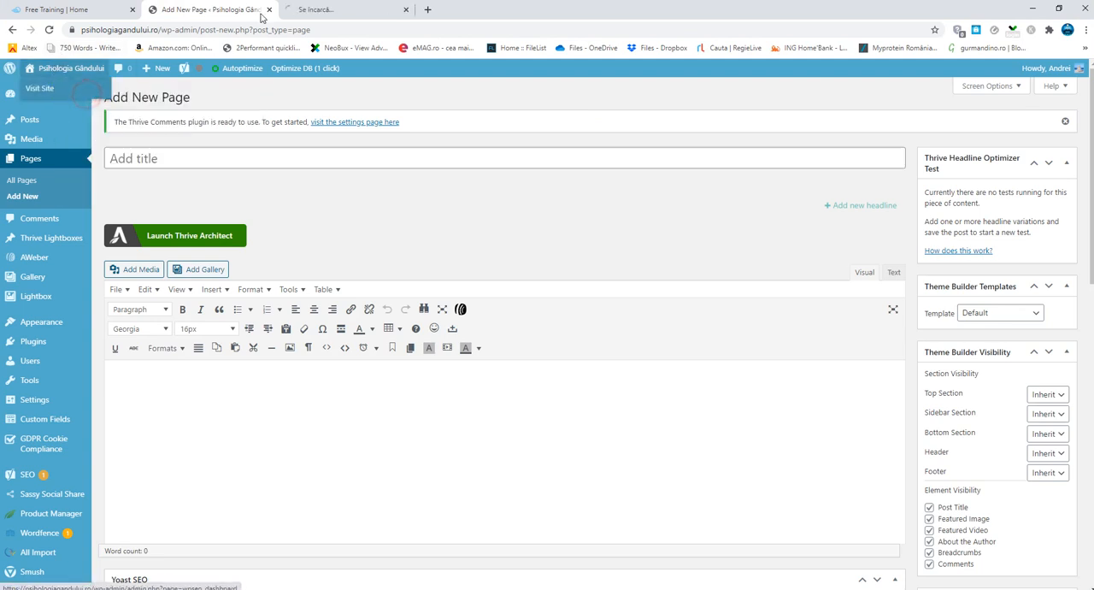
click(320, 10)
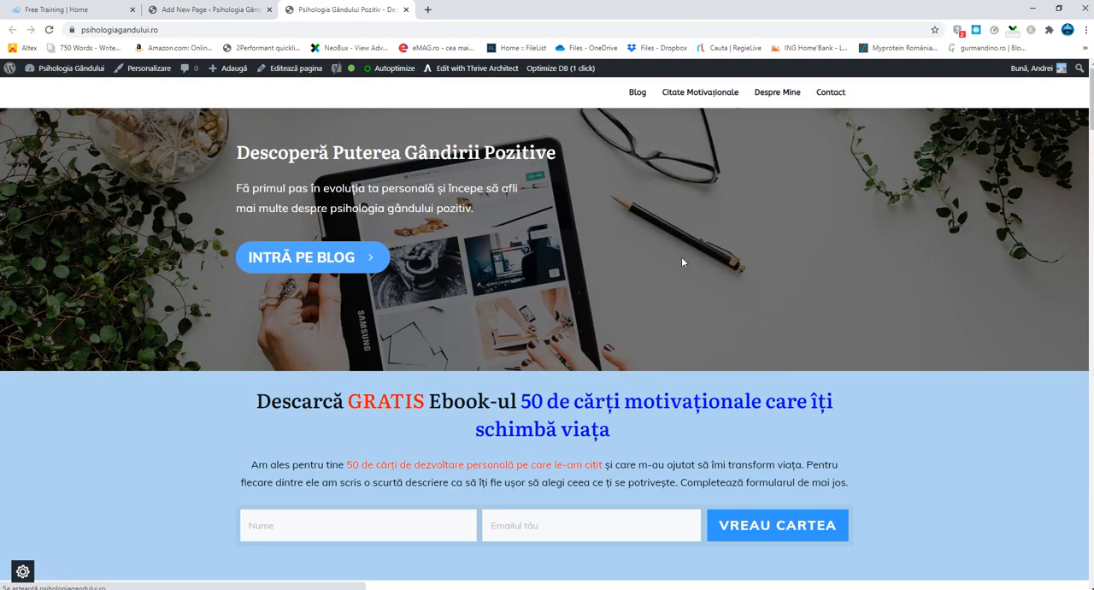
scroll(744, 373, down, 5)
scroll(749, 373, down, 4)
scroll(751, 373, down, 4)
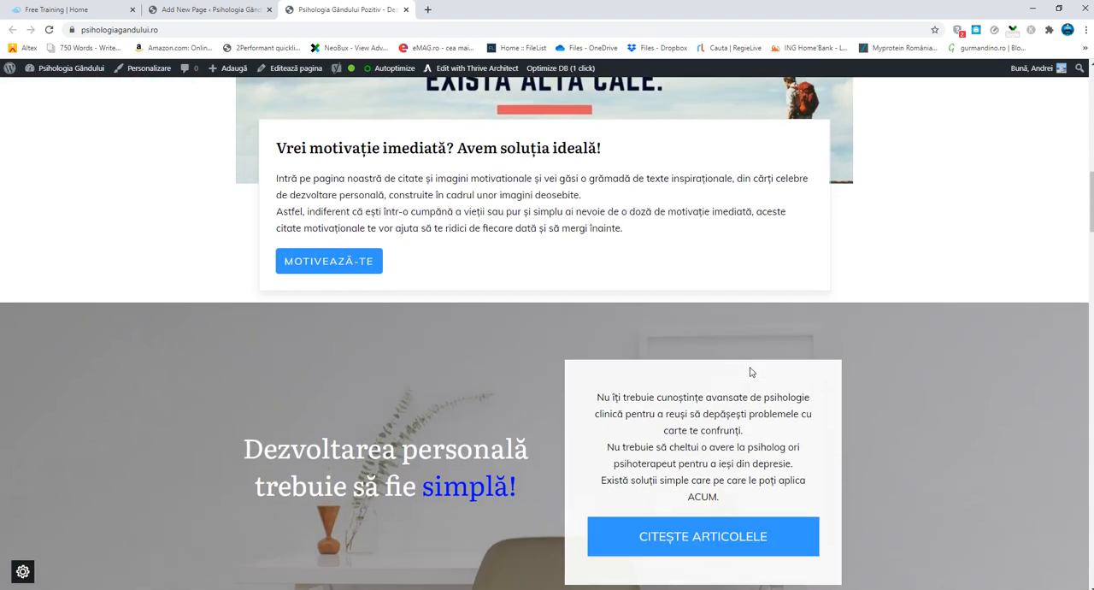
scroll(750, 366, down, 2)
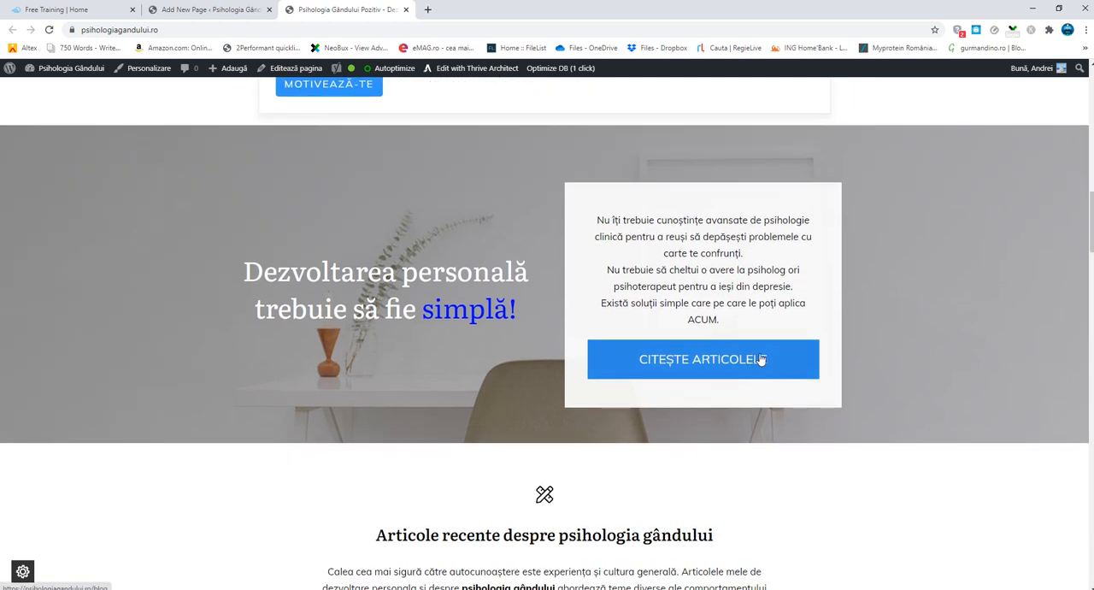
scroll(752, 363, down, 5)
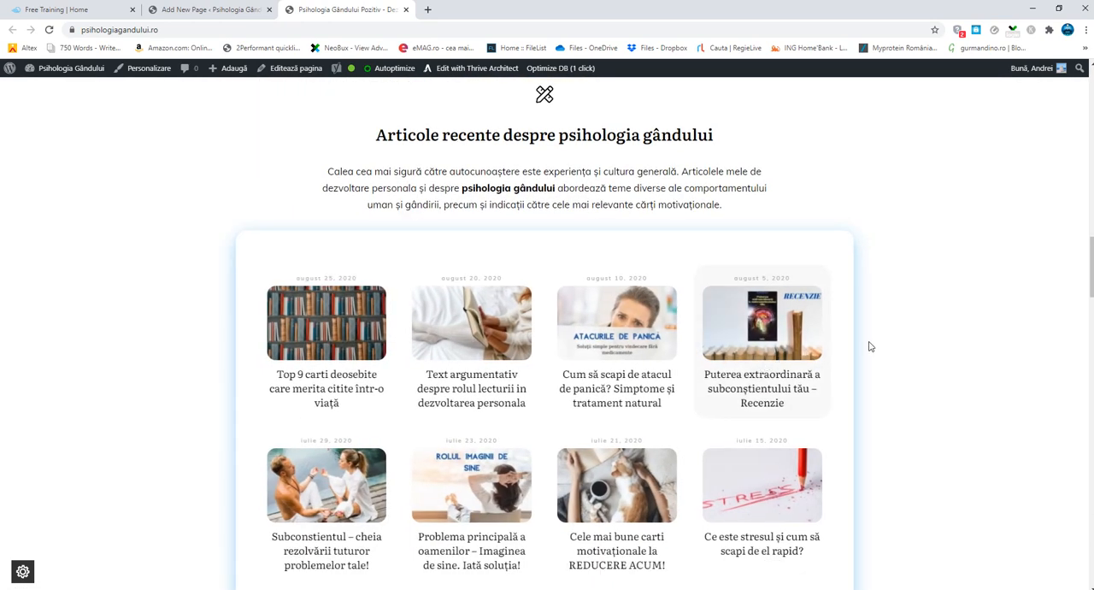
drag(1089, 264, 1092, 76)
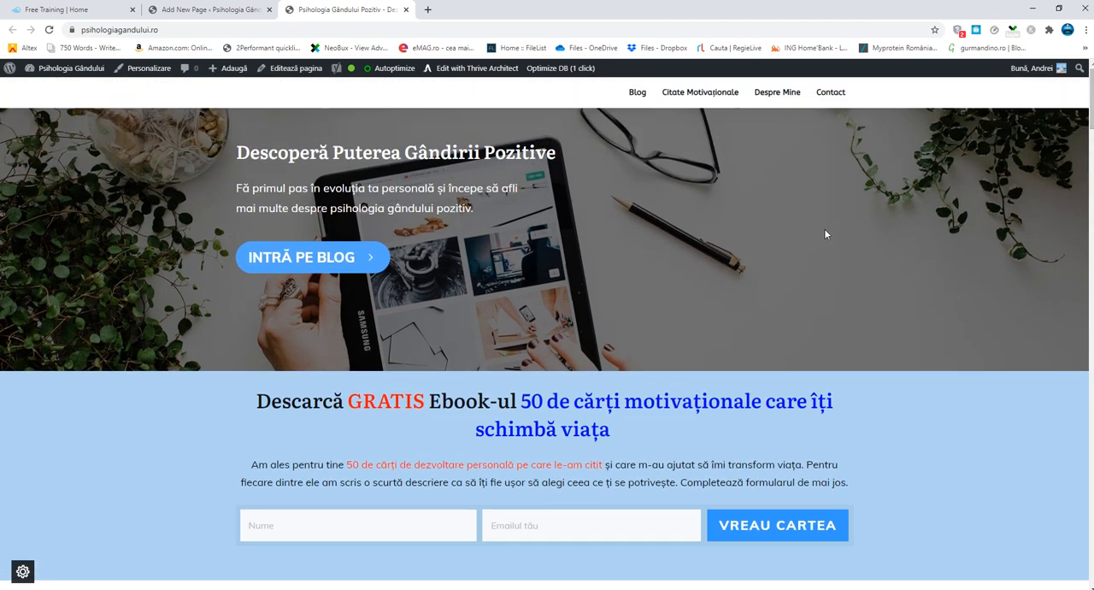
- Look over the site's Blog page, then close the live site and return to the new page draft
click(637, 92)
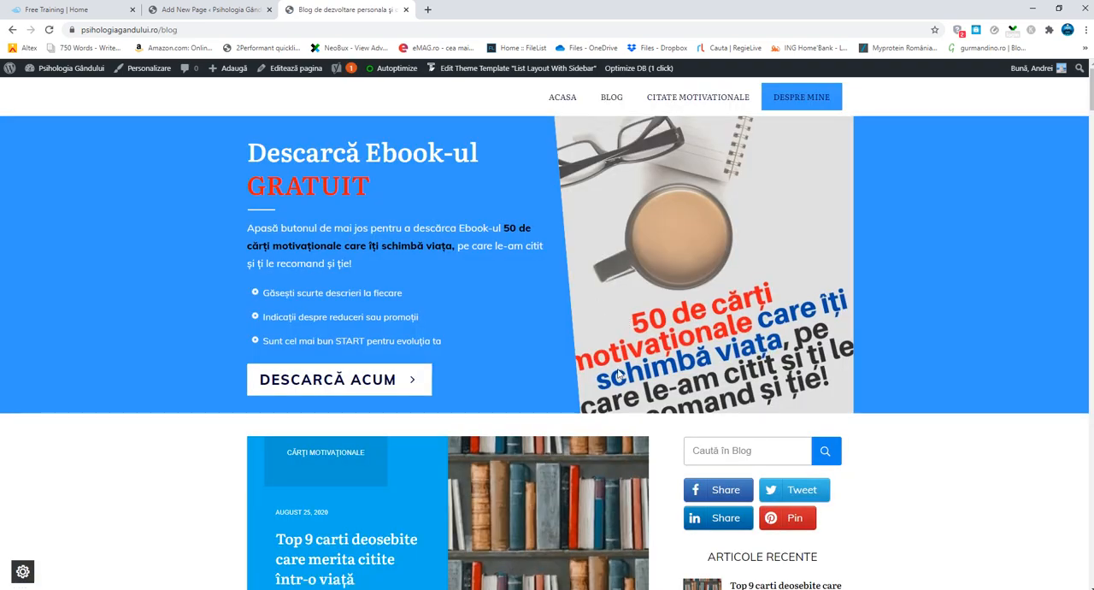
scroll(613, 369, down, 2)
drag(1091, 115, 1091, 82)
click(214, 9)
click(406, 11)
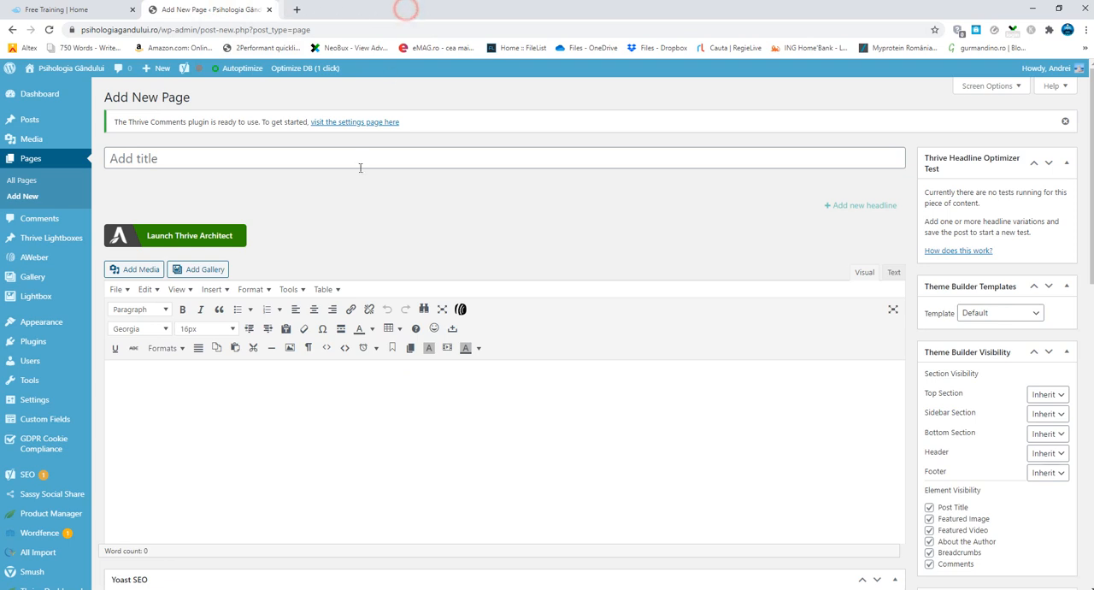
- Title the new page "Citate motivaționale"
click(168, 159)
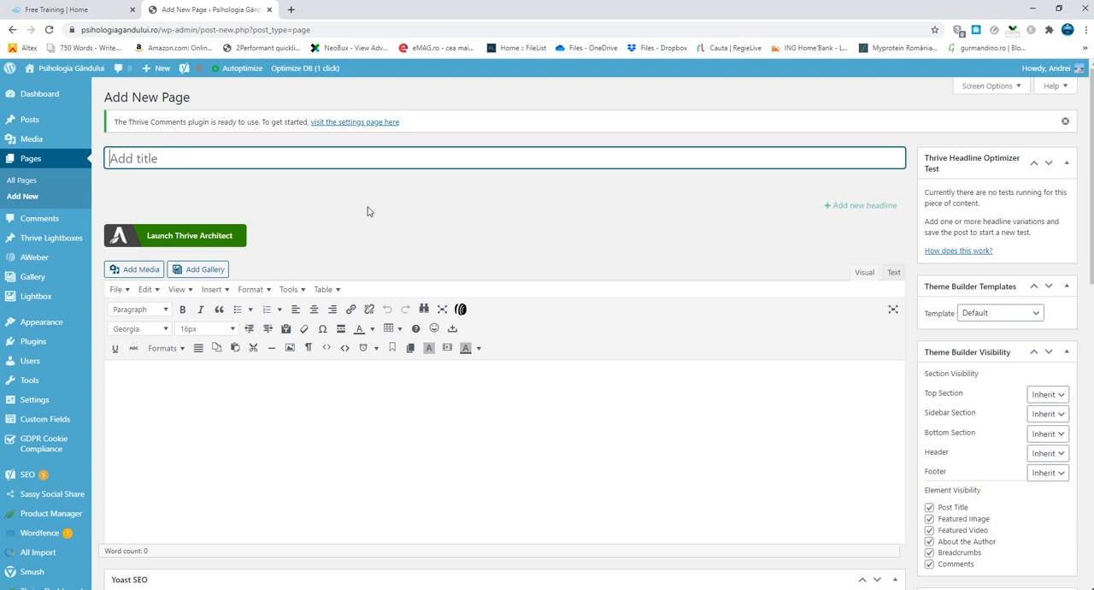
text(Citate motivaționale)
click(369, 211)
click(251, 388)
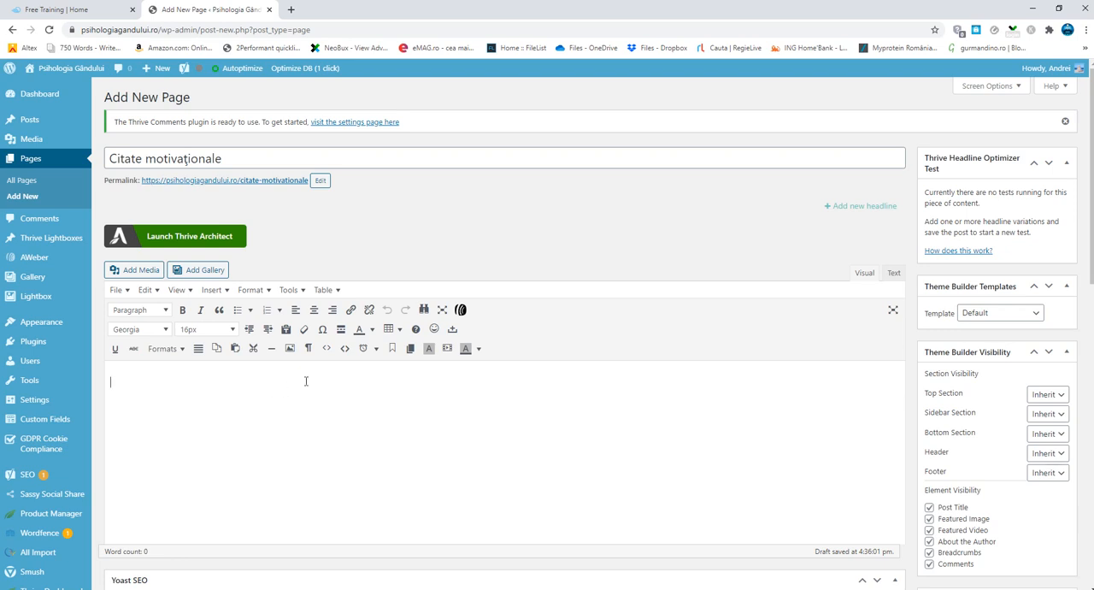
- Examine the page editor's content area, SEO and publishing settings, and the tools available under Thrive Dashboard
scroll(475, 383, down, 2)
click(474, 383)
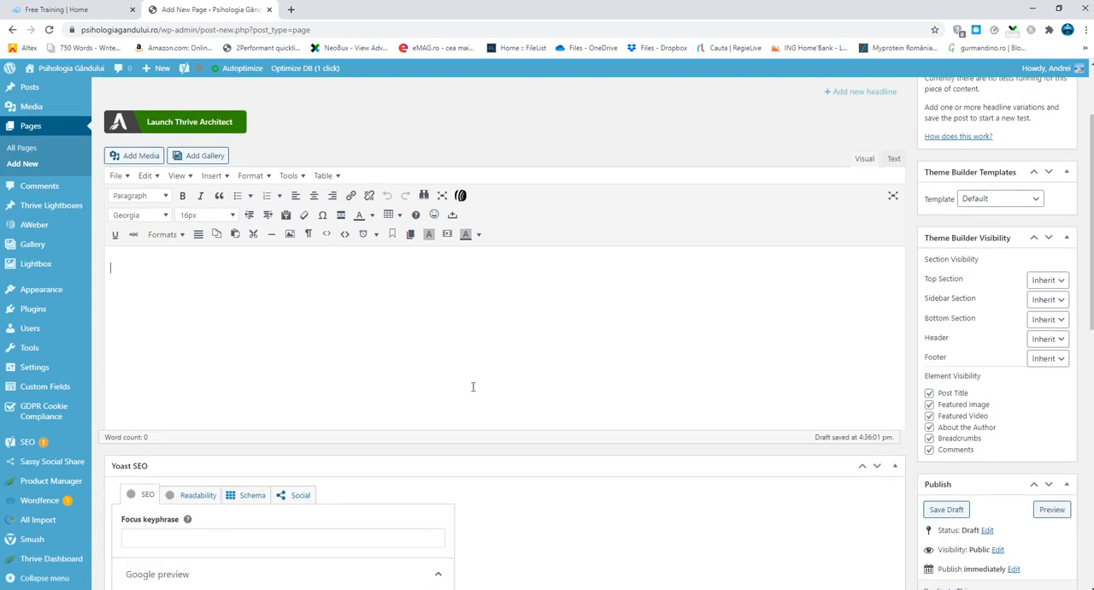
scroll(483, 339, up, 2)
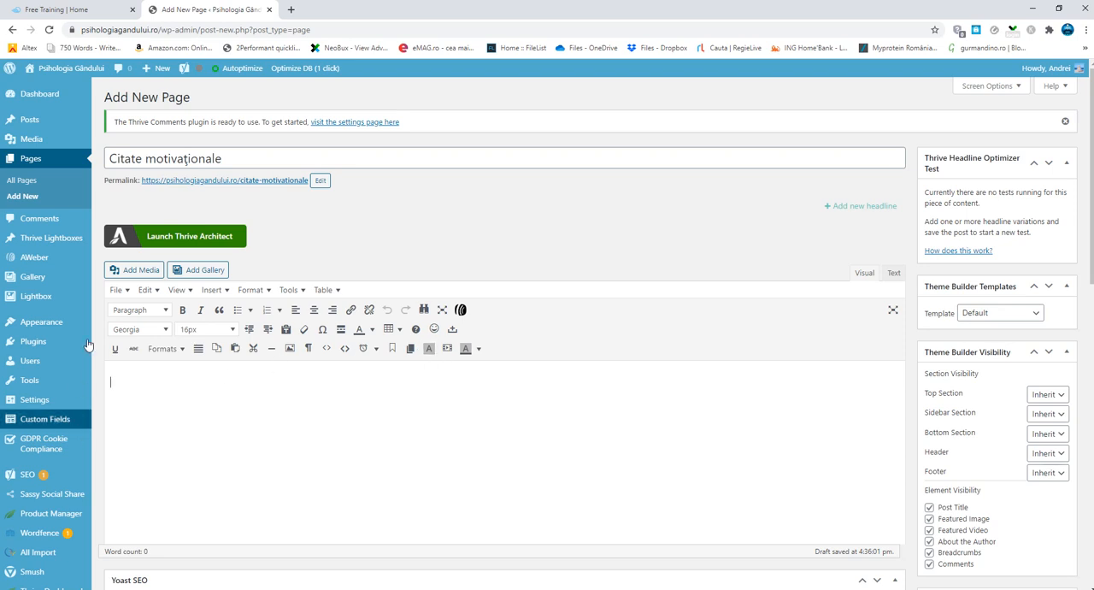
scroll(34, 342, down, 1)
scroll(34, 342, down, 4)
mouse_move(52, 559)
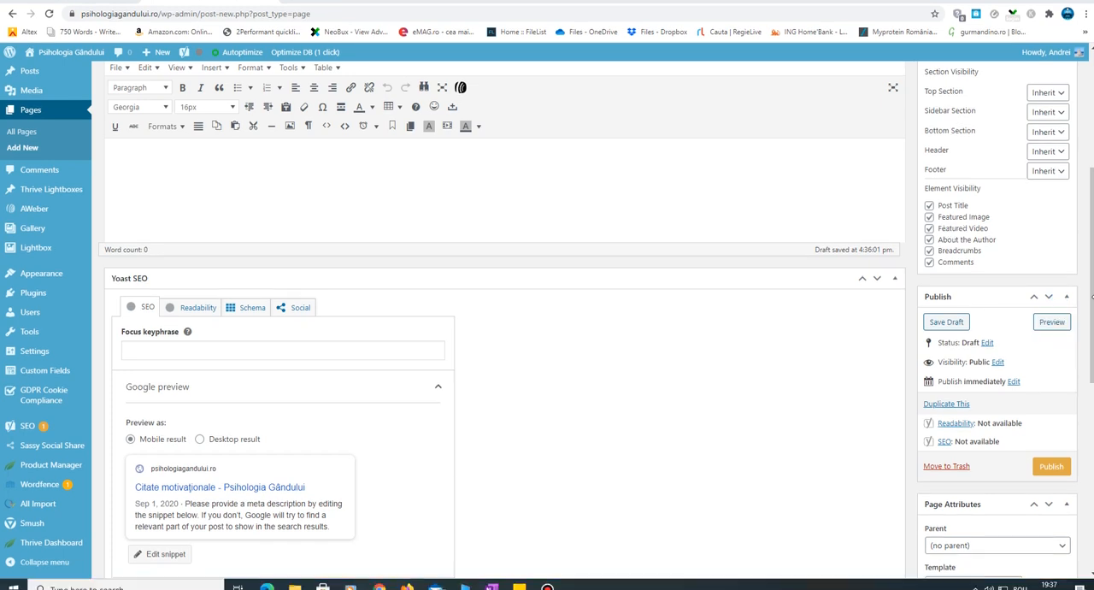
drag(1091, 299, 1091, 283)
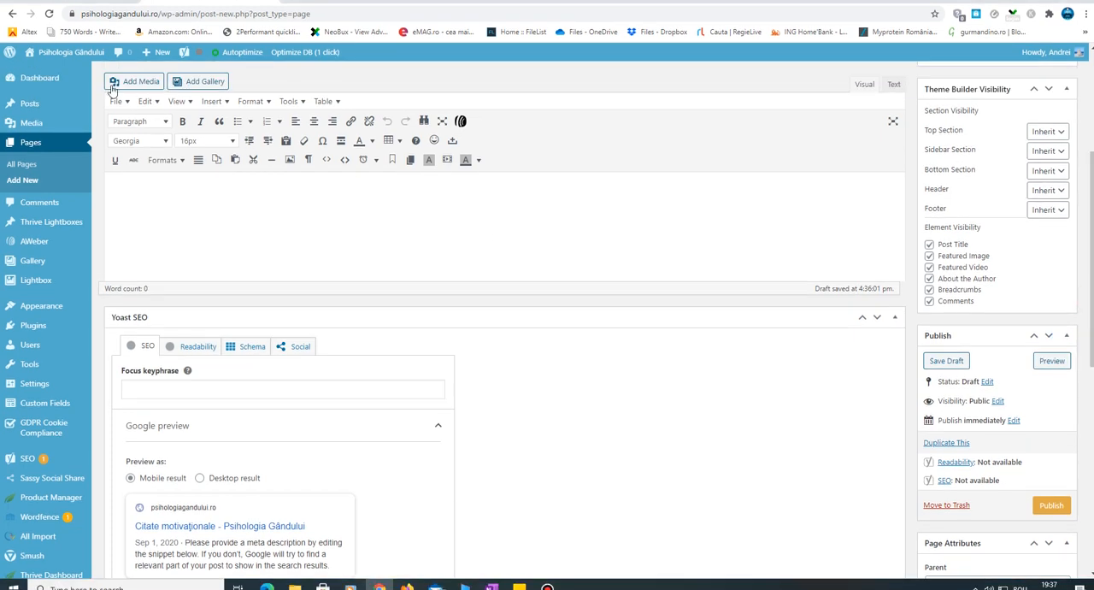
click(5, 2)
click(44, 37)
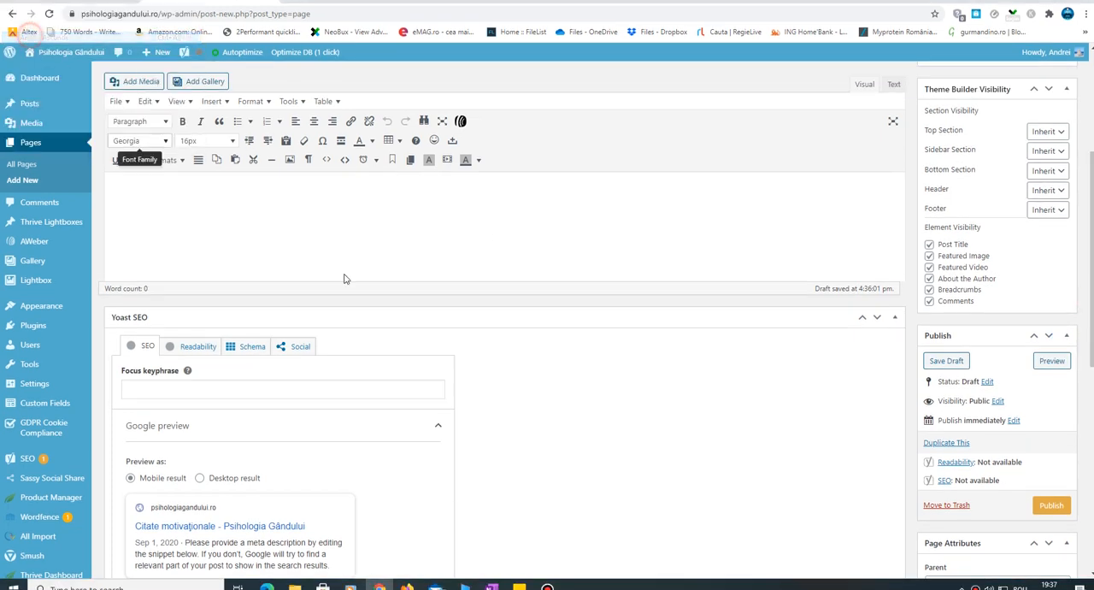
scroll(629, 410, up, 3)
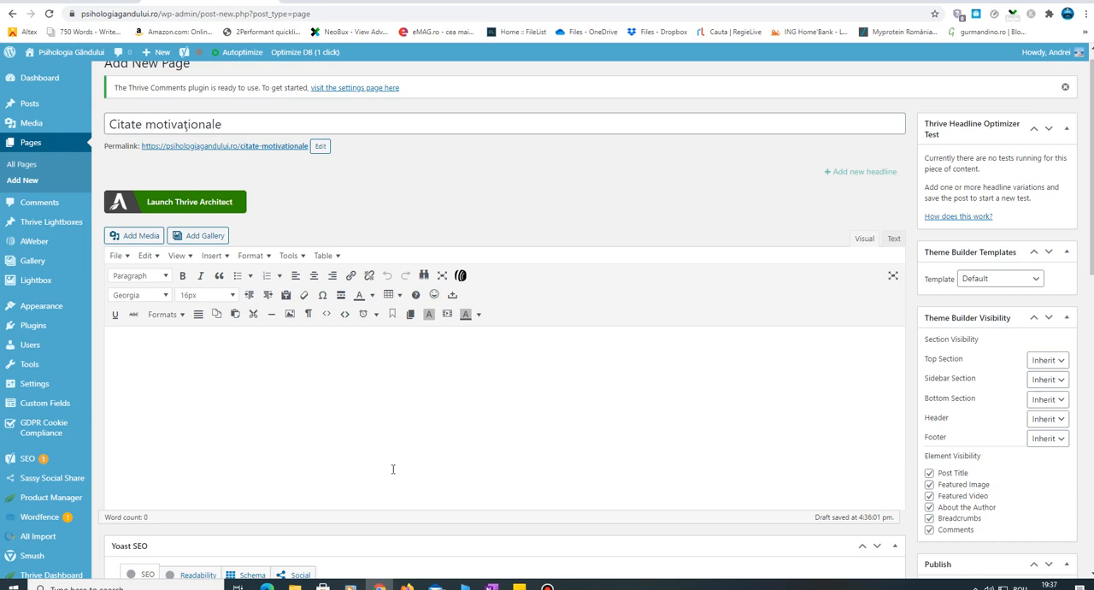
scroll(57, 476, down, 2)
scroll(61, 474, up, 1)
scroll(64, 475, up, 1)
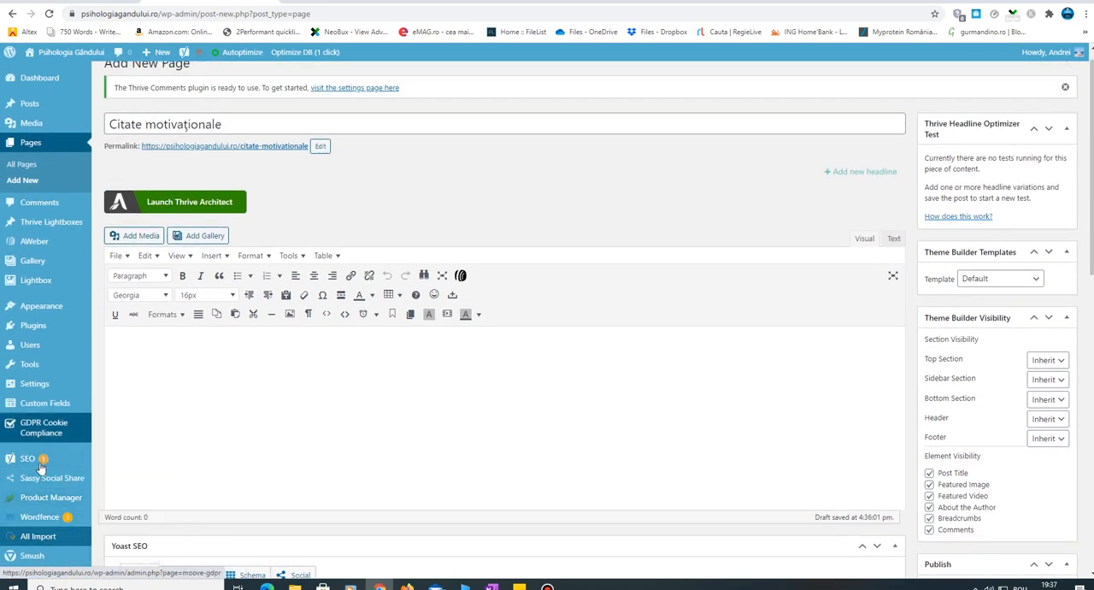
scroll(50, 513, down, 2)
mouse_move(55, 547)
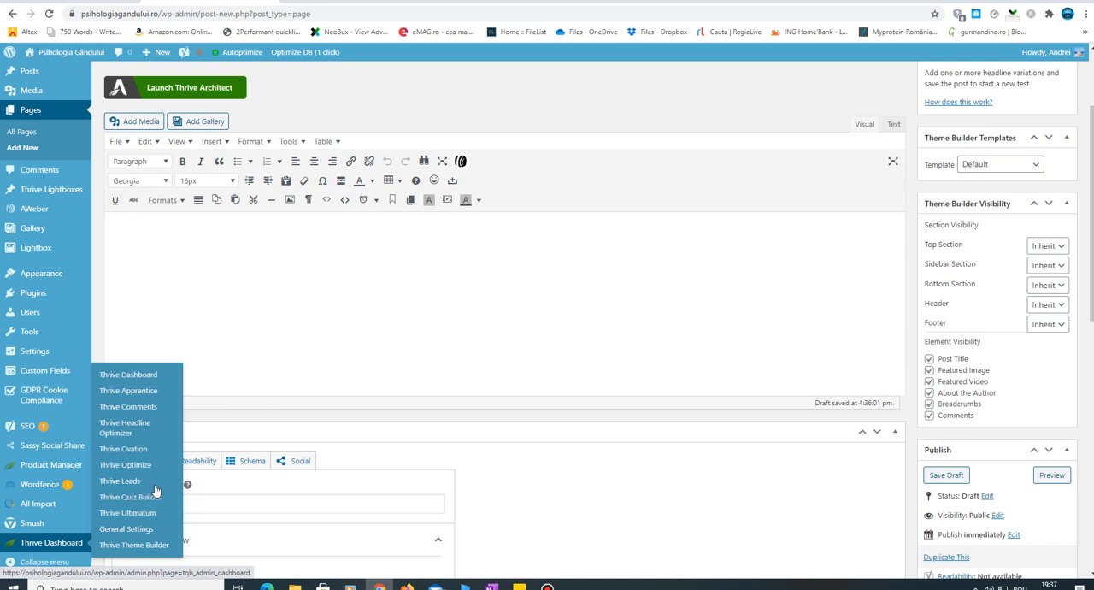
scroll(187, 77, up, 1)
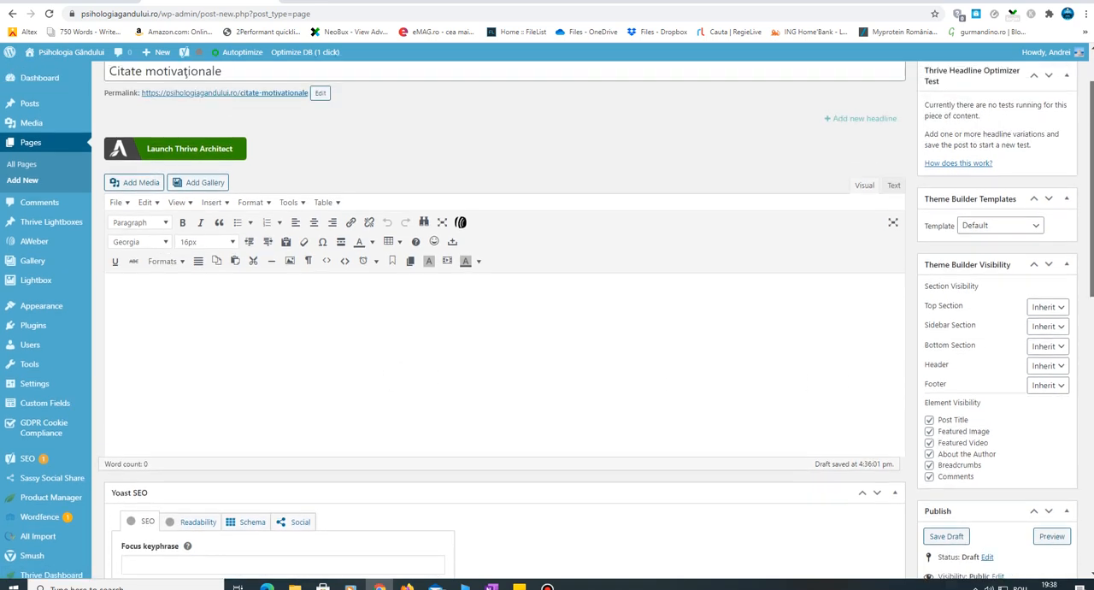
scroll(186, 77, up, 1)
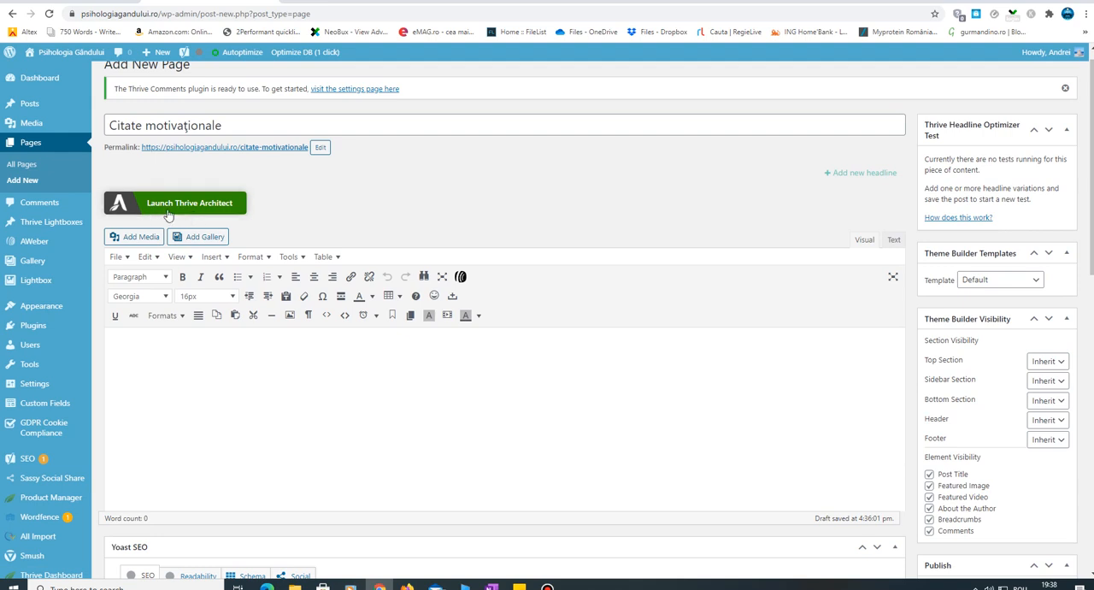
- Launch Thrive Architect for the page and start from a Completely Blank Page
click(199, 204)
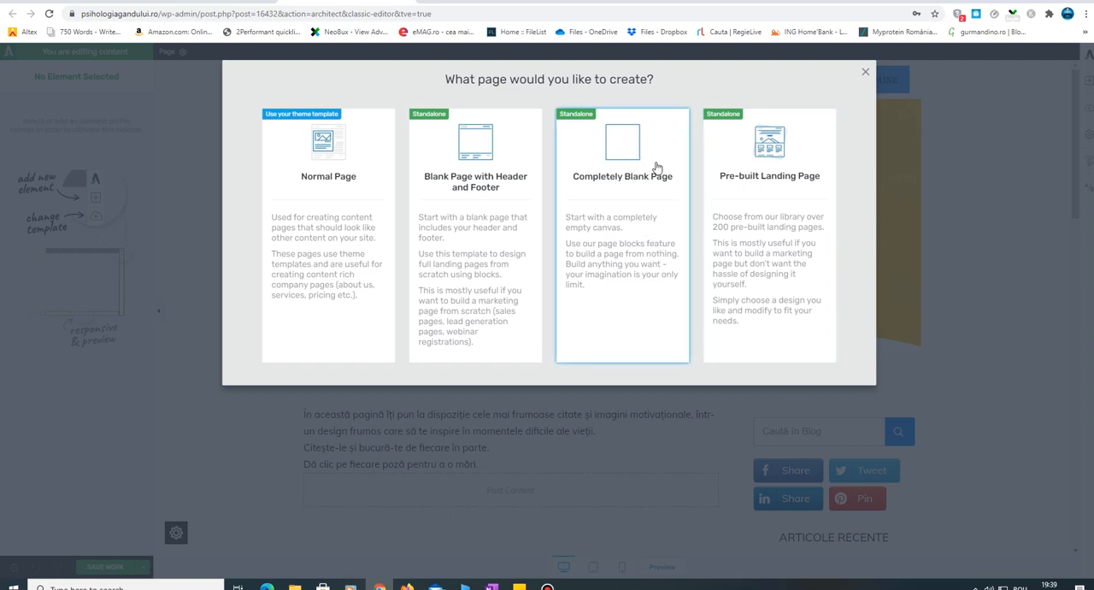
click(644, 189)
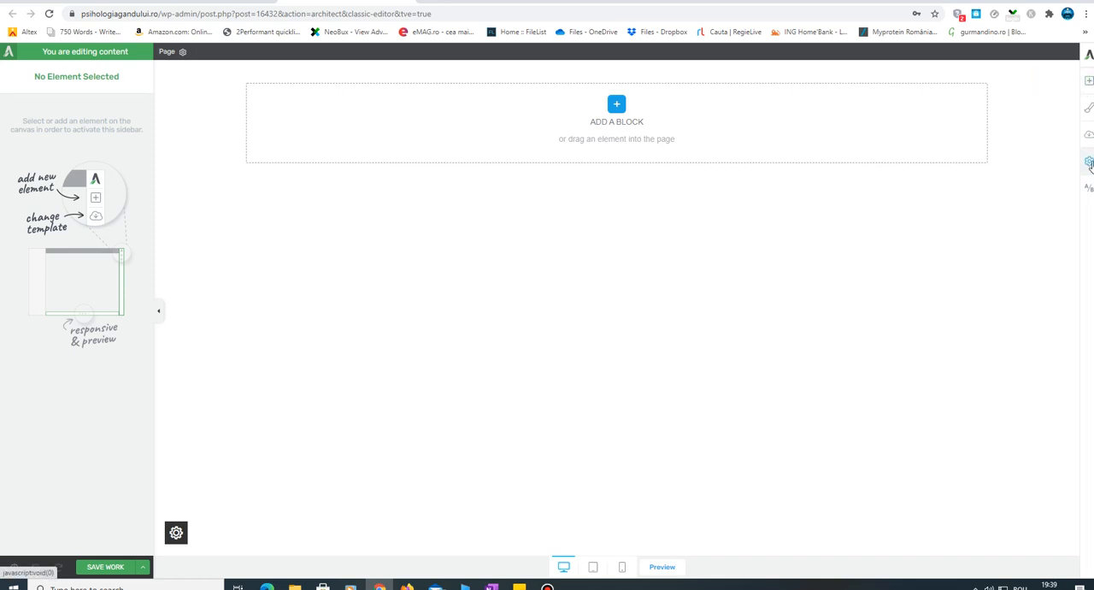
click(1089, 80)
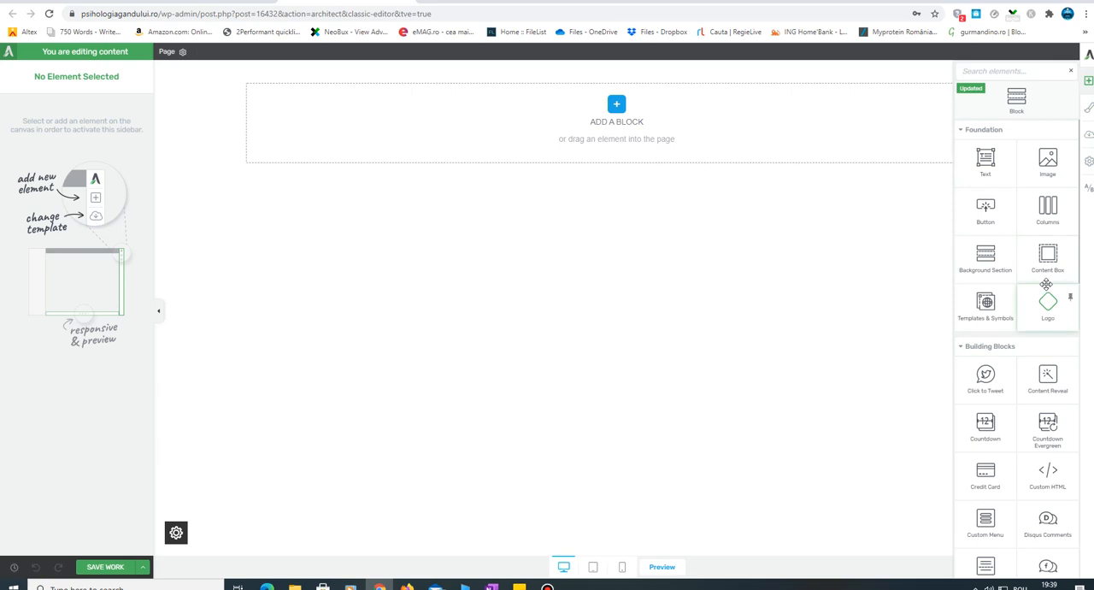
click(841, 264)
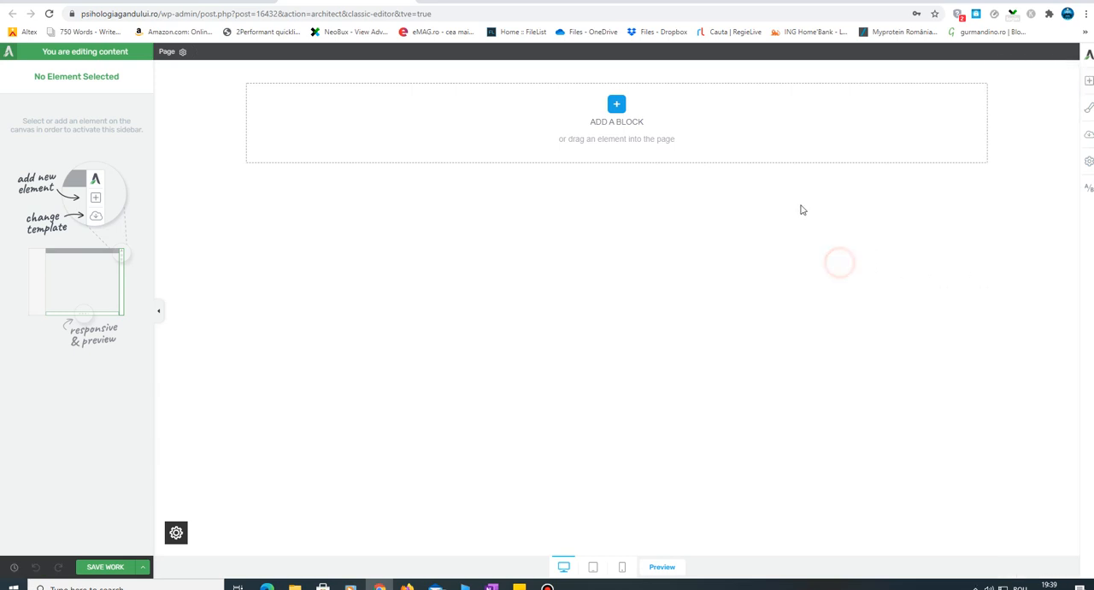
- Browse the Page Blocks library by type, including Articles, Steps, Product Highlight, Text/Content, Call to Action and Lead Generation
click(620, 106)
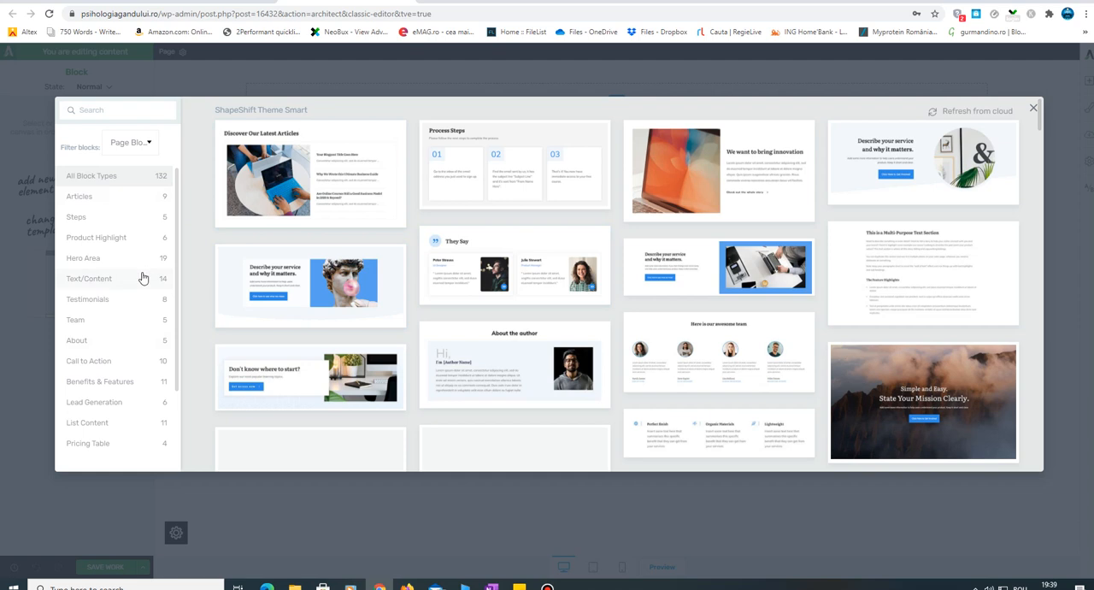
scroll(144, 282, down, 3)
scroll(155, 299, up, 2)
scroll(155, 301, up, 1)
click(79, 197)
scroll(555, 289, down, 2)
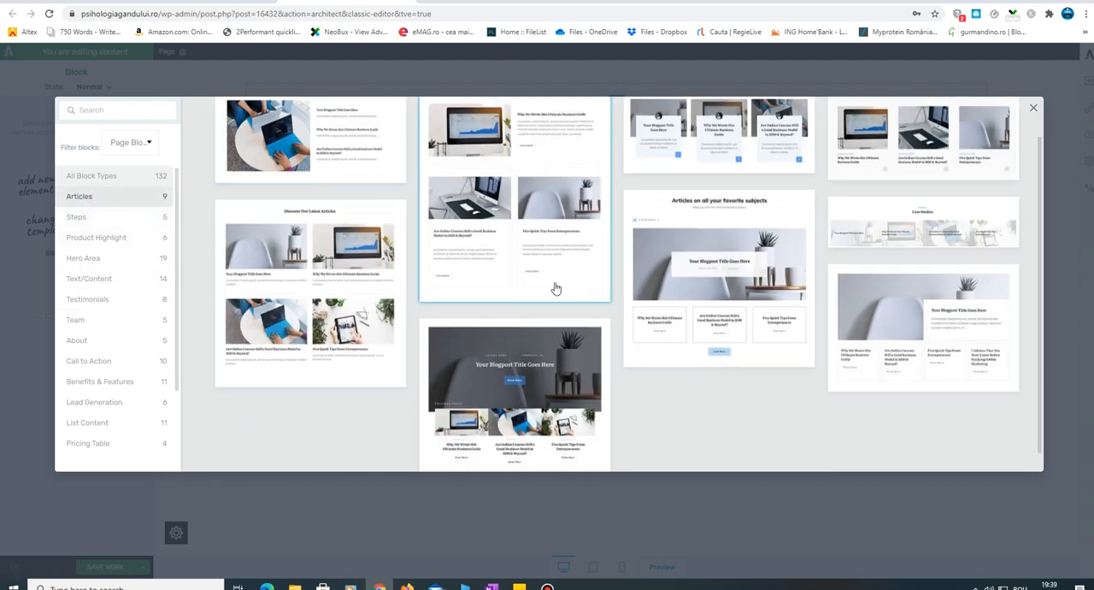
scroll(556, 289, up, 1)
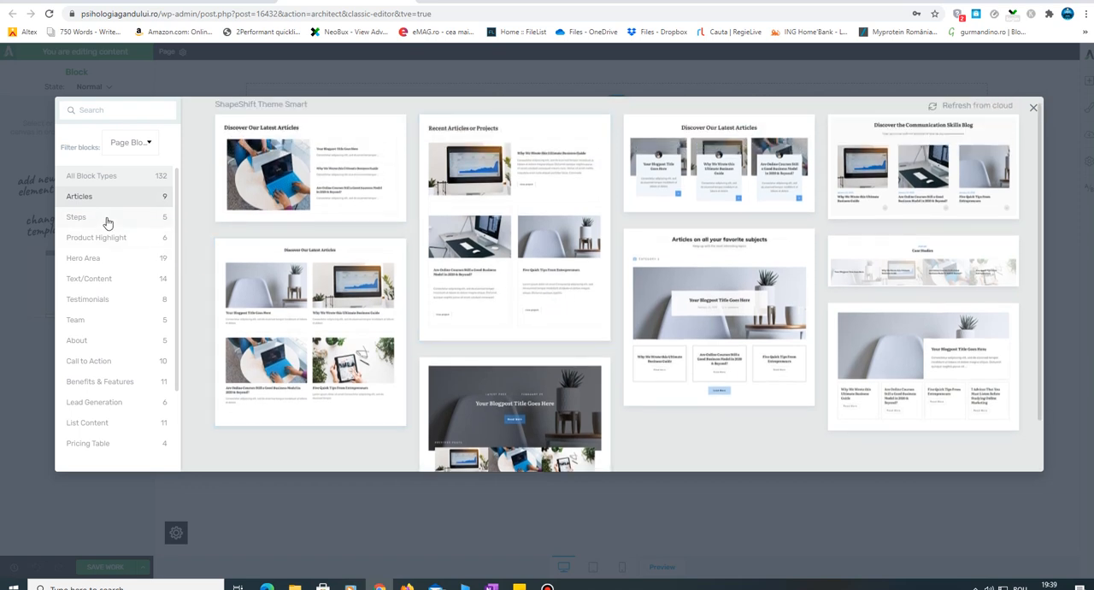
click(109, 220)
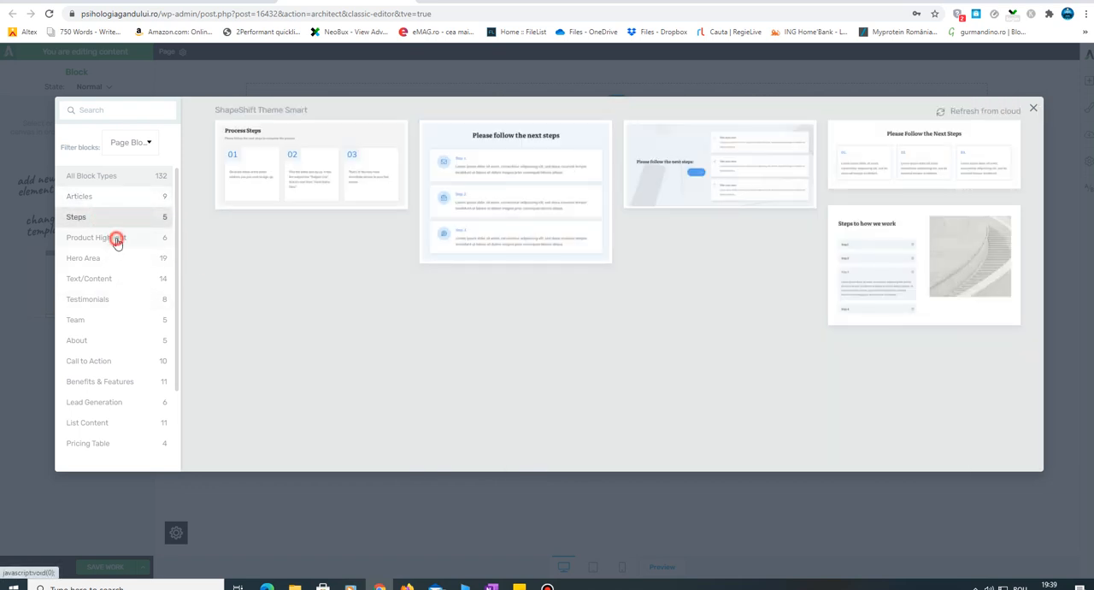
click(117, 240)
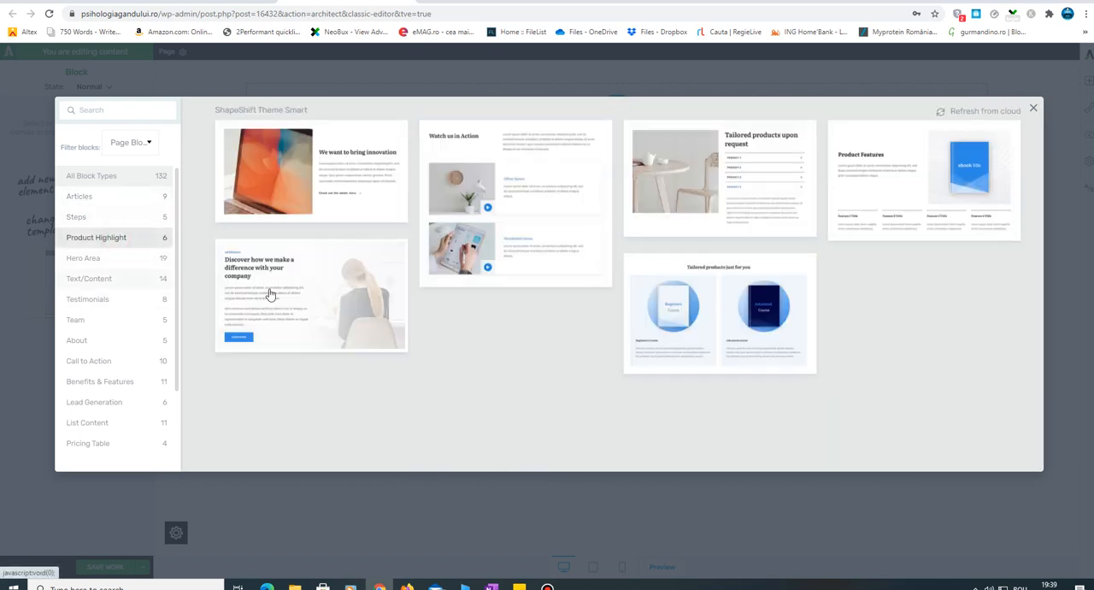
click(111, 278)
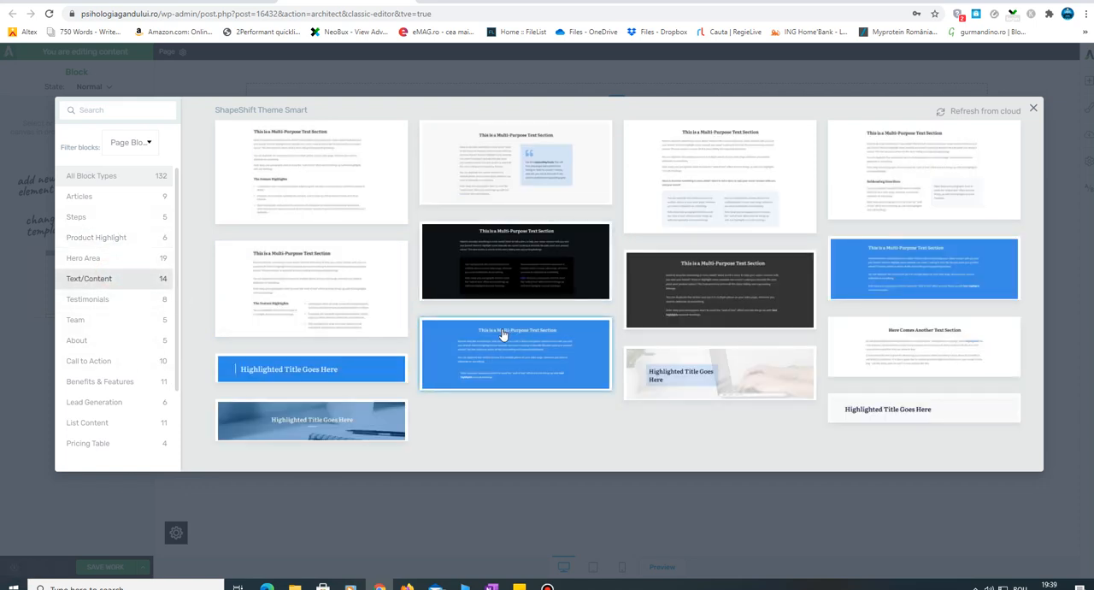
click(127, 366)
click(125, 410)
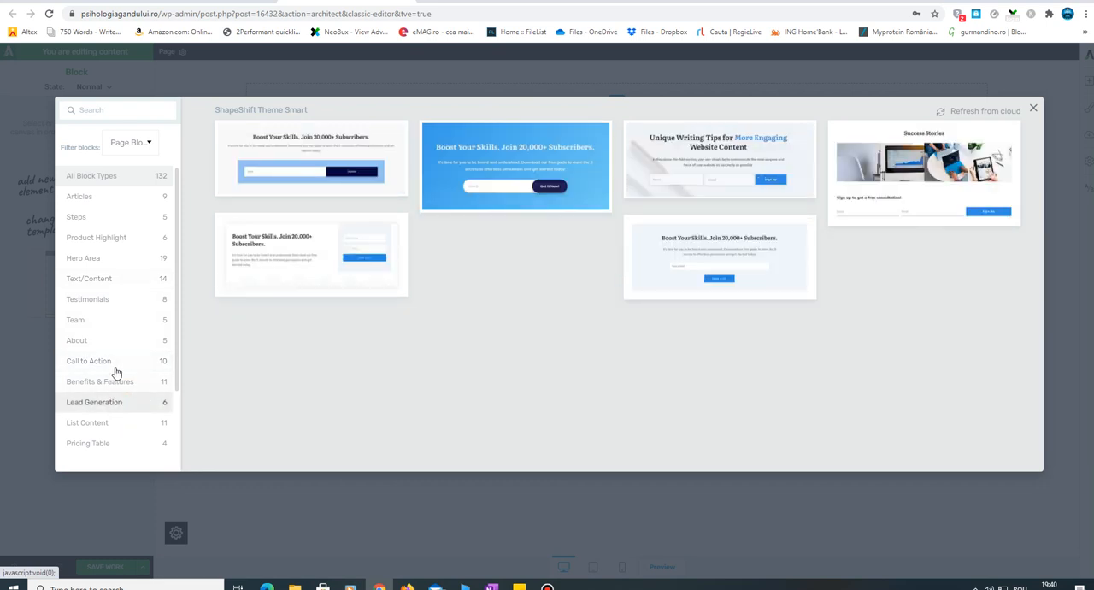
scroll(117, 372, down, 2)
scroll(127, 376, up, 2)
- Compare the Content Blocks, Page Blocks and all-blocks filters, look through the block designs, and close the library without choosing one
click(137, 145)
click(158, 201)
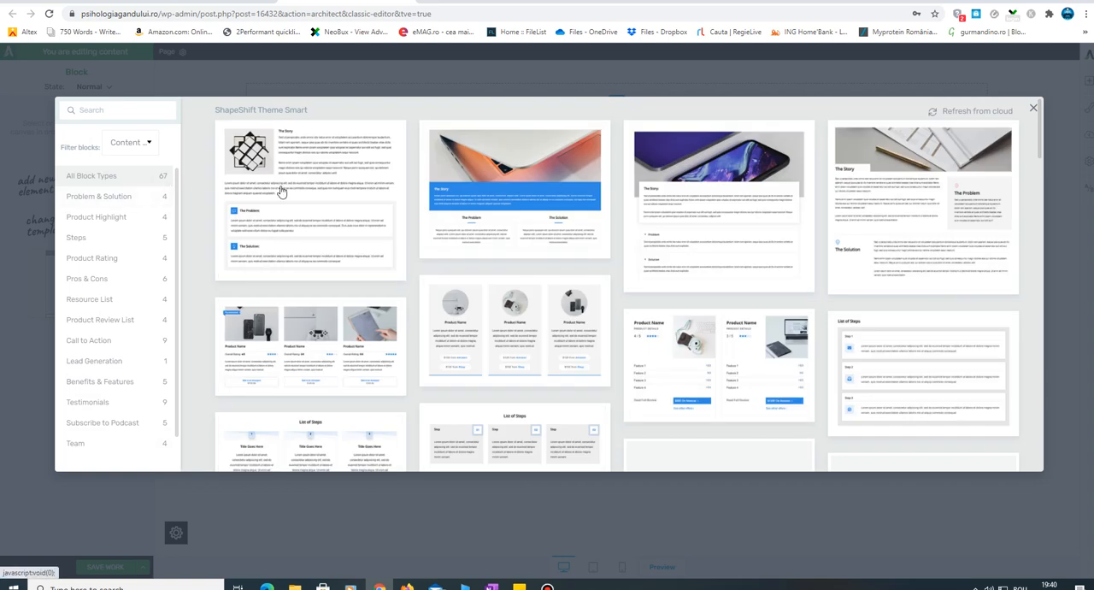
scroll(554, 306, down, 5)
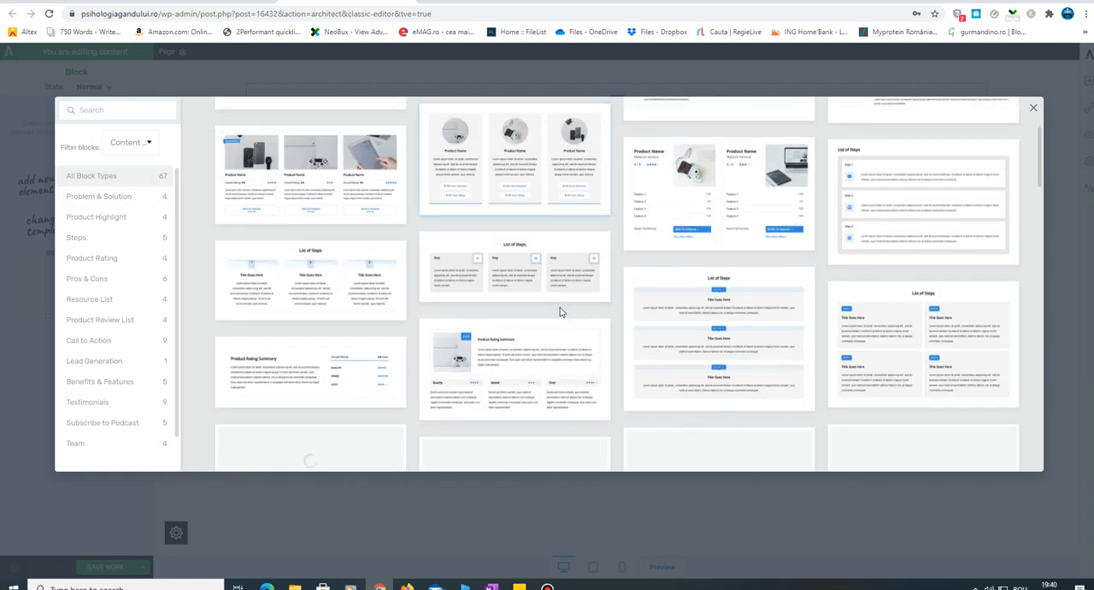
click(137, 142)
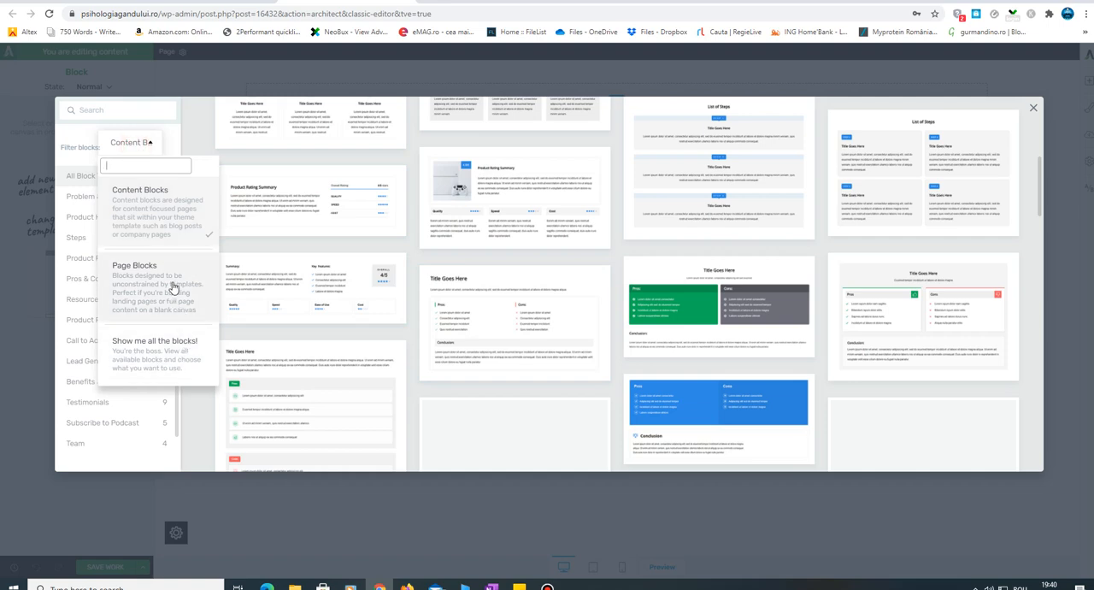
click(176, 289)
scroll(525, 296, down, 1)
click(147, 144)
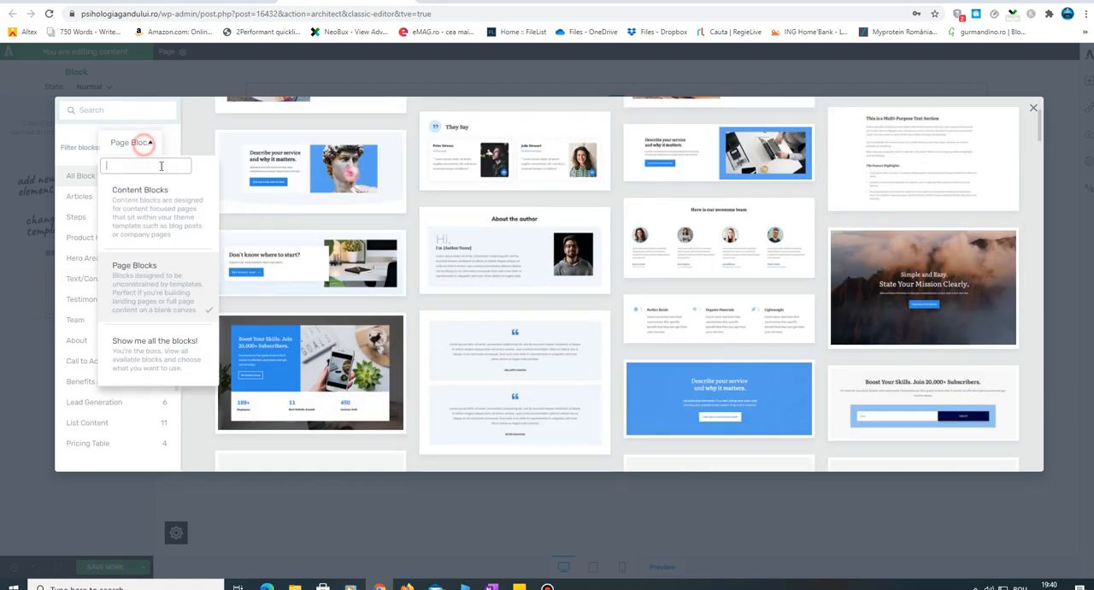
click(177, 356)
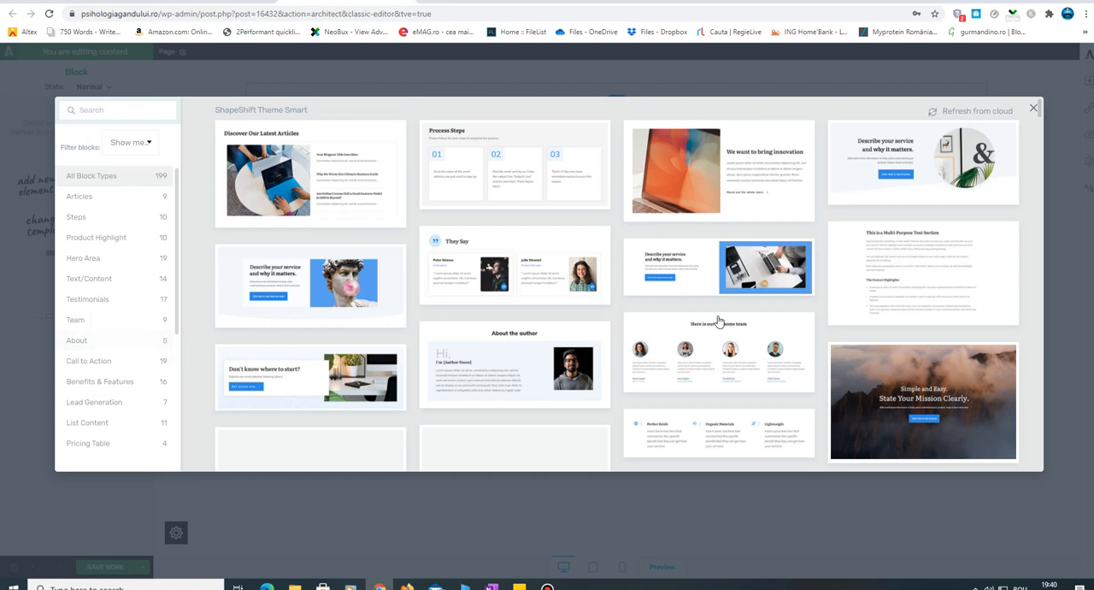
scroll(737, 303, down, 3)
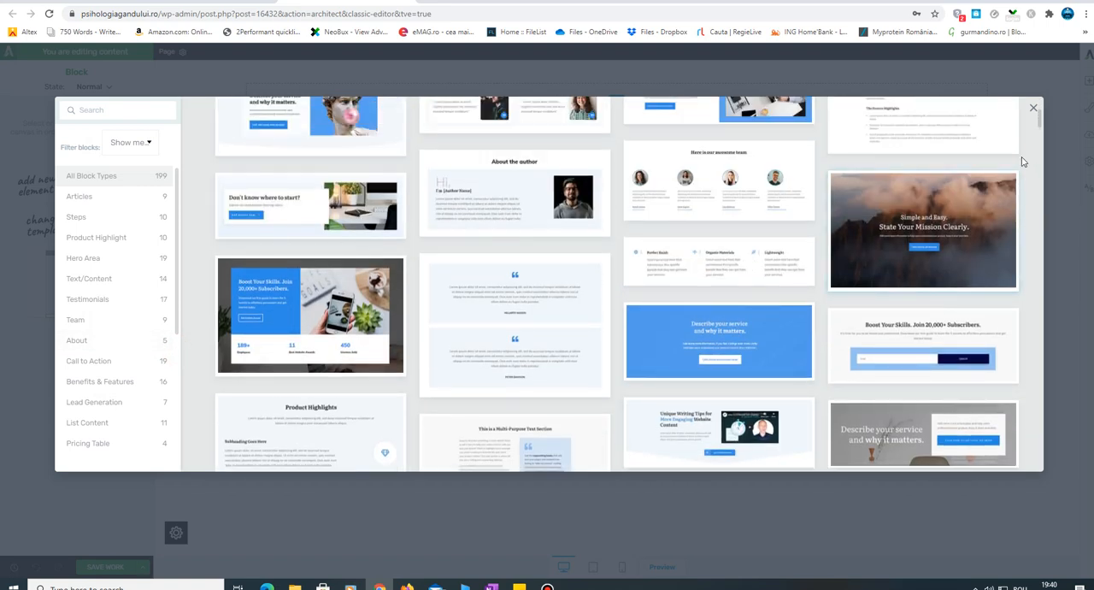
drag(1039, 125, 1033, 260)
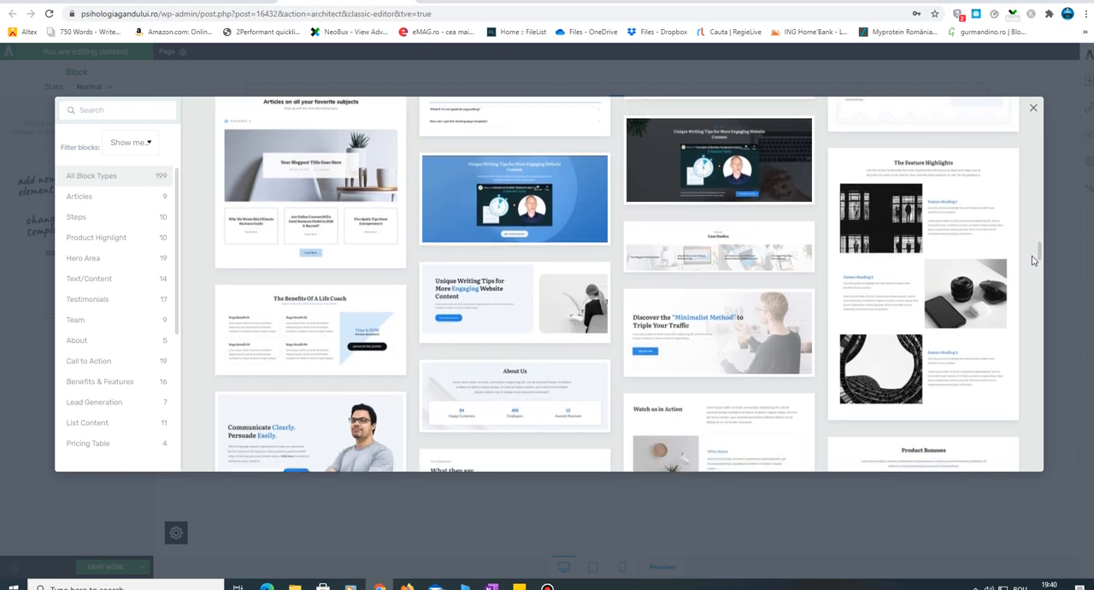
scroll(1033, 260, down, 1)
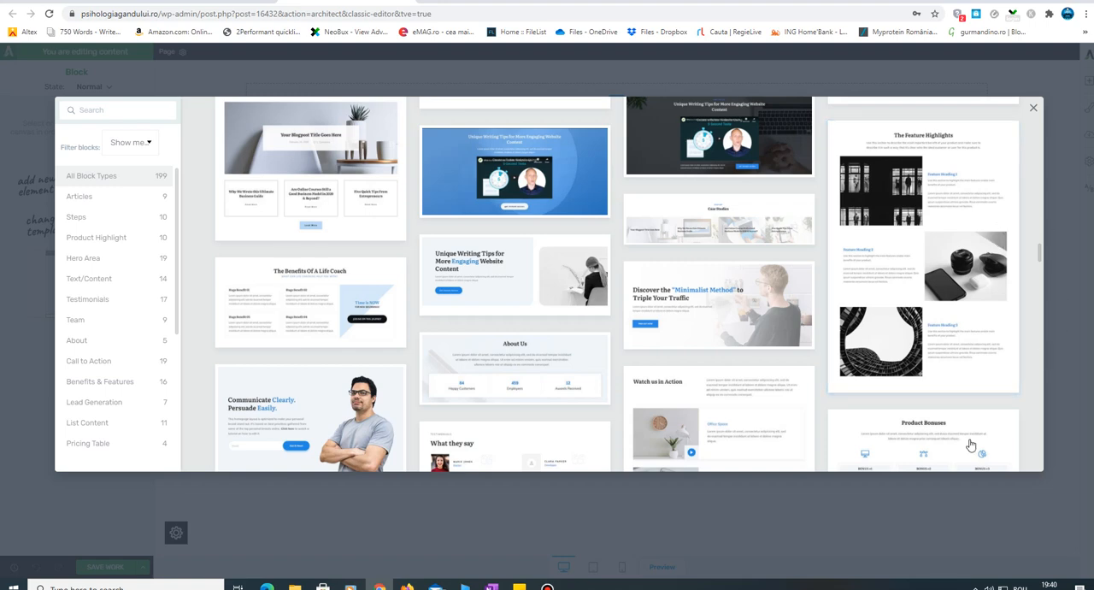
click(922, 515)
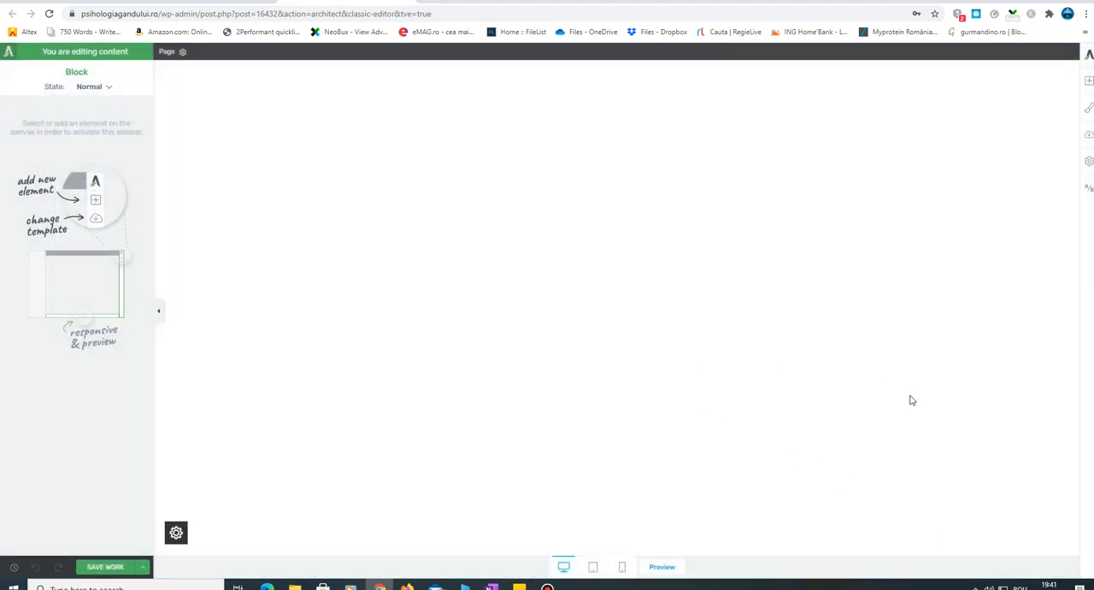
click(679, 149)
click(182, 53)
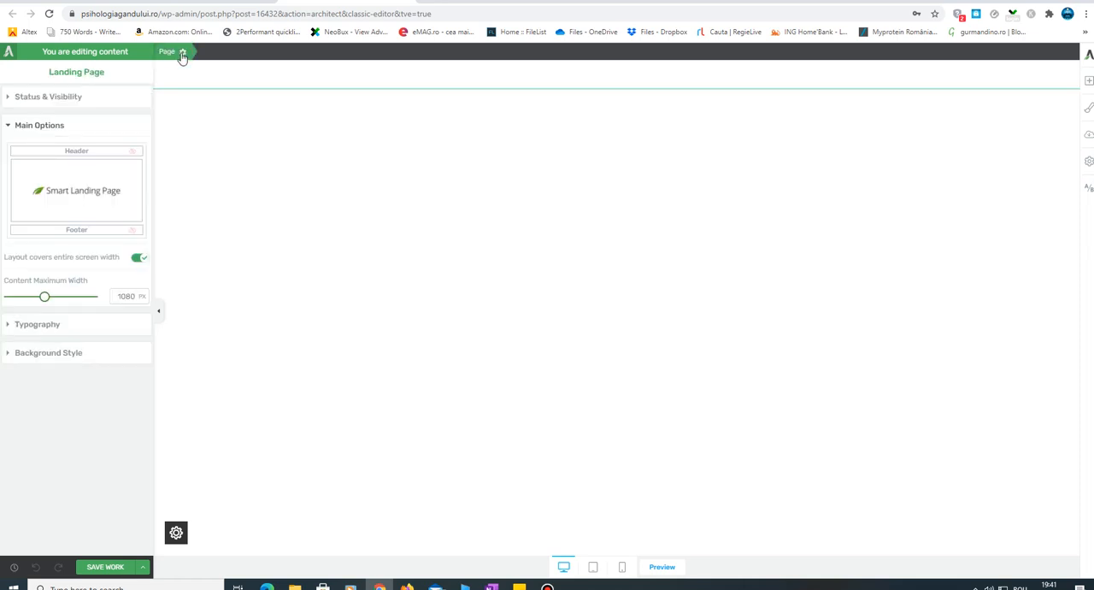
click(309, 169)
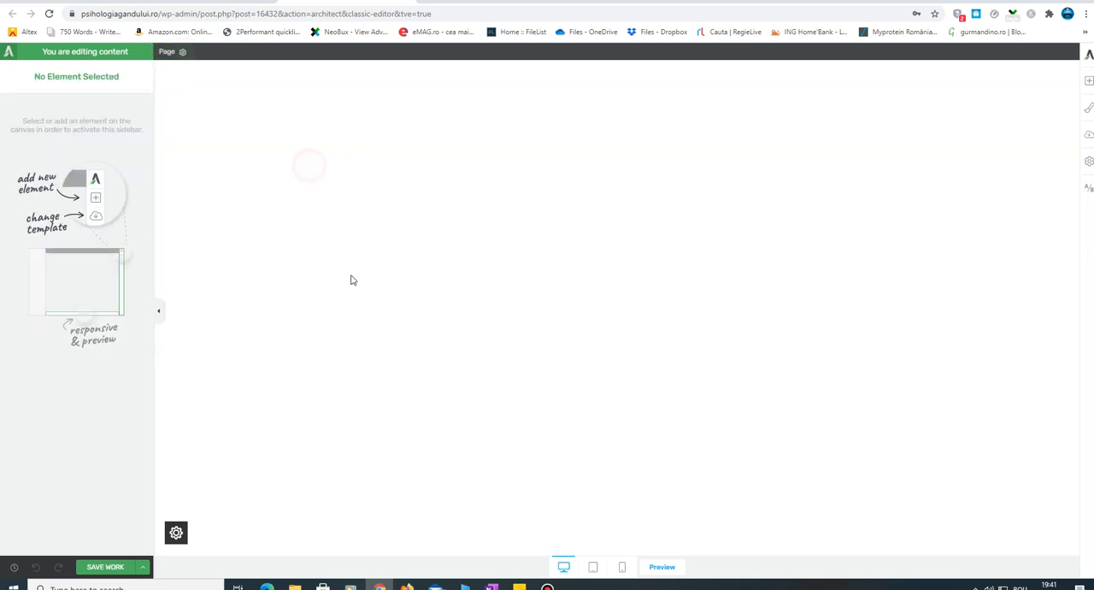
- Place an Image element at the top of the blank page and check the quote pictures in the Citate Blog folder
click(1089, 81)
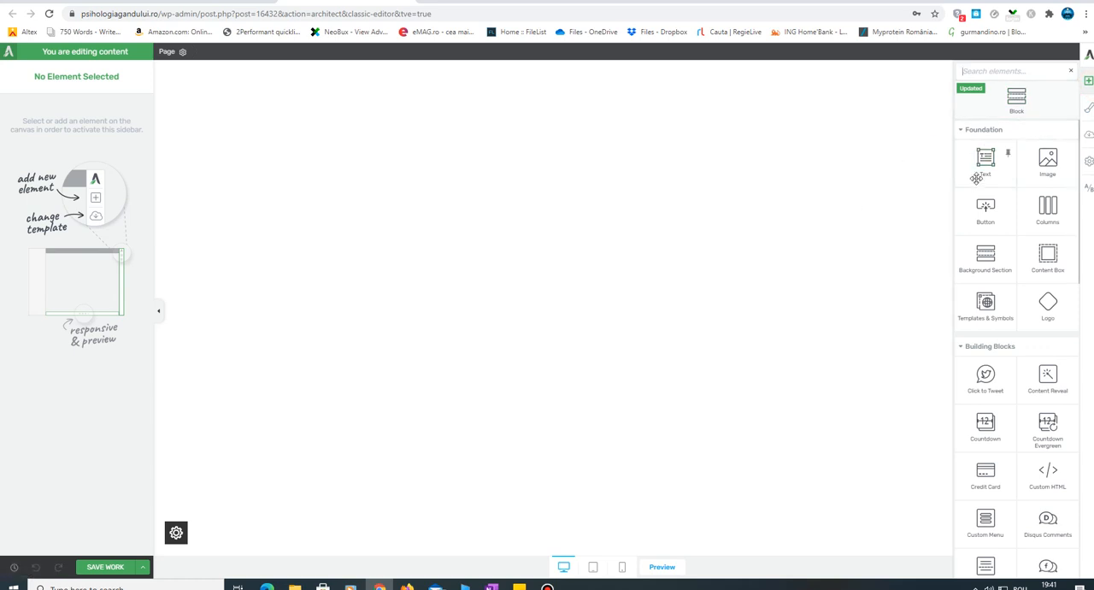
drag(1035, 183, 623, 89)
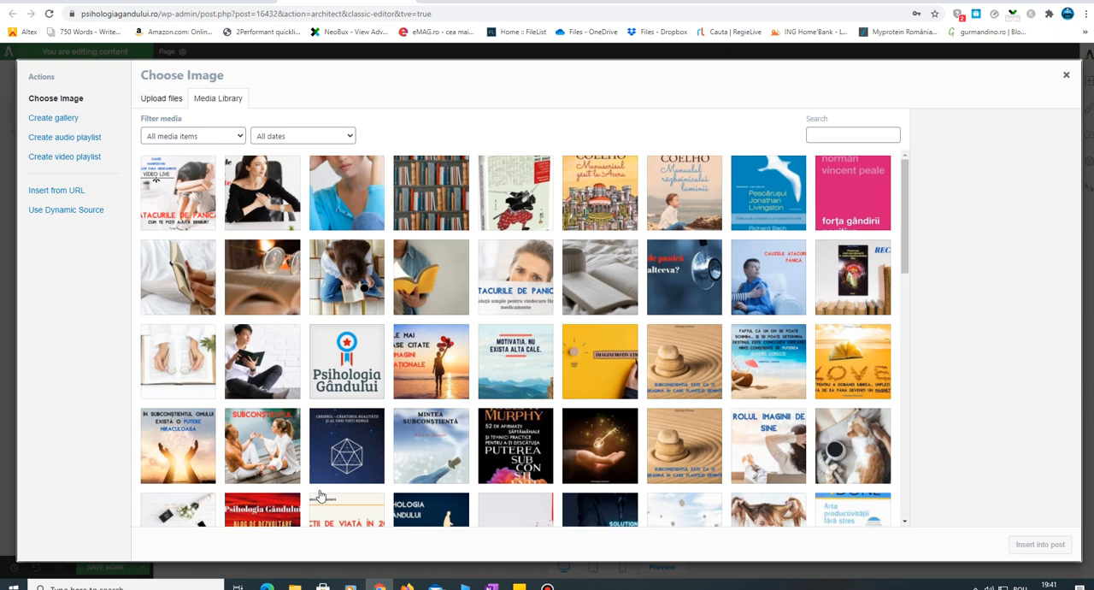
click(294, 587)
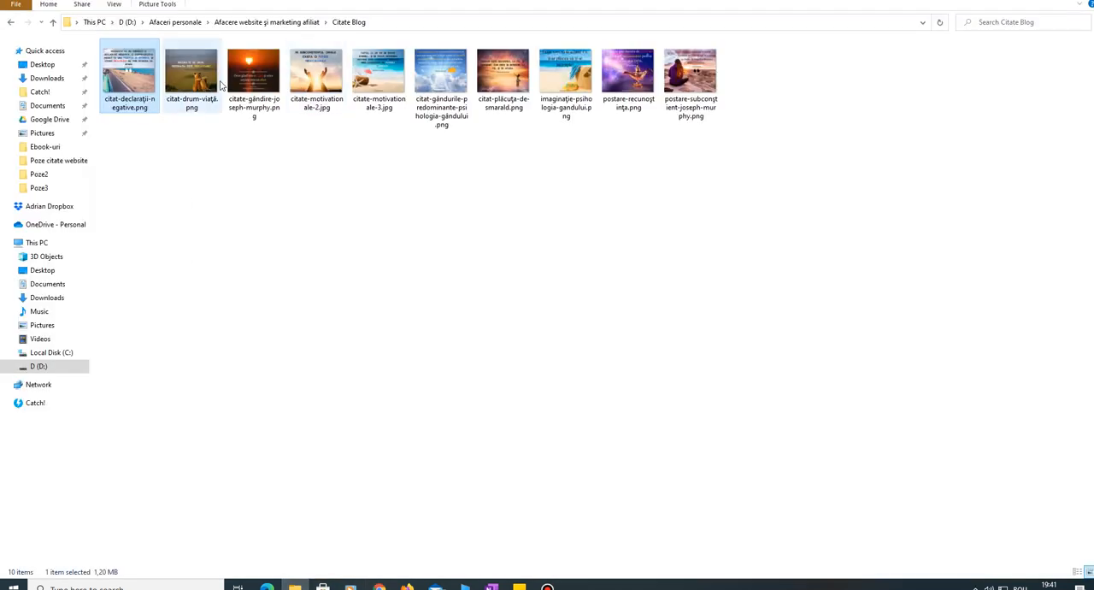
click(294, 585)
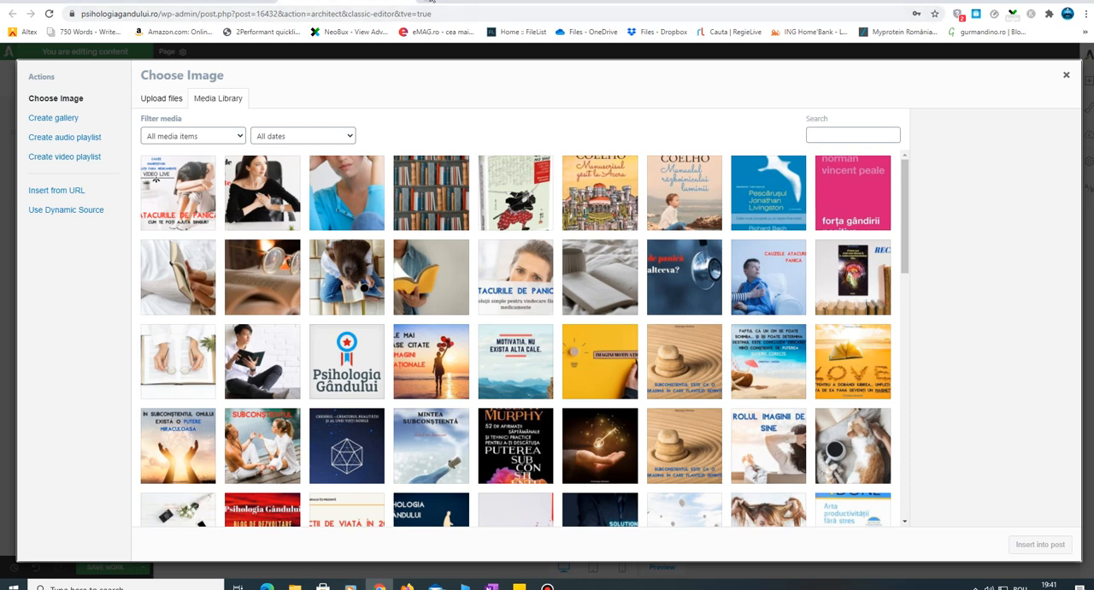
- Open the picresize.com picture resizing site in a new browser tab
click(432, 2)
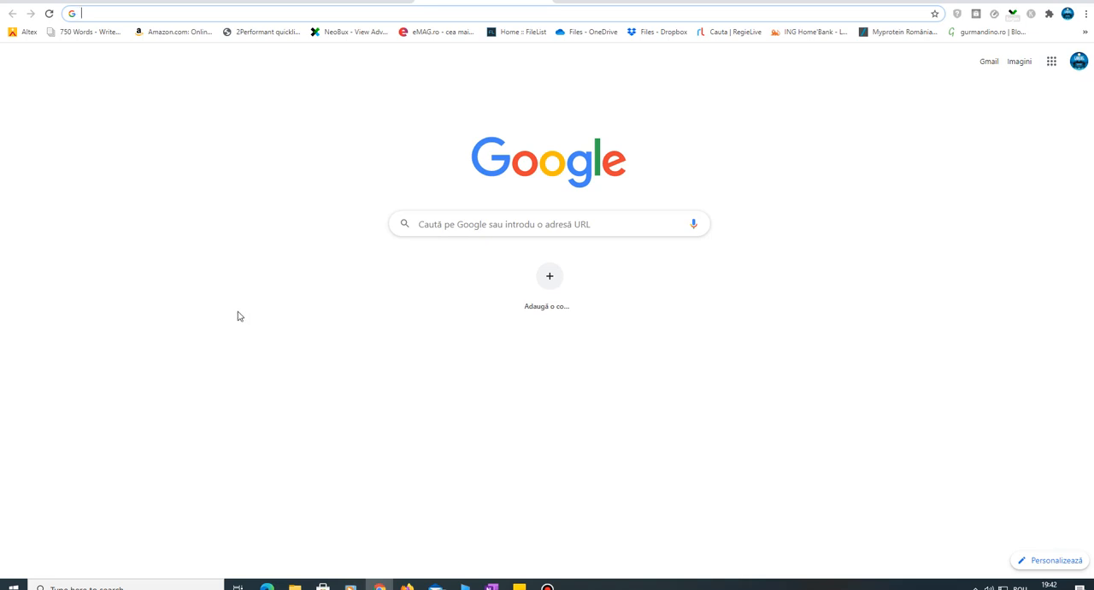
text(pci)
key(BackSpace)
key(BackSpace)
text(ic)
key(Return)
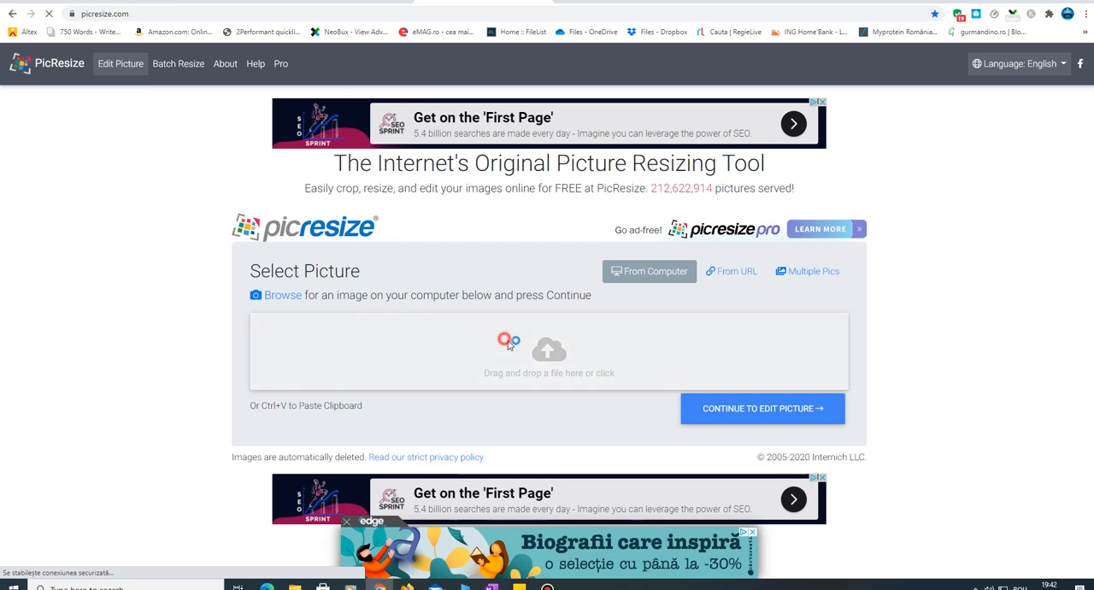
- Load citat-declaraţii-negative.png from the Citate Blog folder on drive D into PicResize and continue to picture editing
click(552, 351)
click(43, 228)
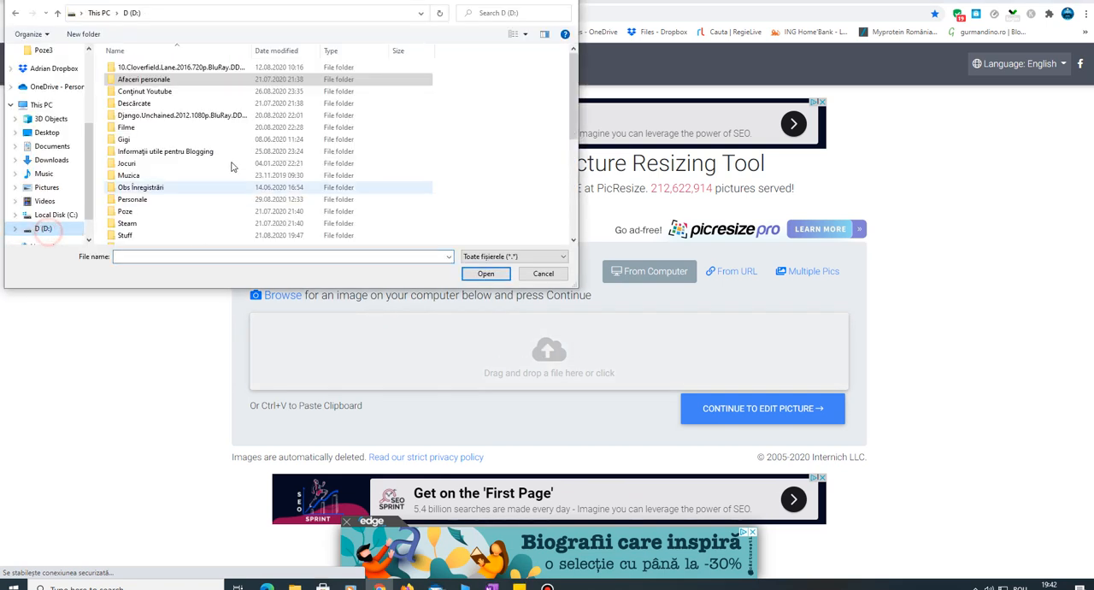
double_click(168, 80)
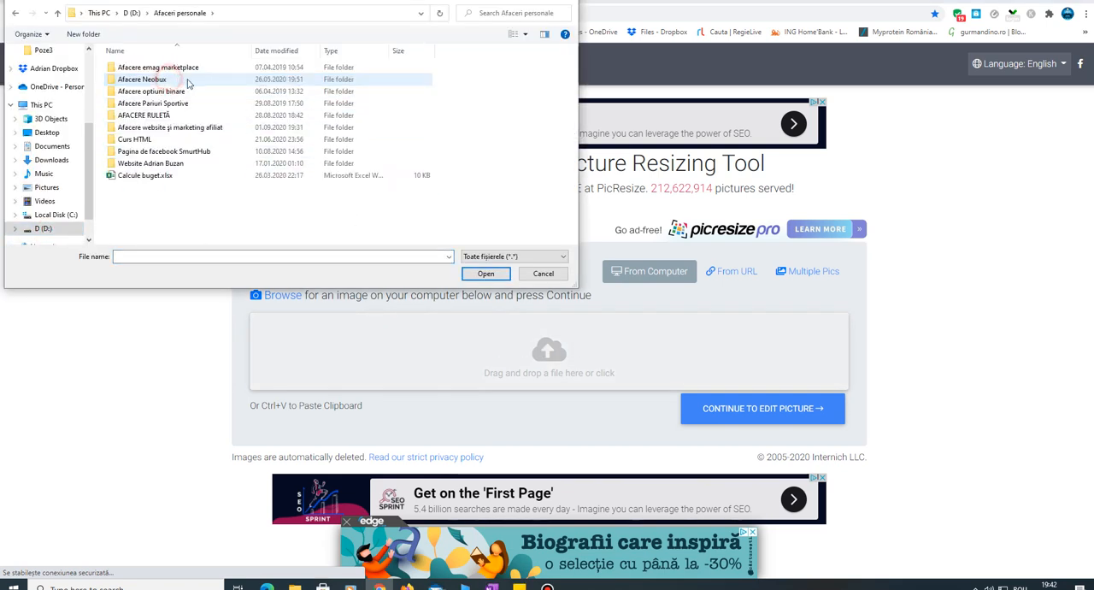
double_click(193, 129)
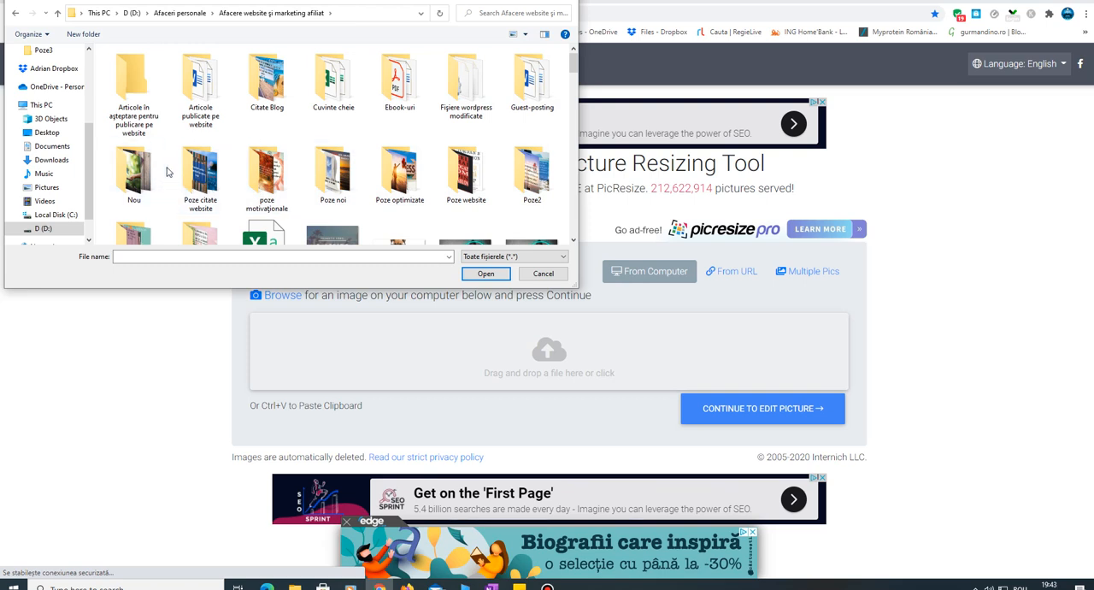
double_click(203, 171)
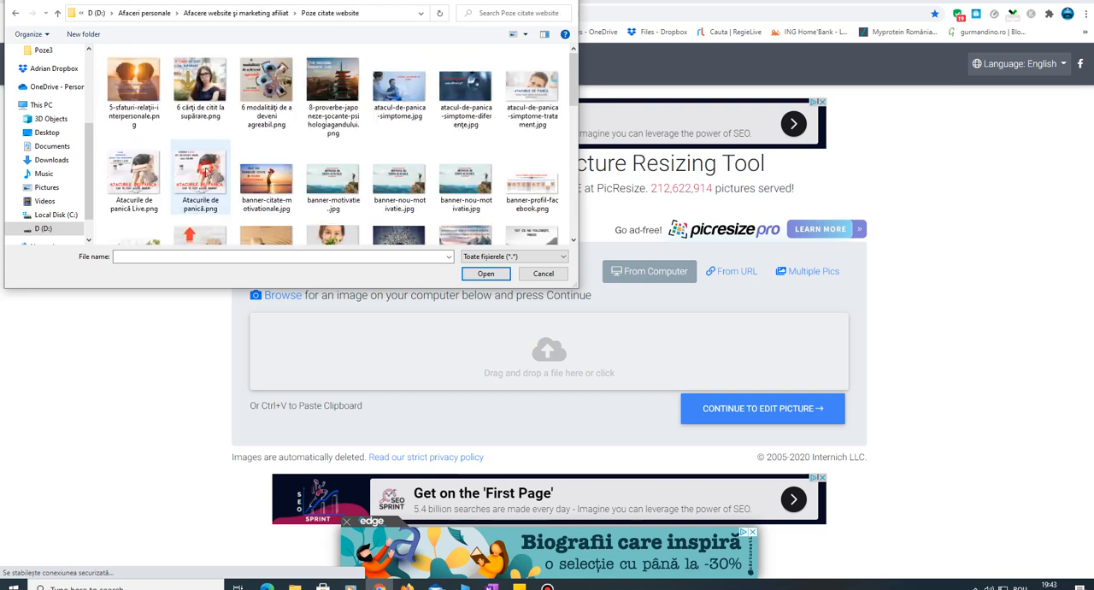
click(15, 12)
drag(573, 65, 574, 67)
double_click(266, 65)
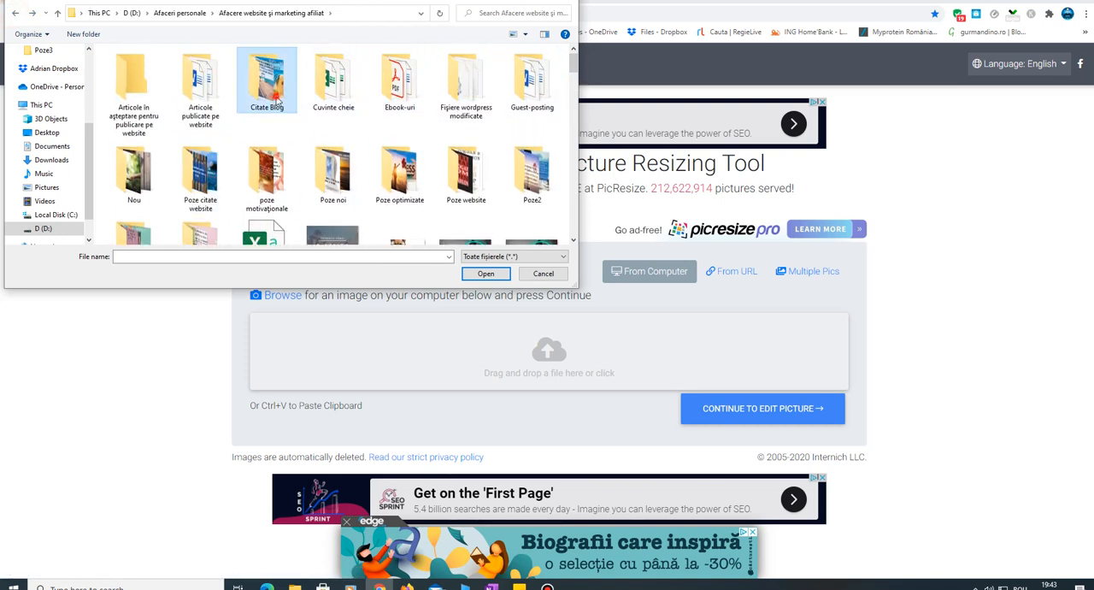
click(133, 83)
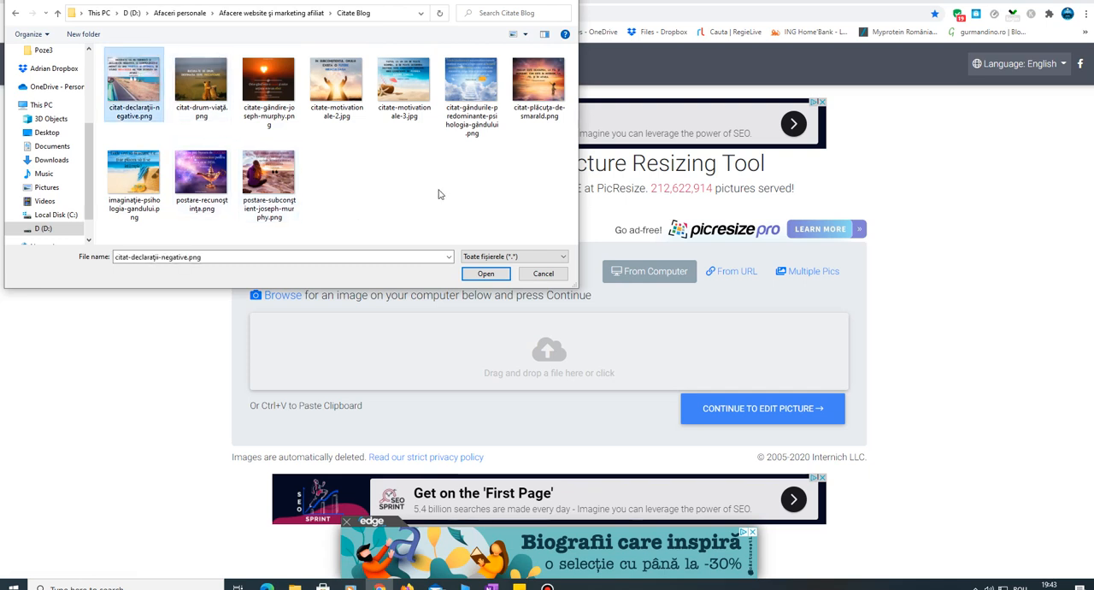
click(486, 273)
click(800, 414)
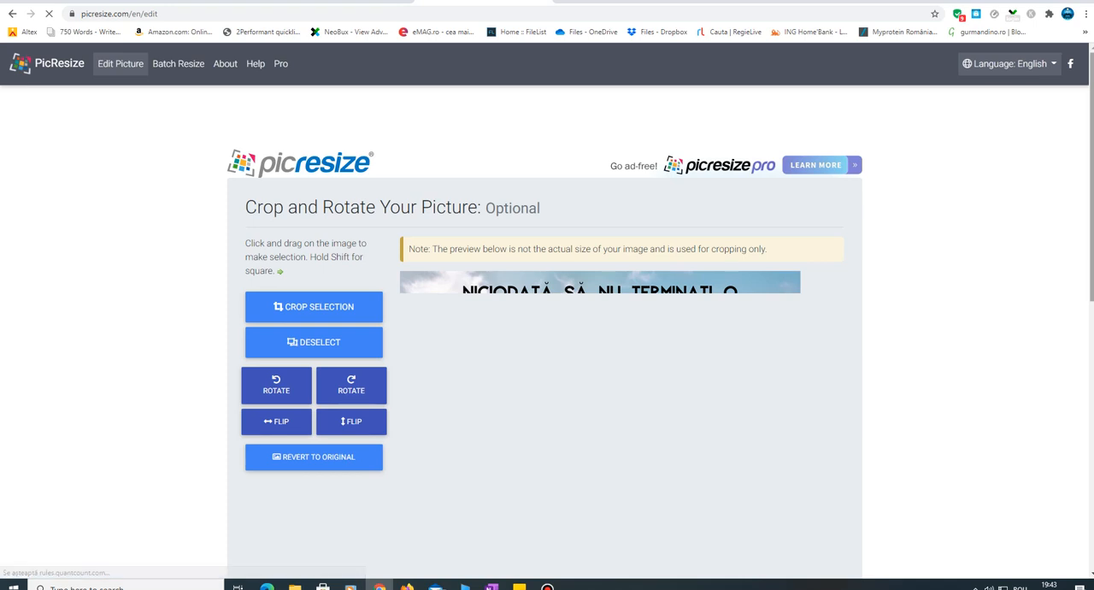
- Review PicResize's size options for the picture, and open the properties of the original citat-declaraţii-negative.png to check its file size
drag(1092, 121, 1091, 258)
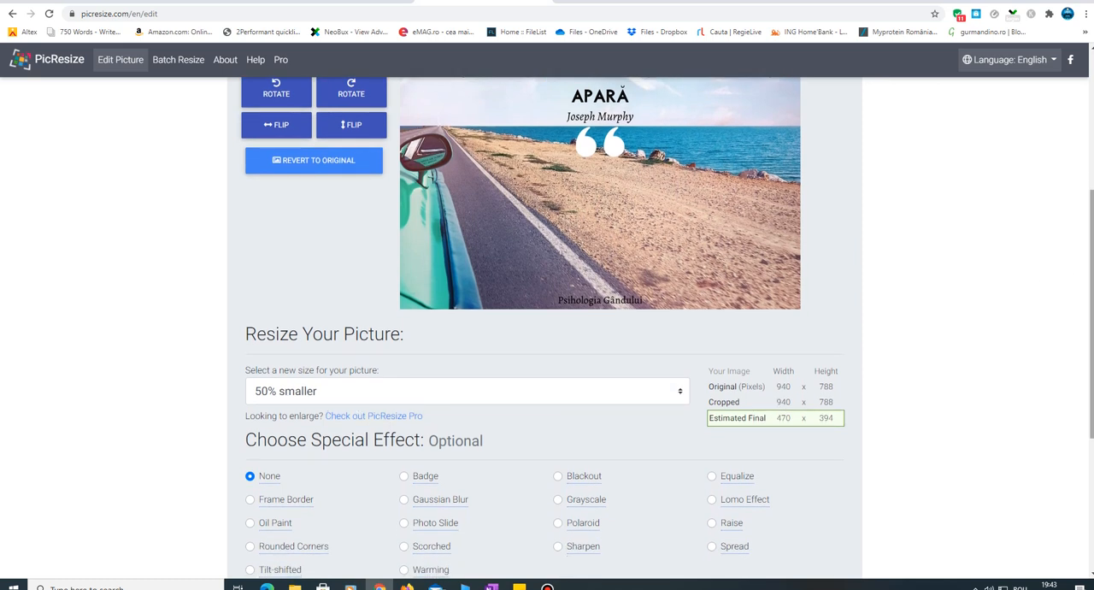
drag(1092, 382, 1091, 347)
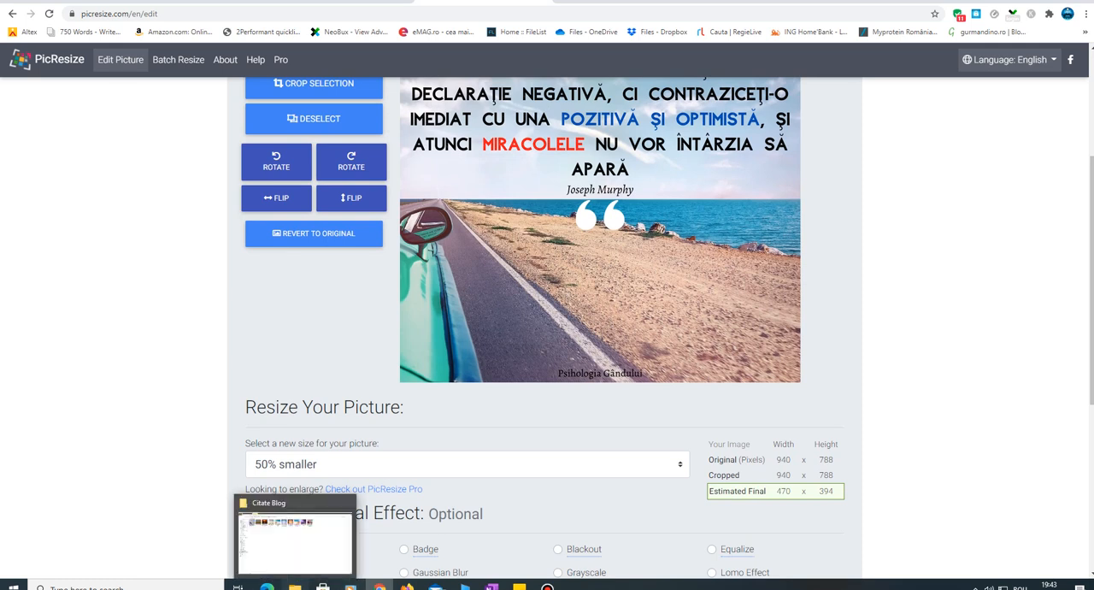
click(294, 586)
right_click(130, 88)
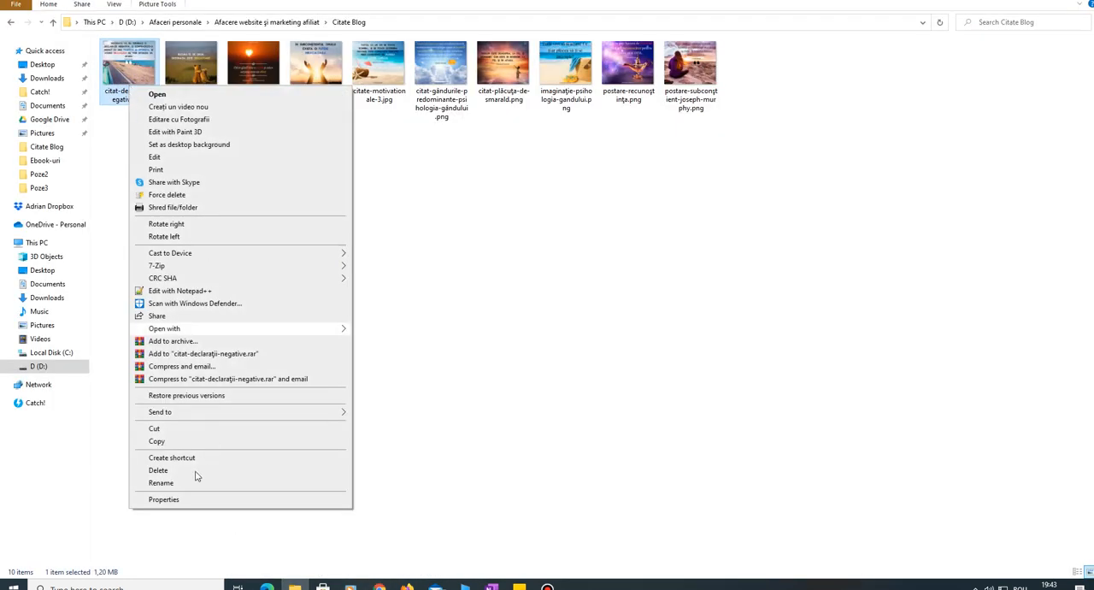
click(175, 499)
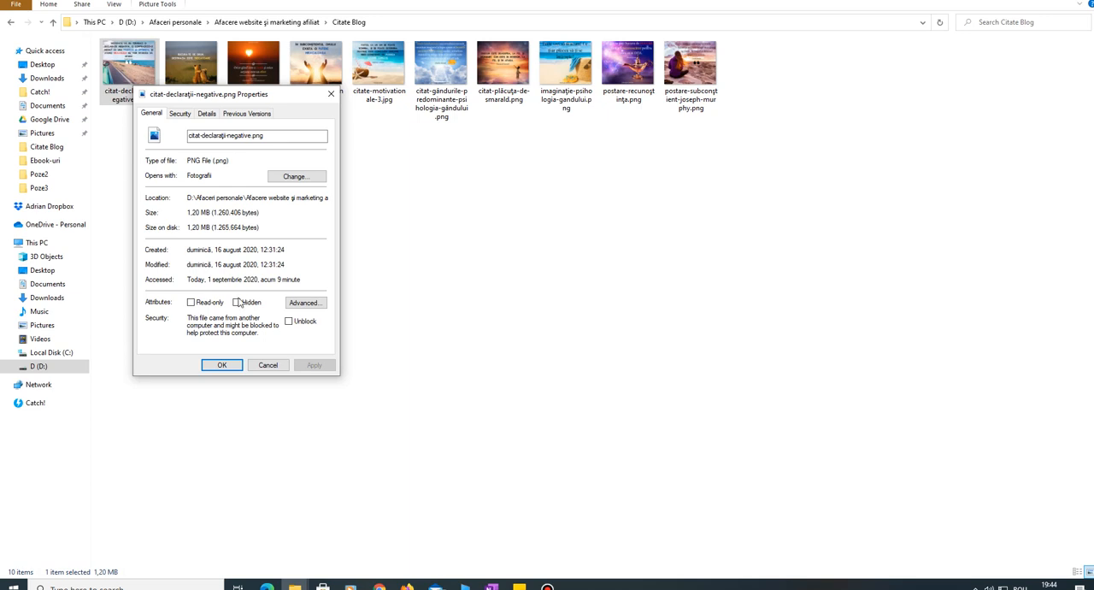
- Close the file properties and, back in PicResize, set the new size of the picture to 25% smaller
click(283, 366)
click(378, 587)
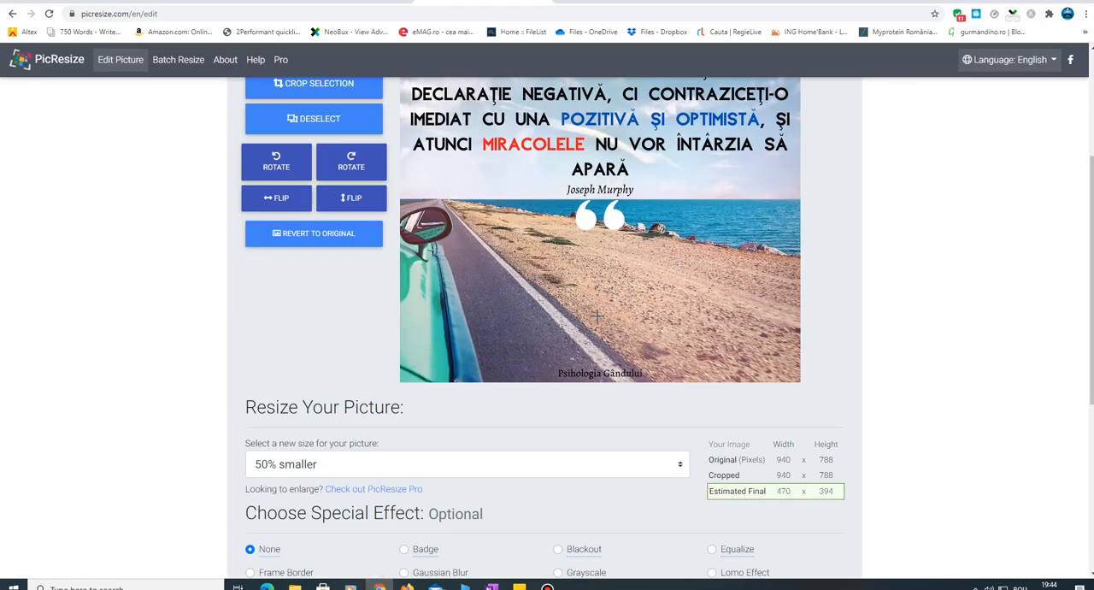
scroll(835, 375, down, 1)
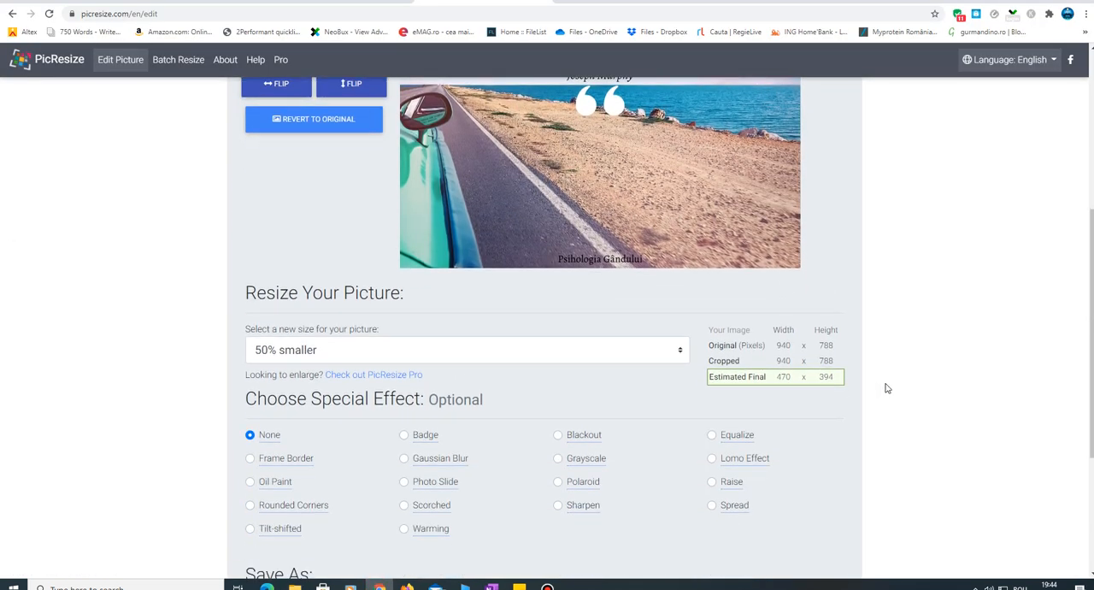
click(525, 356)
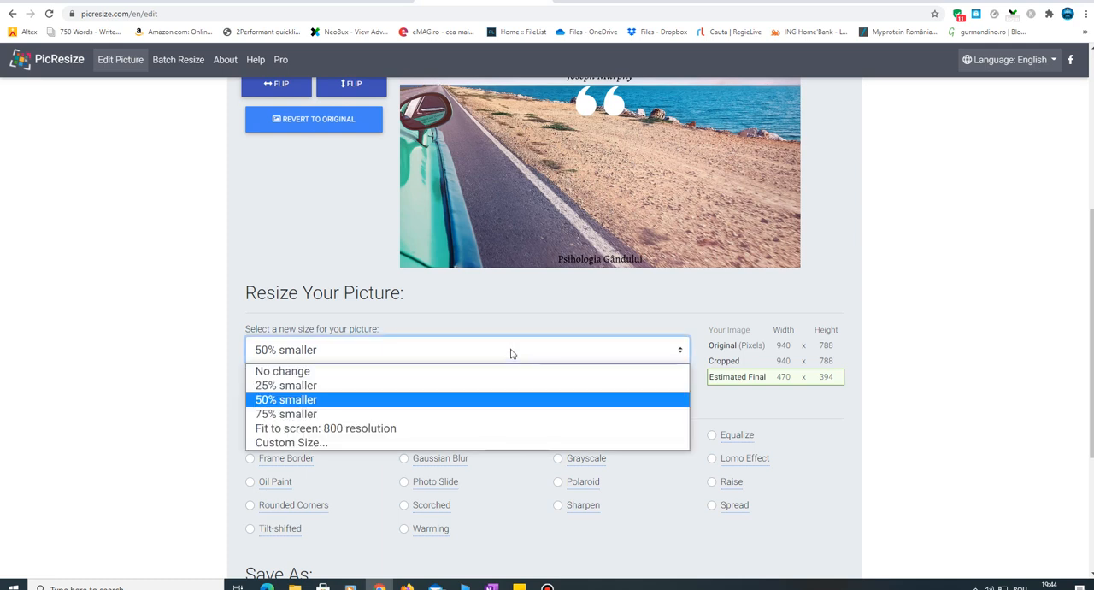
click(433, 390)
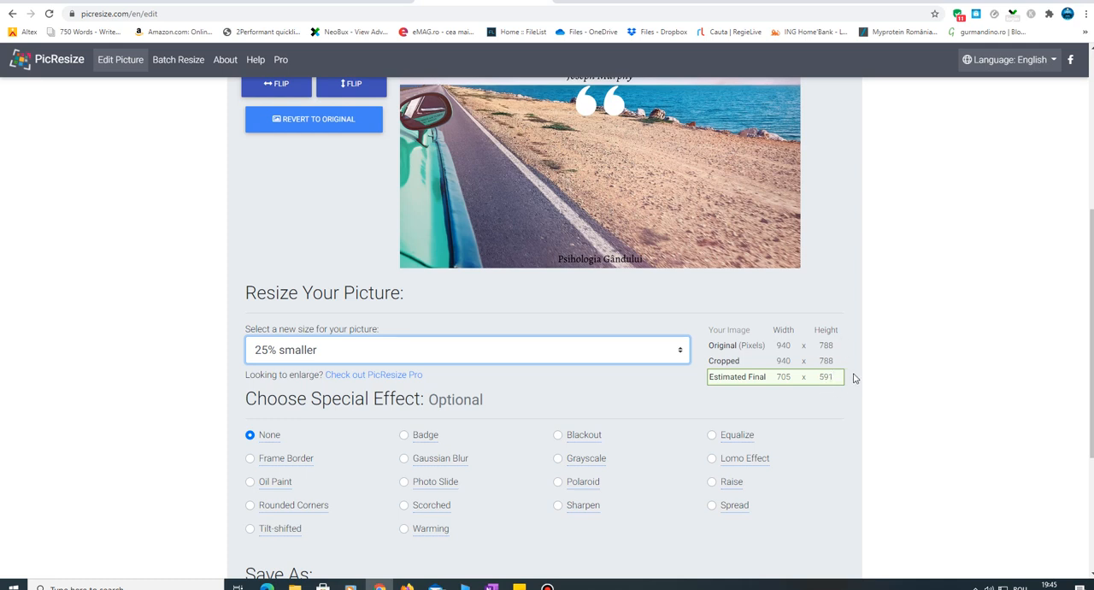
- Set the output format to JPG with Better quality and resize the picture
drag(1091, 279, 1090, 373)
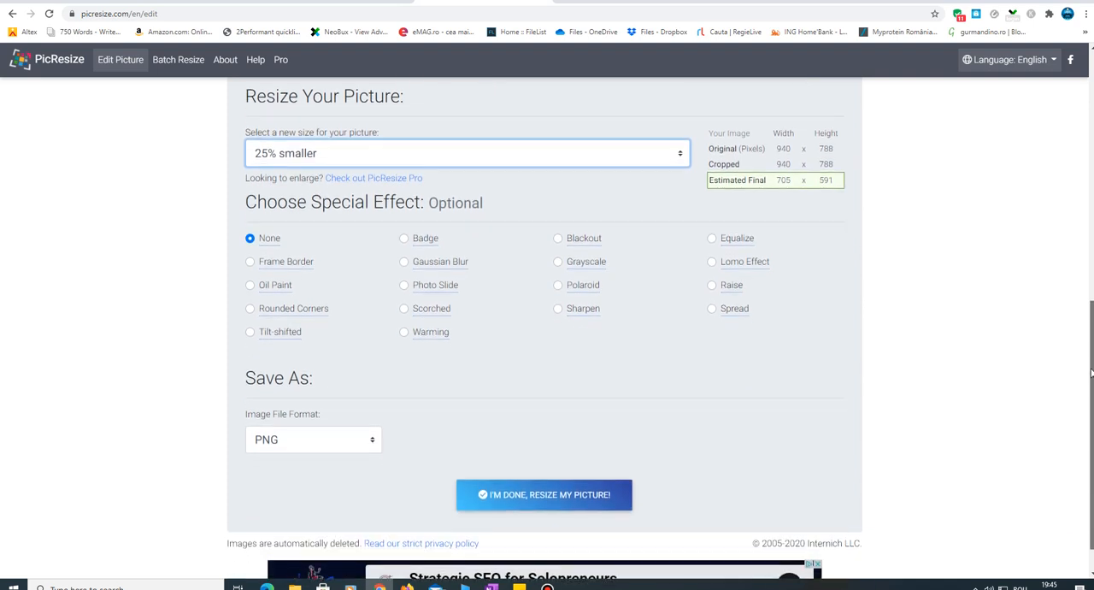
click(344, 437)
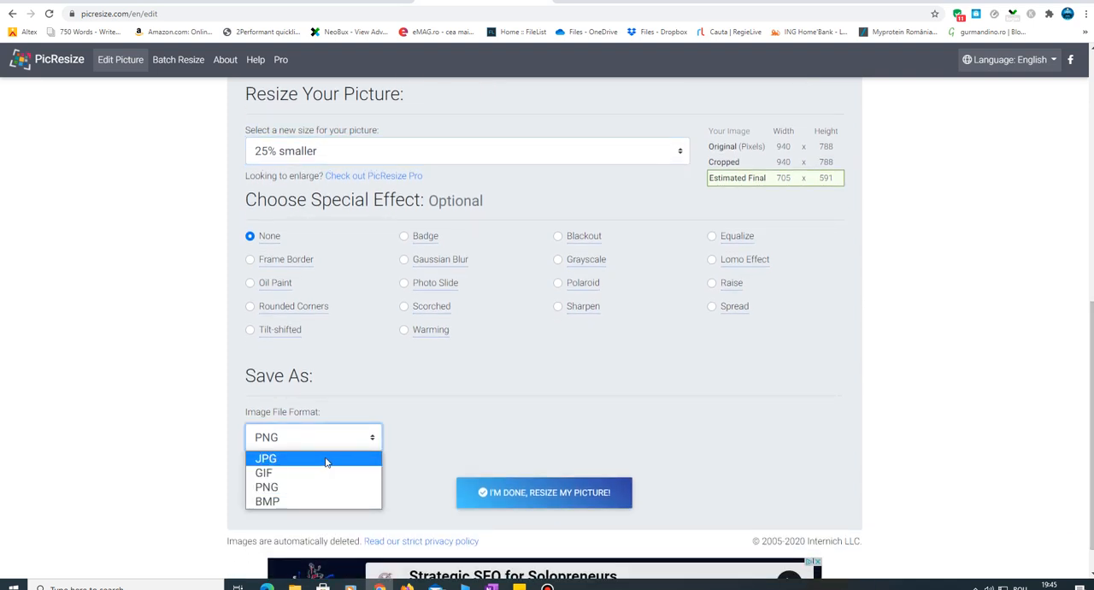
click(324, 459)
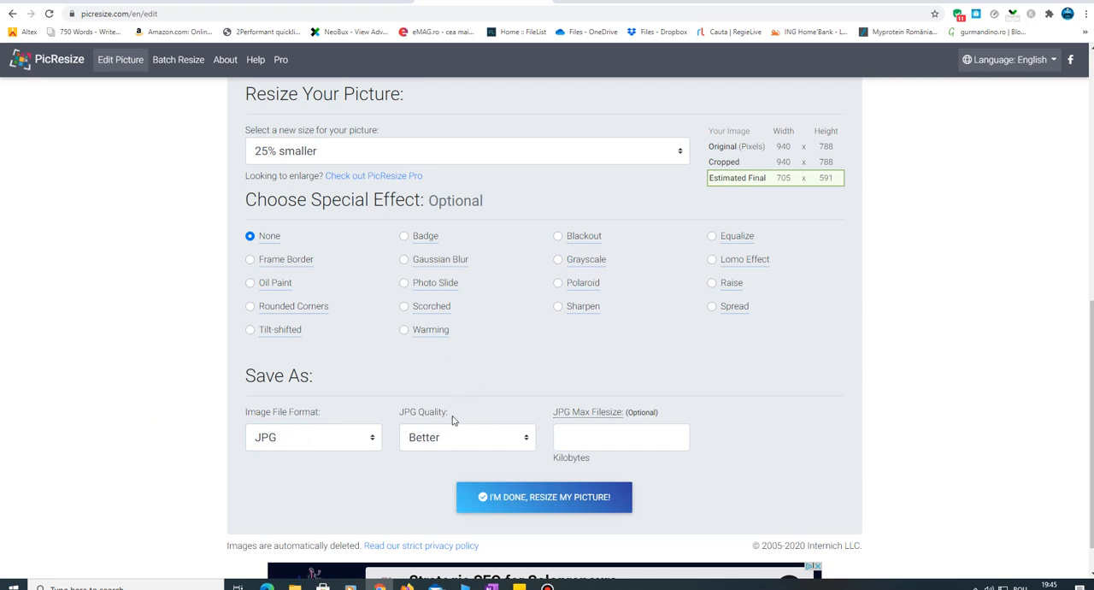
click(448, 438)
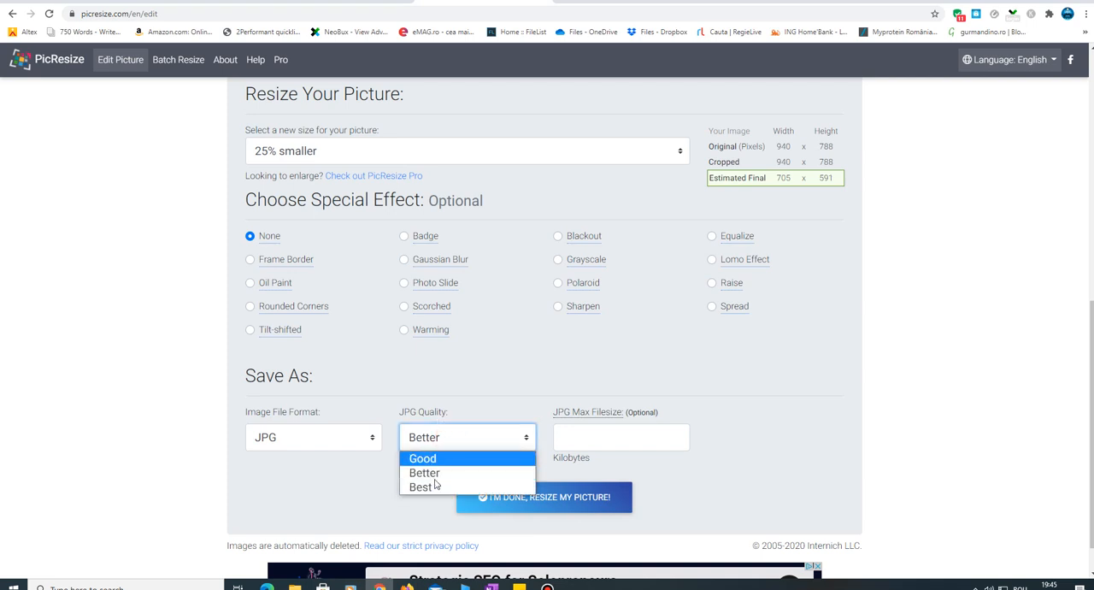
click(794, 416)
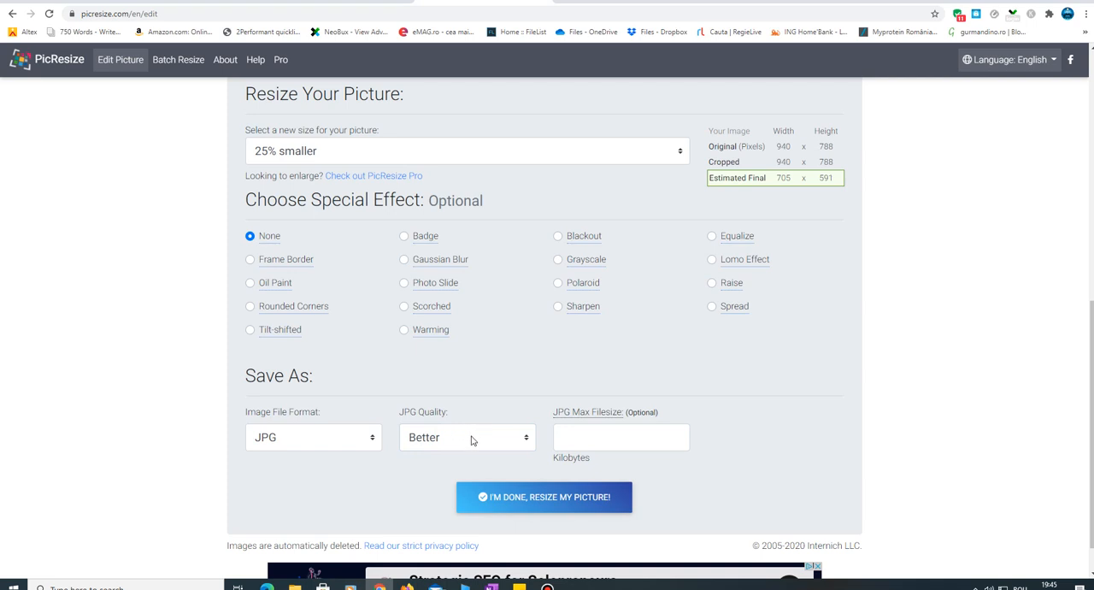
click(576, 503)
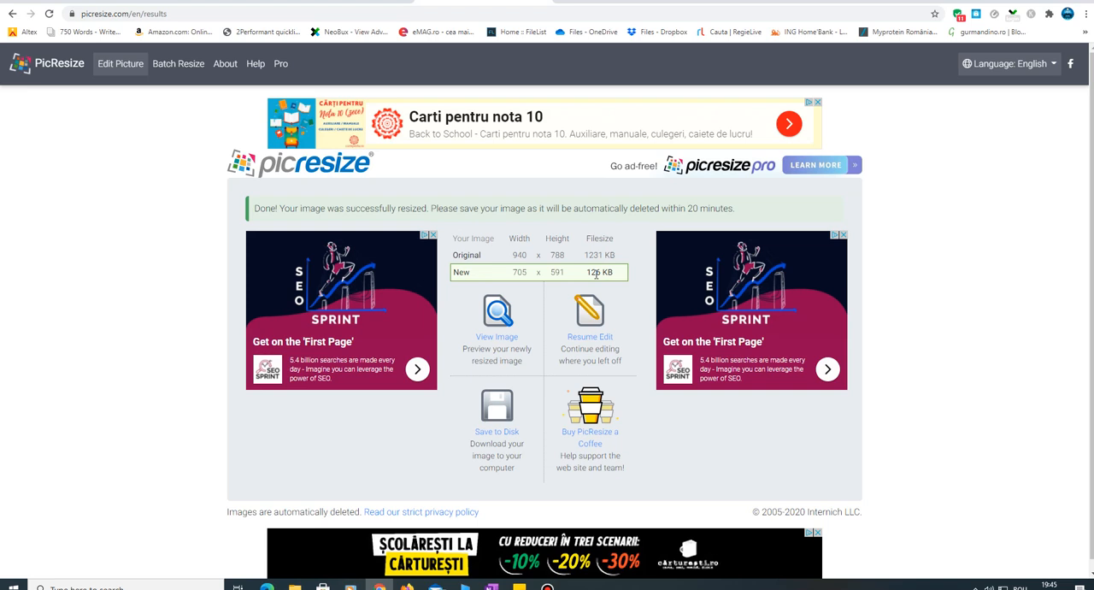
- Start saving the resized picture to disk and remove the rsz_ prefix, naming it citat-declaraţii-negative.jpg
click(507, 435)
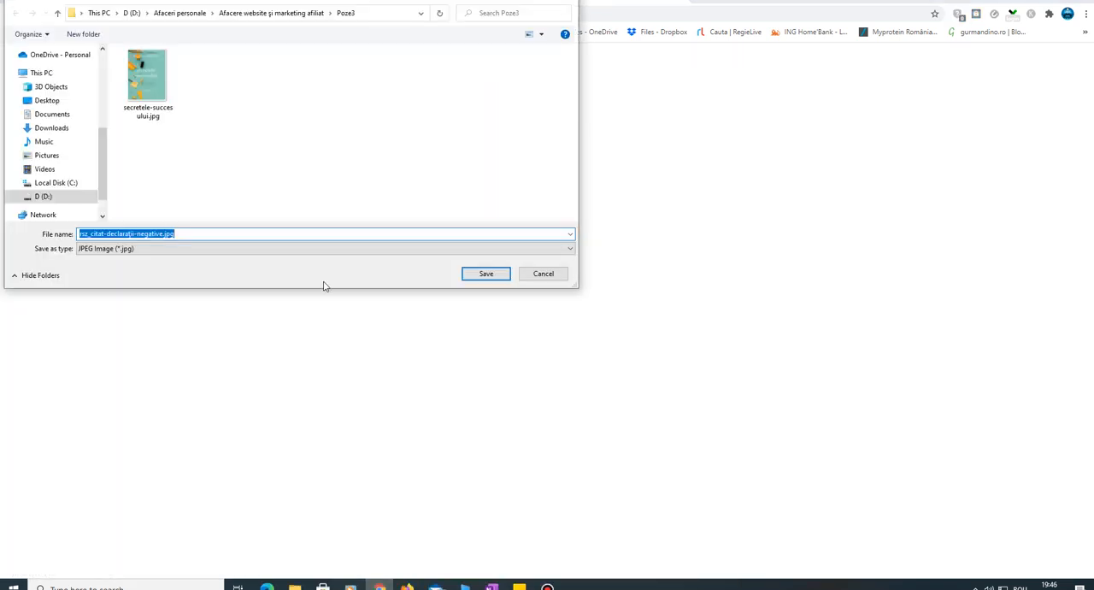
click(117, 233)
drag(91, 234, 78, 234)
key(BackSpace)
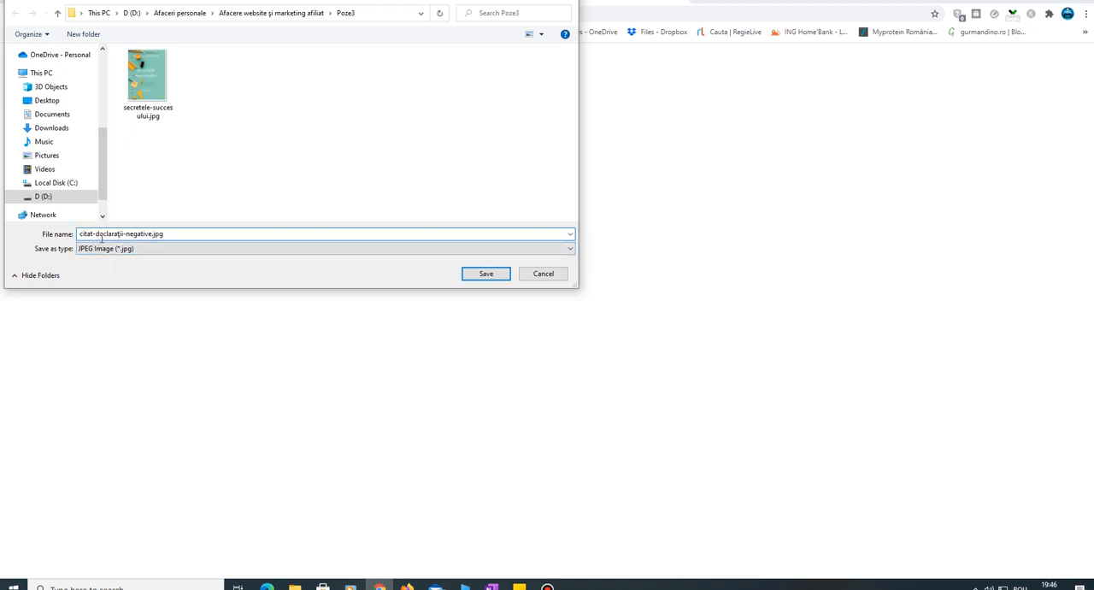
- Save the file in the Citate Blog folder under Afaceri personale, Afacere website şi marketing afiliat on drive D, and dismiss the download notice
click(50, 197)
double_click(154, 79)
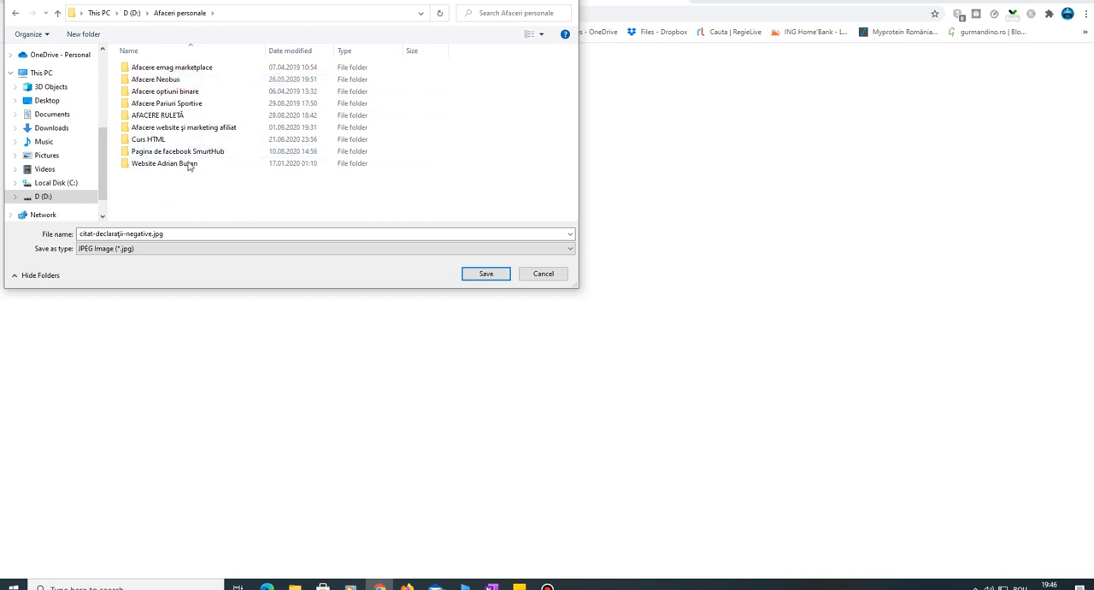
double_click(188, 128)
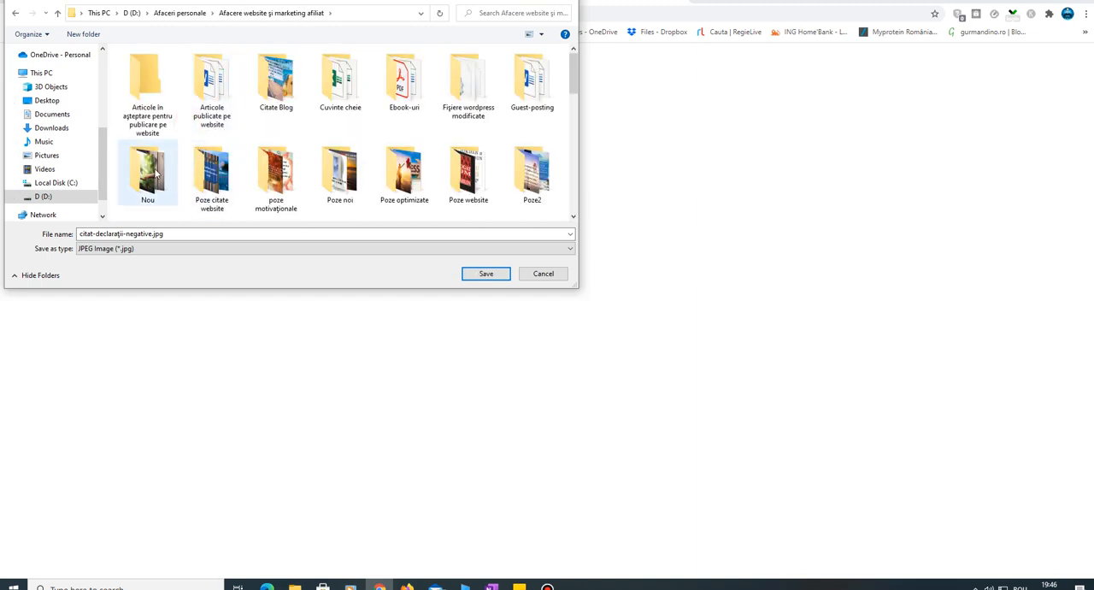
double_click(276, 82)
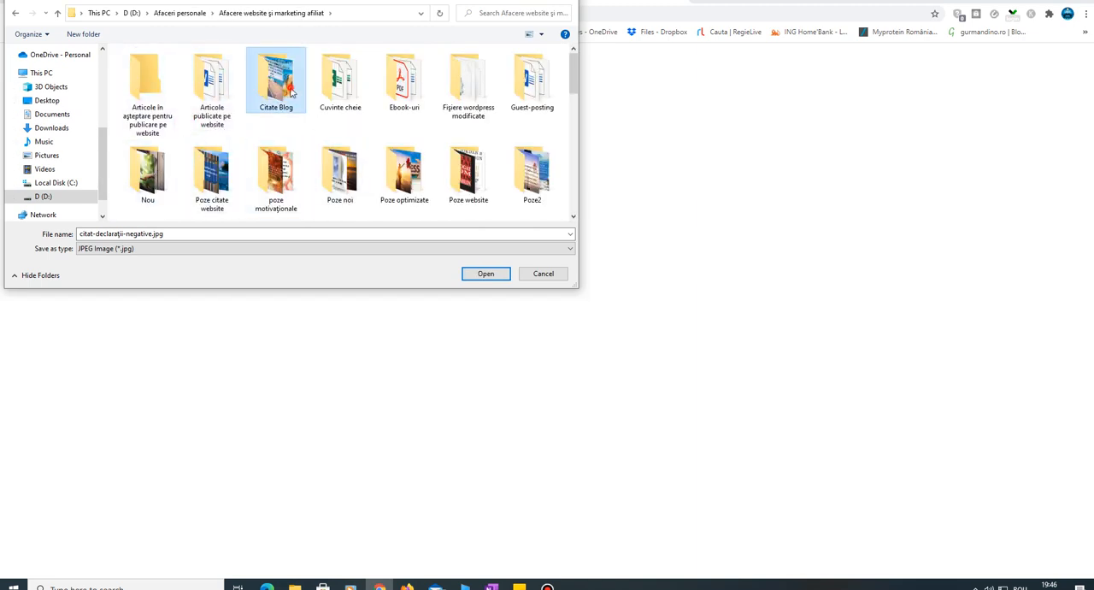
click(15, 13)
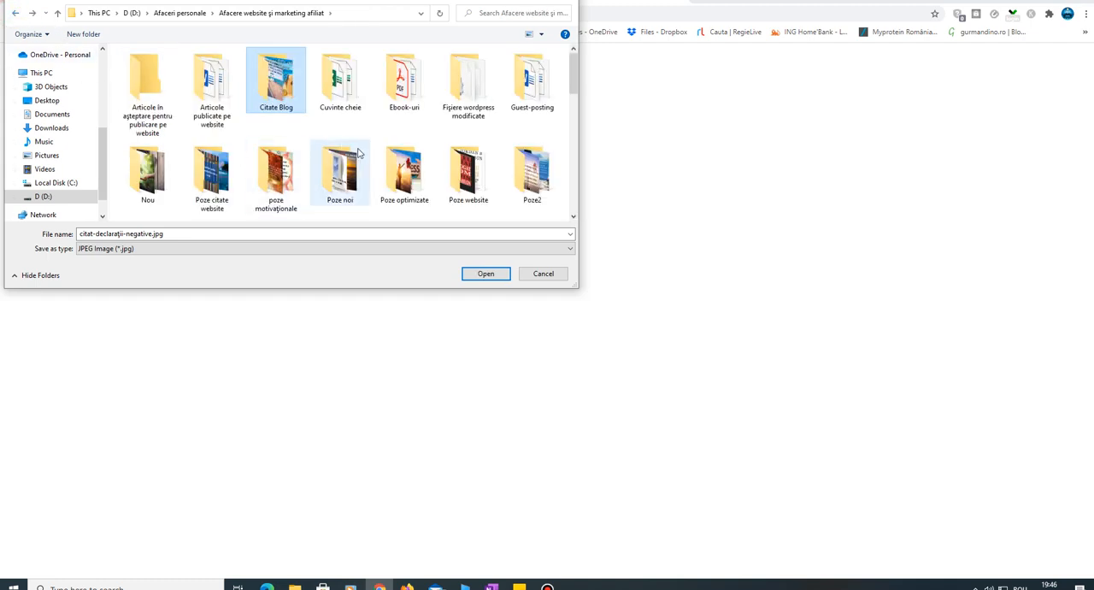
double_click(283, 88)
click(485, 274)
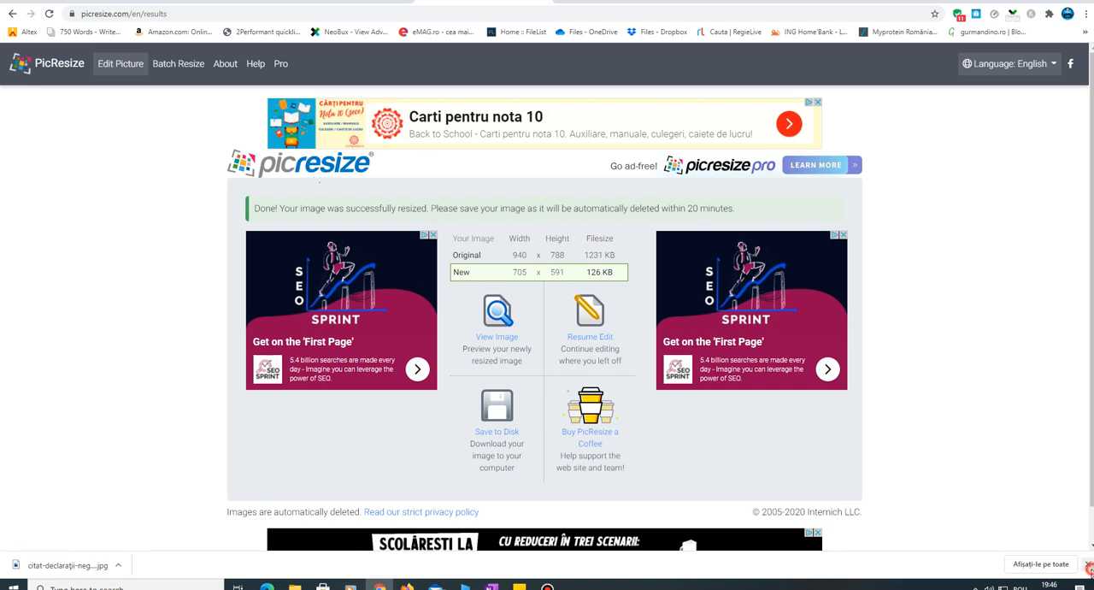
click(1087, 564)
scroll(1092, 327, down, 1)
scroll(1092, 327, up, 1)
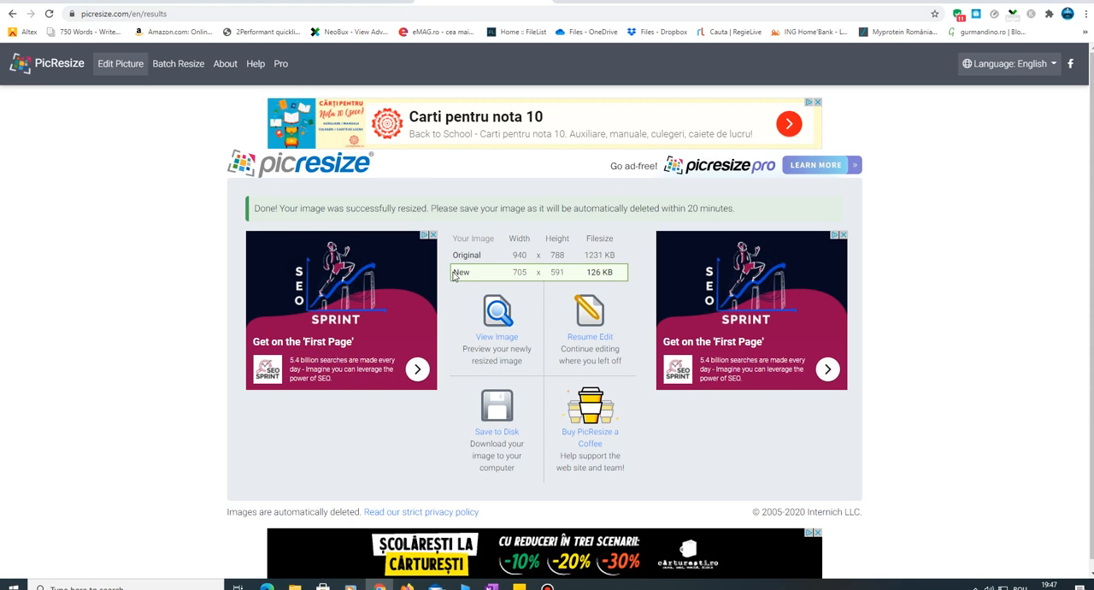
- Open compressjpeg.com in a new browser tab
click(566, 5)
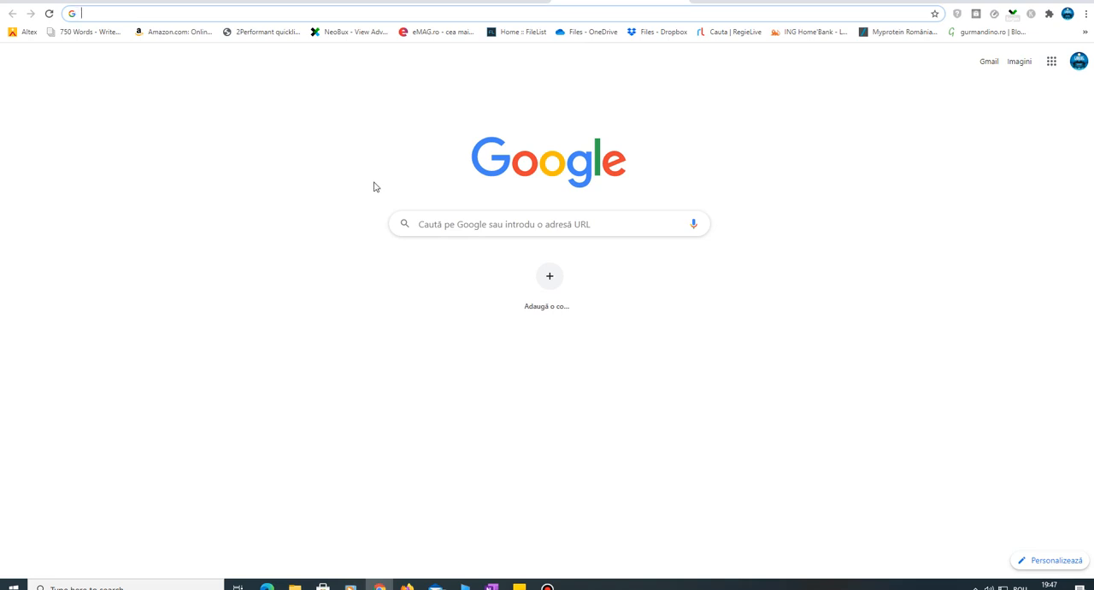
text(compressjpeg.com)
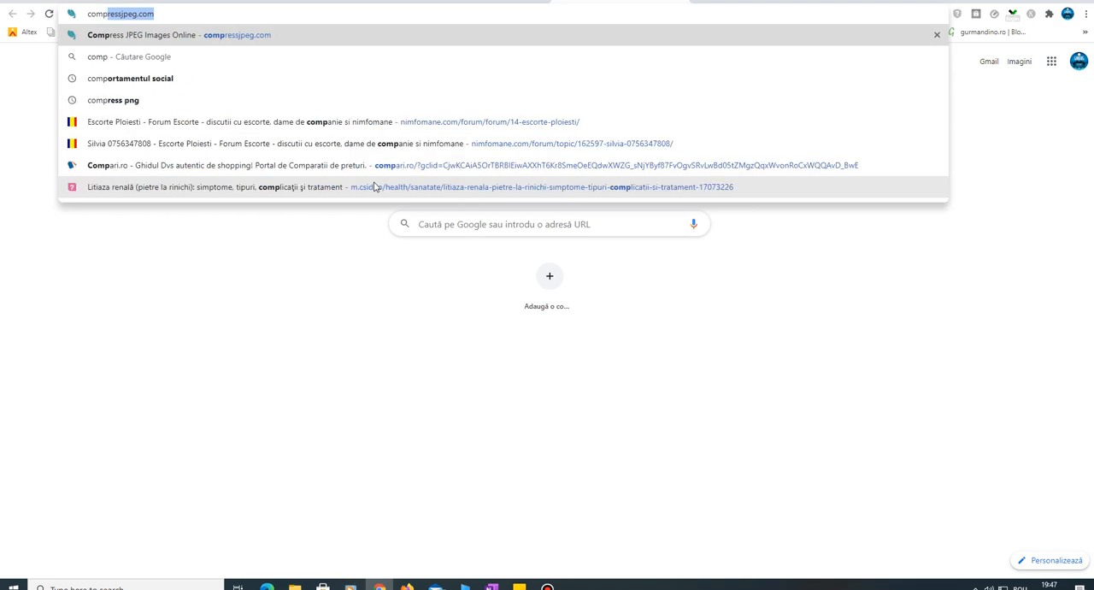
click(171, 13)
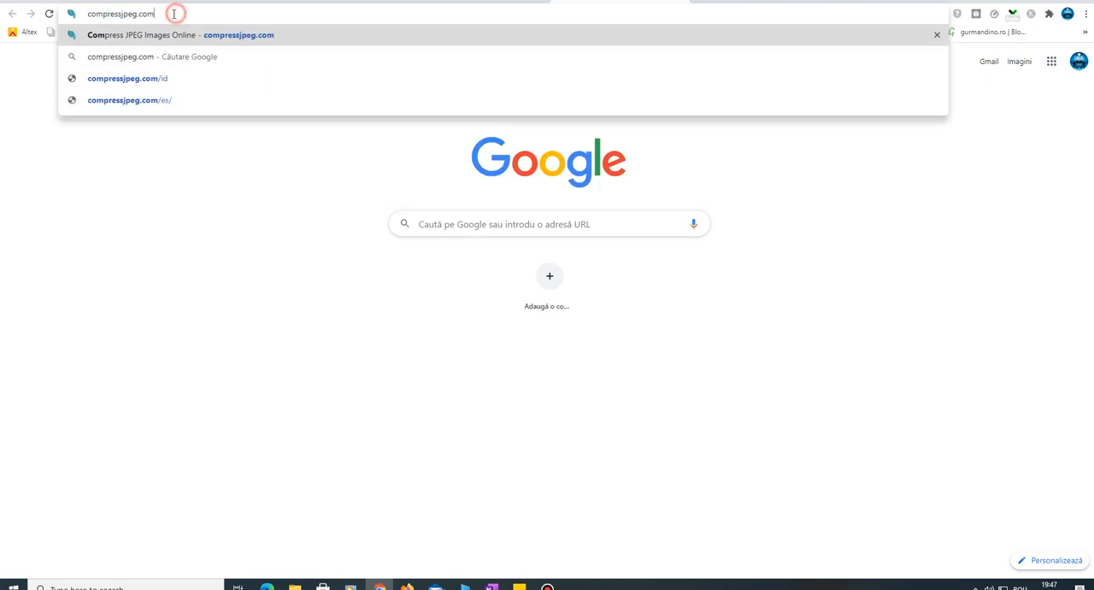
key(Return)
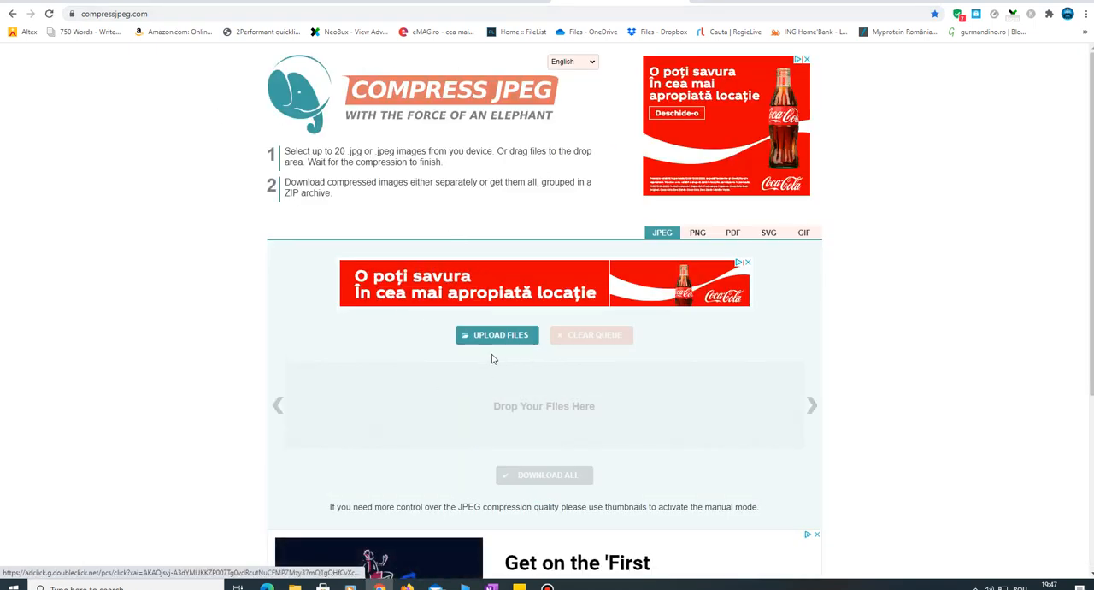
click(507, 339)
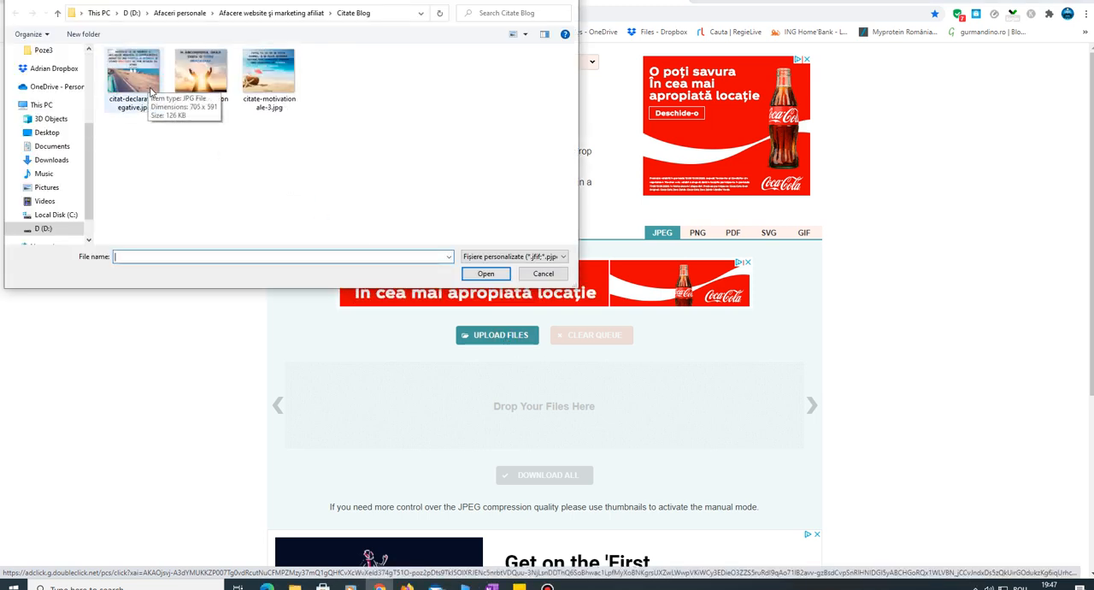
click(570, 5)
click(457, 1)
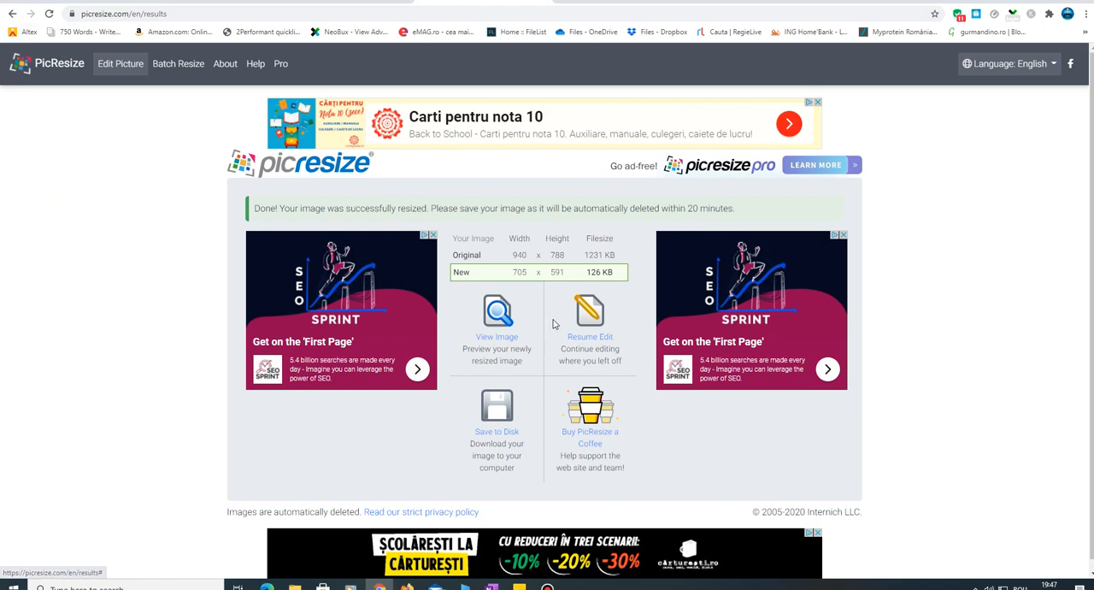
click(612, 6)
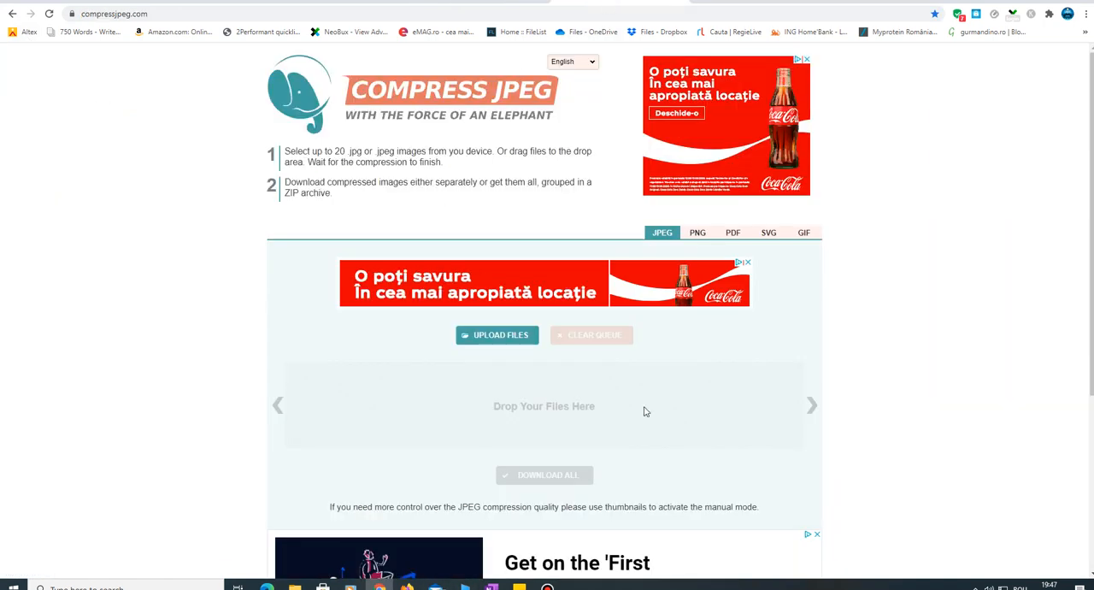
- Upload citat-declaraţii-negative.jpg from the Citate Blog folder to Compress JPEG
click(509, 339)
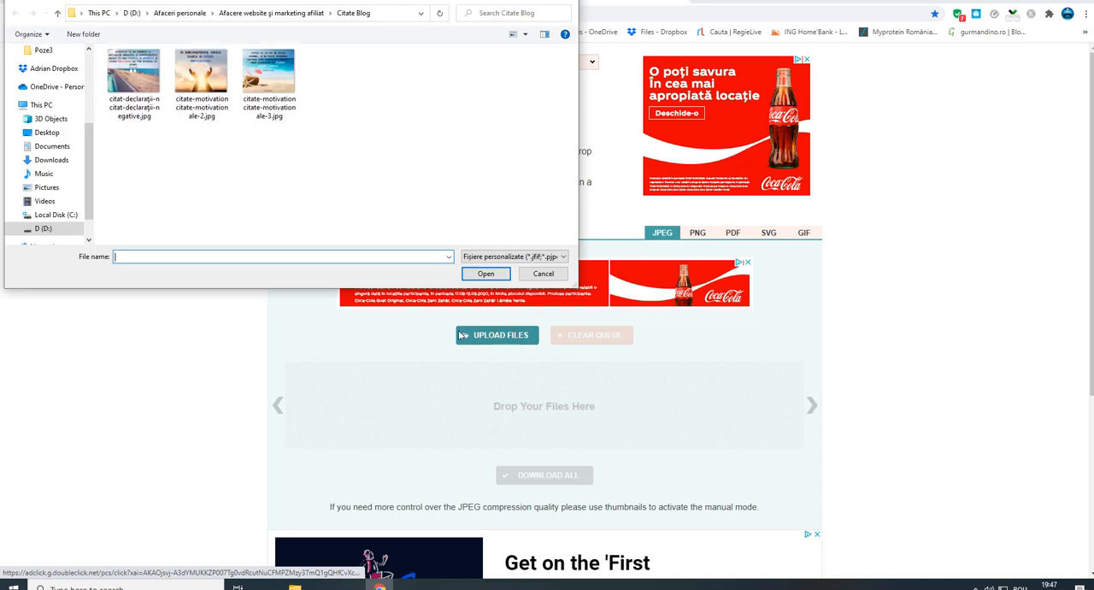
click(143, 104)
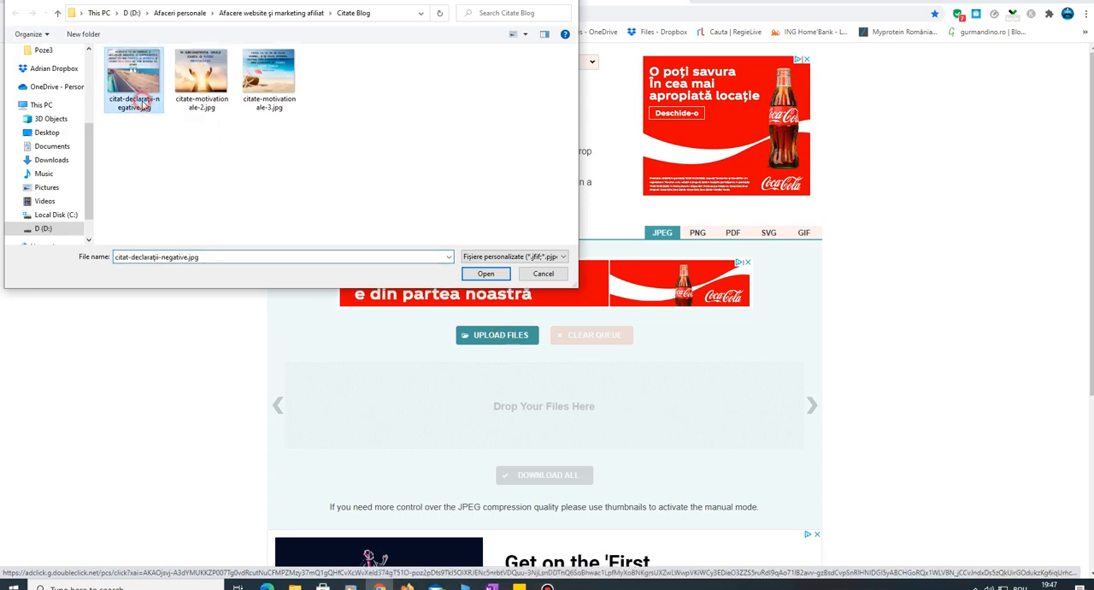
click(486, 274)
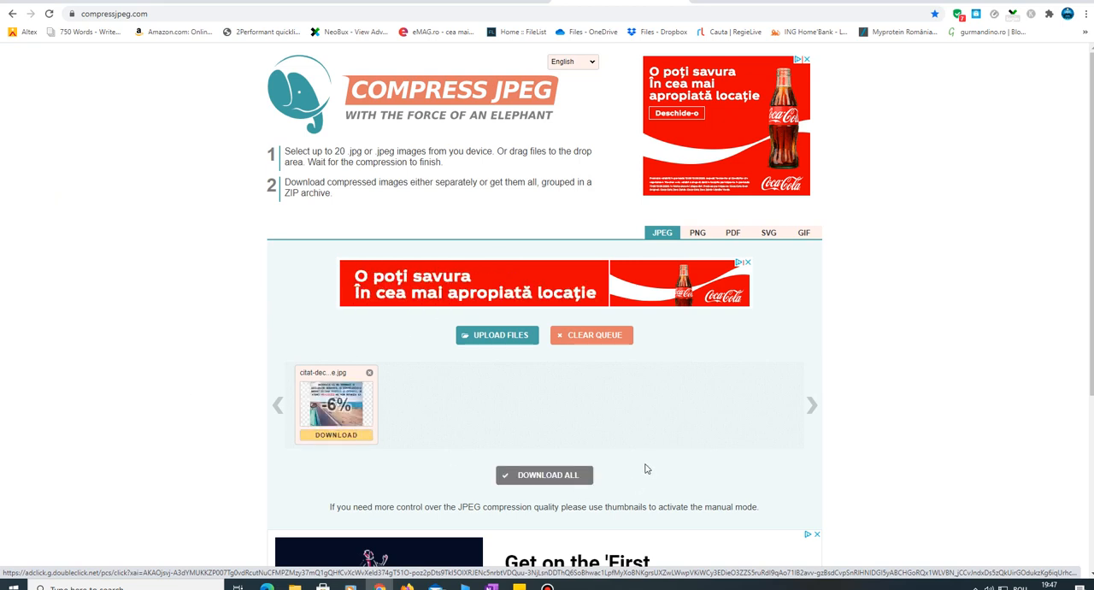
- Open the manual compression settings for citat-declaraţii-negative.jpg, set the quality to 80 and apply it
drag(1091, 359, 1092, 432)
mouse_move(350, 297)
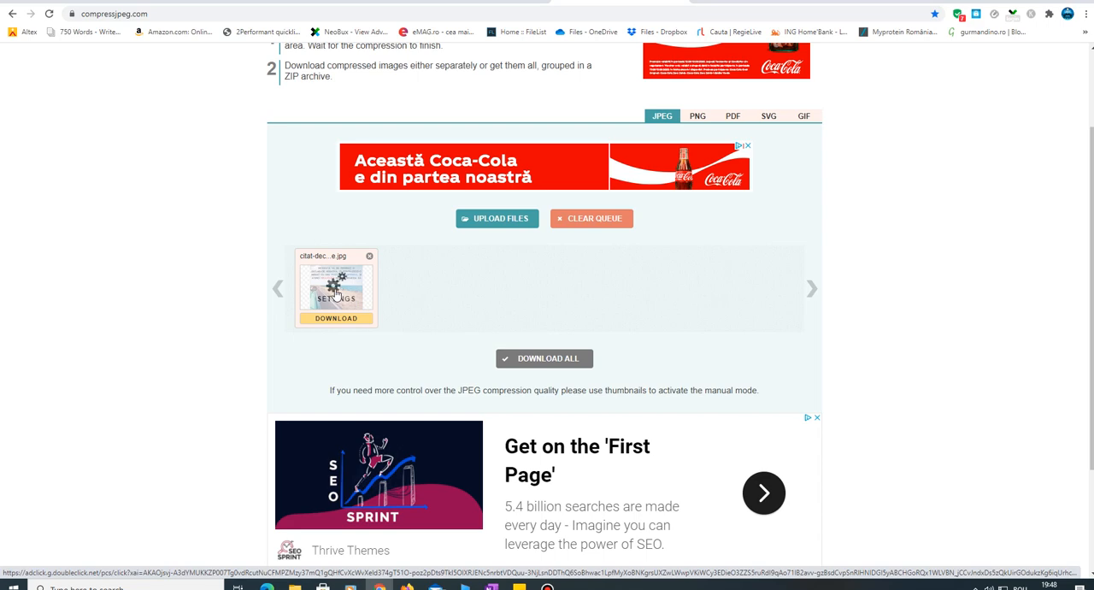
click(335, 295)
scroll(1091, 261, down, 2)
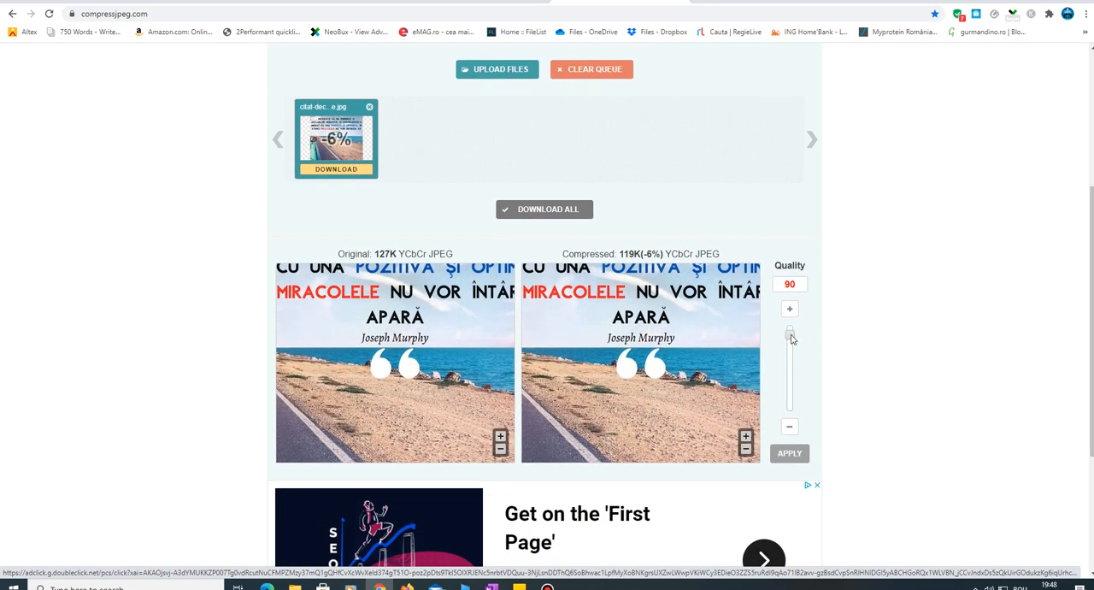
drag(791, 339, 793, 347)
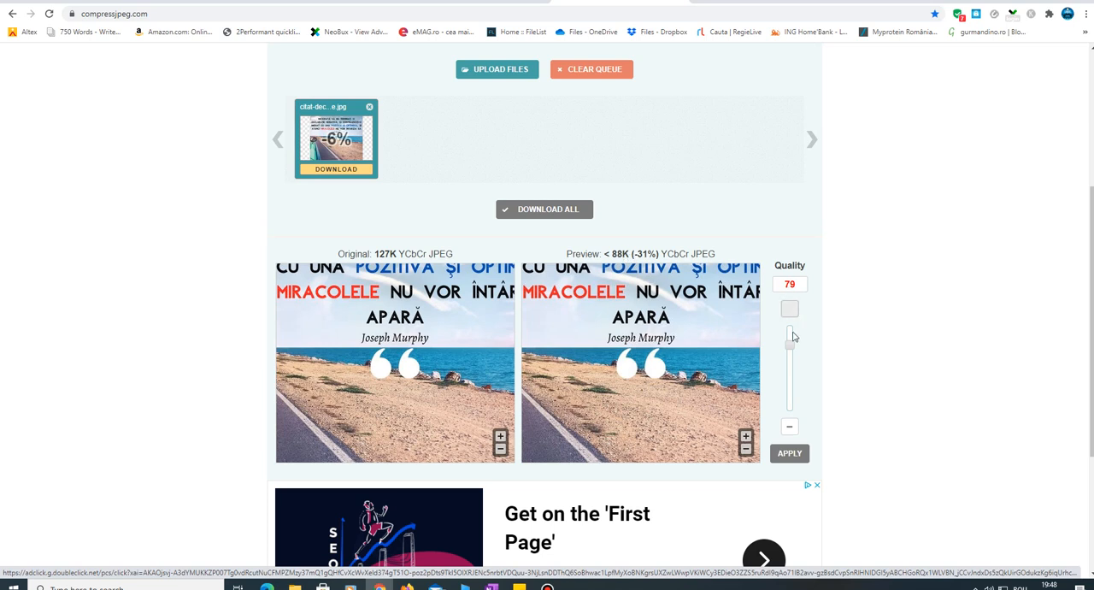
drag(789, 347, 791, 346)
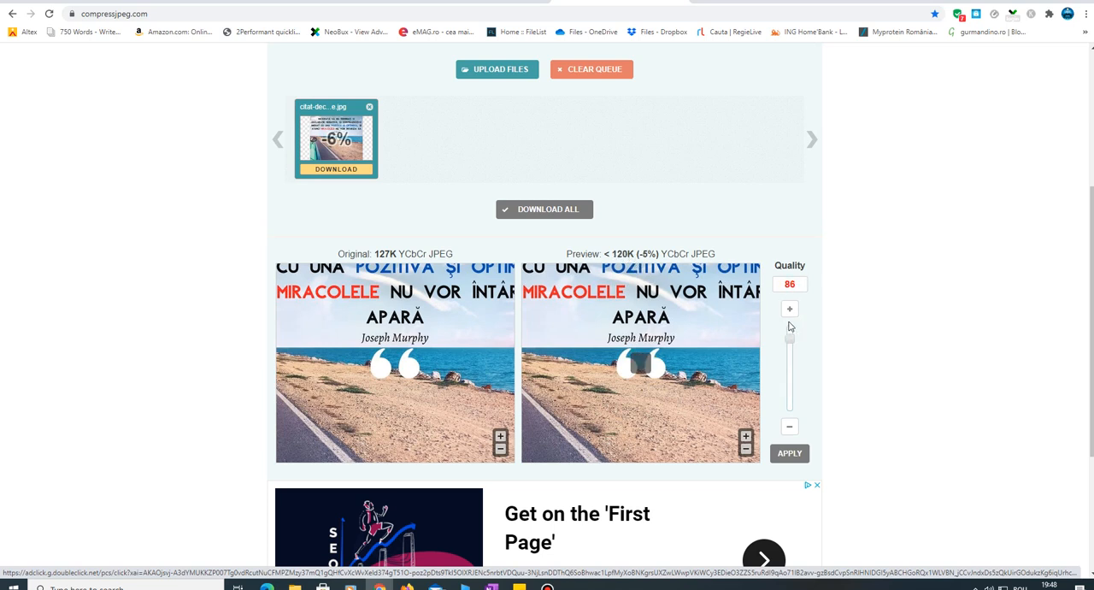
drag(793, 338, 793, 347)
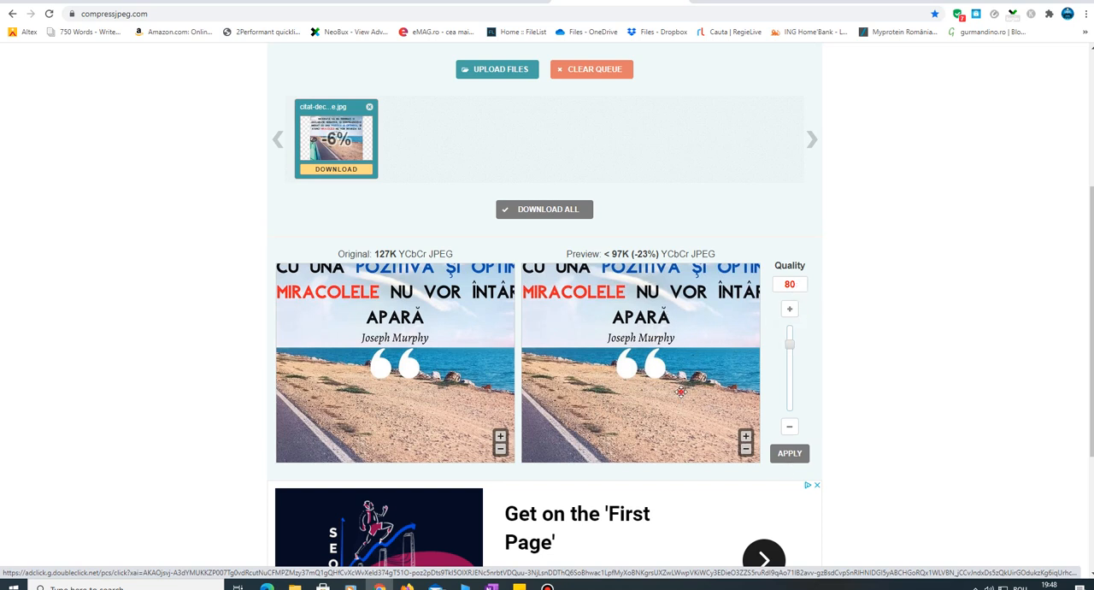
drag(667, 378, 701, 434)
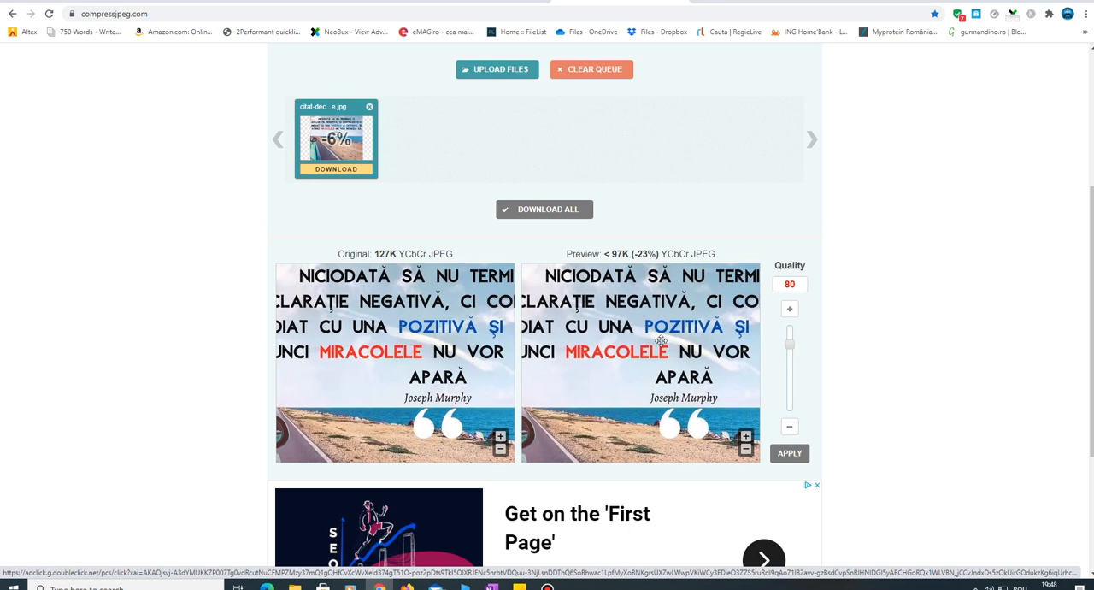
drag(674, 341, 637, 376)
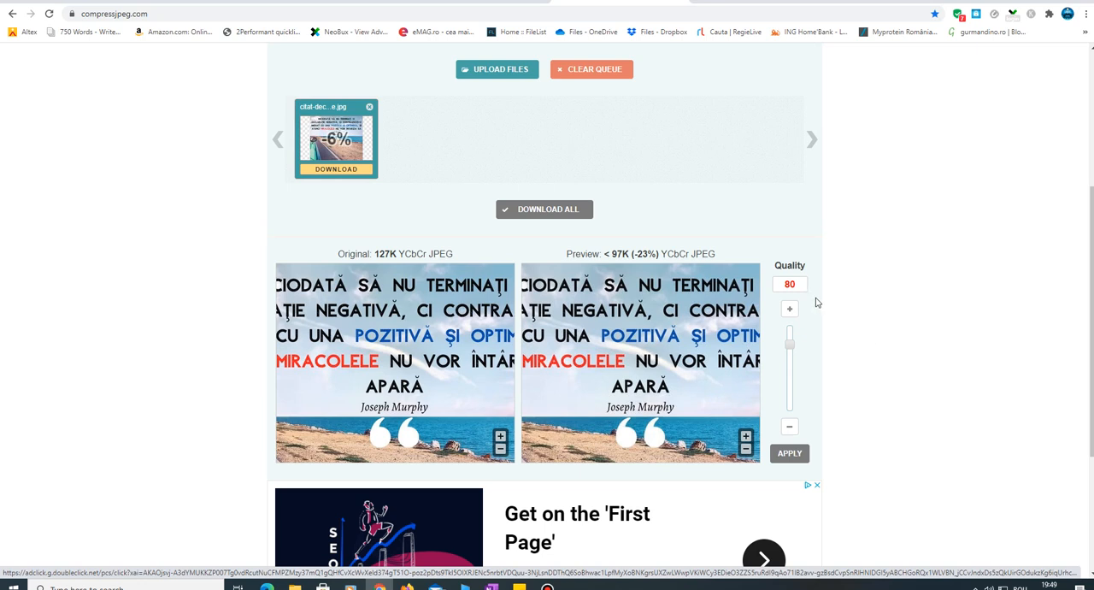
click(791, 453)
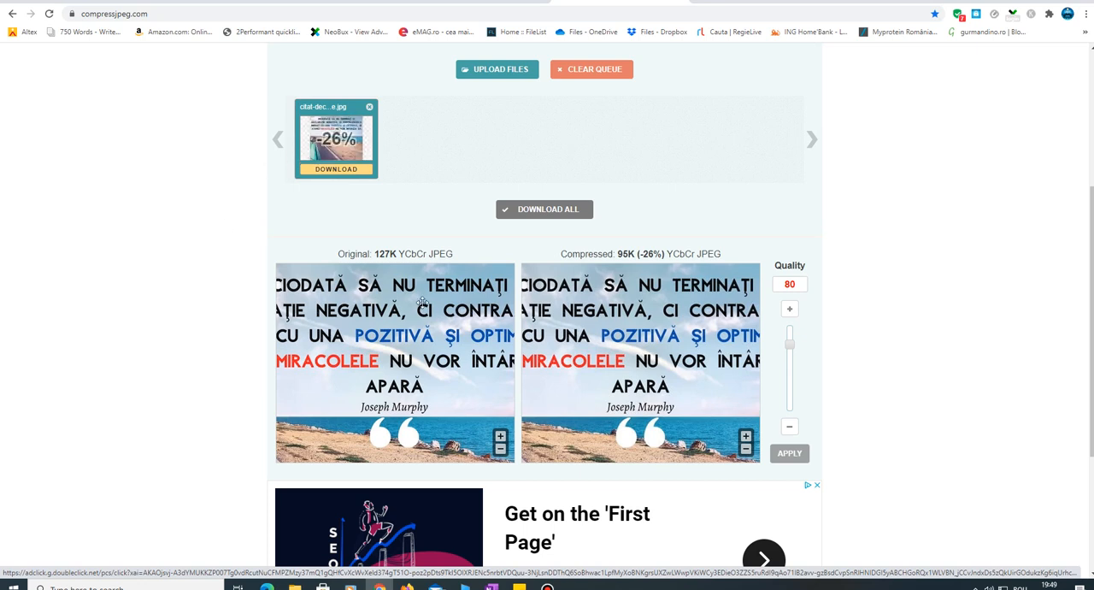
- Download the compressed picture to the Citate Blog folder as citat-declaraţii-negative.jpg without the -min suffix, replacing the existing file, and dismiss the download notice
click(346, 168)
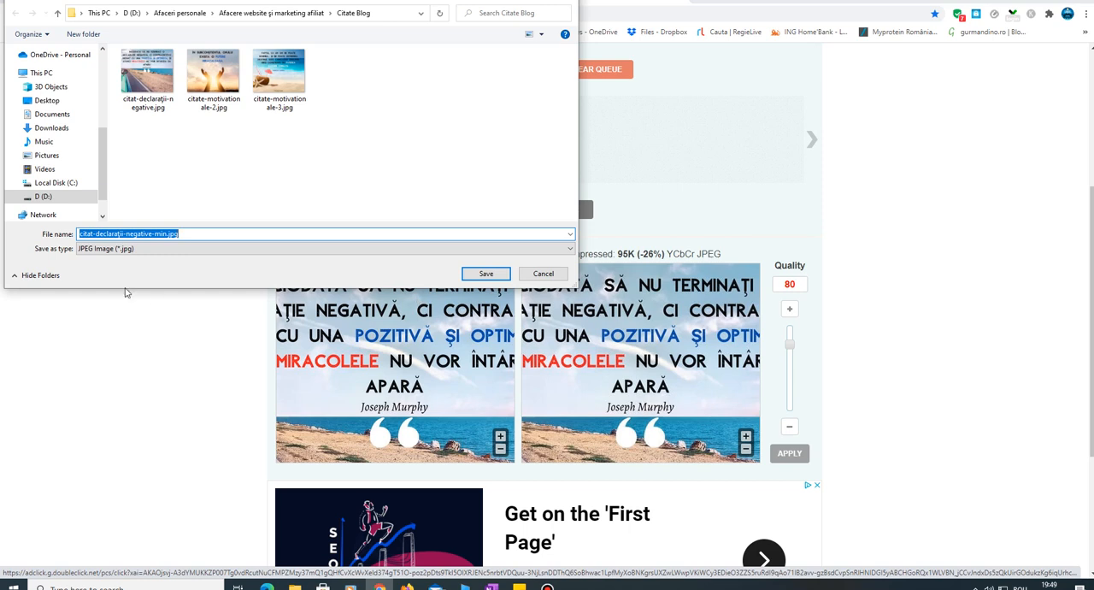
click(145, 234)
double_click(166, 233)
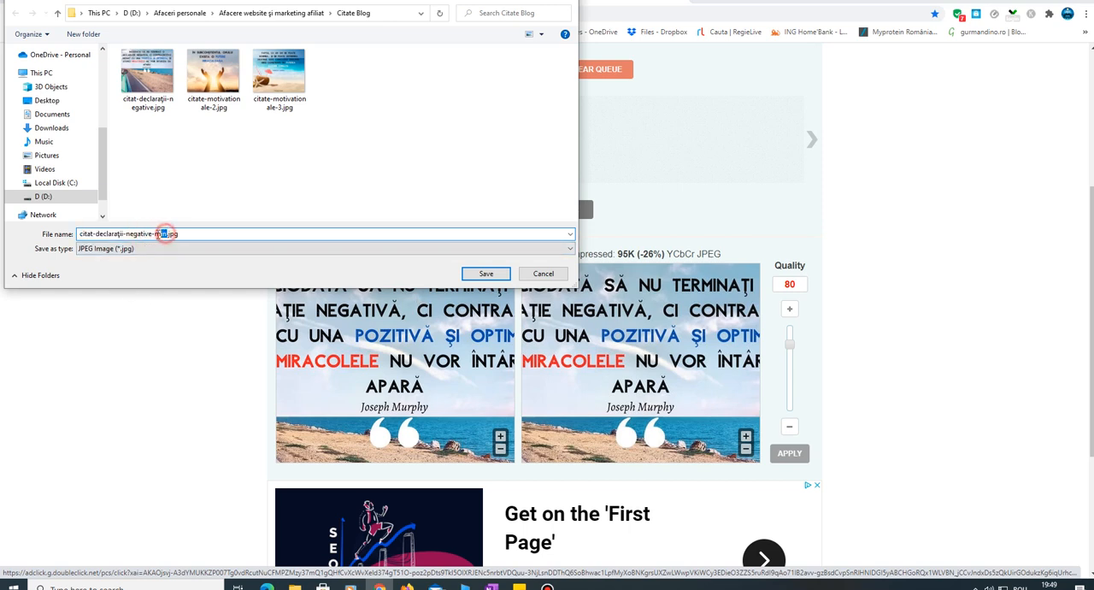
key(BackSpace)
click(483, 277)
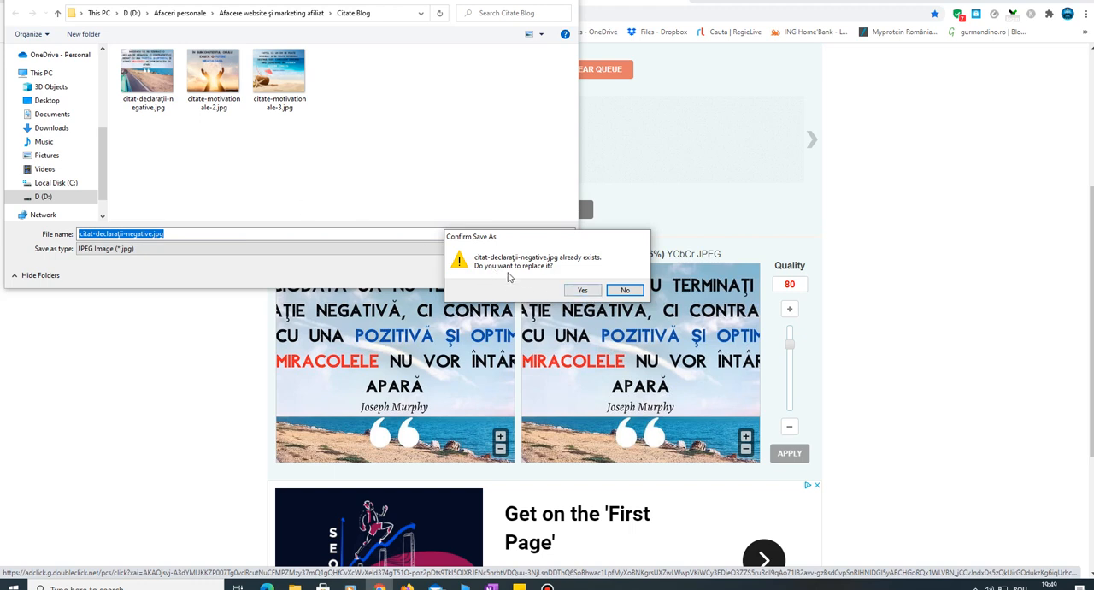
click(585, 291)
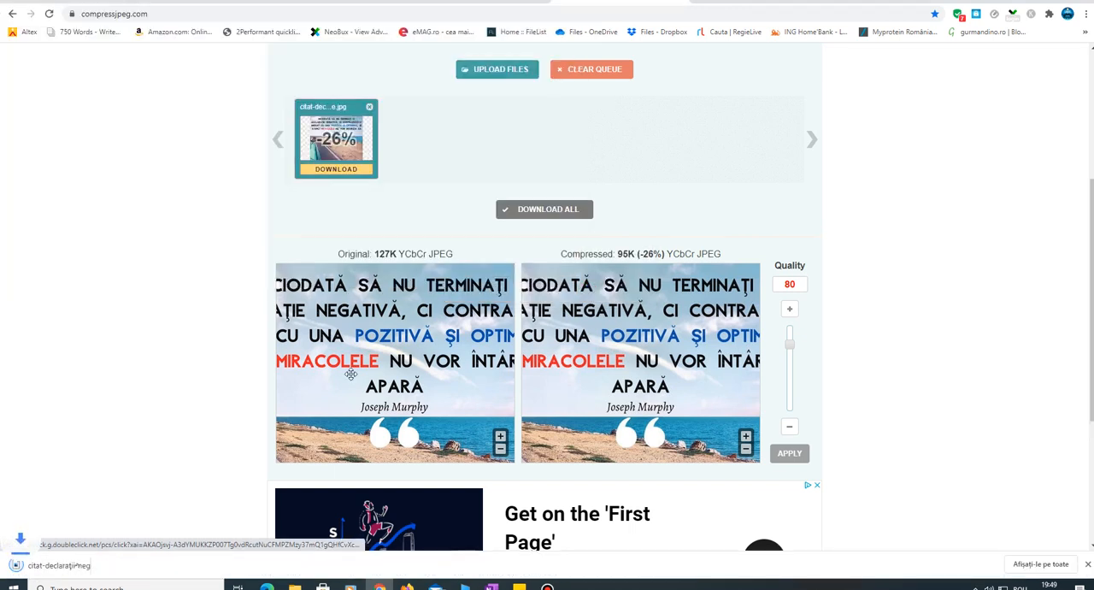
click(1087, 565)
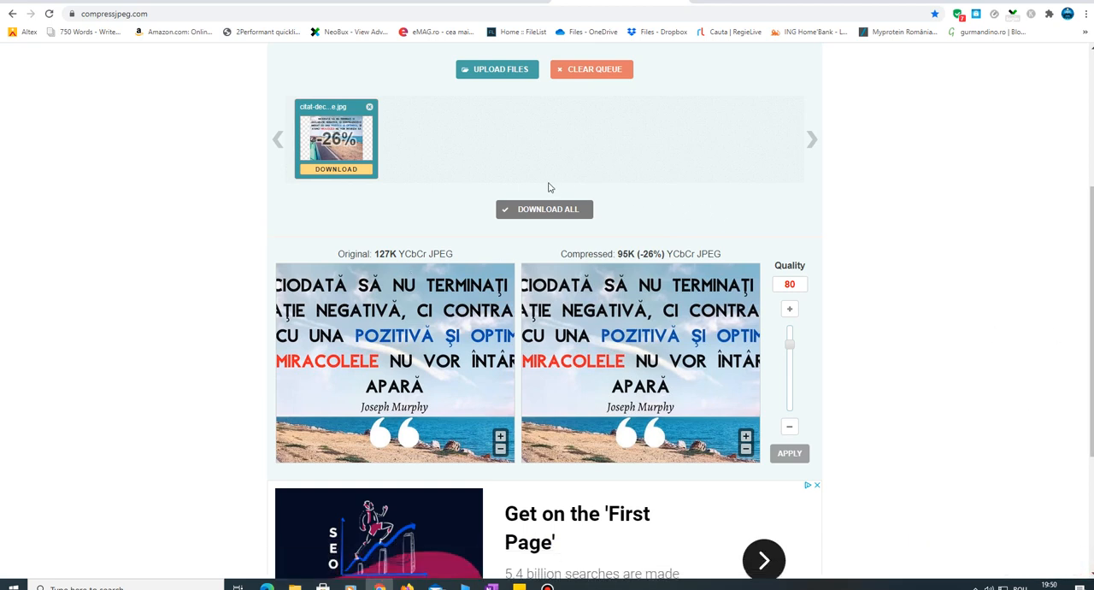
- Switch back to the Thrive Architect page, reopen the image chooser for the empty Image element and start selecting a file to upload
click(326, 3)
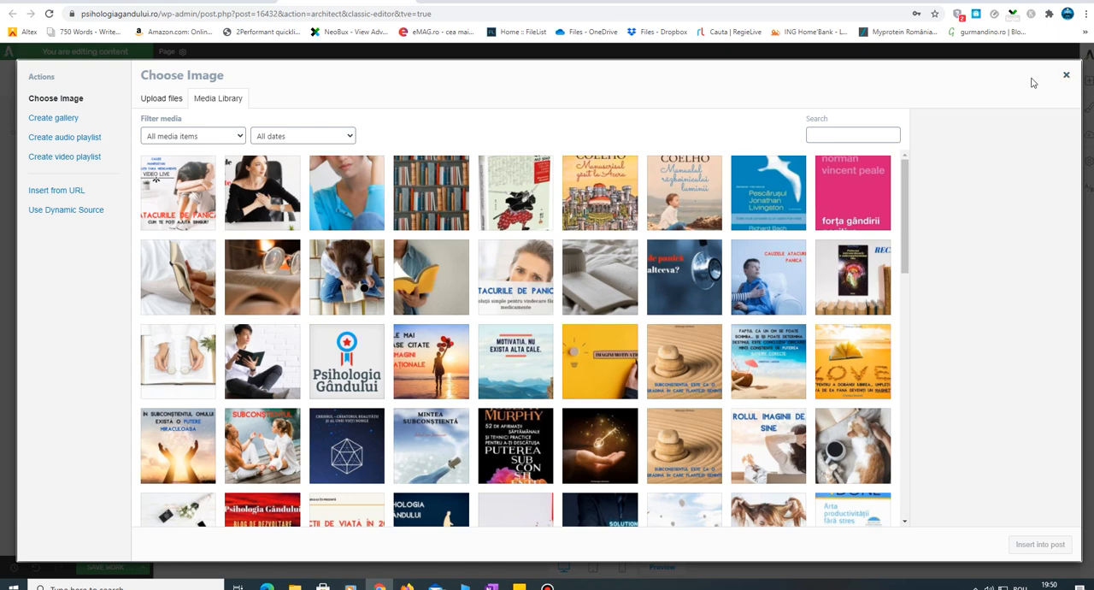
click(1066, 75)
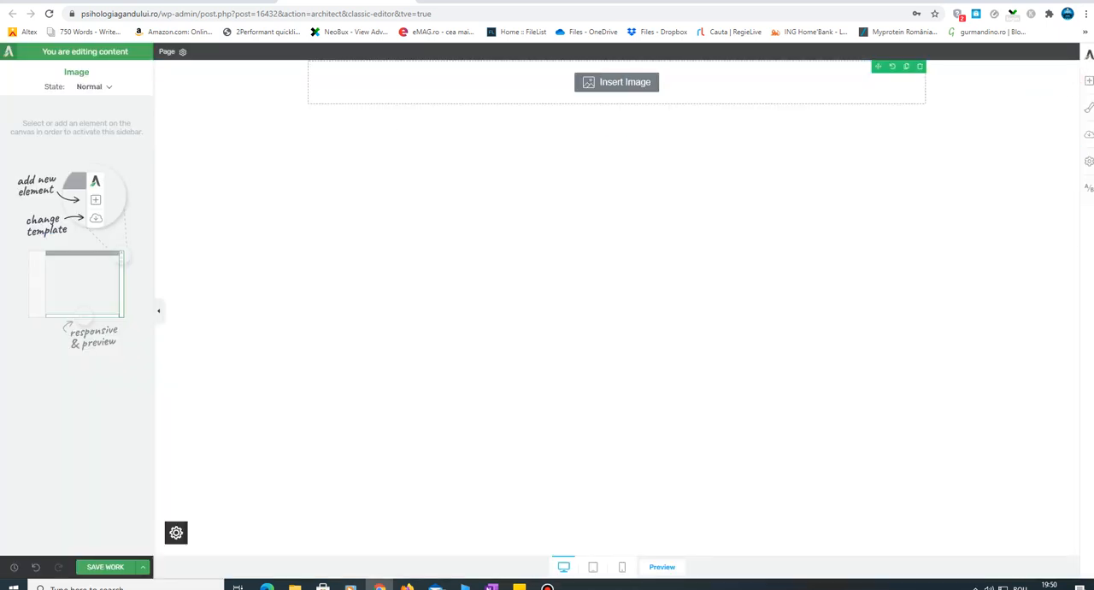
click(629, 90)
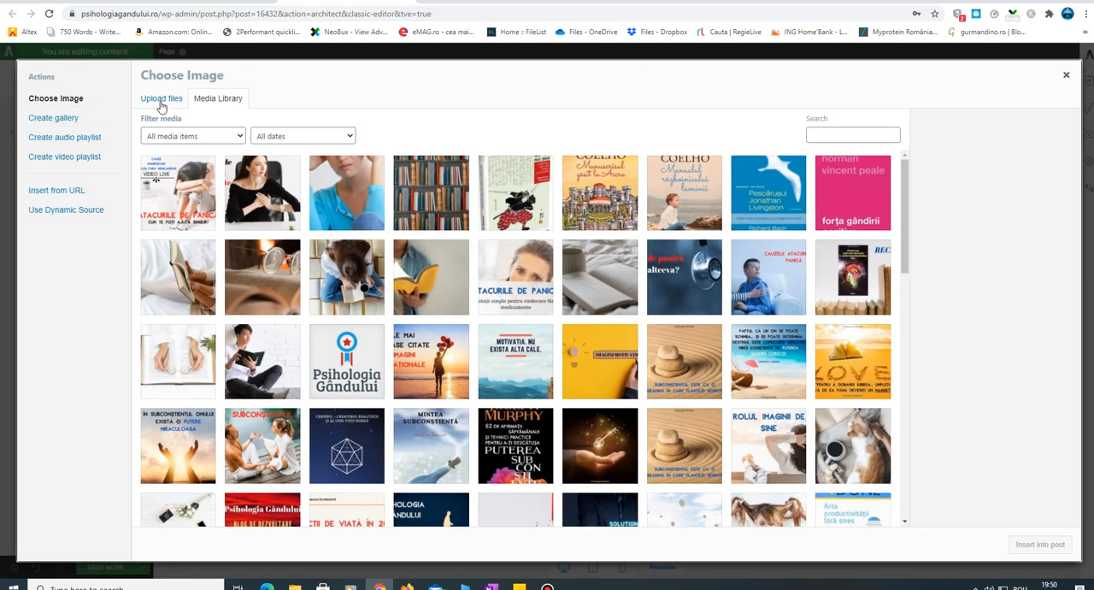
click(160, 99)
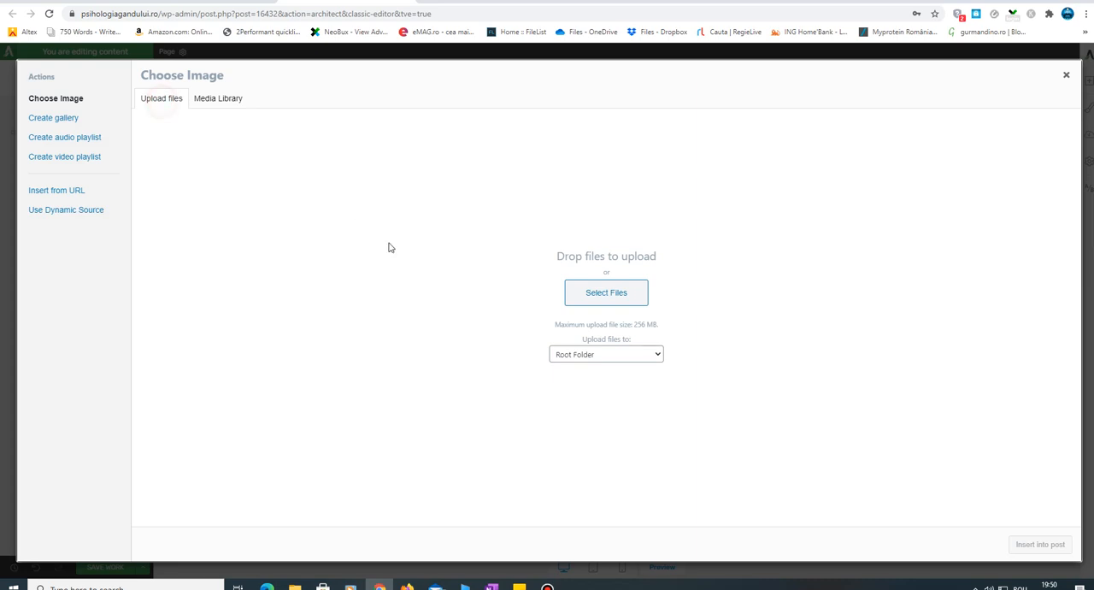
click(629, 303)
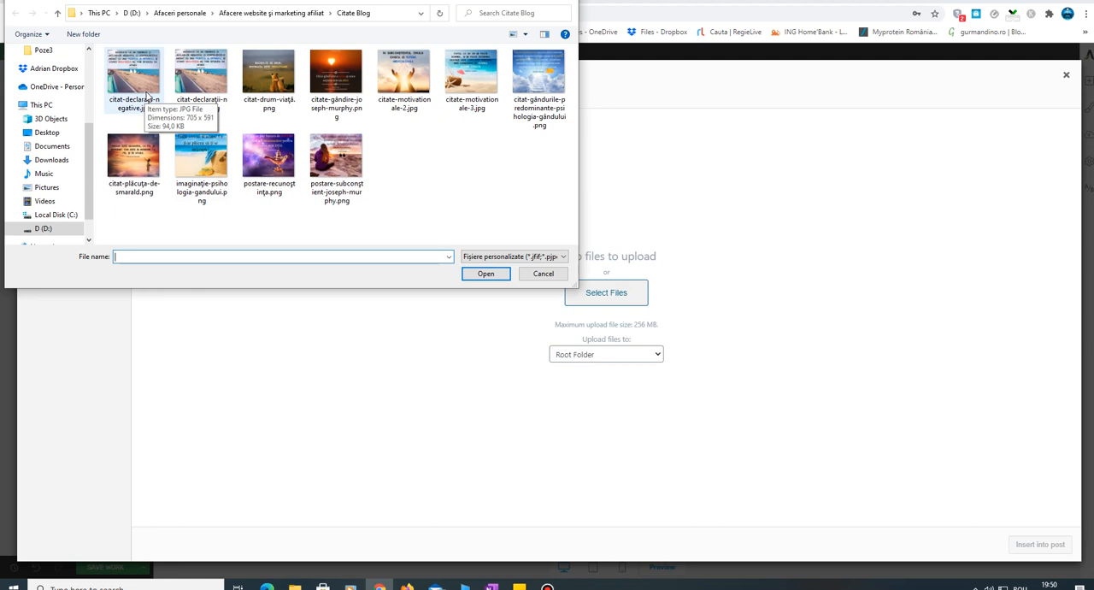
- Delete citat-declaraţii-negative.png from the Citate Blog folder and upload citat-declaraţii-negative.jpg to the media library
click(206, 87)
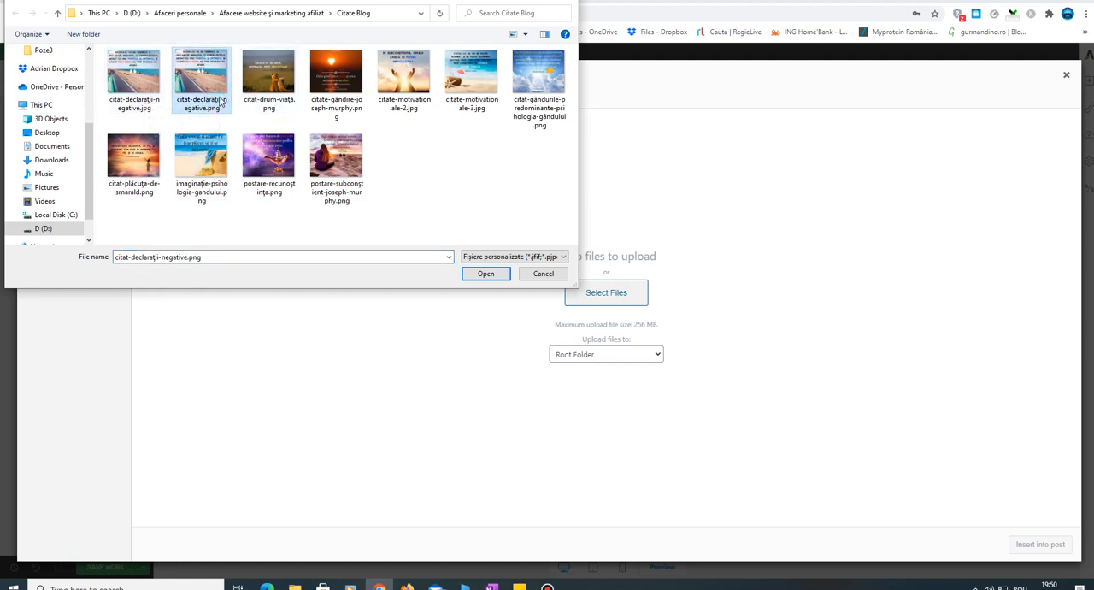
key(Delete)
key(Return)
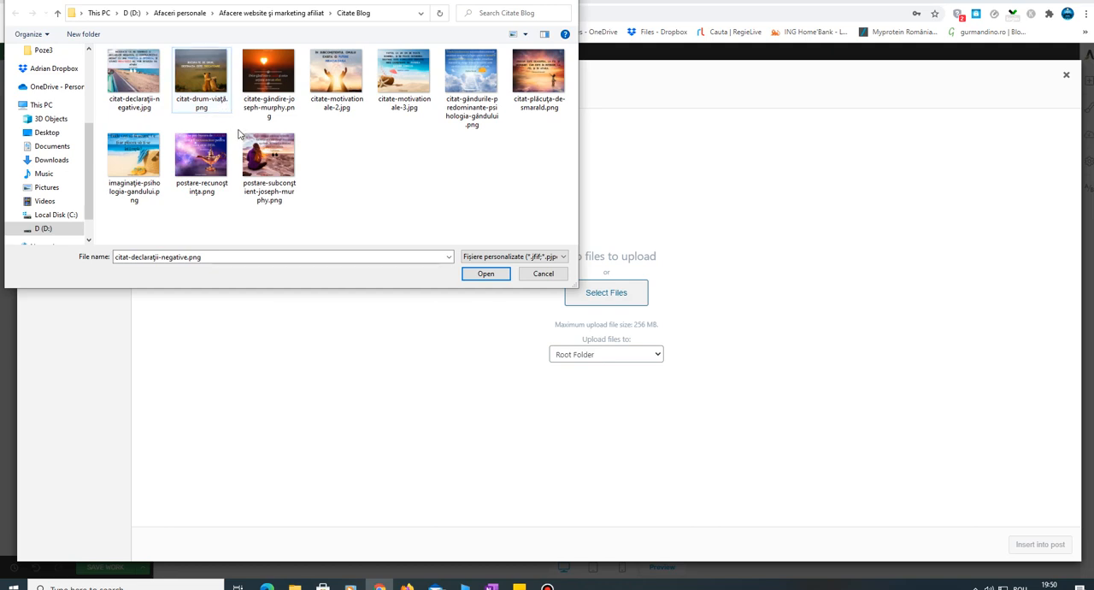
click(144, 74)
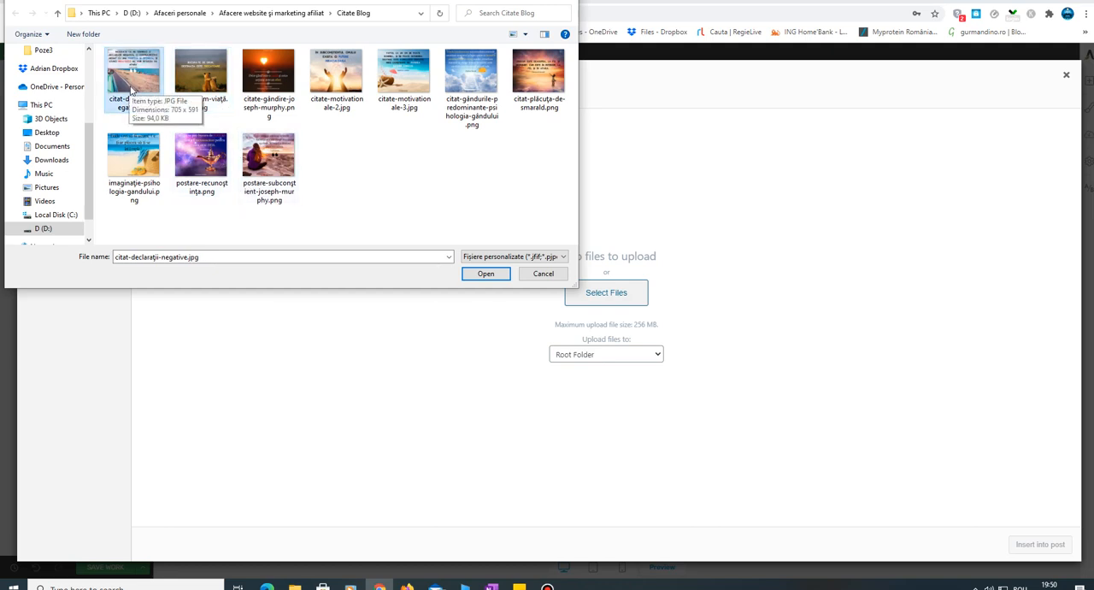
click(486, 274)
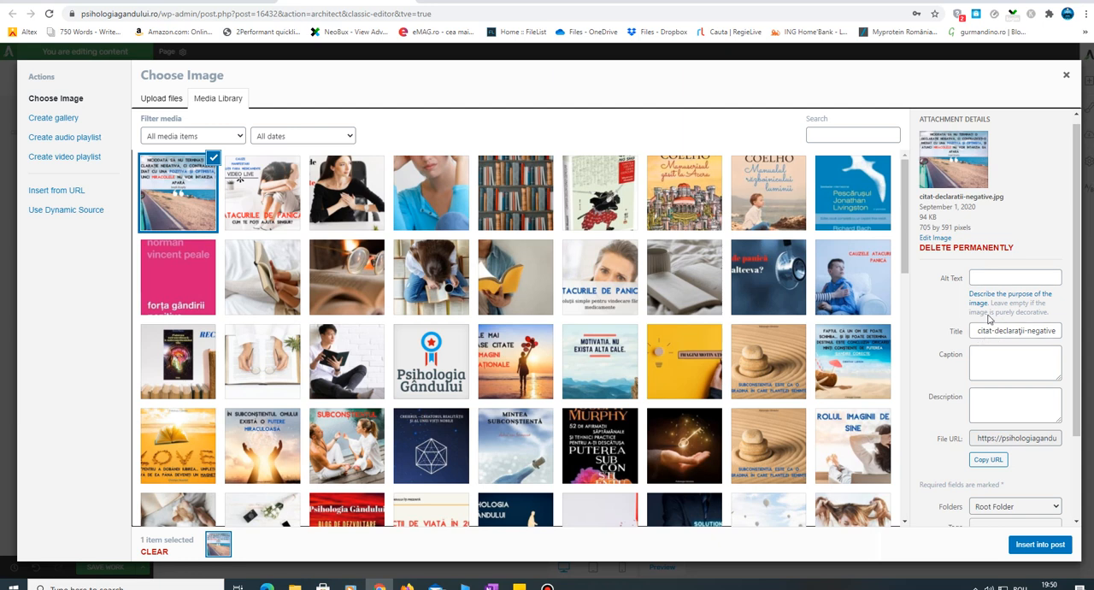
- Set the uploaded image's alt text to "citate motivationale"
click(997, 278)
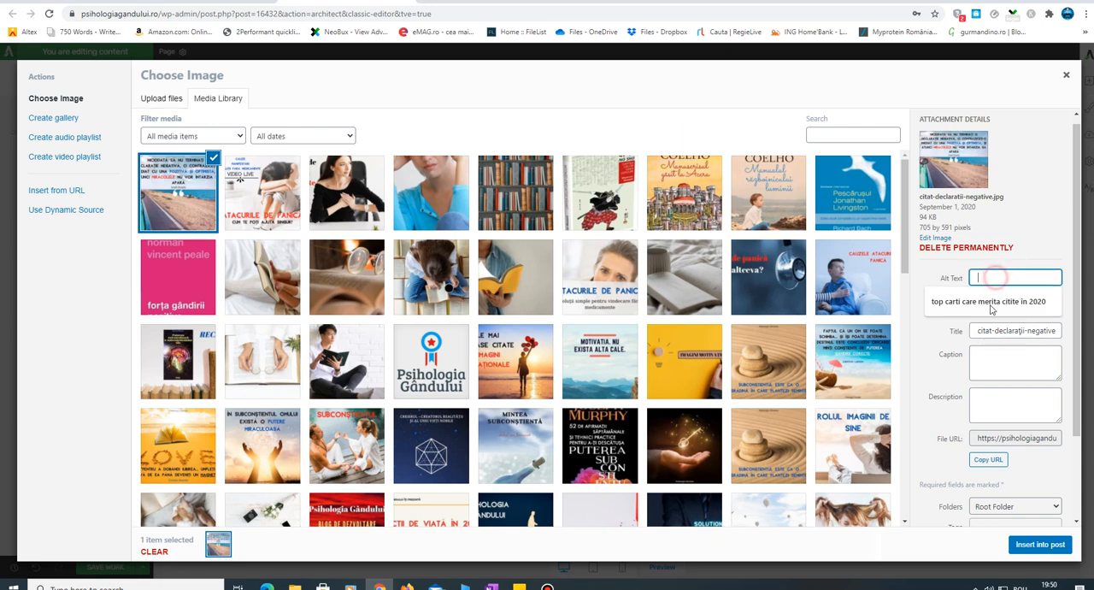
click(920, 358)
click(995, 277)
click(994, 275)
text(citate mot)
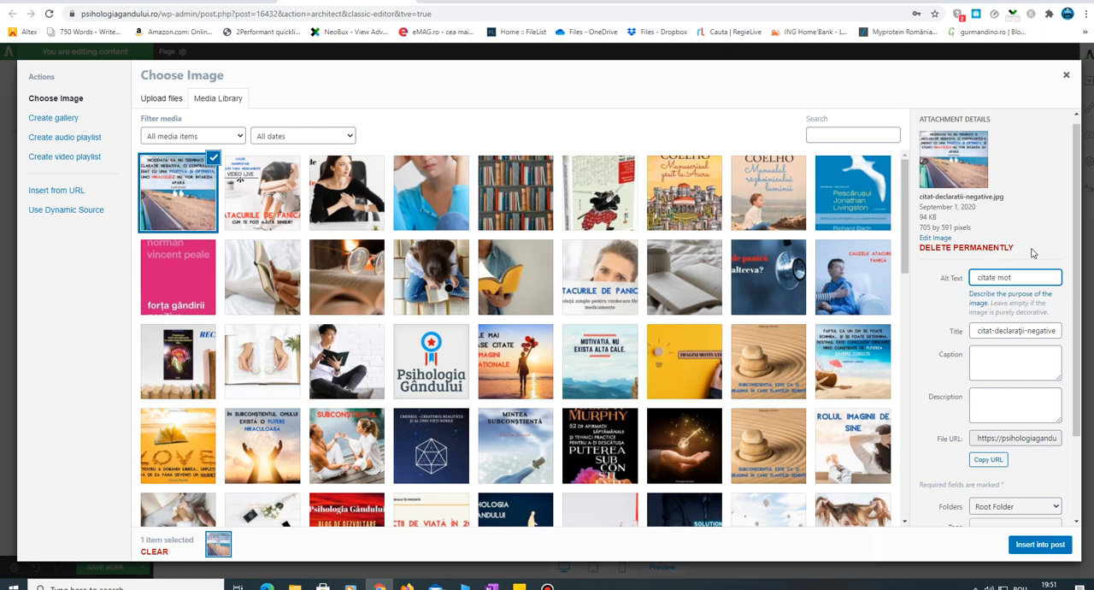
text(ivationale)
- Enter the caption "cele mai bune citate motivationale" and the description "citate motivationale celebre" for the uploaded image
click(989, 368)
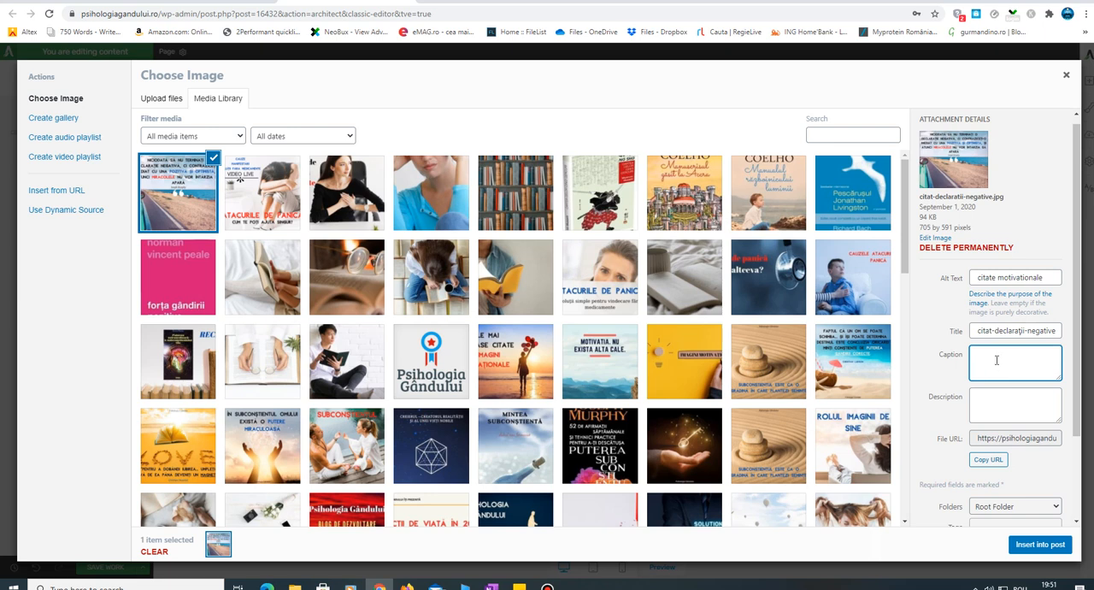
text(cele mai bune citate motivationale)
click(996, 408)
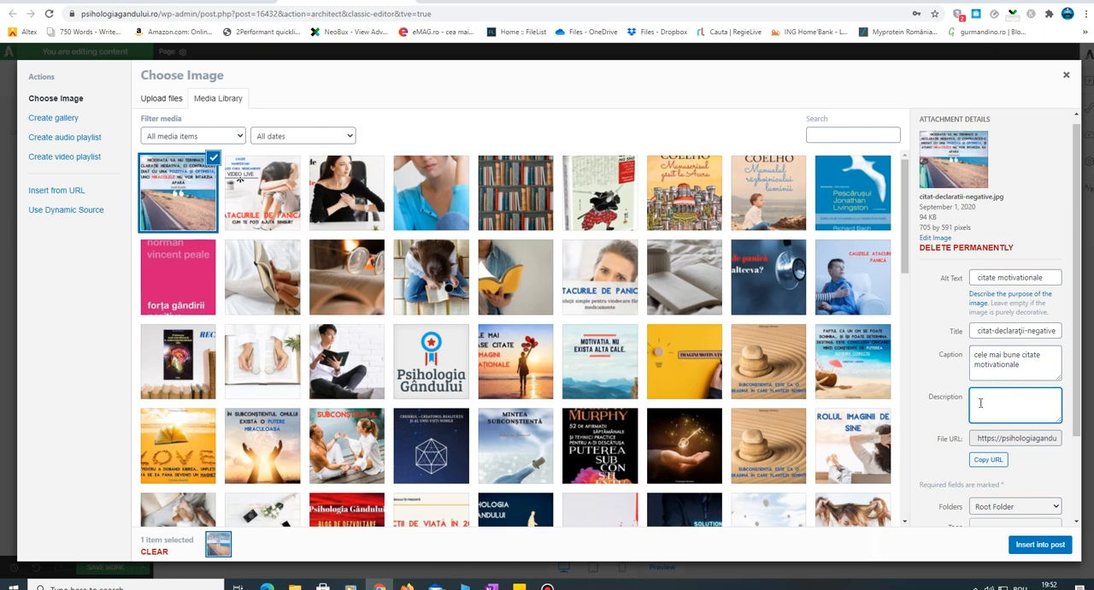
text(tate motivationale celebre)
click(940, 315)
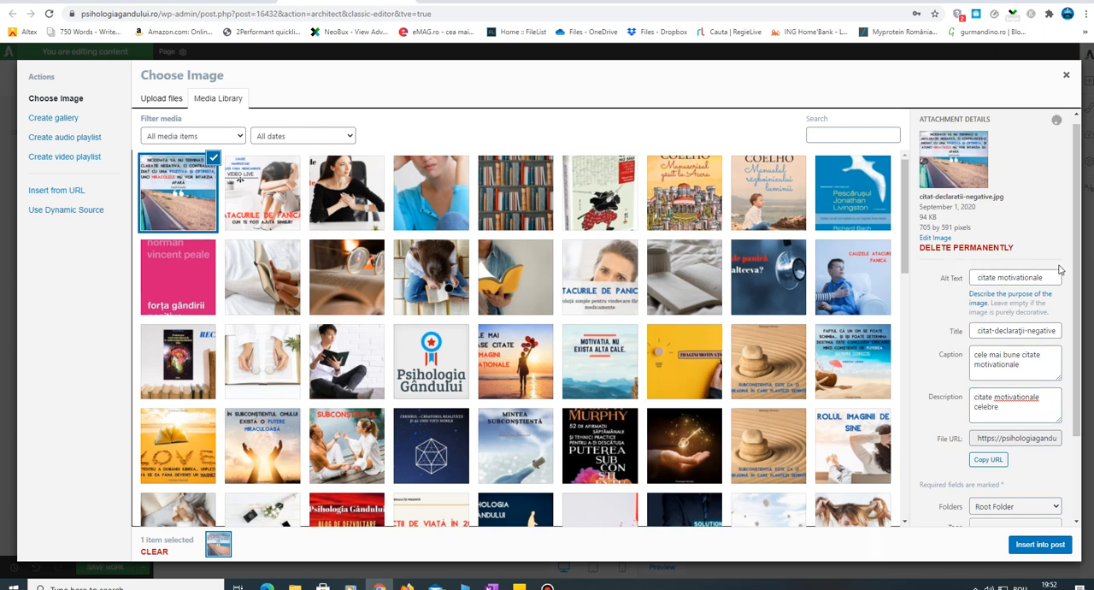
- Insert the selected quote image into the page at full size with no link
scroll(1076, 232, down, 1)
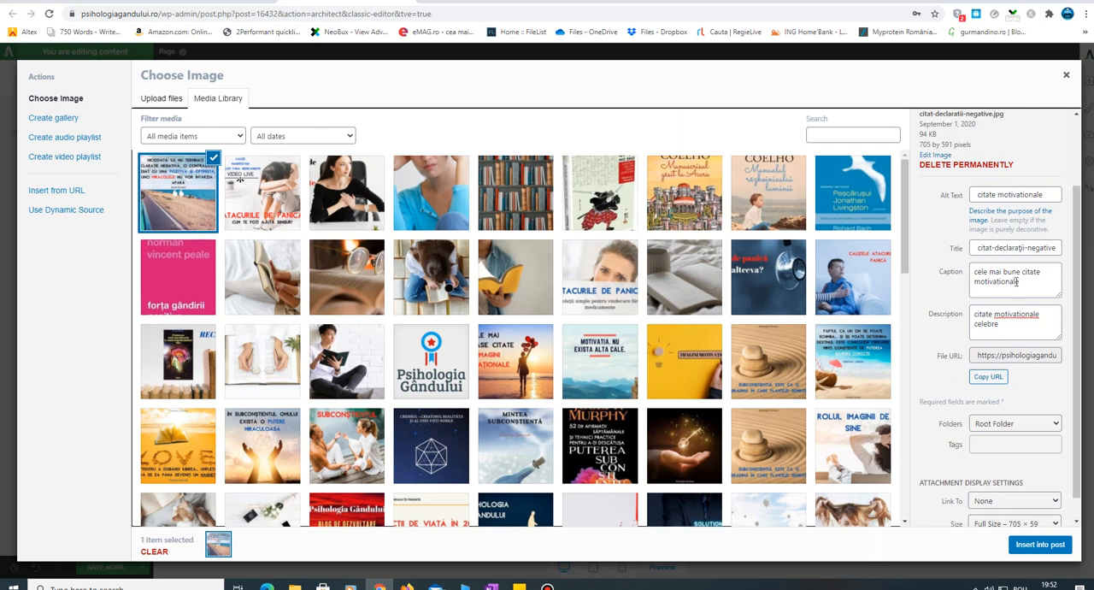
scroll(1078, 393, down, 1)
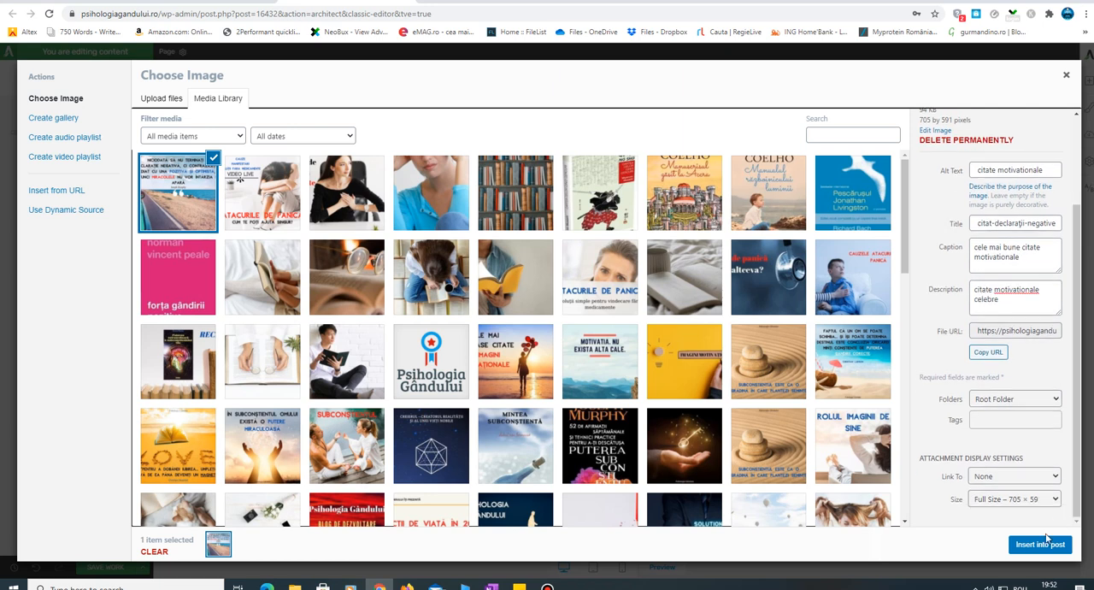
click(1053, 543)
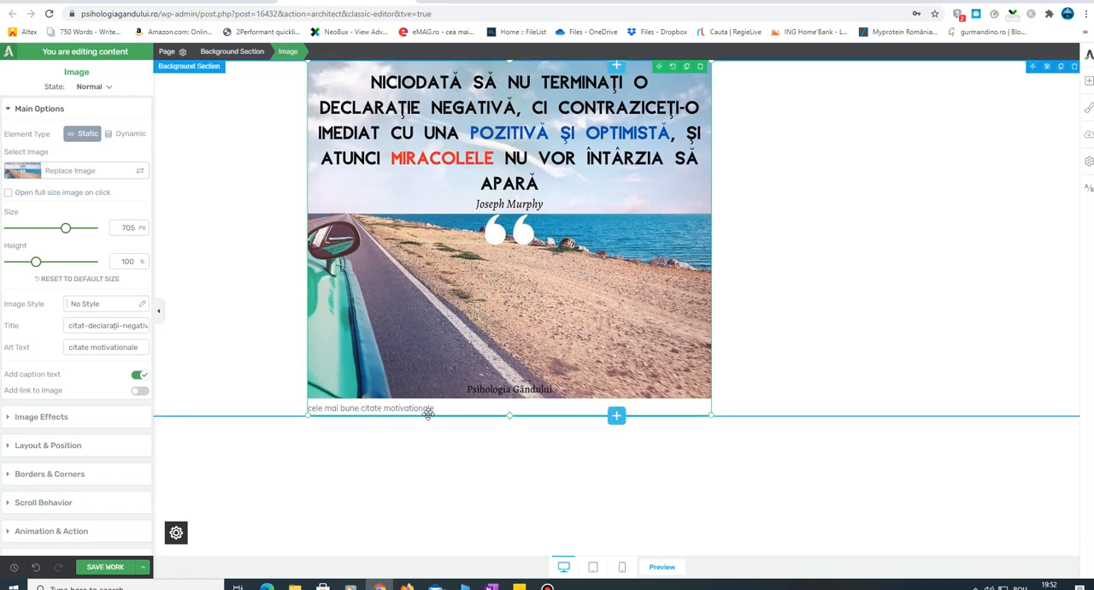
- Turn off the image's caption text and shrink the image proportionally to a width of about 522 px
click(137, 377)
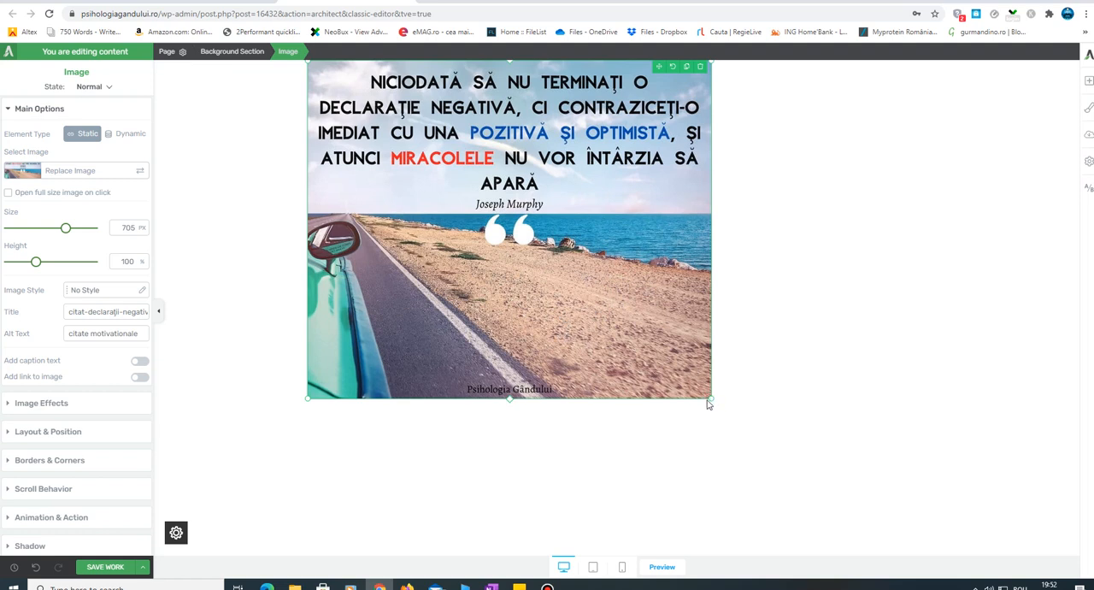
drag(711, 399, 625, 345)
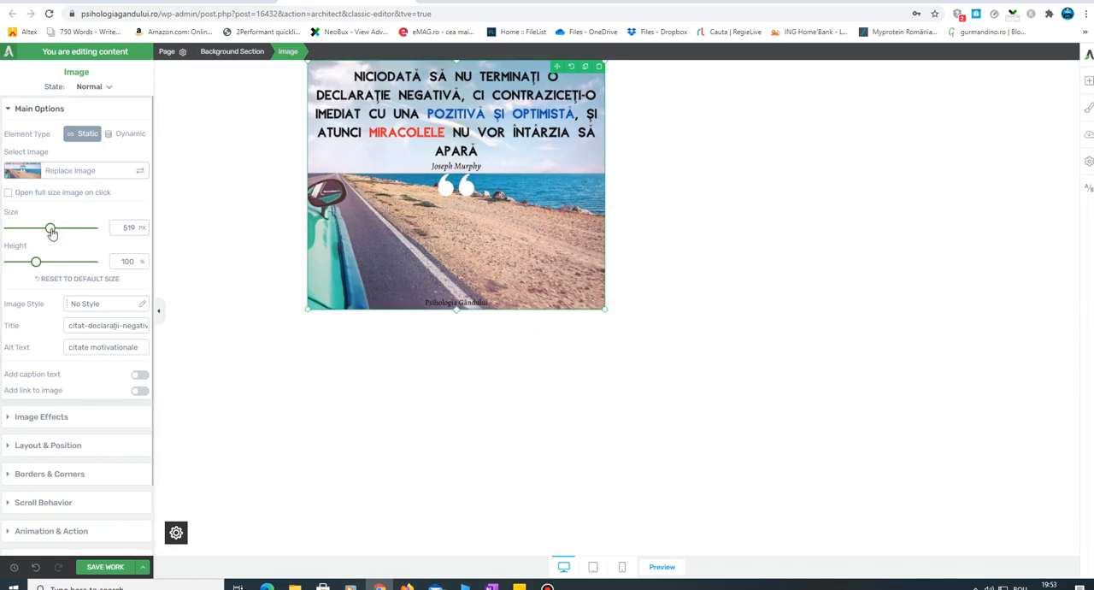
mouse_move(605, 309)
mouse_down()
mouse_move(615, 323)
mouse_move(607, 311)
mouse_up()
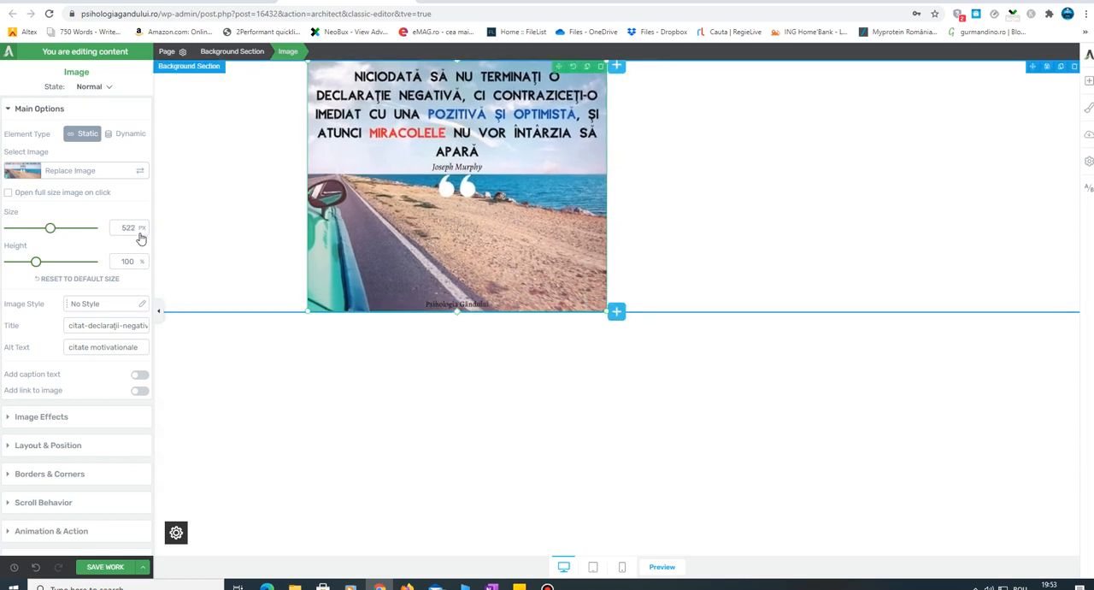
- Set the quote image's width to about 547 px, try a taller height, and return the height to 100%
mouse_move(50, 228)
mouse_down()
mouse_move(95, 239)
mouse_move(51, 242)
mouse_up()
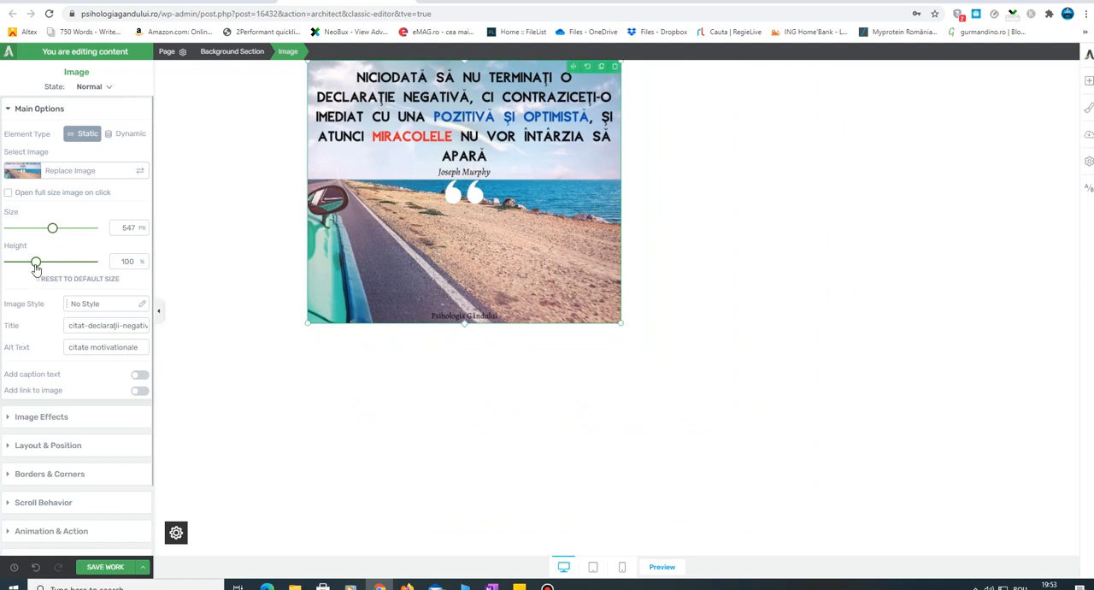
drag(464, 324, 445, 349)
drag(437, 323, 436, 324)
drag(36, 262, 59, 261)
double_click(126, 261)
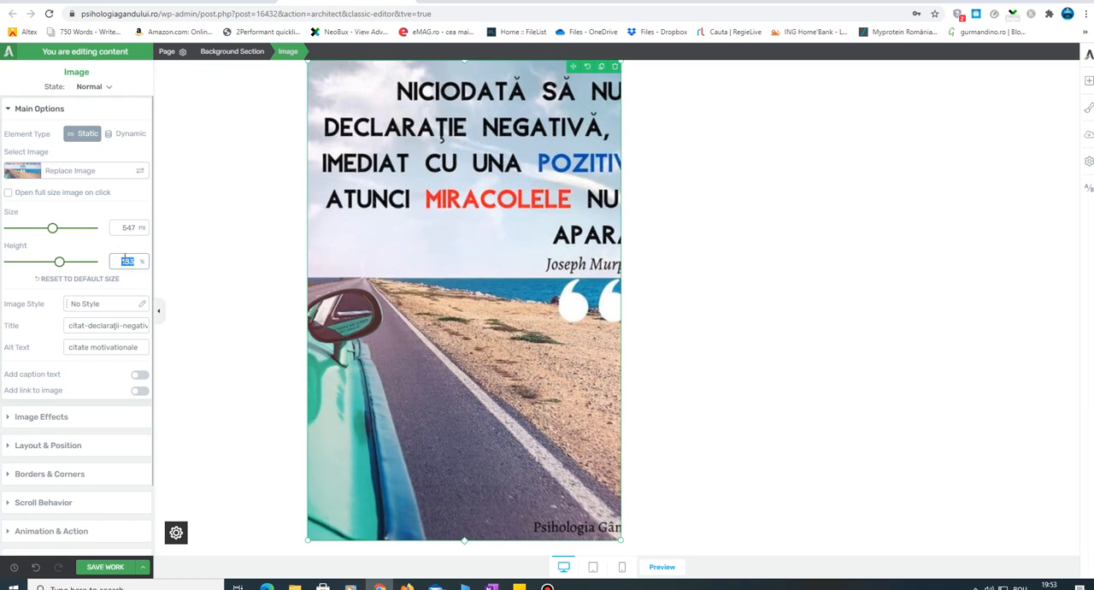
text(100)
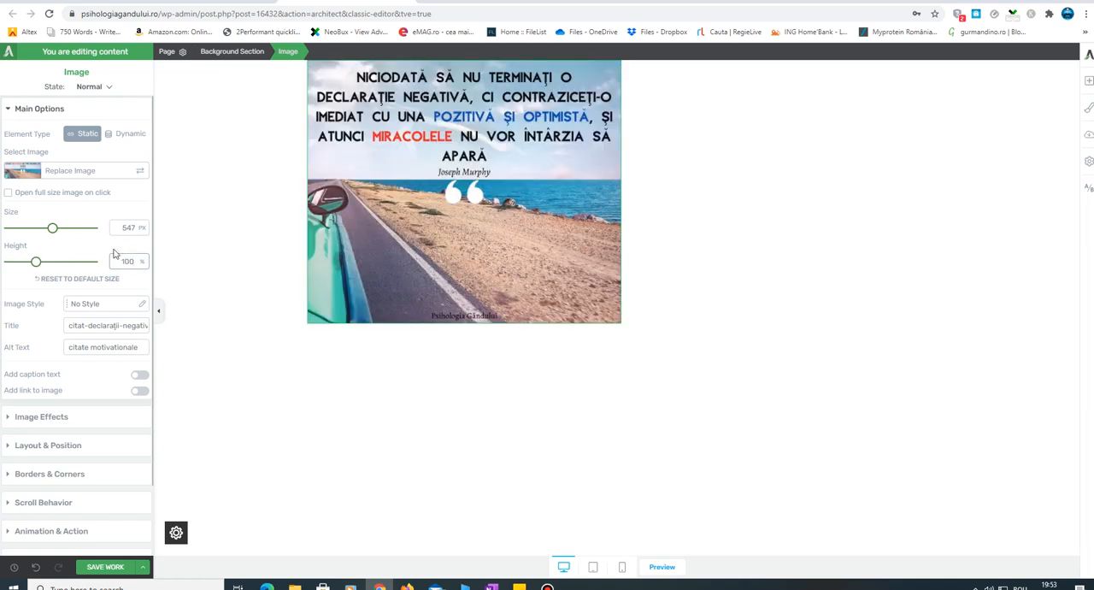
- Enlarge the quote image proportionally on the canvas to about a quarter wider, and leave it deselected
click(745, 266)
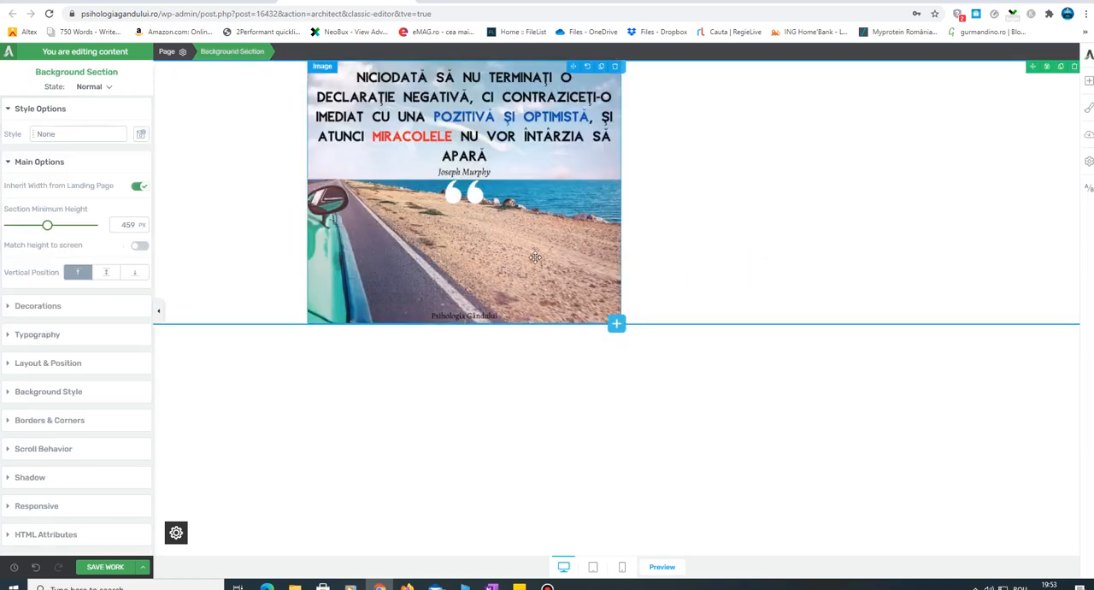
click(508, 239)
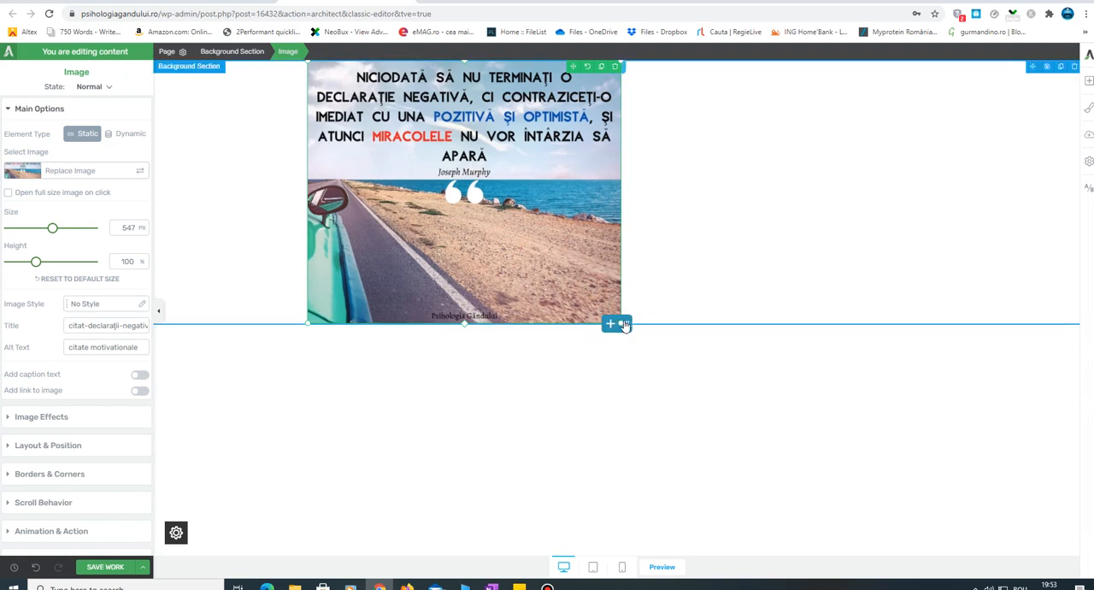
drag(618, 323, 677, 375)
click(830, 443)
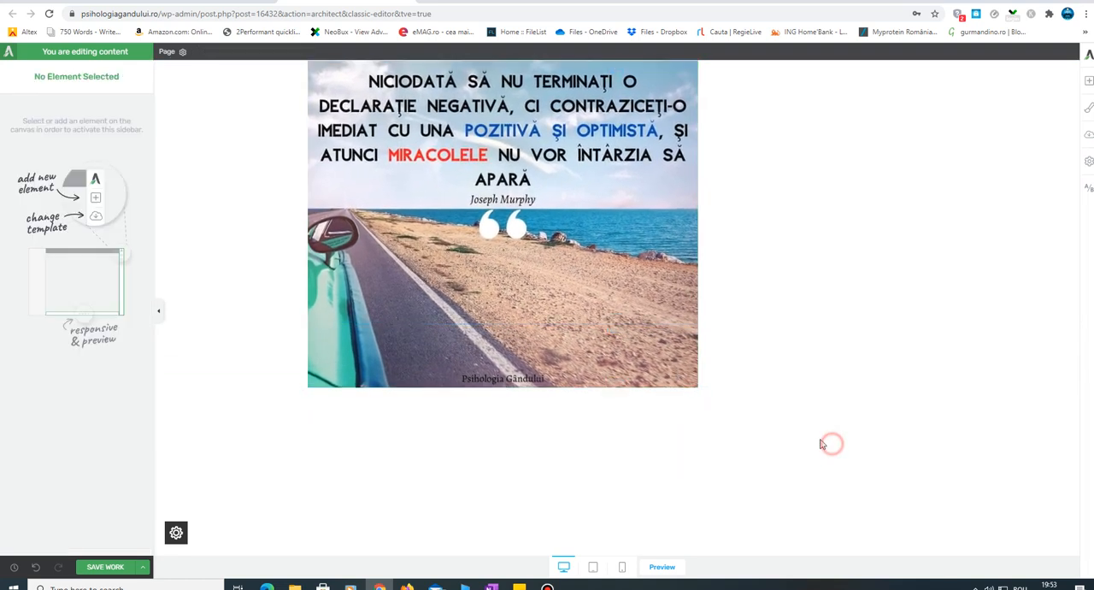
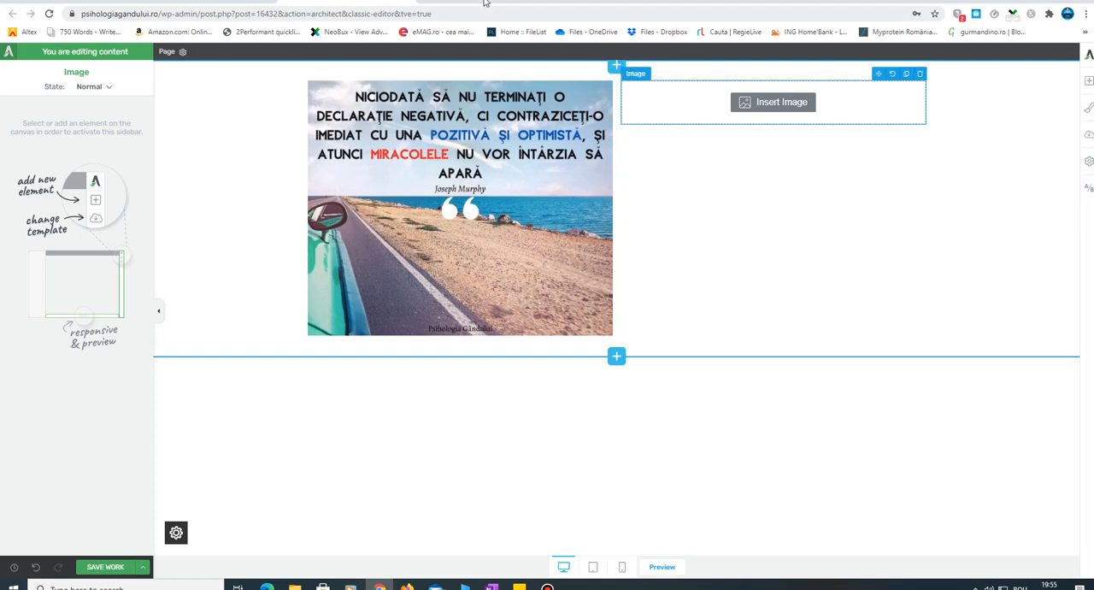
- Switch to PicResize and load citat-drum-viață.png from the Citate Blog folder for editing
click(527, 2)
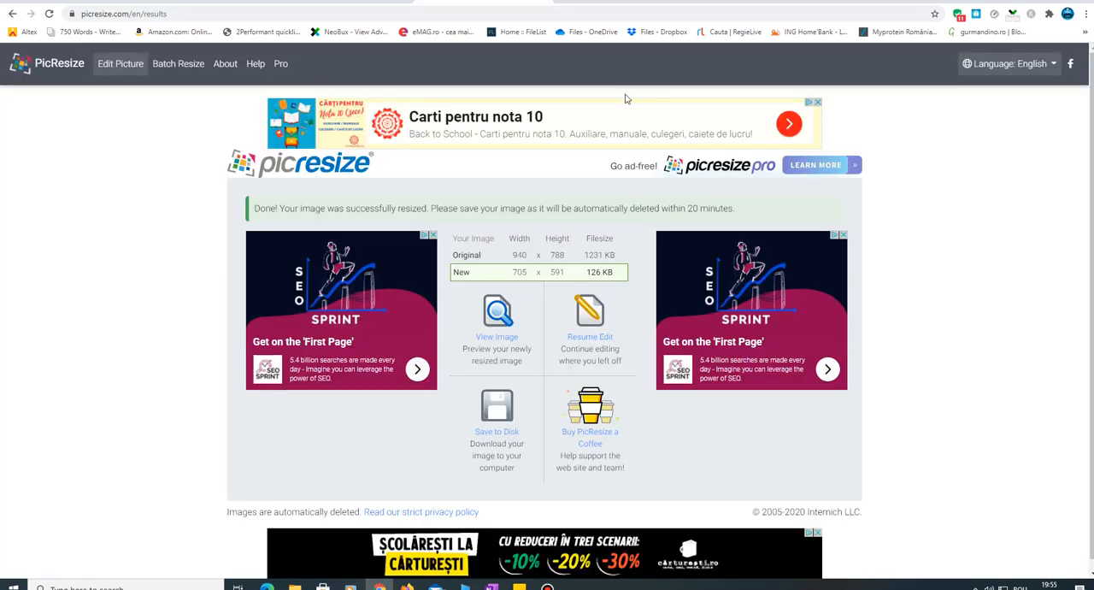
click(332, 169)
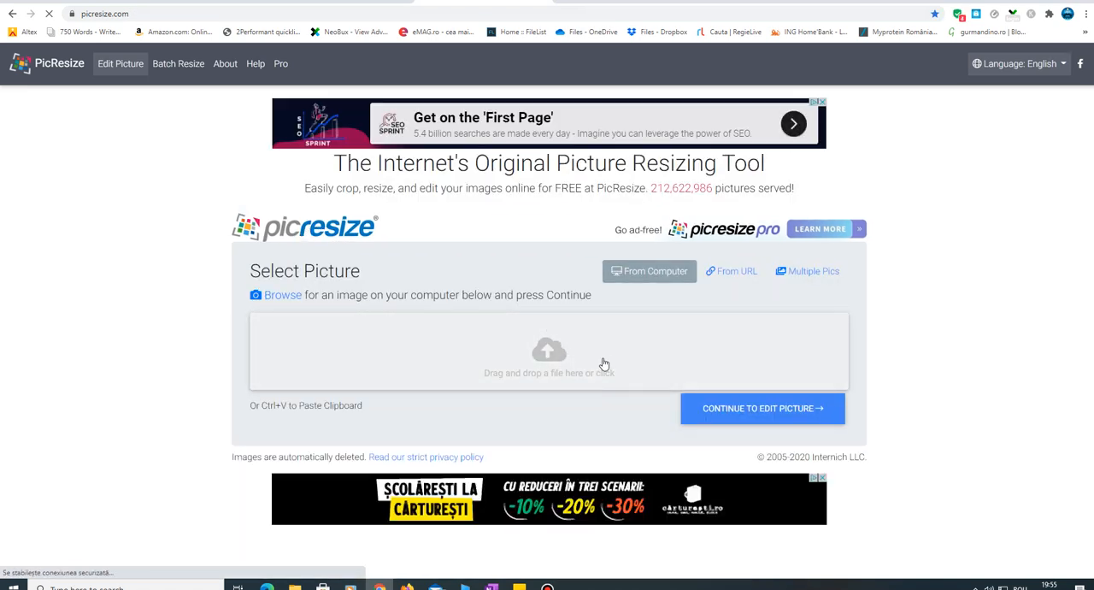
click(611, 360)
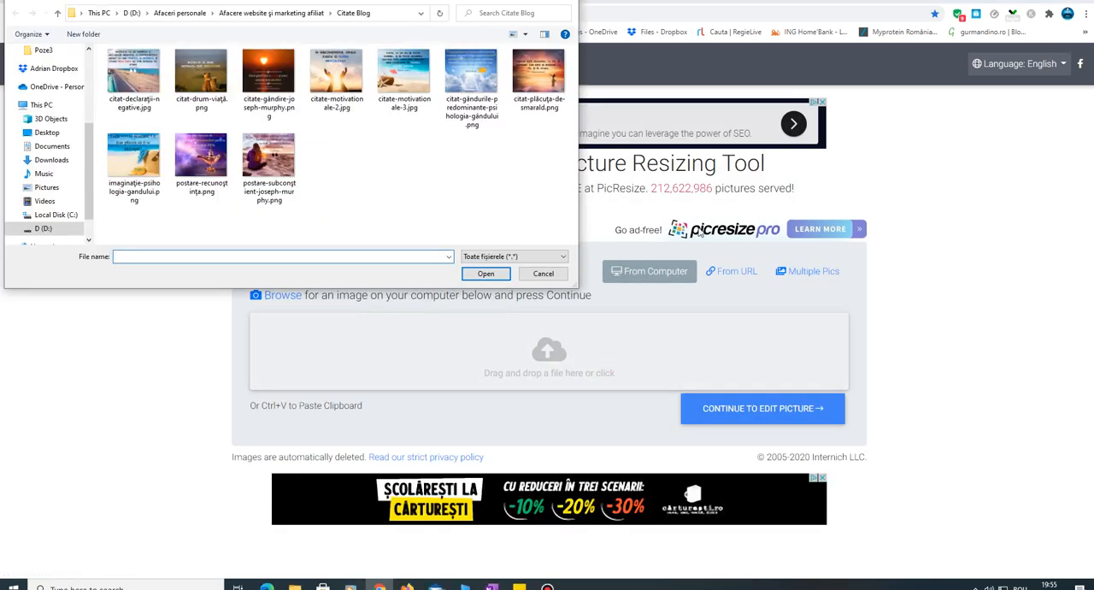
click(202, 86)
click(487, 275)
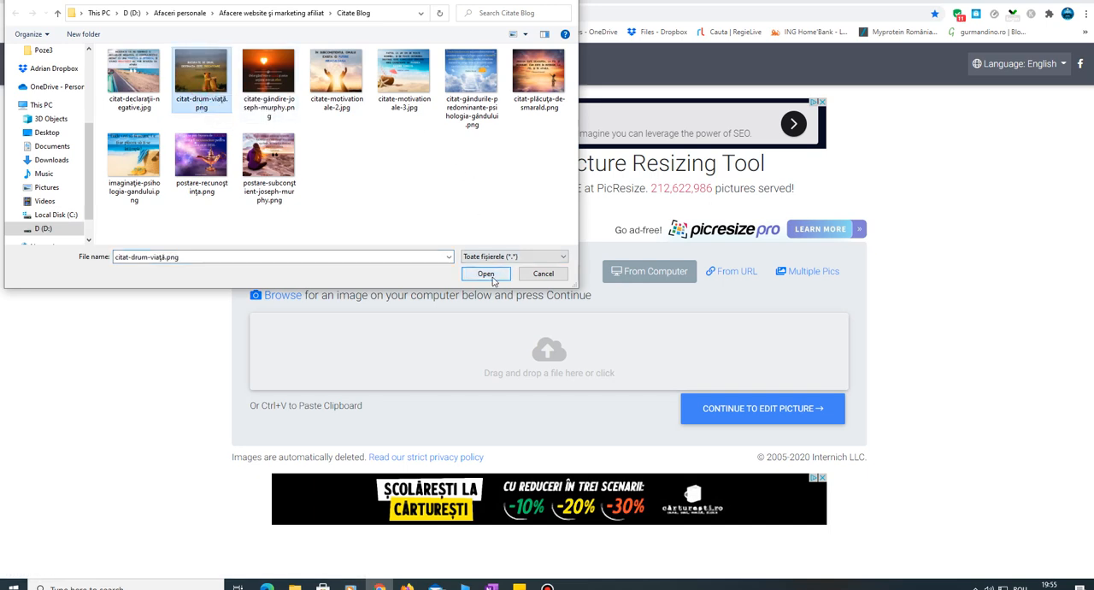
click(763, 417)
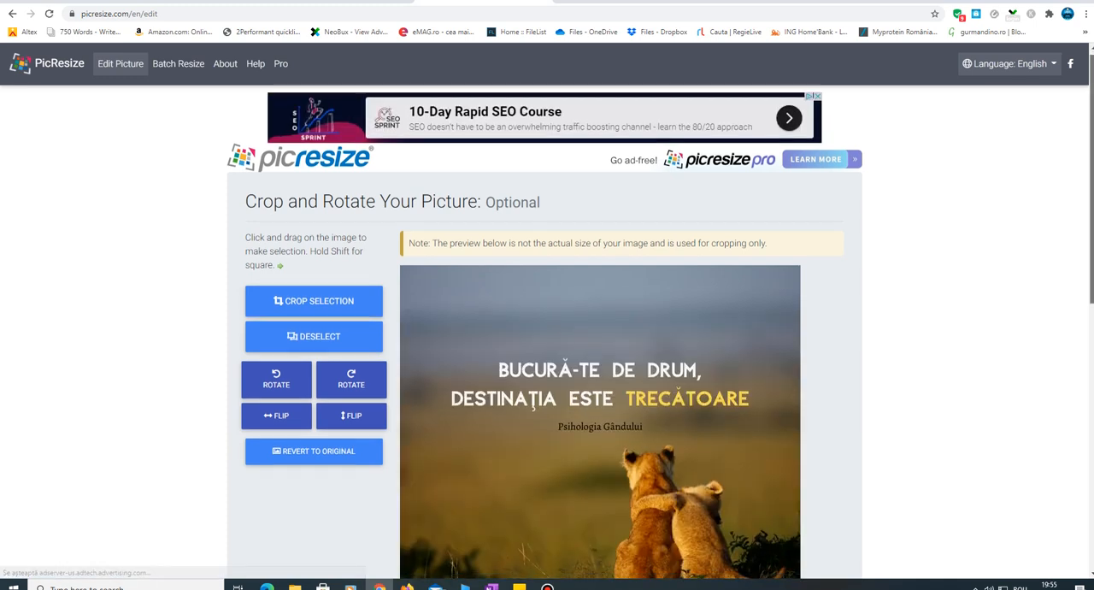
- Resize the lion cub quote picture to 25% smaller with JPG as the output format
scroll(445, 377, down, 3)
click(356, 402)
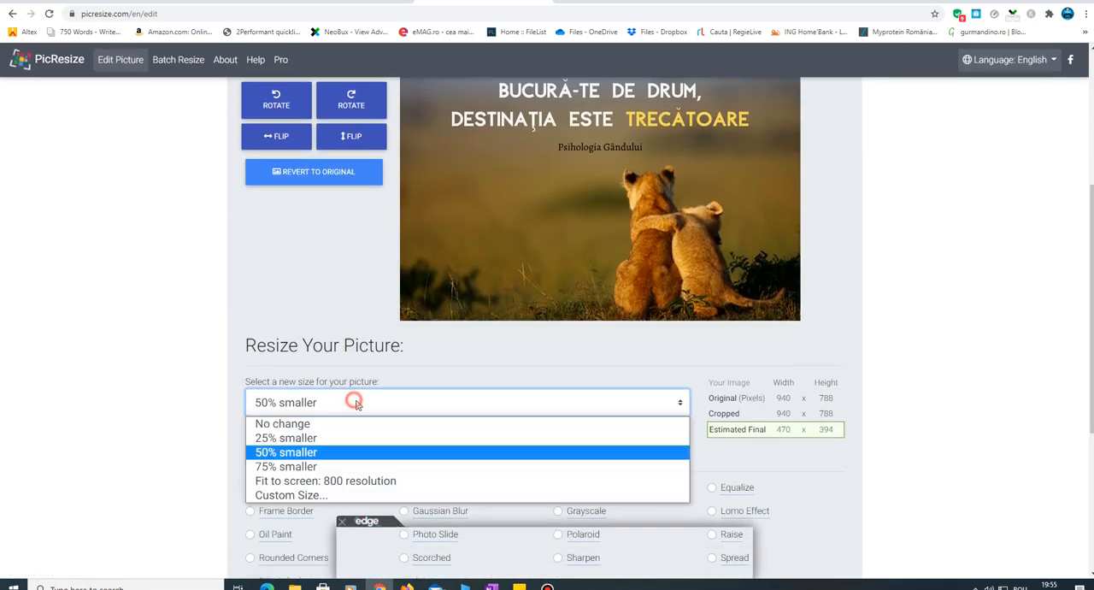
click(337, 437)
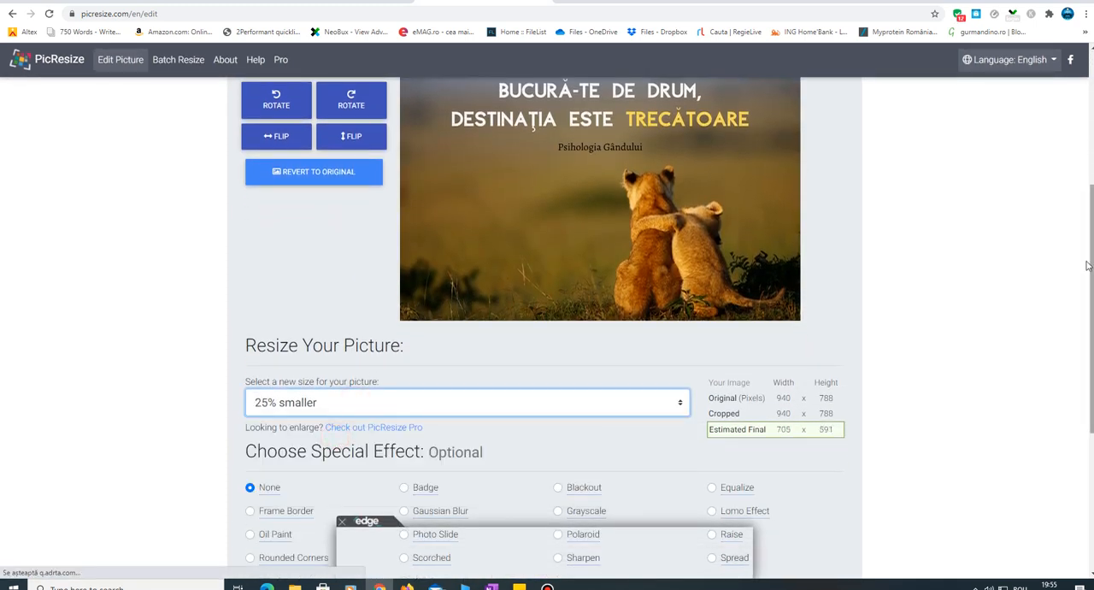
drag(1087, 264, 1066, 383)
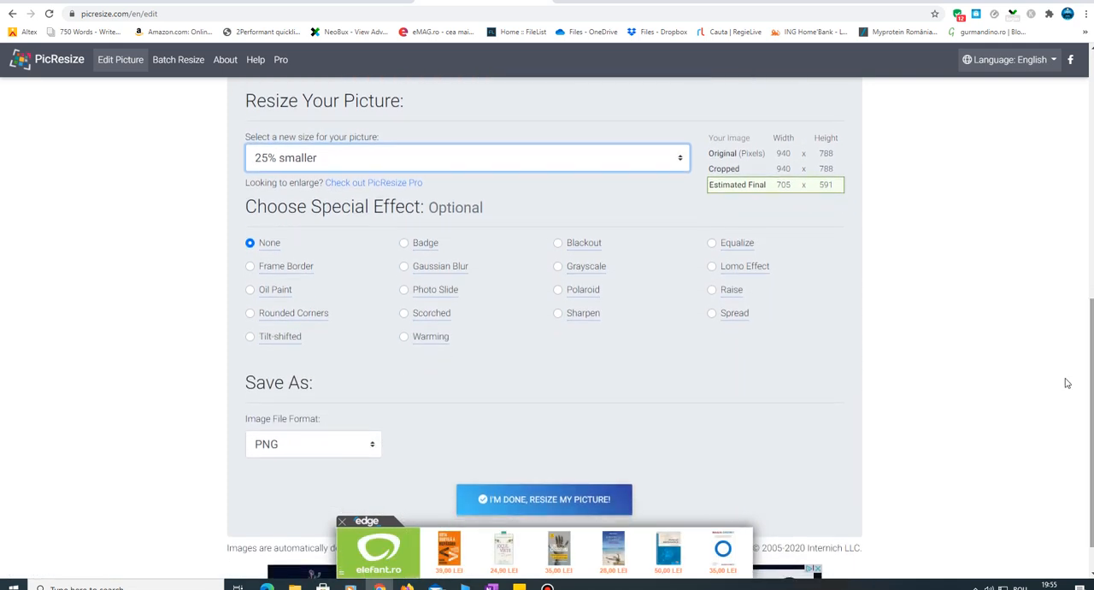
click(267, 446)
click(276, 464)
click(544, 503)
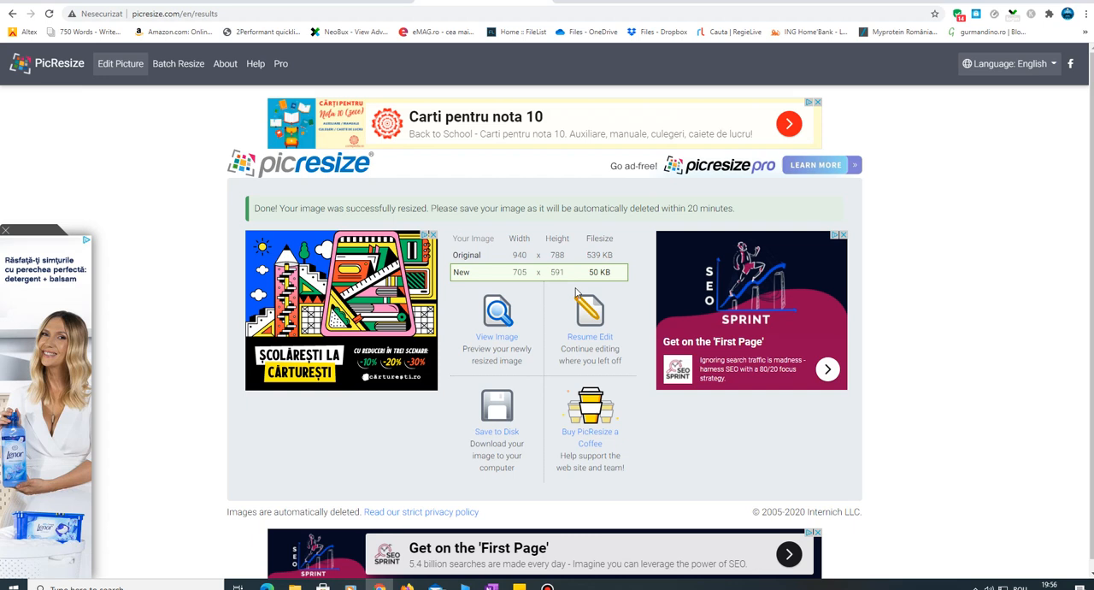
- Save the resized picture to the Citate Blog folder as citat-drum-viață.jpg, without the rsz_ prefix
click(500, 435)
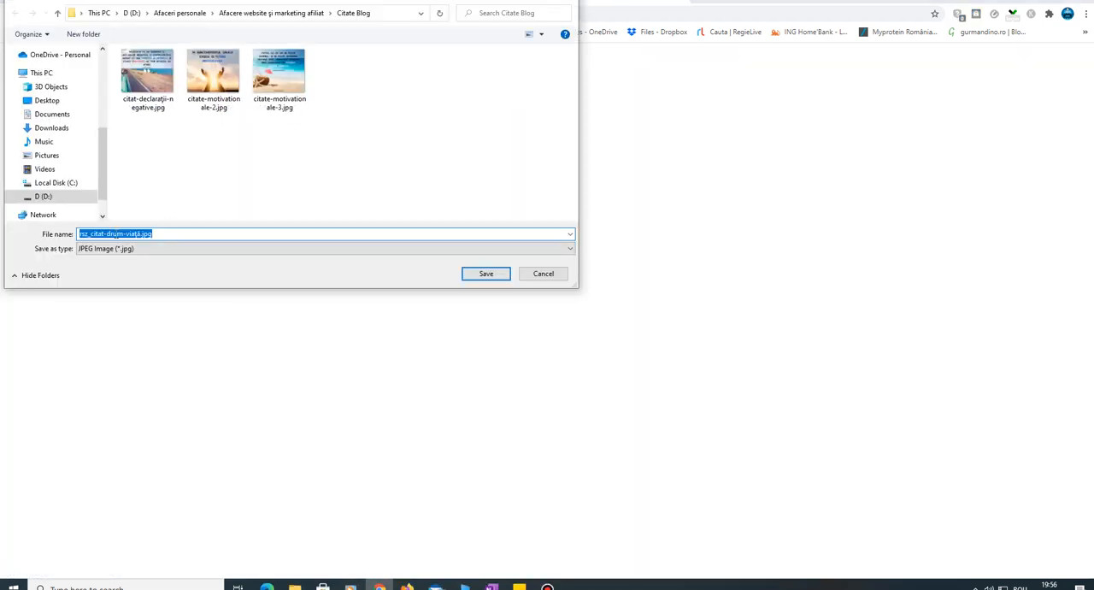
click(112, 233)
drag(91, 233, 77, 238)
key(BackSpace)
click(480, 275)
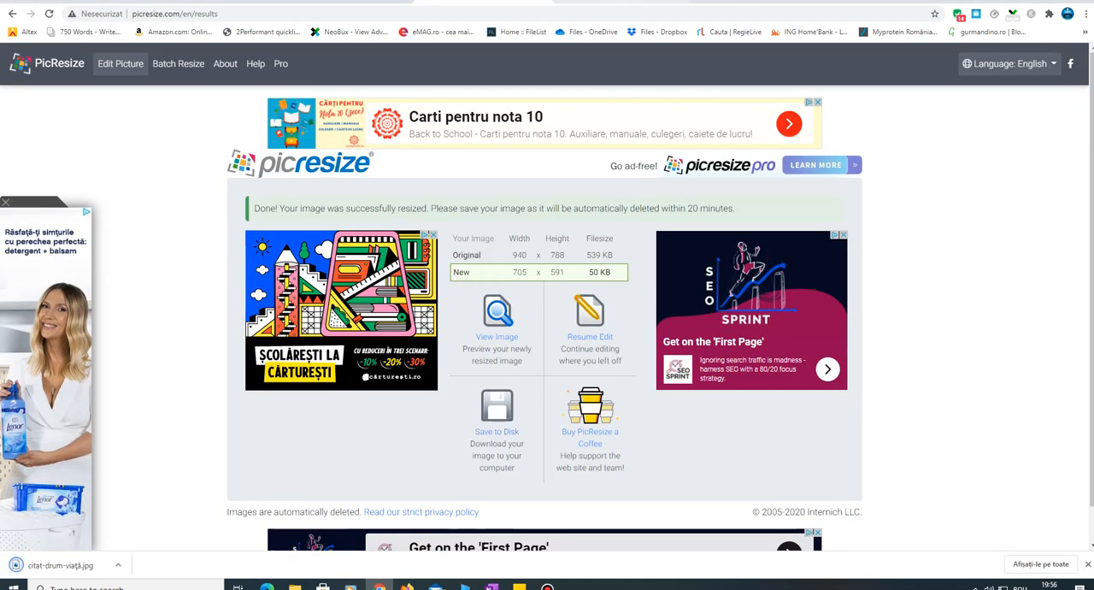
- Switch to compressjpeg.com, clear the old queue, and upload citat-drum-viață.jpg for compression with its quality comparison open
click(622, 3)
click(483, 2)
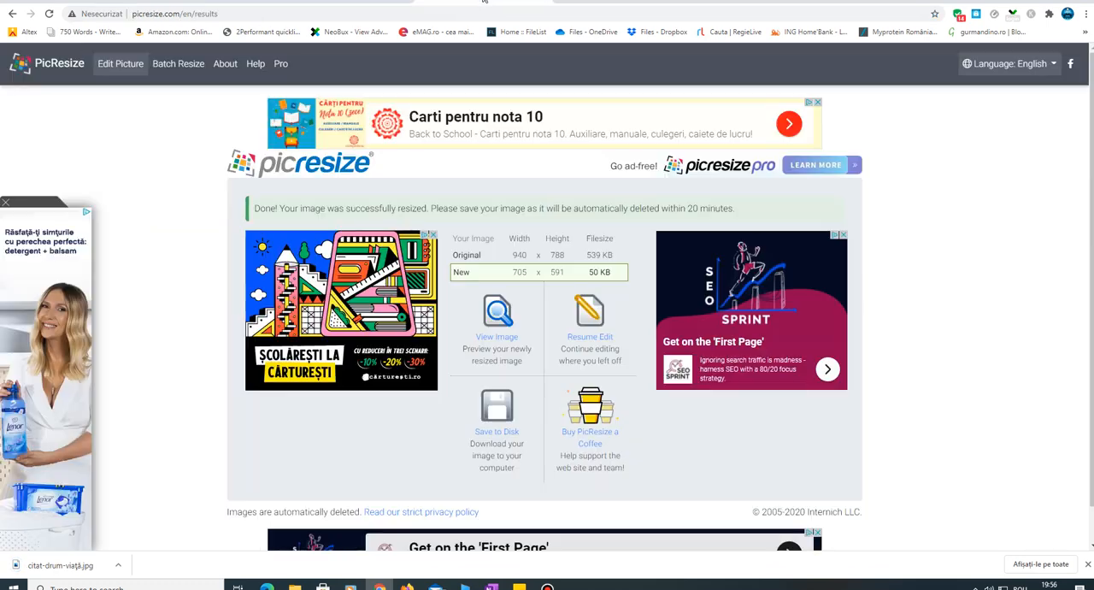
click(598, 2)
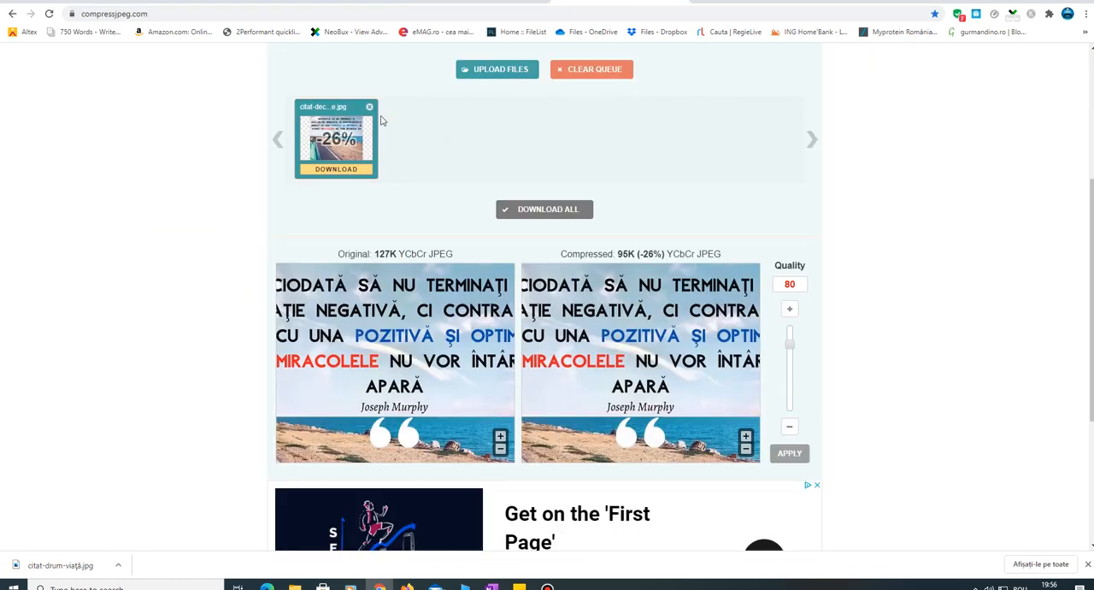
click(586, 69)
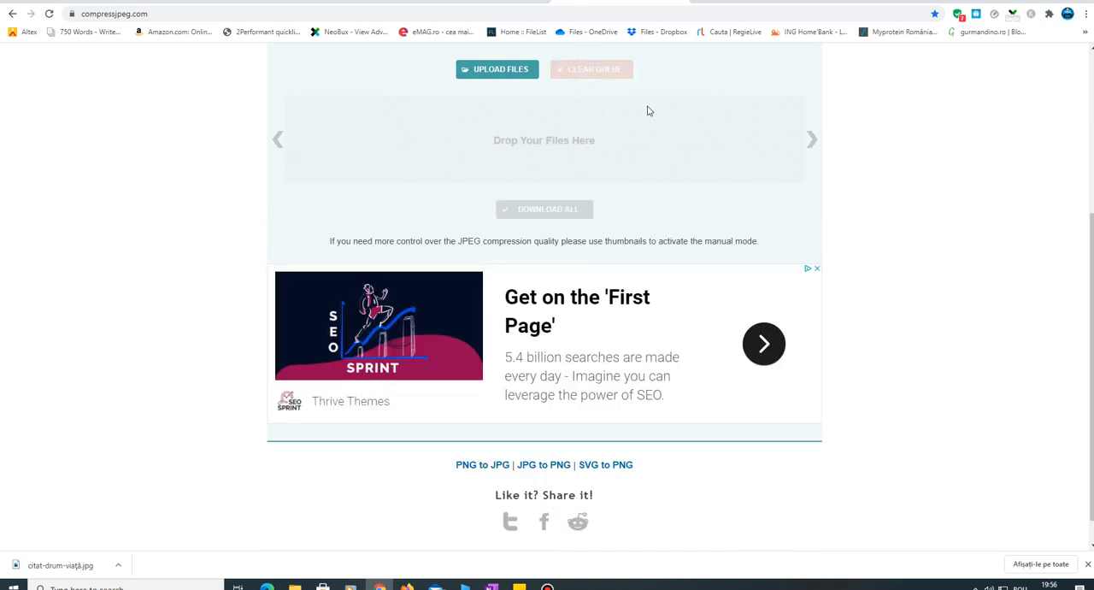
click(509, 72)
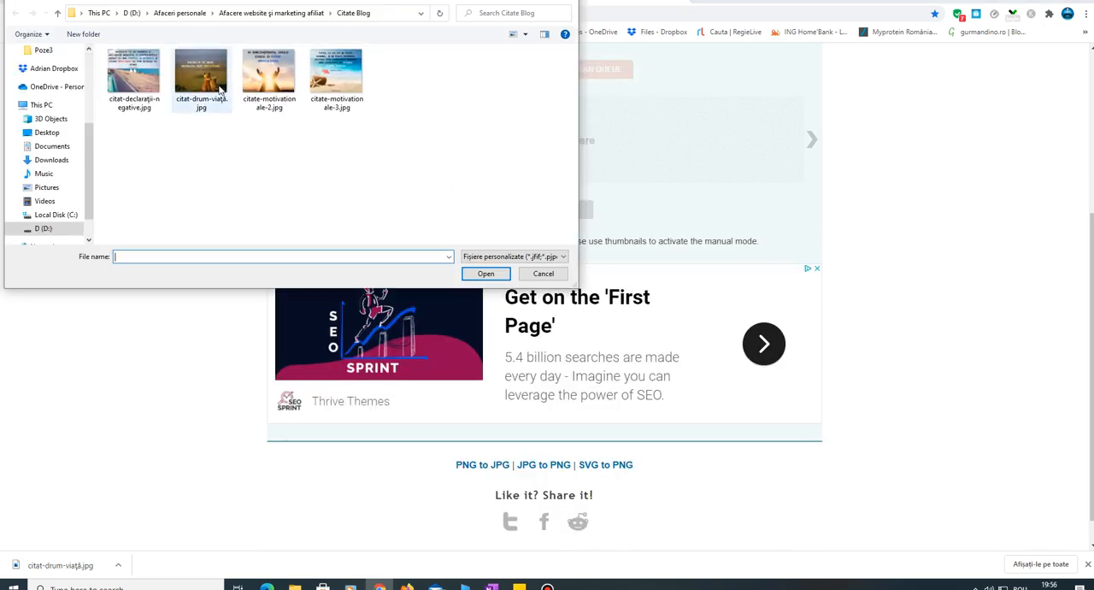
click(213, 85)
click(484, 274)
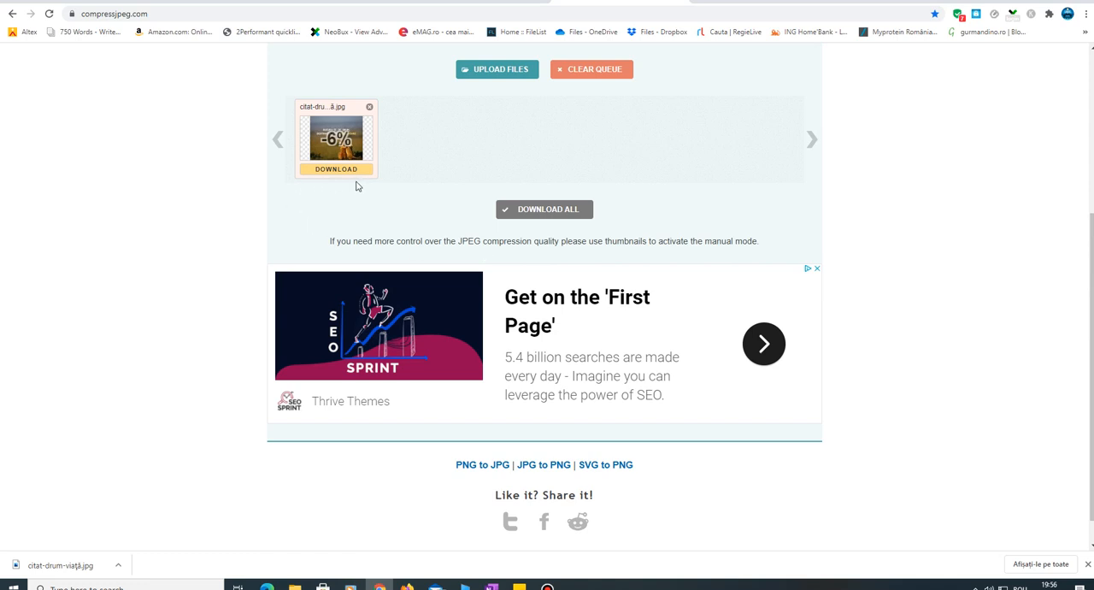
click(342, 137)
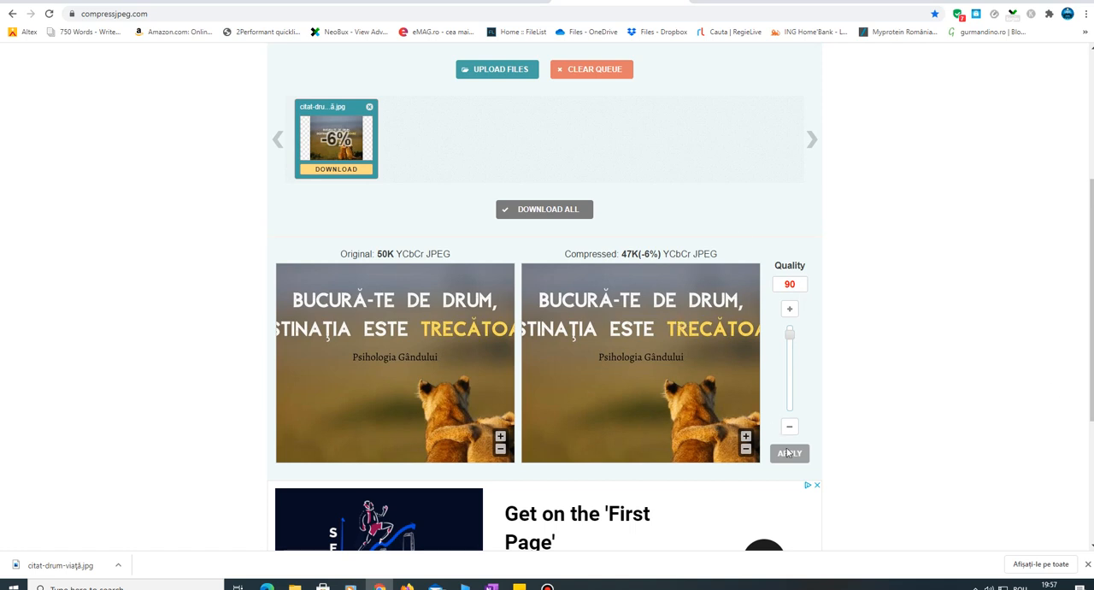
- Download the compressed image as citat-drum-viață.jpg without the -min suffix, replacing the existing file
click(342, 170)
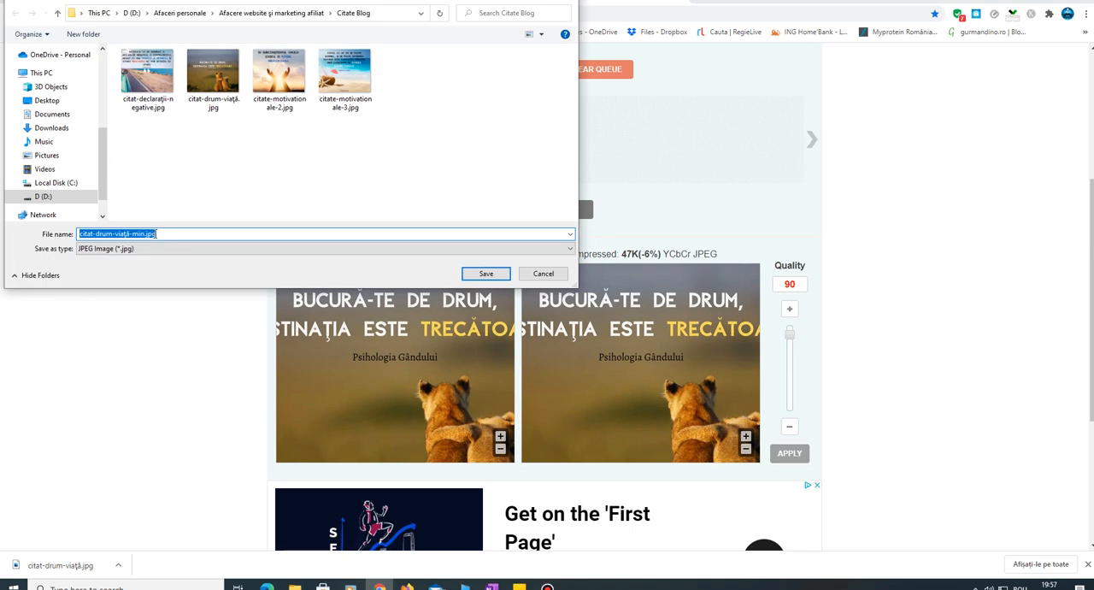
click(147, 234)
drag(145, 233, 131, 233)
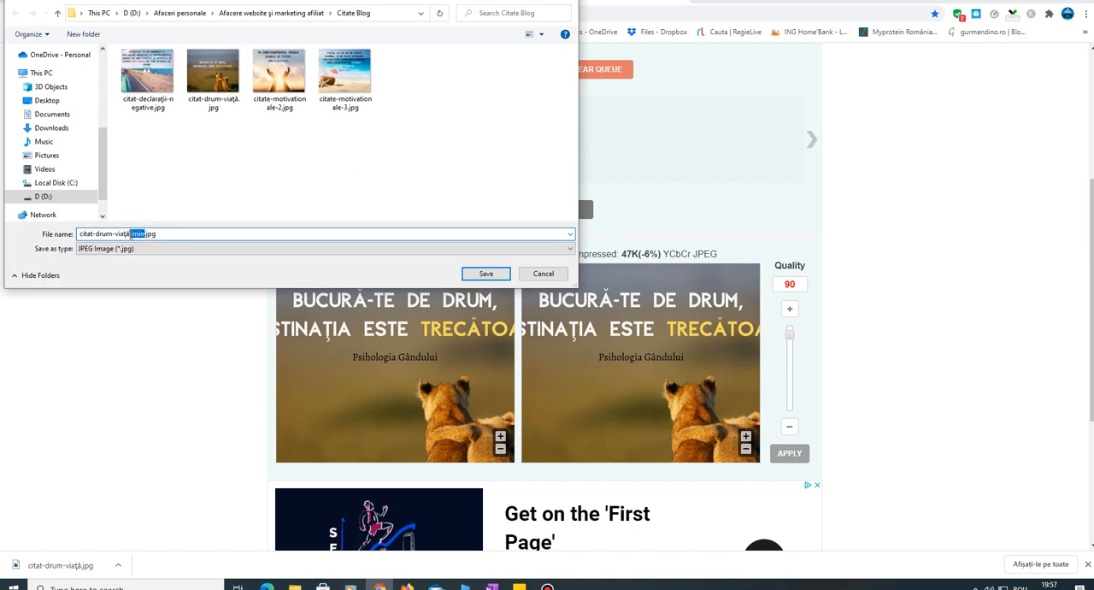
key(BackSpace)
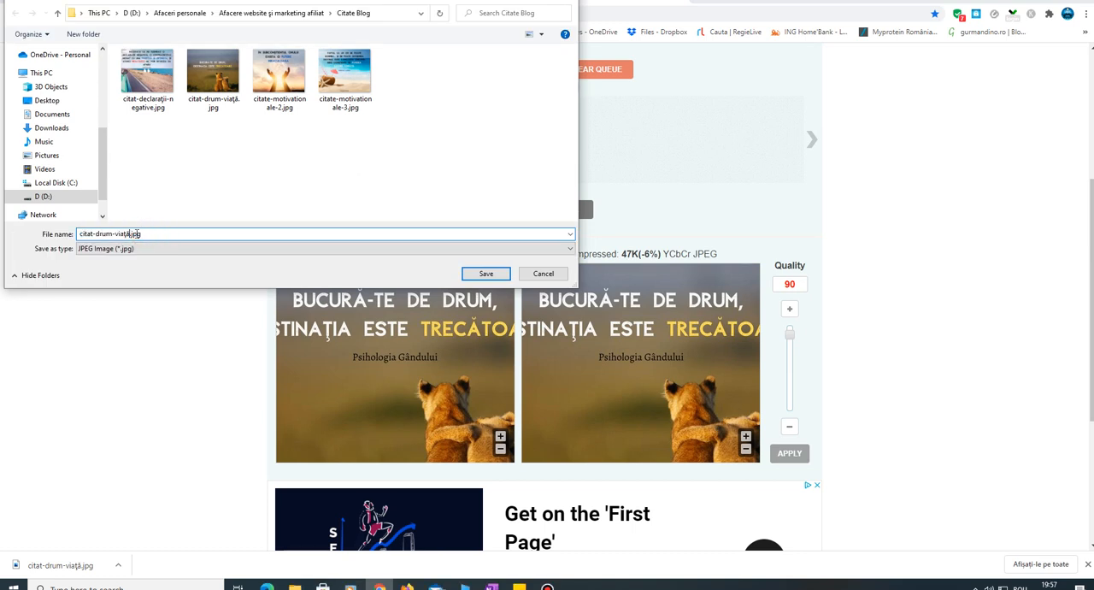
click(485, 274)
click(590, 290)
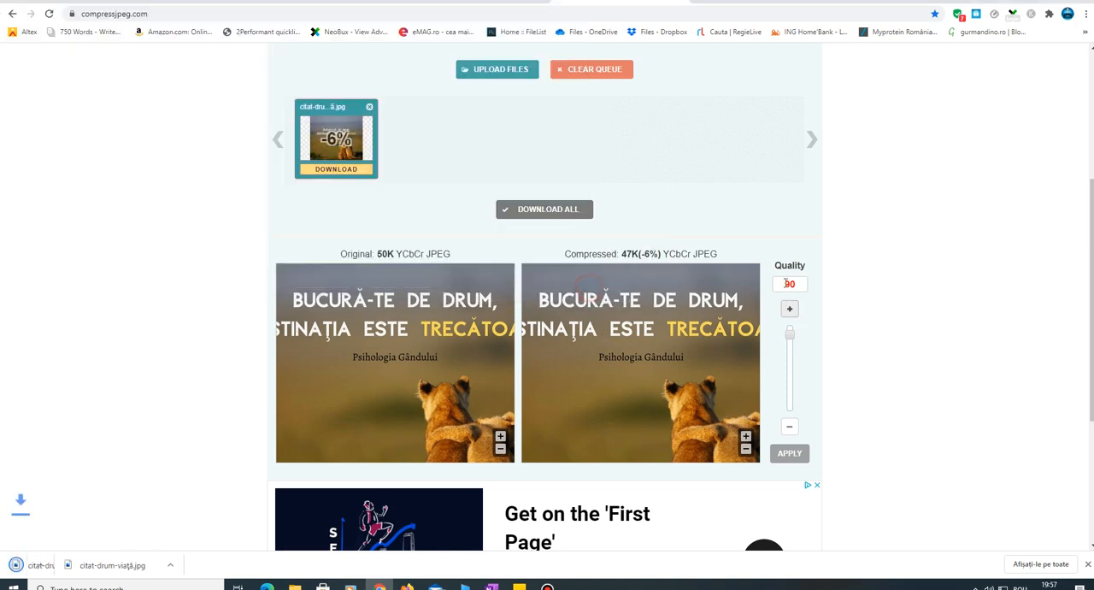
- Return to the Thrive Architect page, start a file upload for the empty image element, and delete citat-drum-viață.png from the folder
click(363, 2)
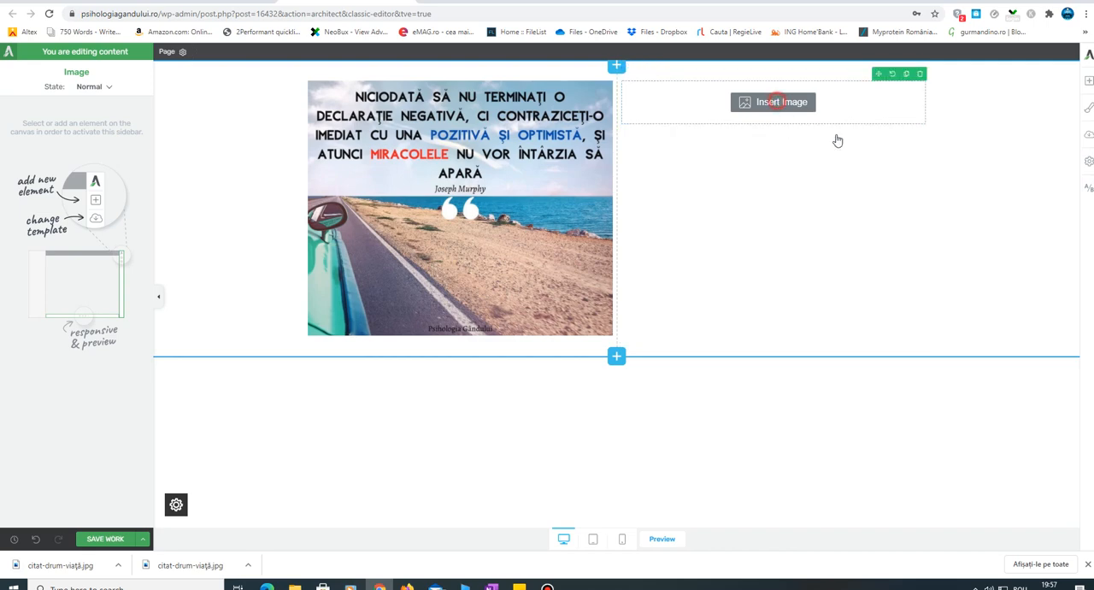
click(776, 103)
click(163, 99)
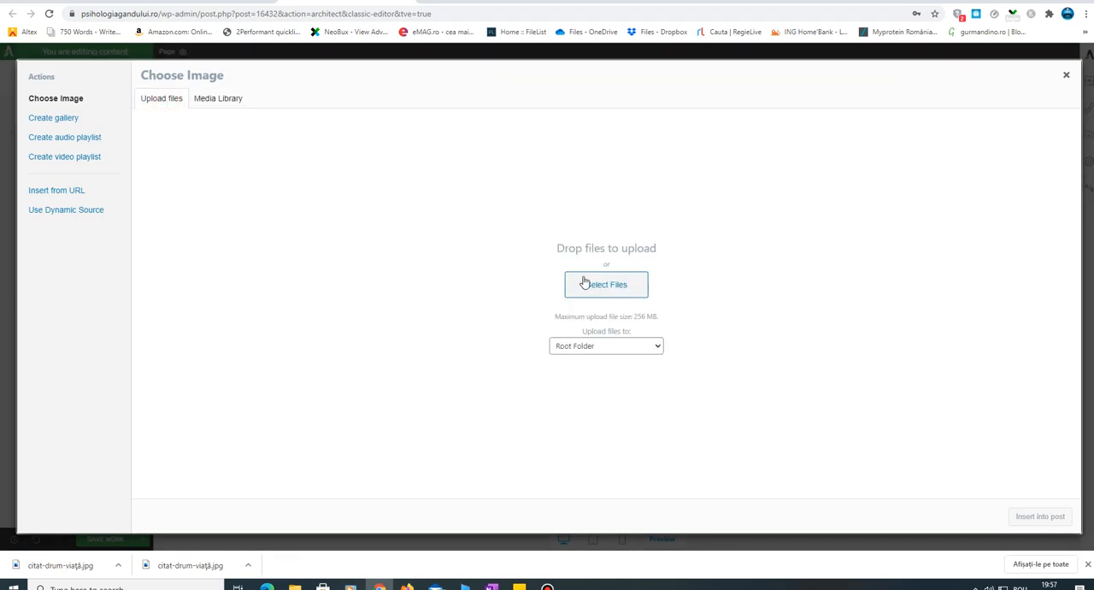
click(609, 286)
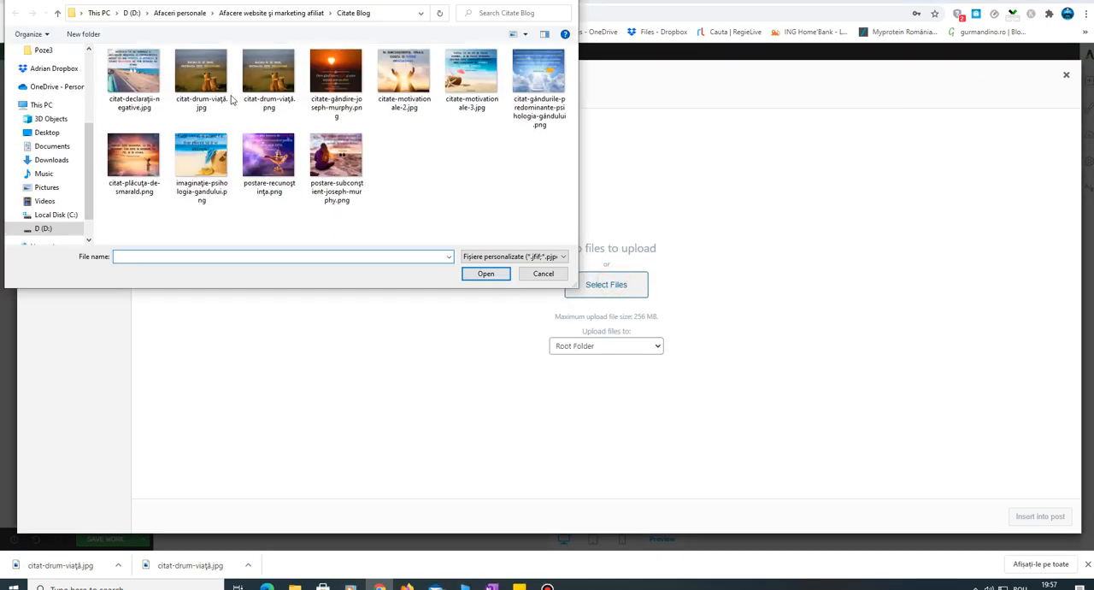
click(268, 82)
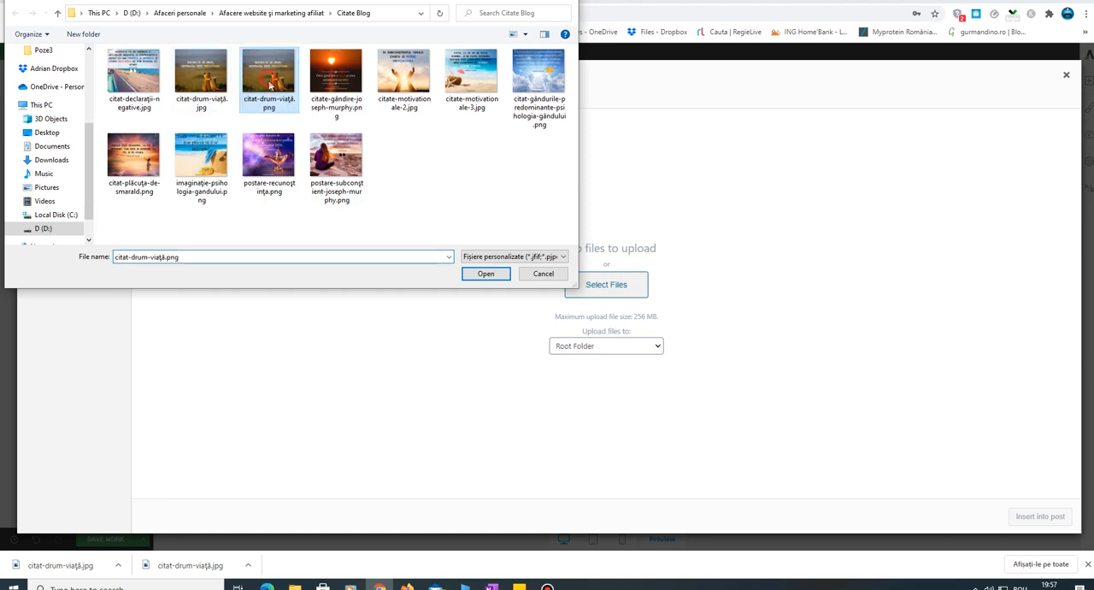
key(Delete)
key(Return)
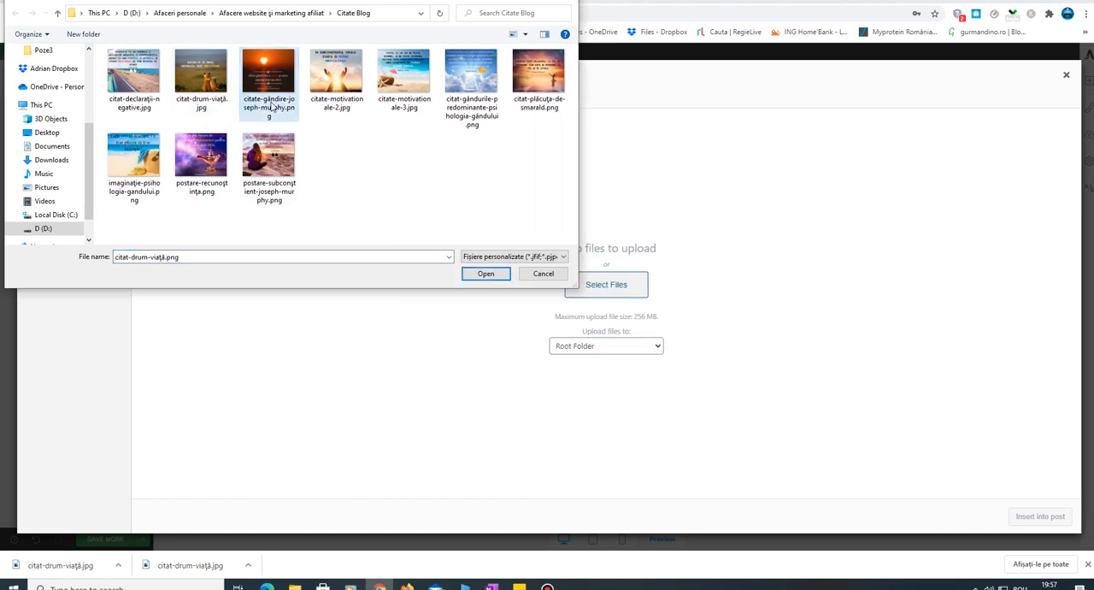
- Upload citat-drum-viață.jpg to the media library and select it there
click(205, 81)
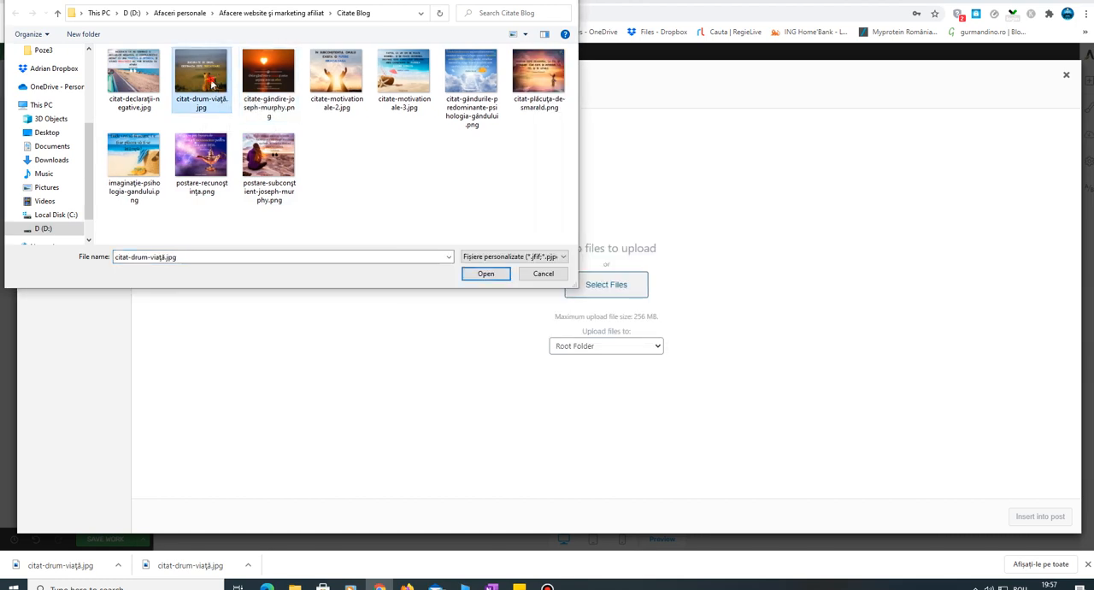
click(501, 276)
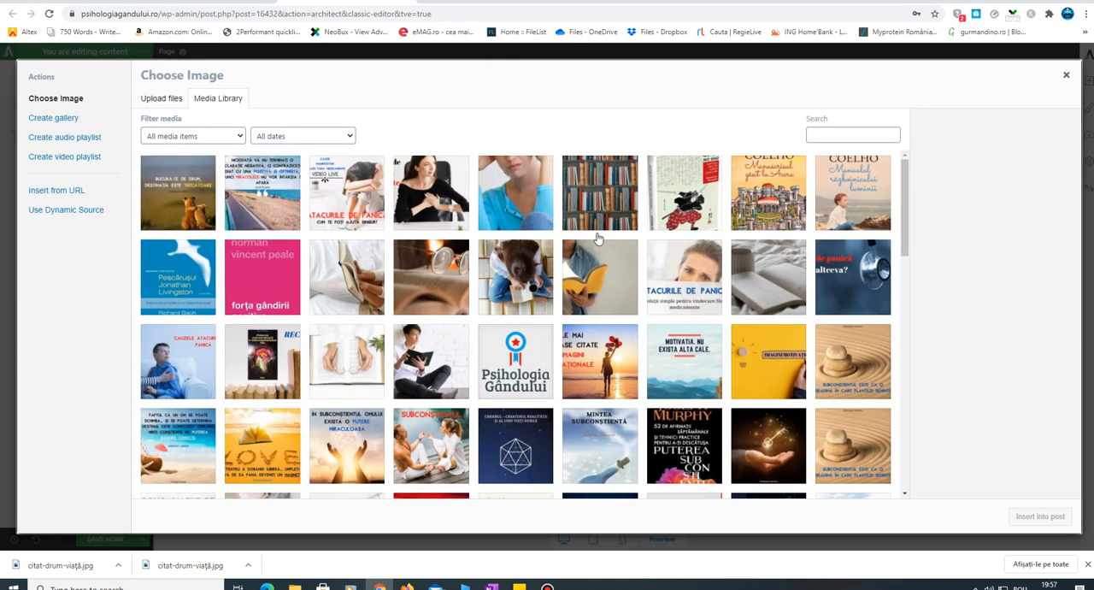
click(198, 209)
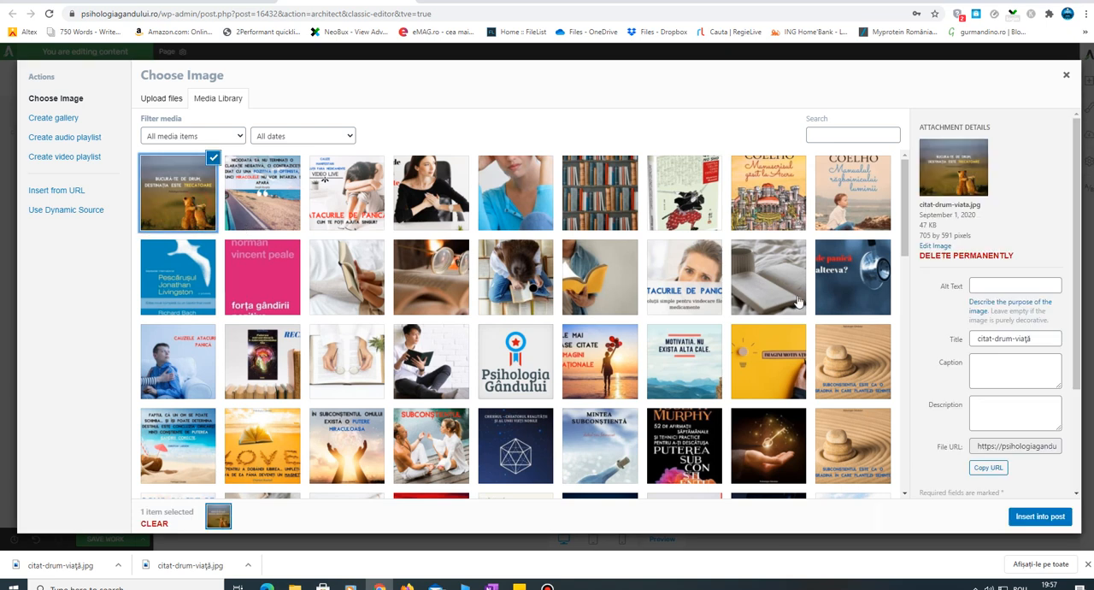
- Set the selected image's alt text to "citate motivationale"
click(1000, 284)
click(938, 376)
click(992, 283)
click(1007, 375)
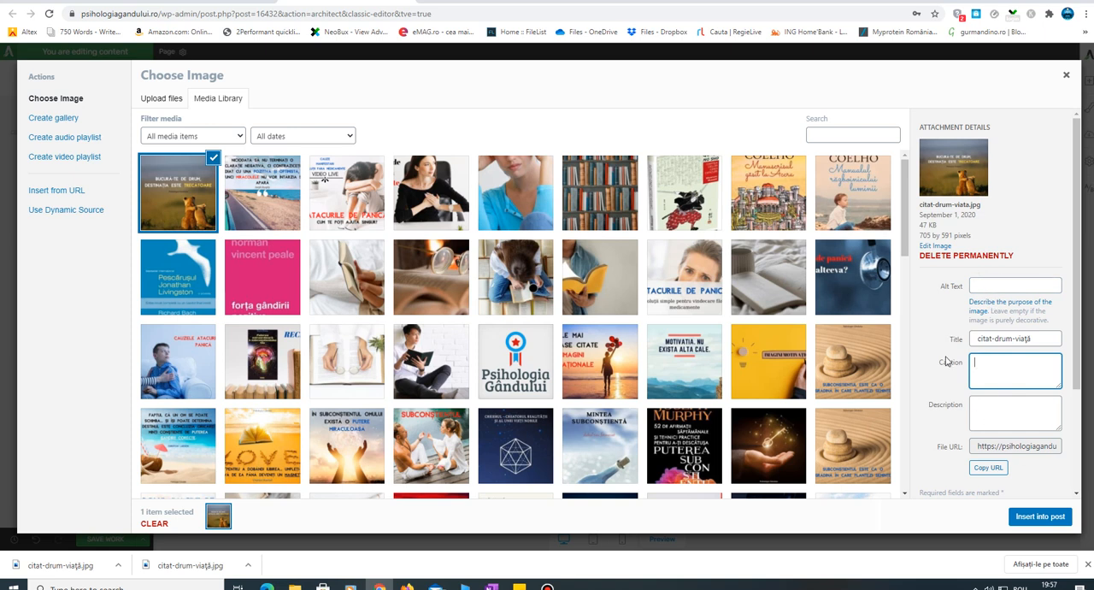
click(989, 288)
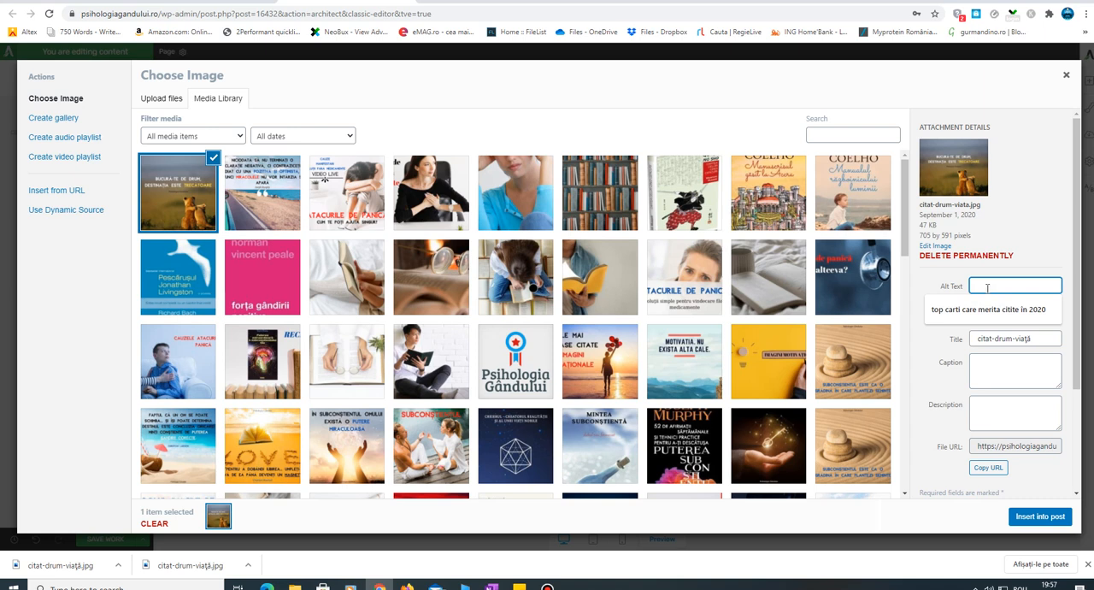
text(citate motivationale)
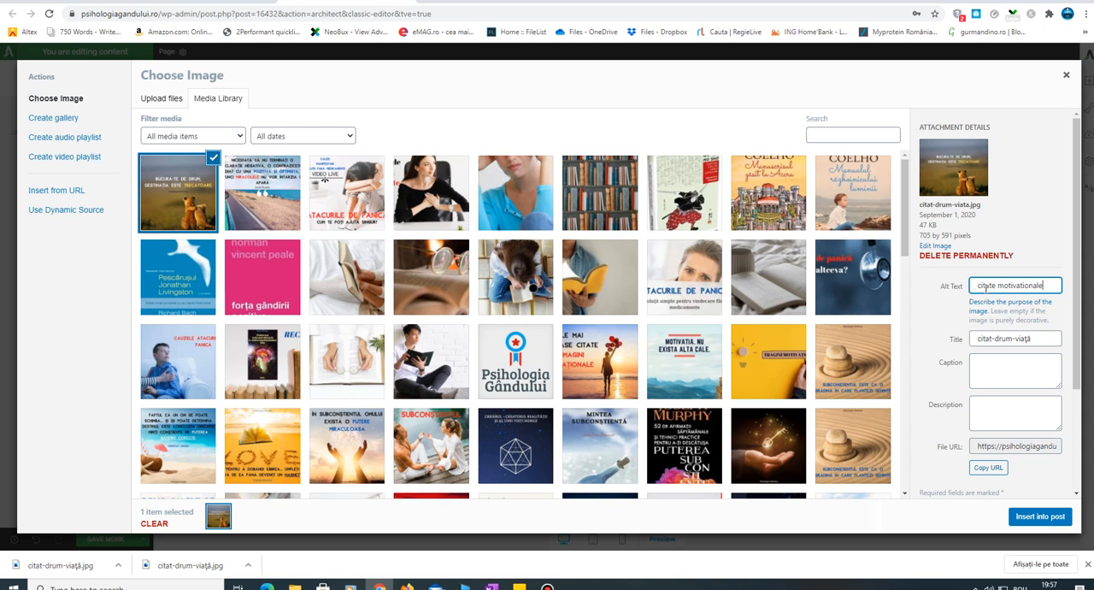
- Set the image's caption to "citate motivationale bune" and its description to "citate motivationale deosebite"
click(1008, 359)
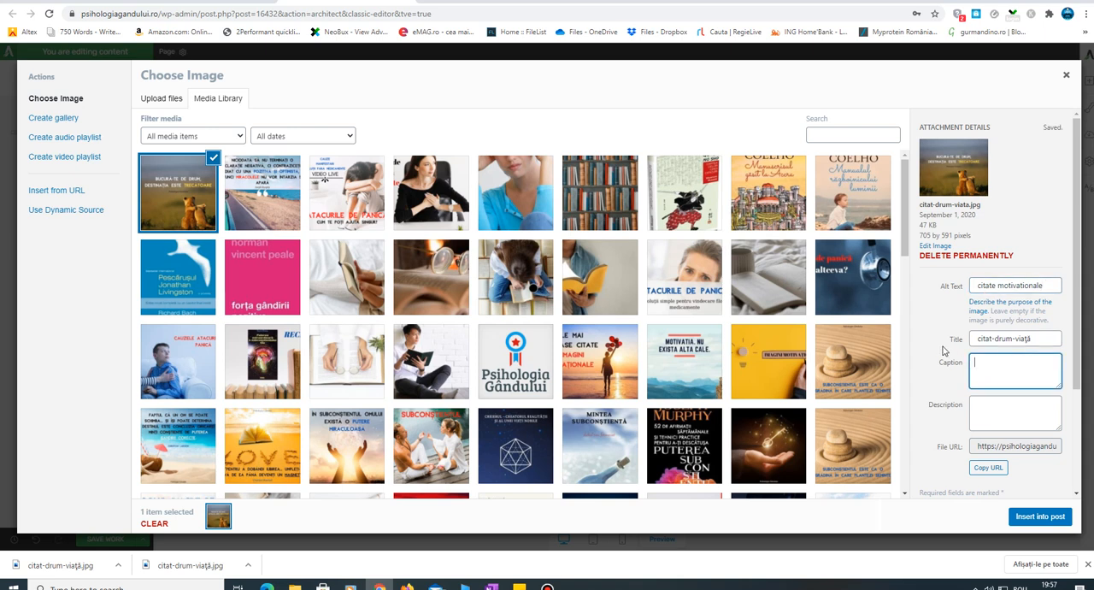
text(citate motivationale bune)
click(1003, 407)
text(citate)
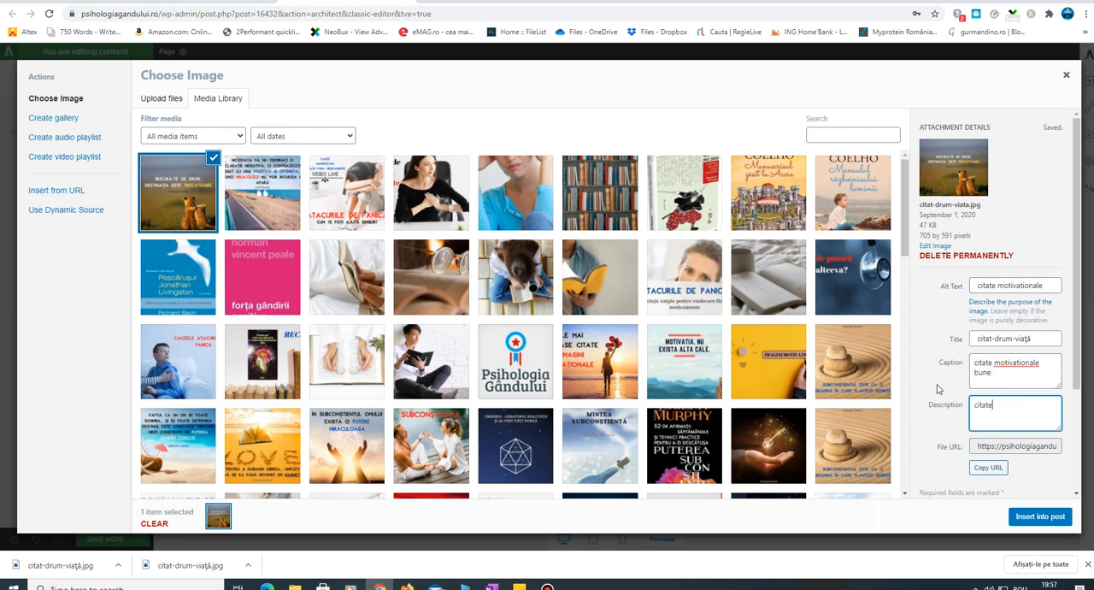
text( motivationale deosebite)
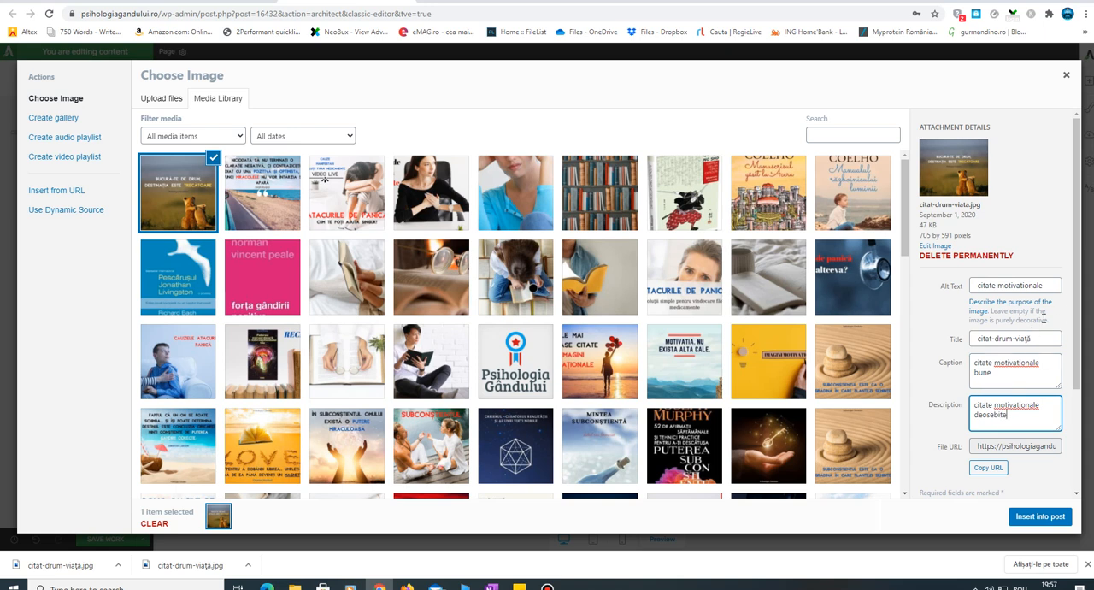
- Insert the selected lion cub quote image into the page and turn off its caption text
drag(1076, 378, 1076, 454)
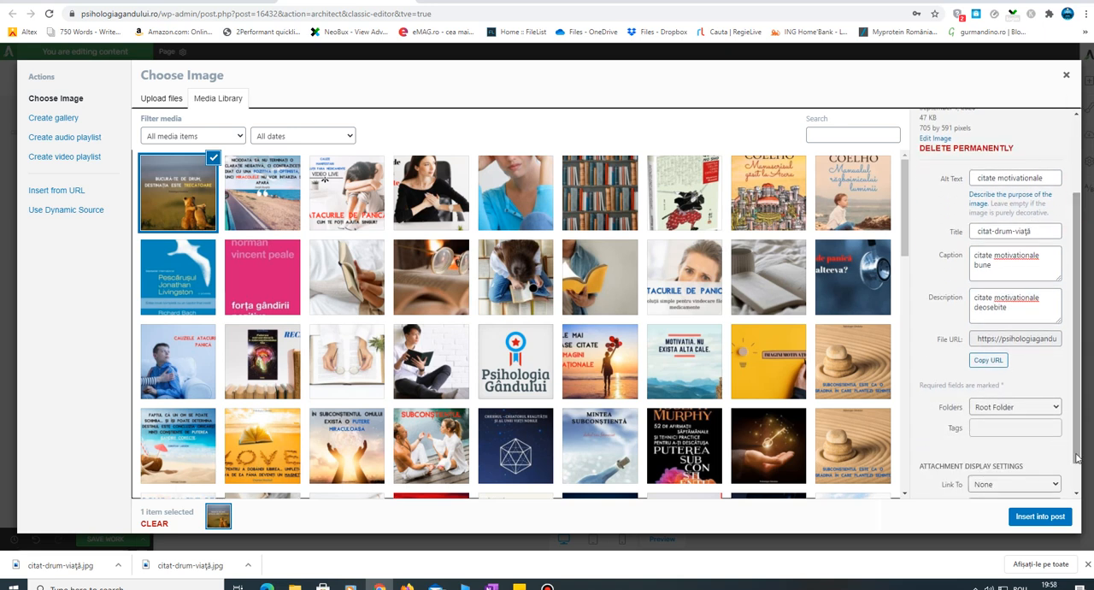
click(1046, 515)
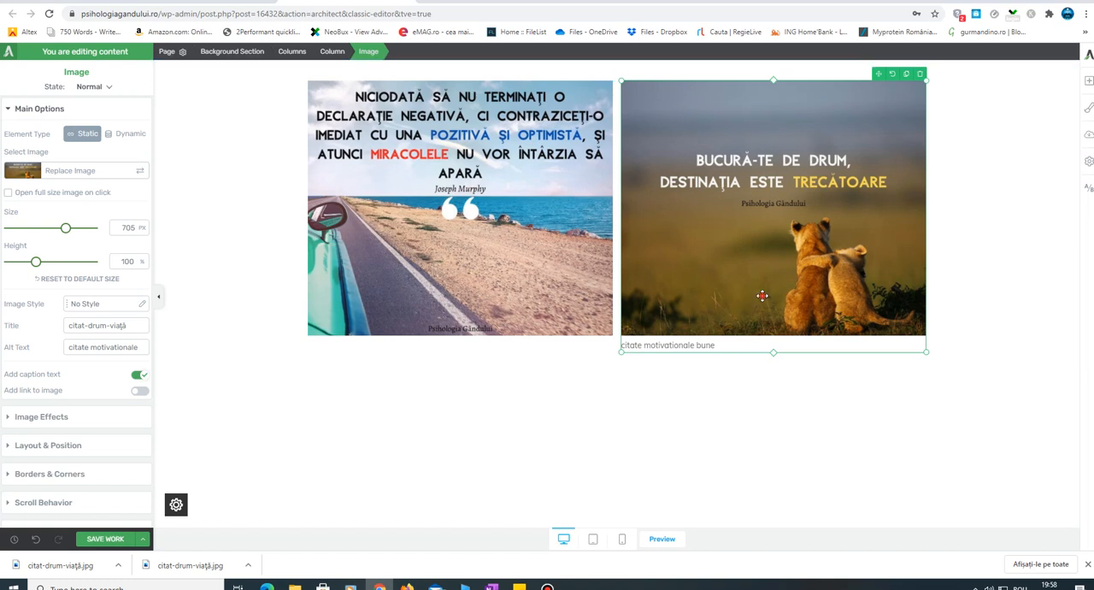
click(137, 376)
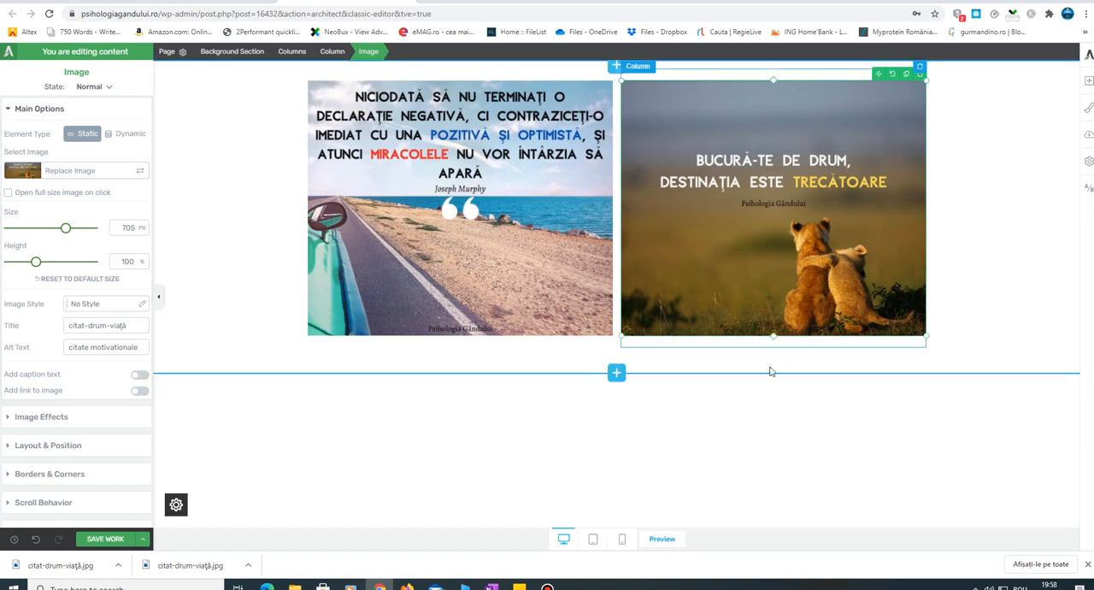
- Add another image element to the page, bringing up the media library to choose its picture
click(981, 437)
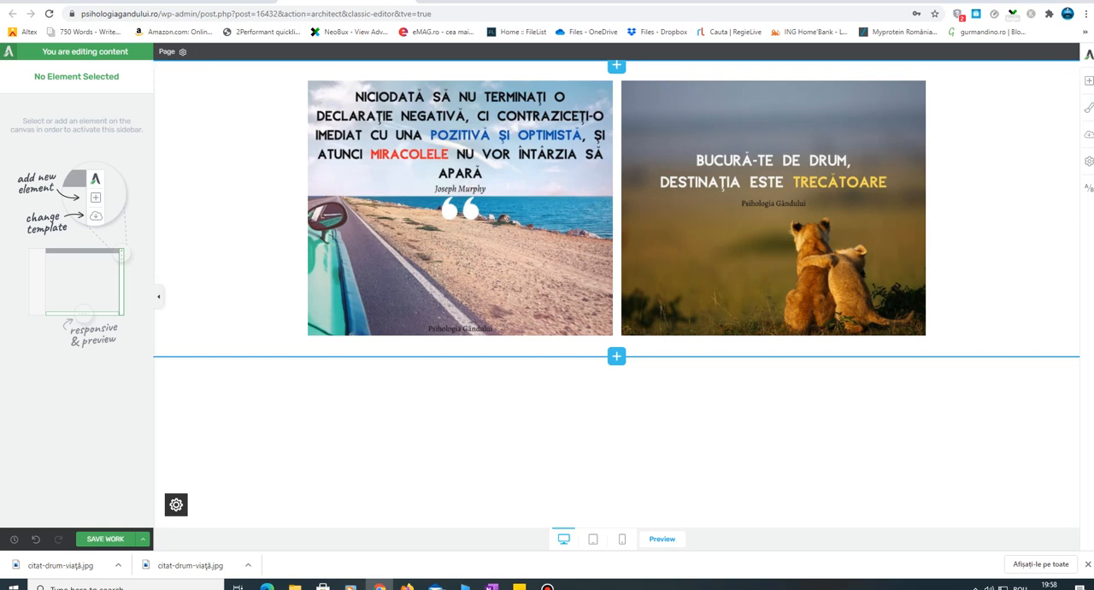
click(1089, 79)
drag(1048, 163, 918, 183)
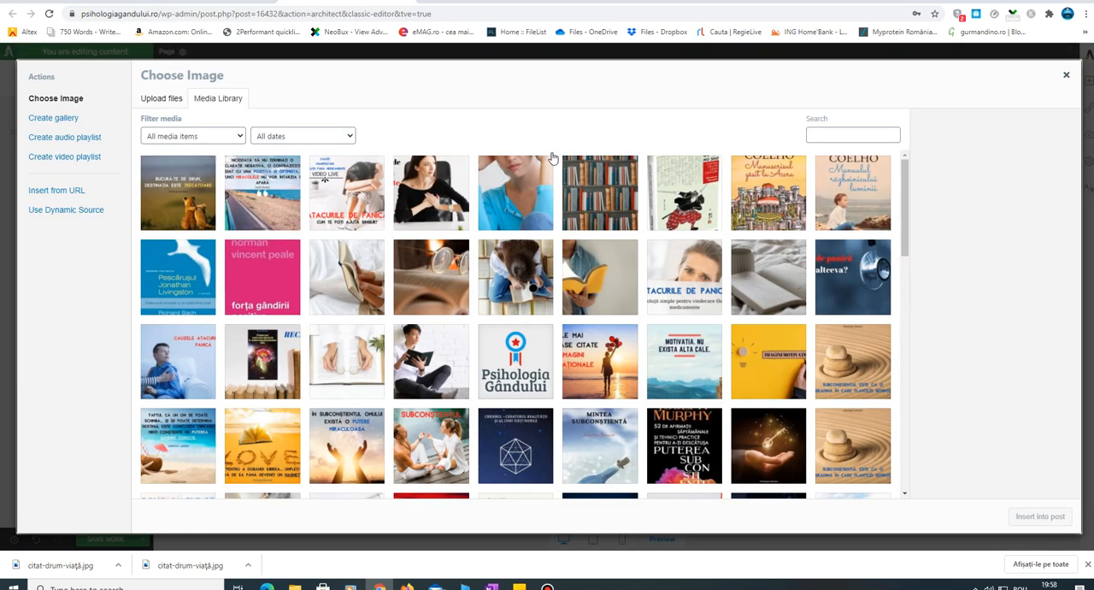
- Switch to PicResize and load citate-gândire-joseph-murphy.png from the Citate Blog folder for editing
click(500, 4)
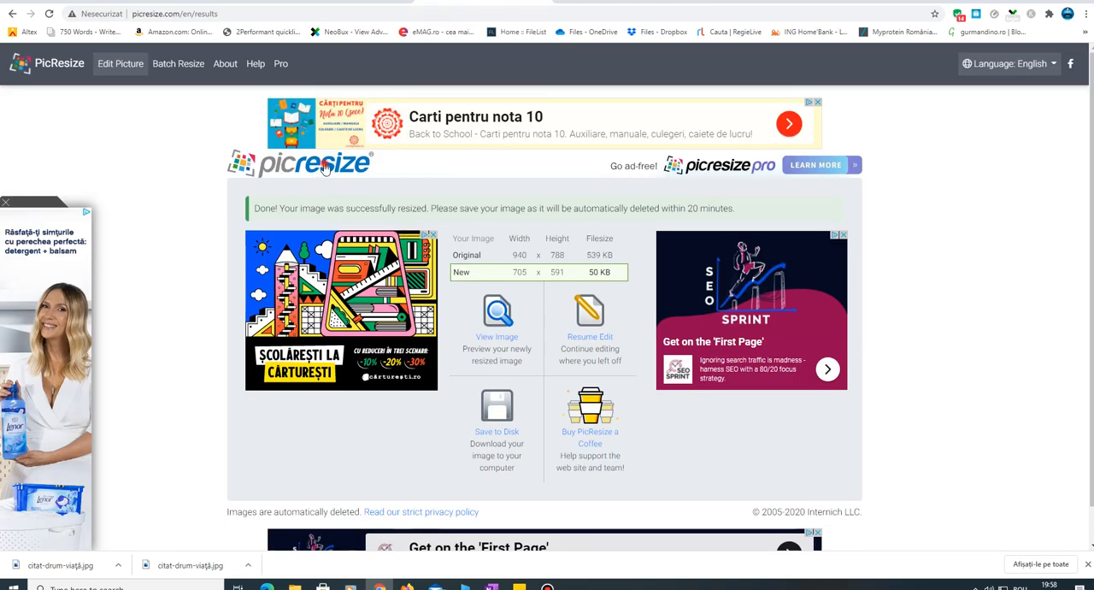
click(260, 287)
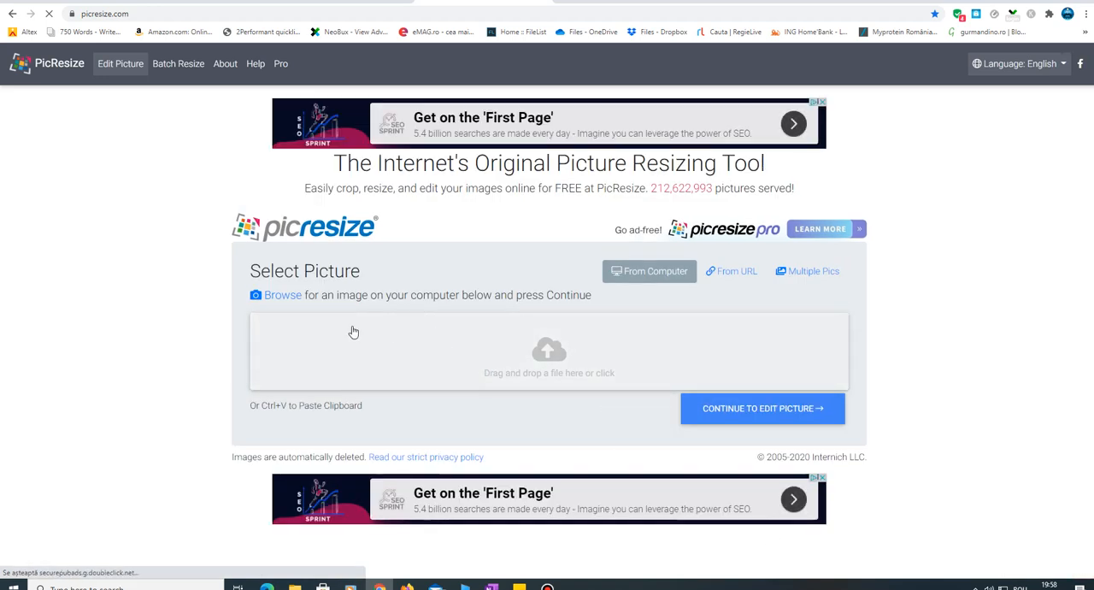
click(525, 354)
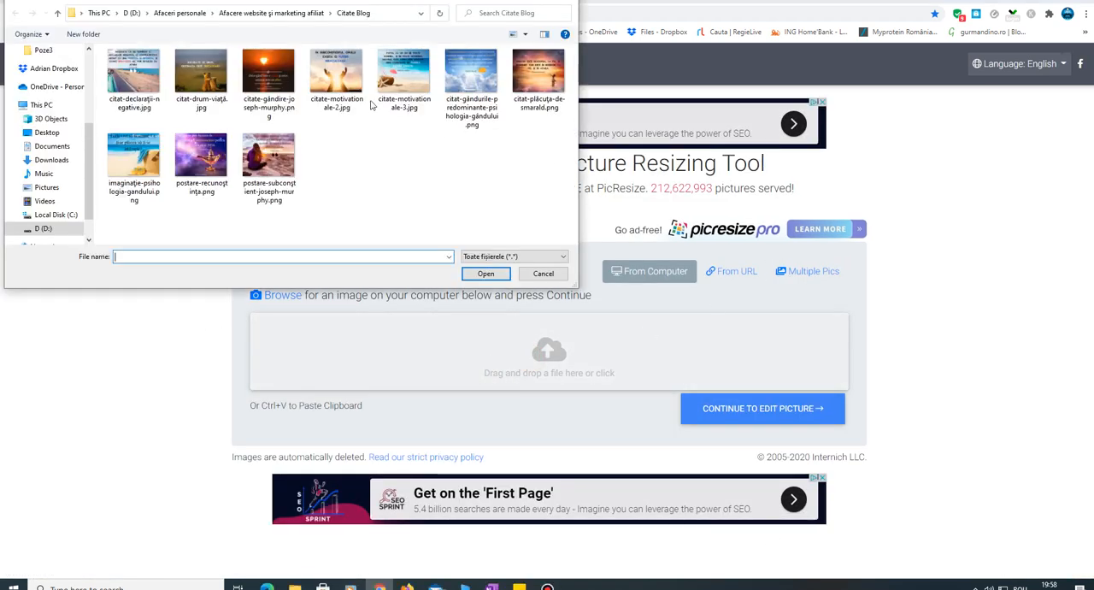
click(269, 77)
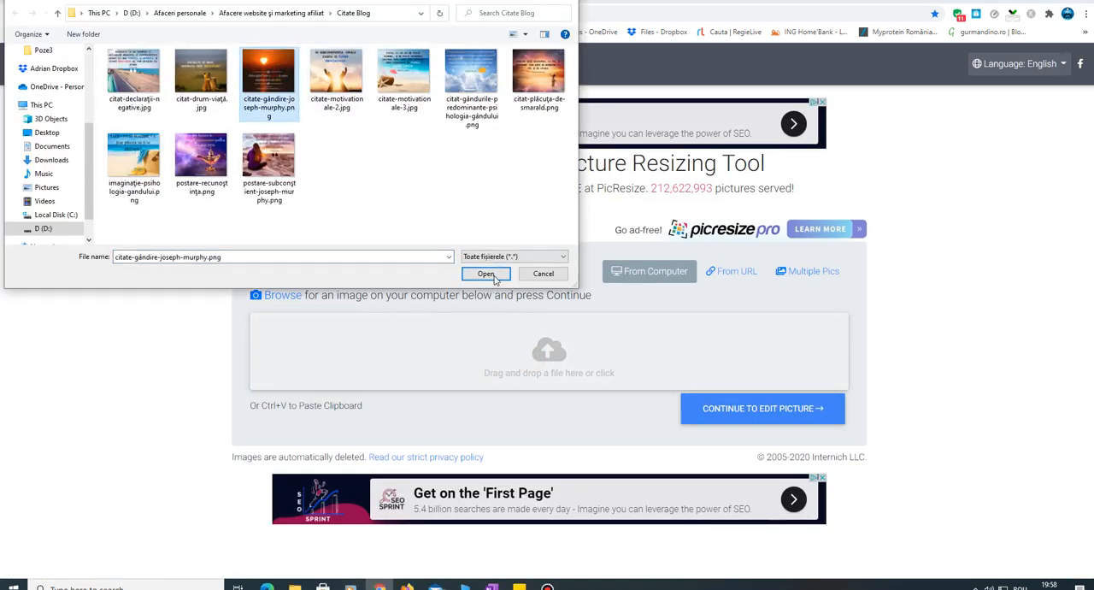
click(486, 274)
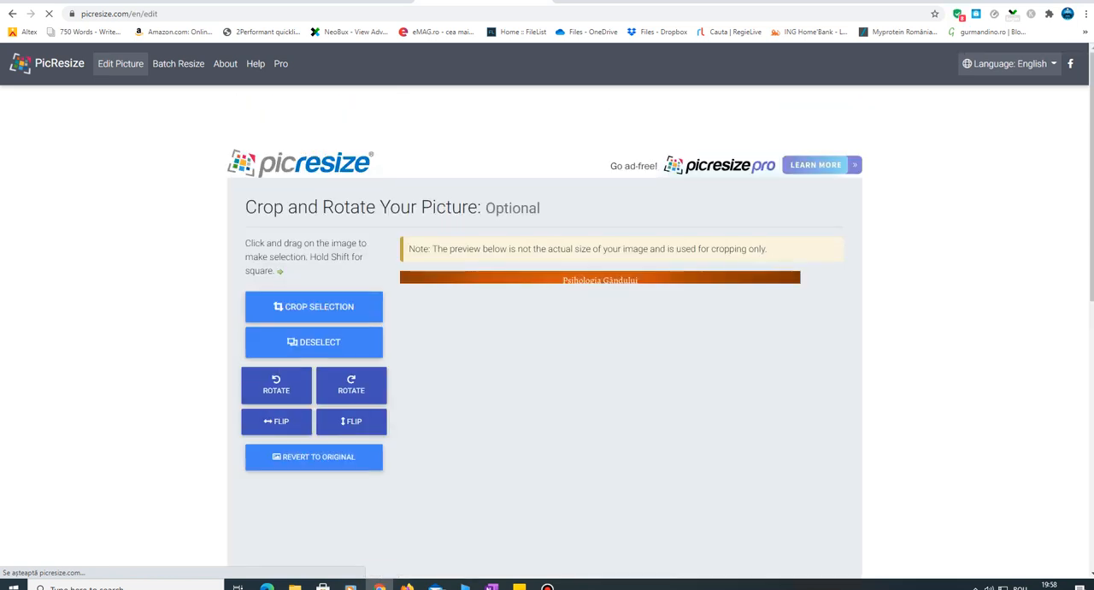
- Resize the sunset quote picture to 25% smaller with JPG as the output format
scroll(547, 325, down, 3)
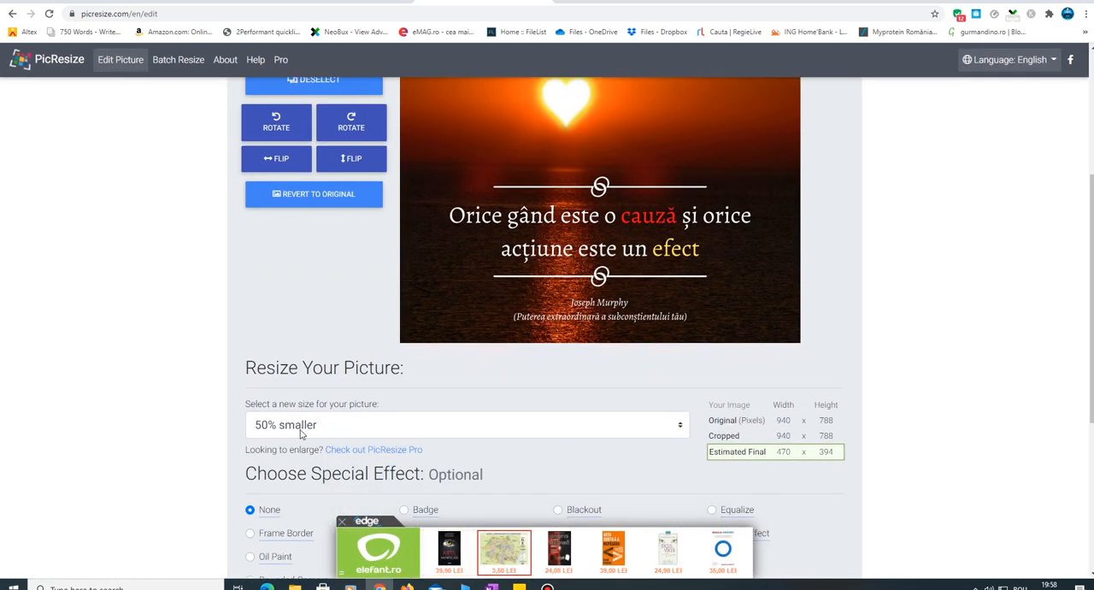
click(301, 427)
click(306, 462)
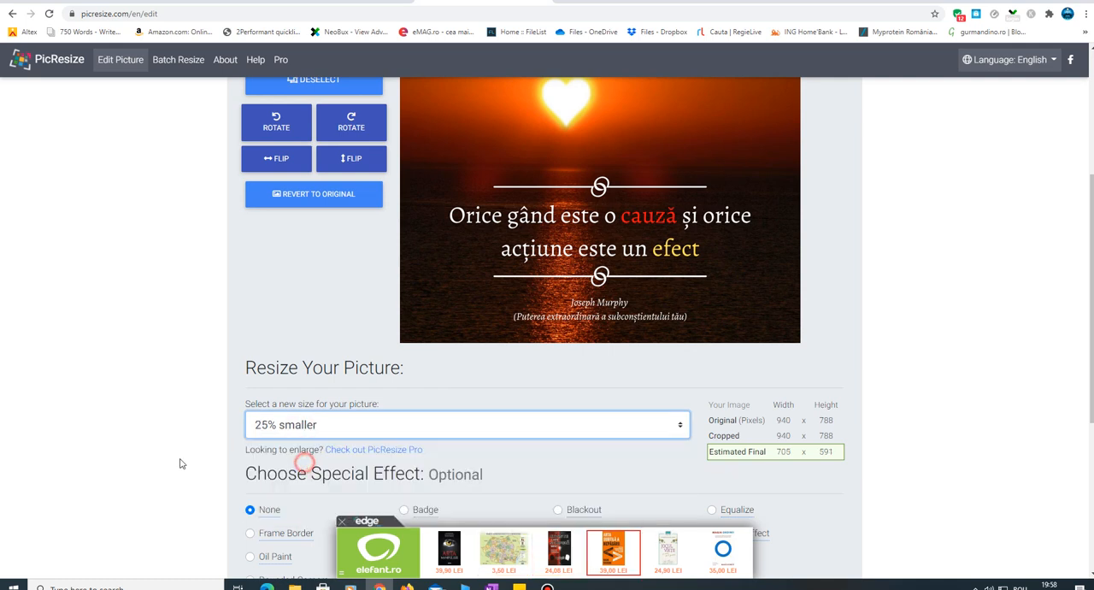
scroll(280, 402, down, 4)
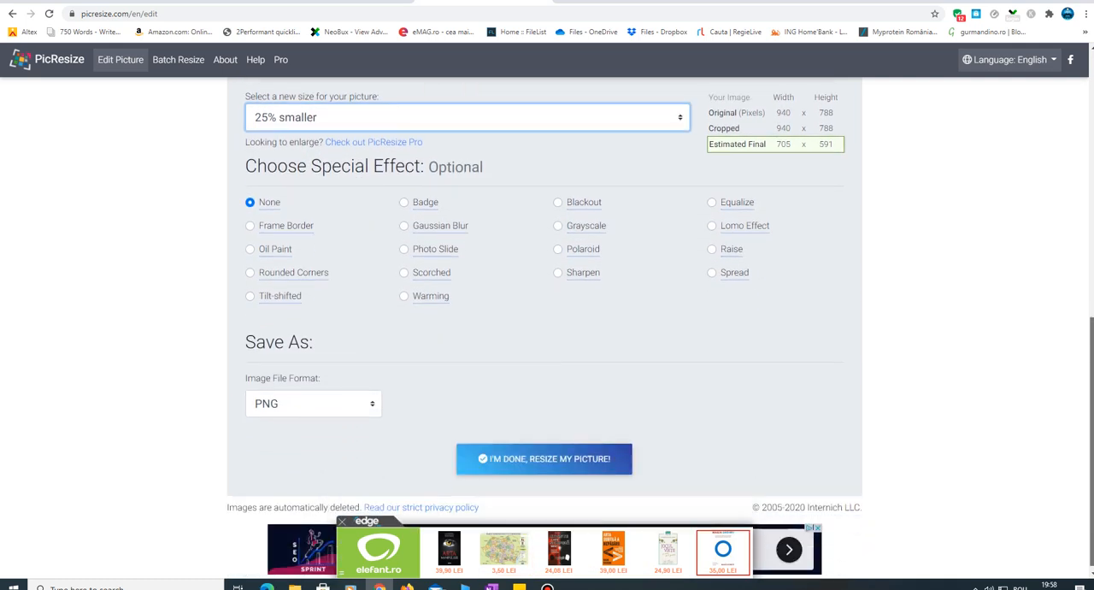
click(281, 398)
click(282, 419)
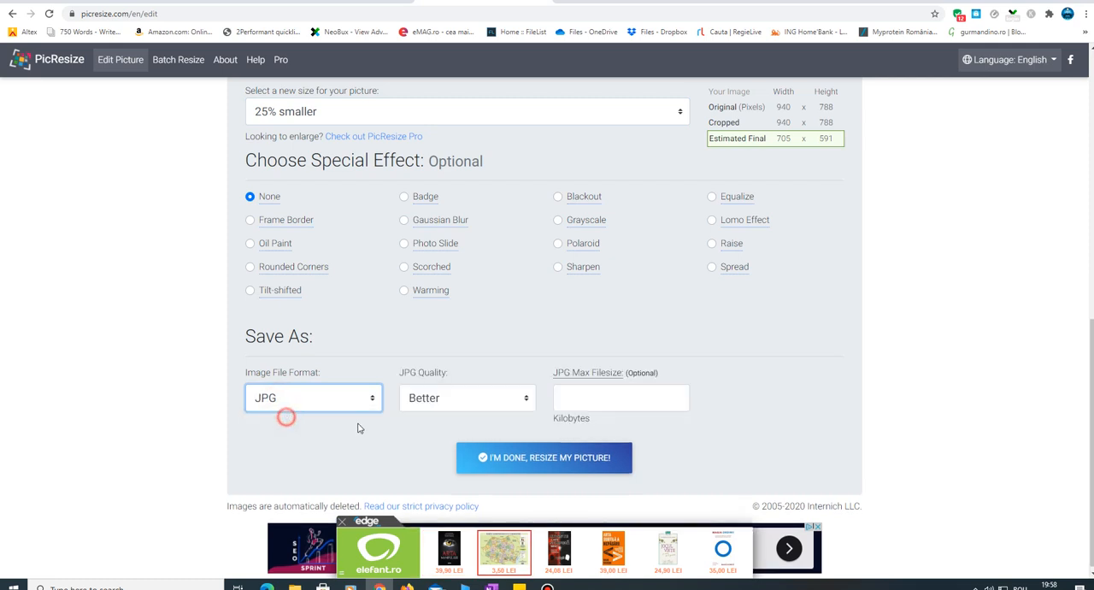
click(531, 462)
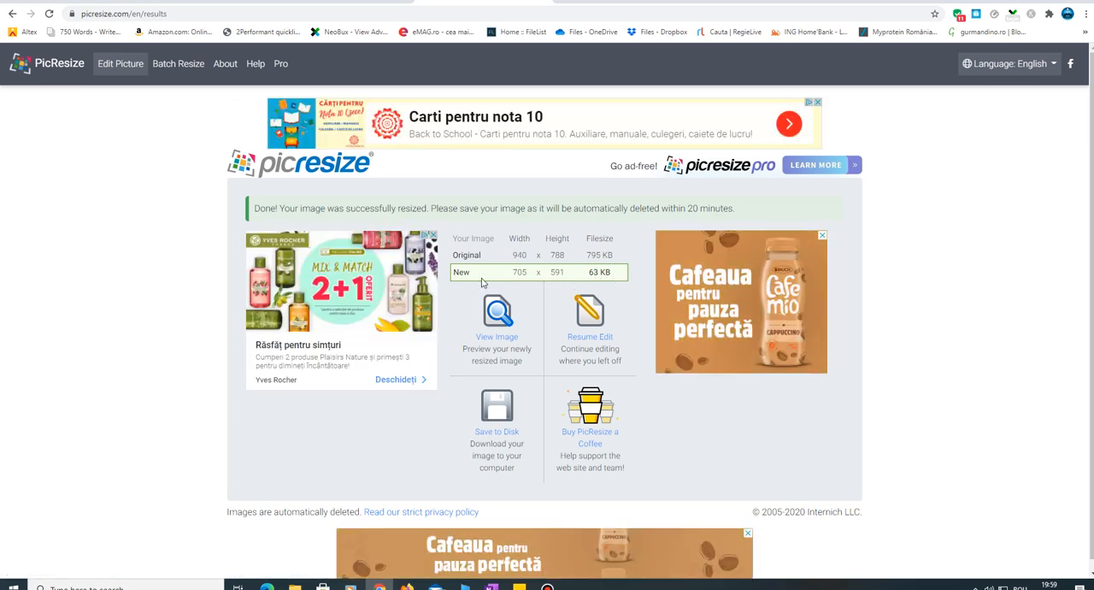
- Save the resized picture to the Citate Blog folder as citate-gândire-joseph-murphy.jpg, without the "rsz_" prefix
click(502, 432)
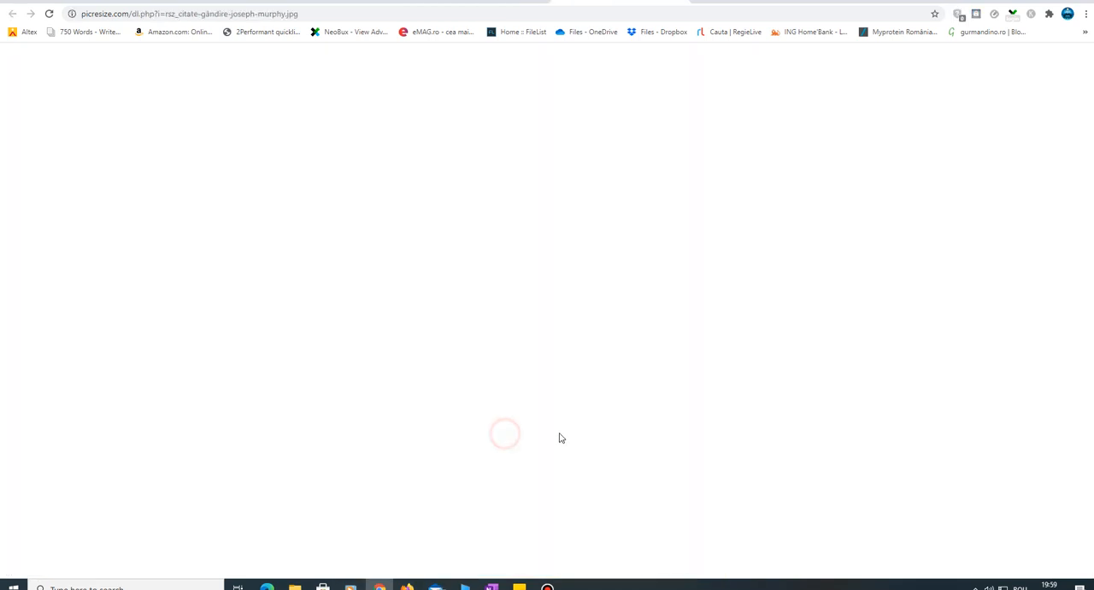
click(193, 238)
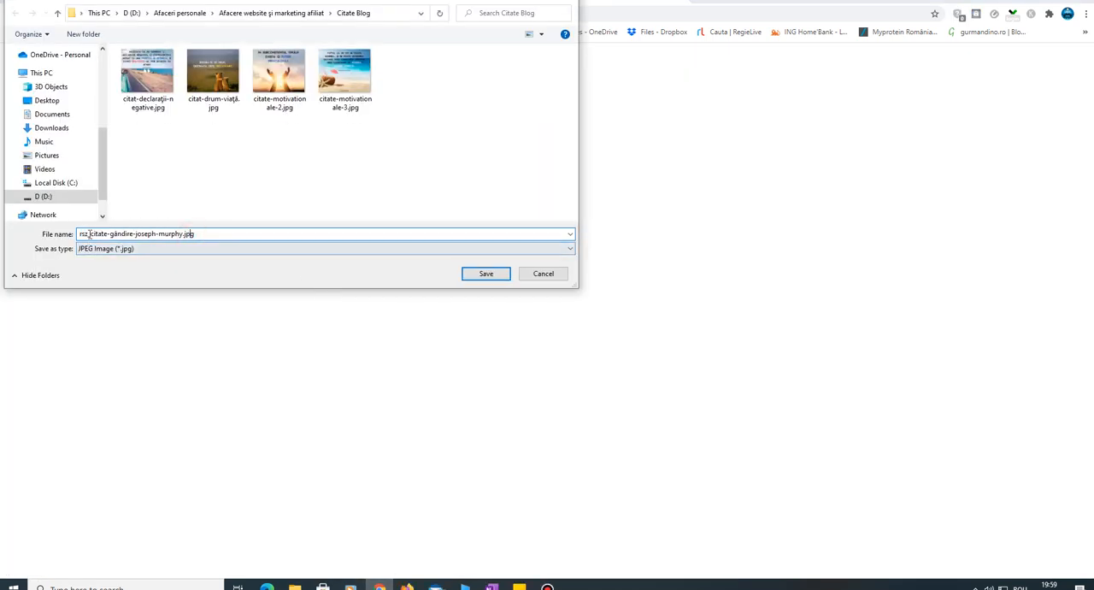
drag(89, 234, 60, 244)
key(BackSpace)
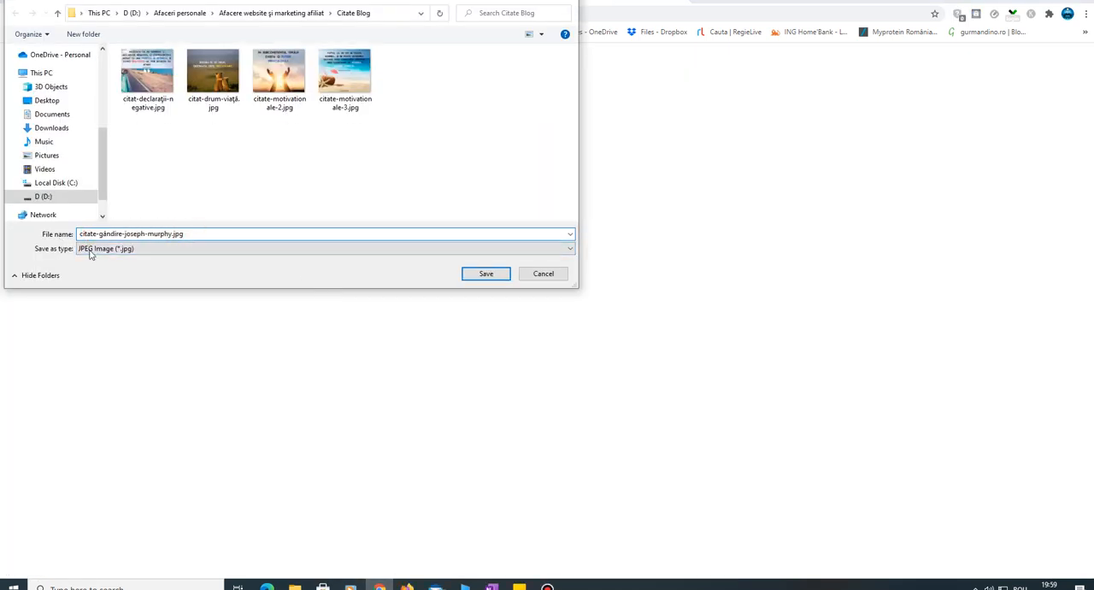
click(486, 275)
- Switch to compressjpeg.com, clear the old queue, and upload citate-gândire-joseph-murphy.jpg
click(640, 2)
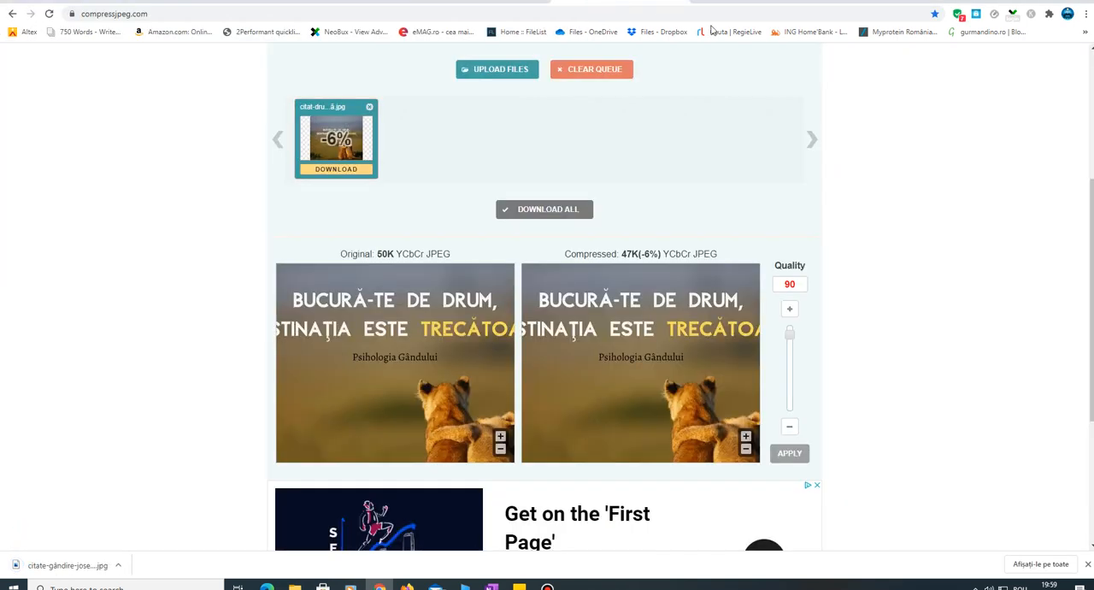
click(589, 71)
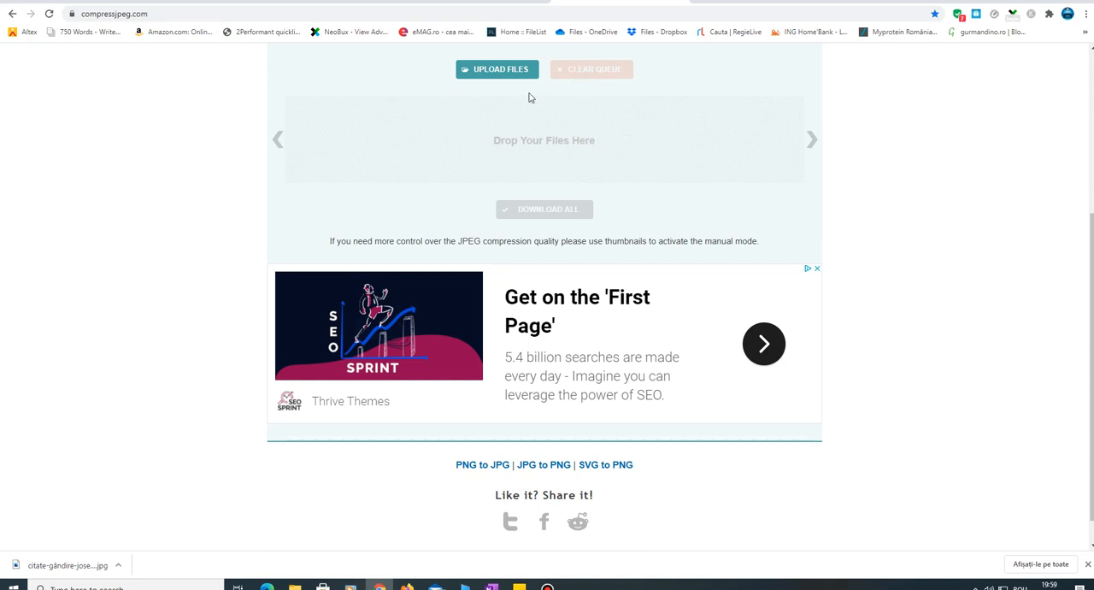
click(508, 71)
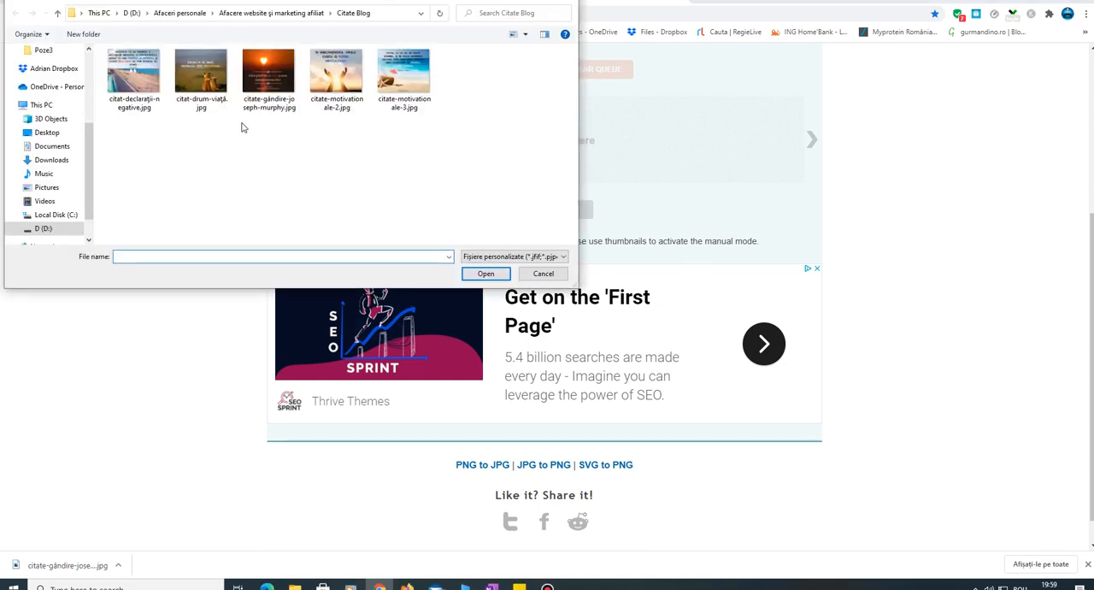
click(259, 77)
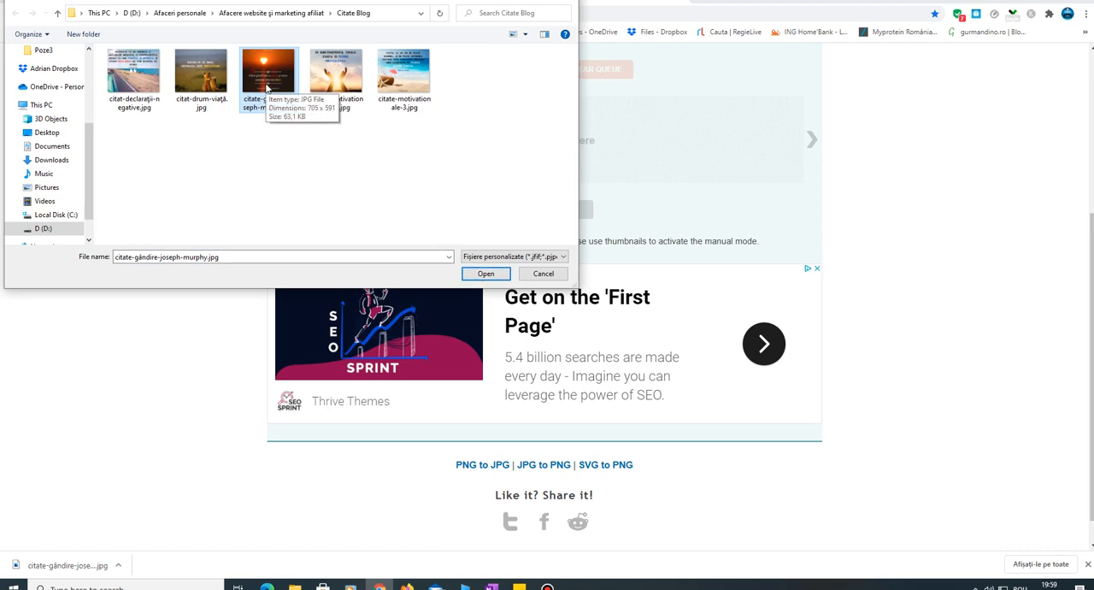
click(483, 273)
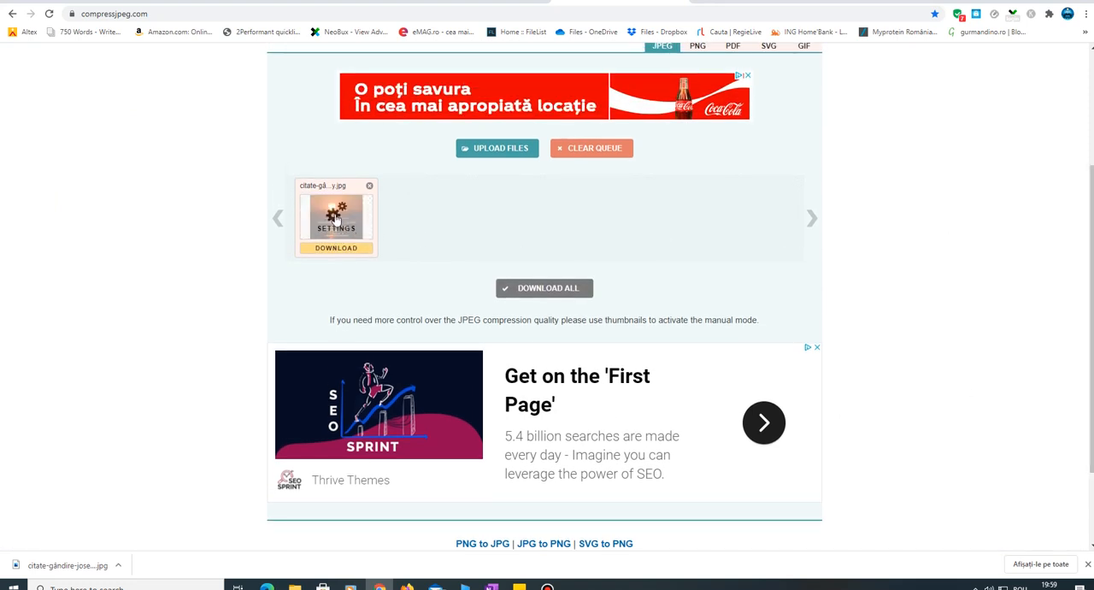
- Set the compression quality of the sunset quote image to 80 and apply it
click(338, 220)
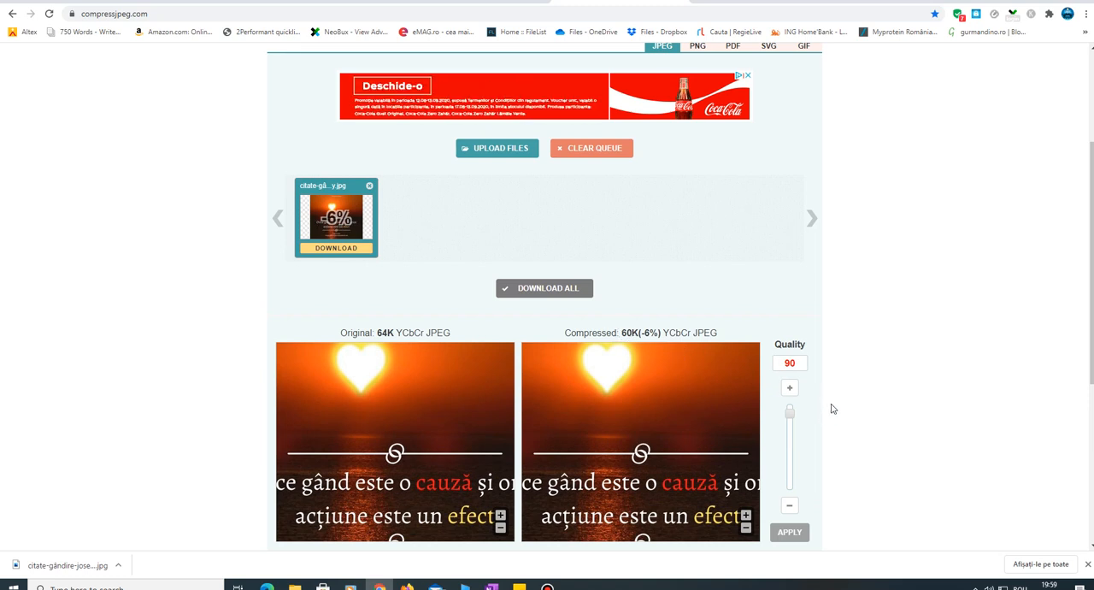
drag(792, 416, 792, 426)
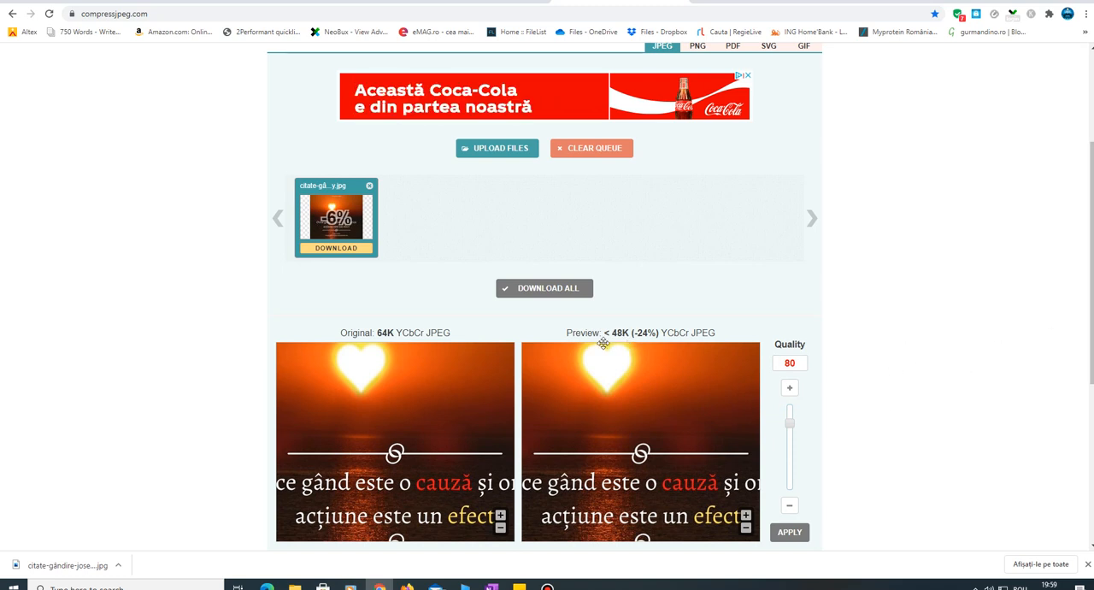
scroll(627, 344, down, 1)
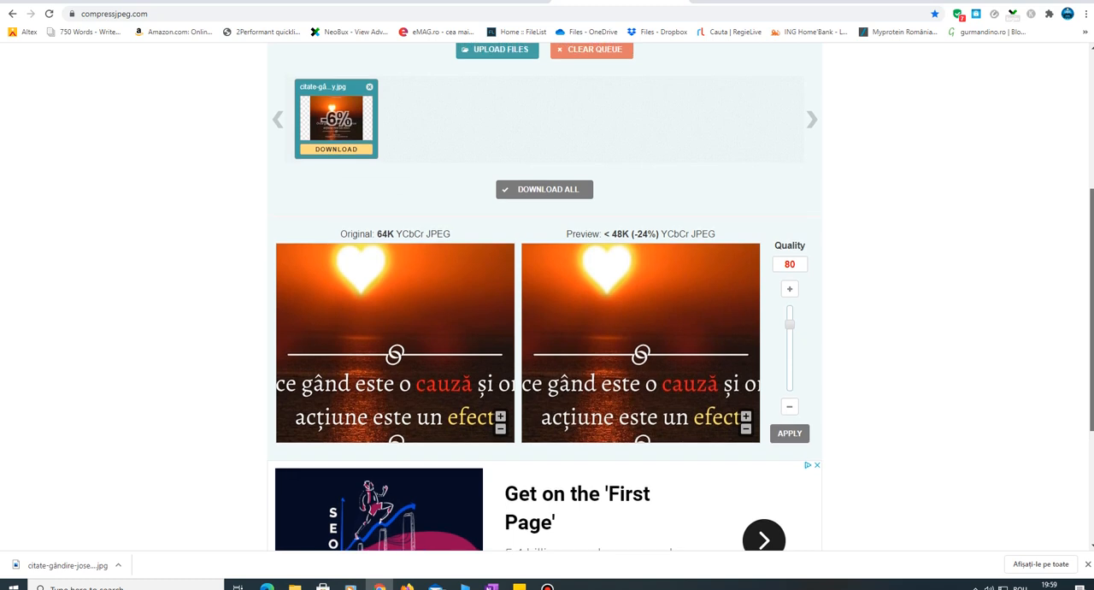
click(802, 426)
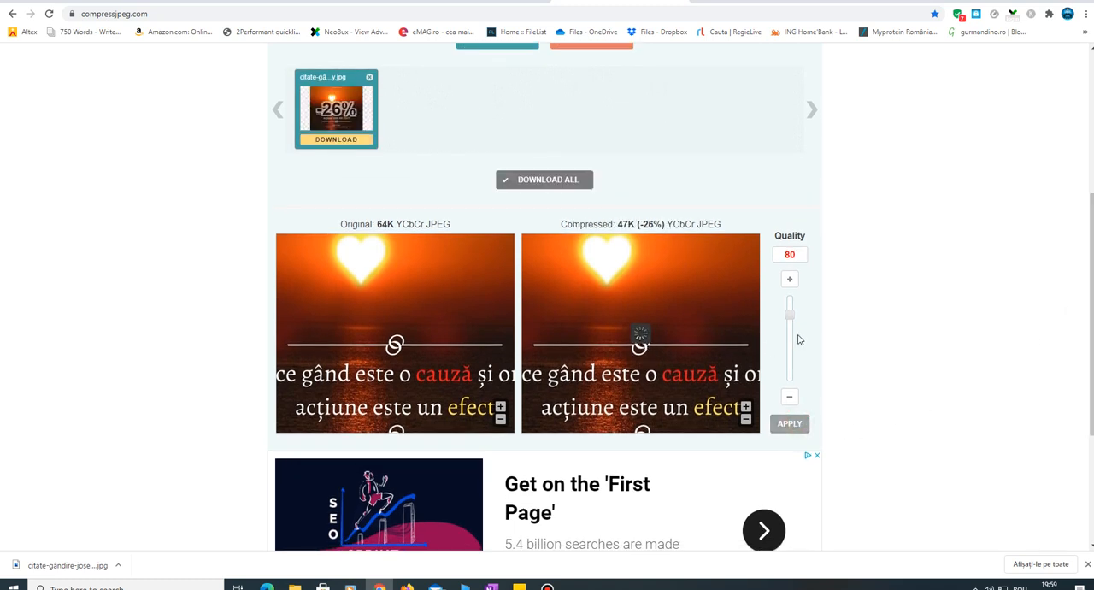
drag(1092, 297, 1092, 271)
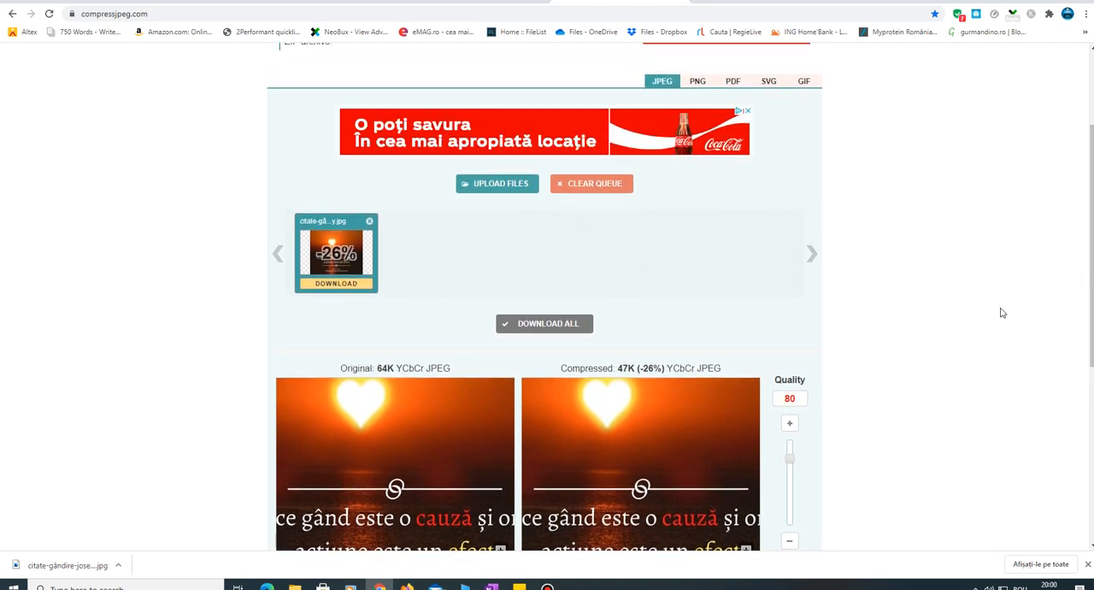
click(547, 587)
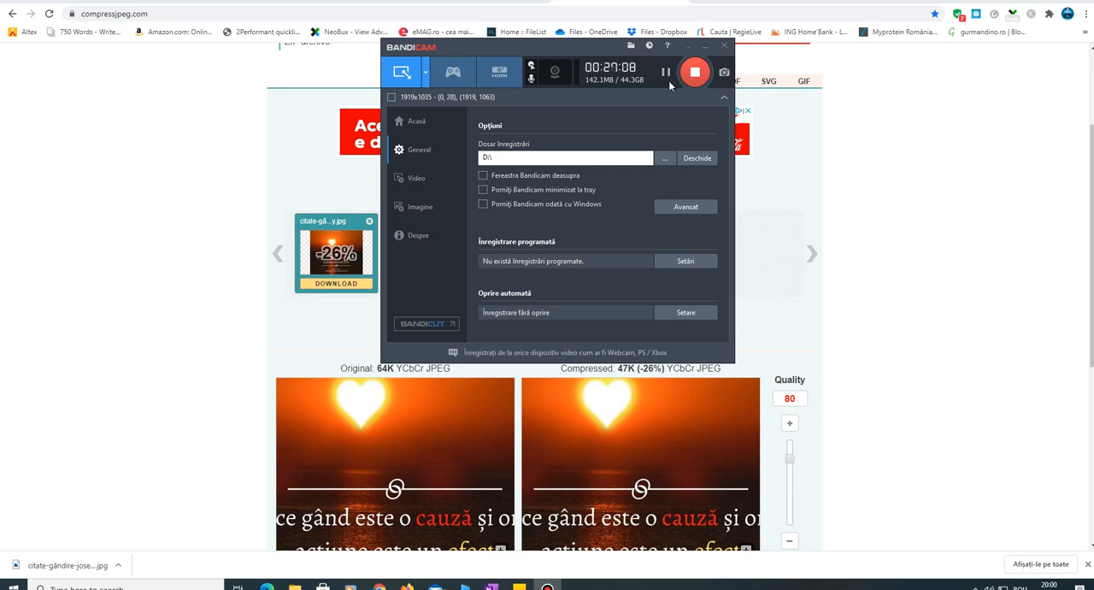
click(1002, 299)
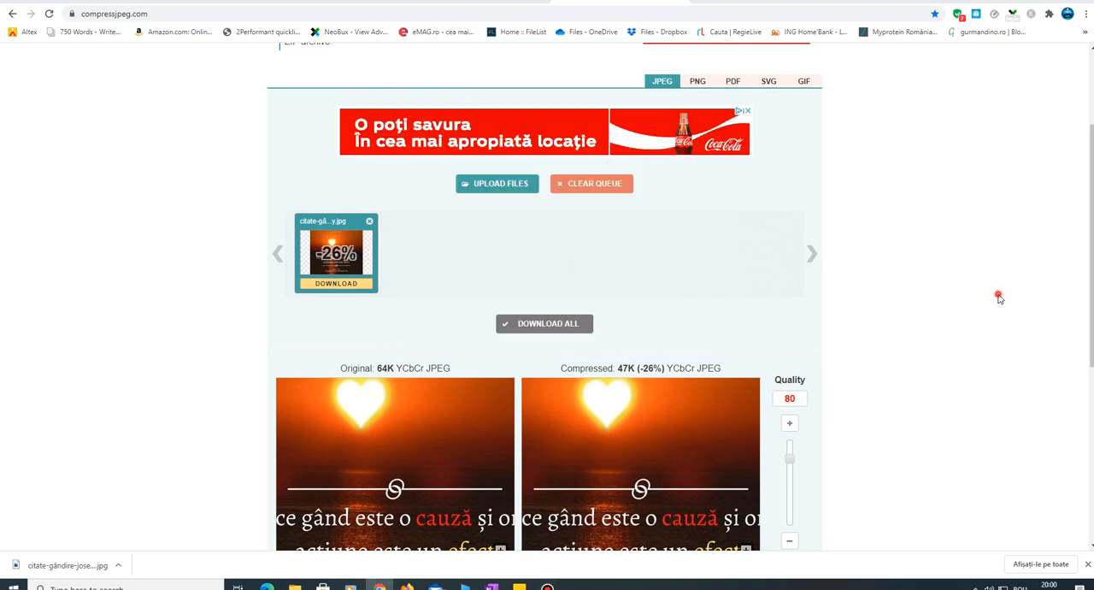
- Download the compressed image as citate-gândire-joseph-murphy.jpg, dropping the "-min" suffix and replacing the existing file
click(350, 285)
click(106, 233)
drag(184, 233, 171, 233)
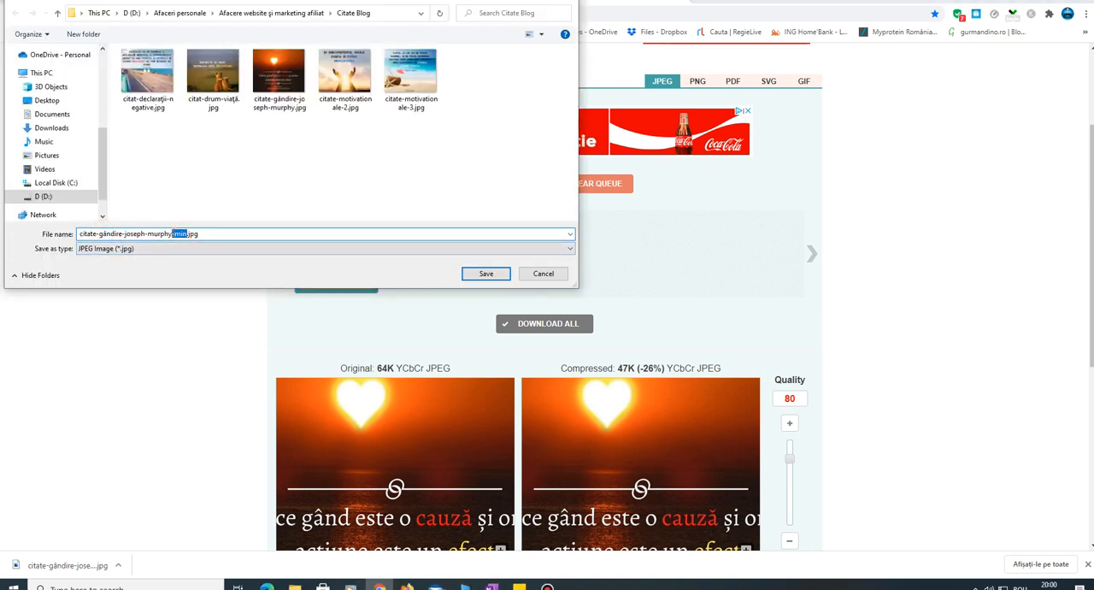
key(BackSpace)
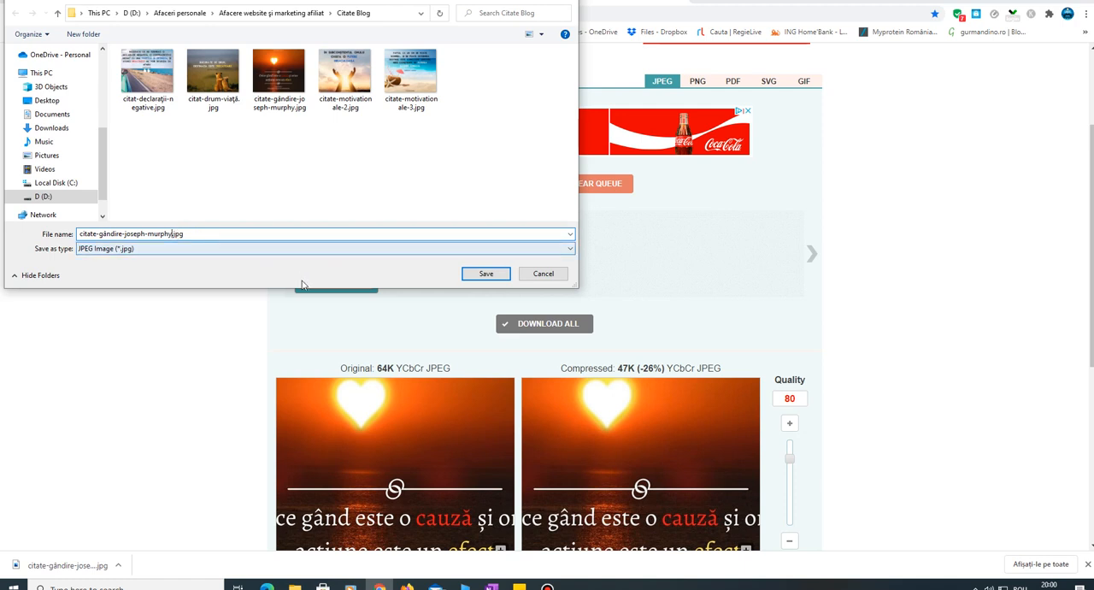
click(485, 275)
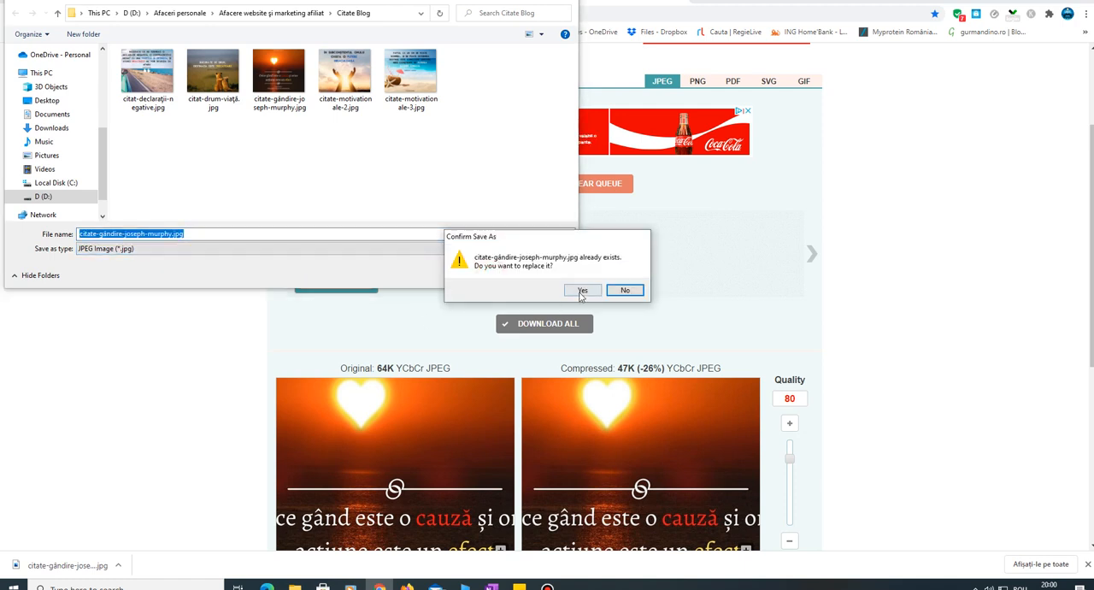
click(581, 292)
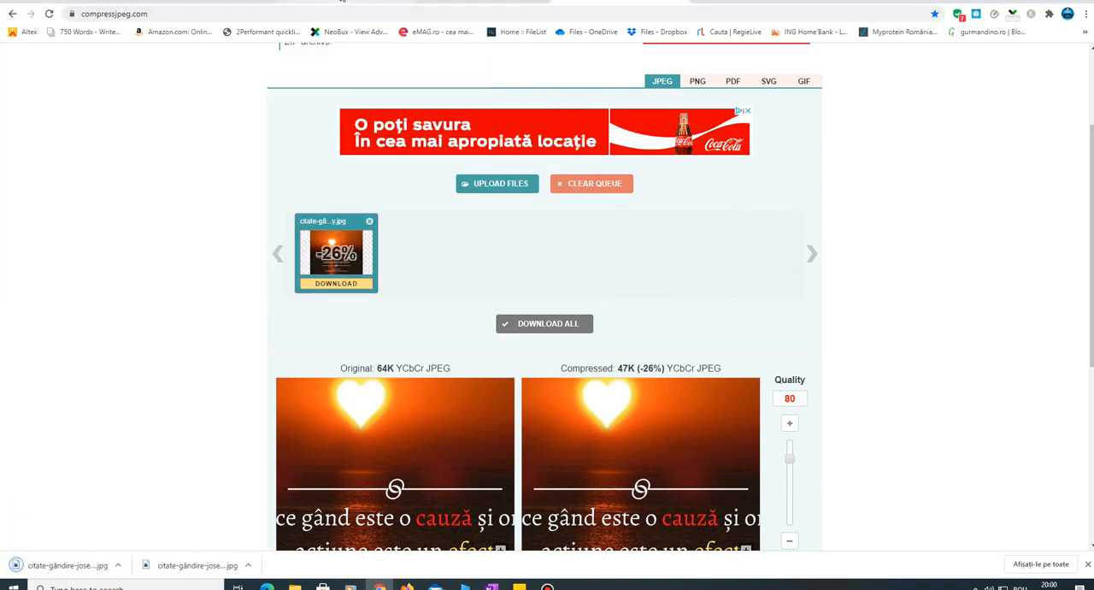
- Switch to Thrive Architect, delete citate-gândire-joseph-murphy.png from the Citate Blog folder, and upload citate-gândire-joseph-murphy.jpg to the media library
click(341, 2)
click(160, 98)
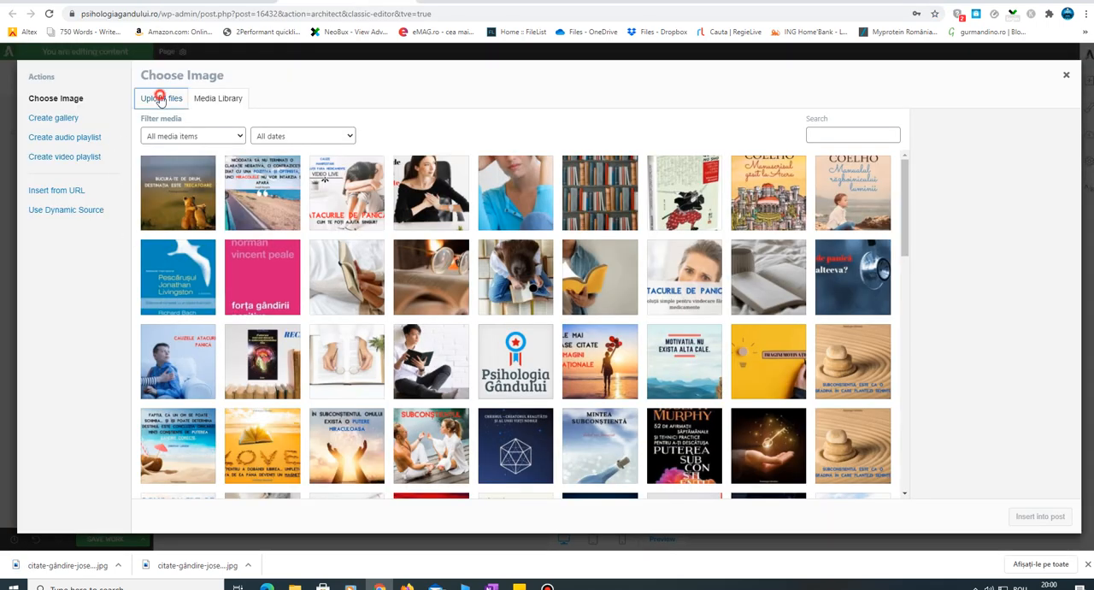
click(603, 285)
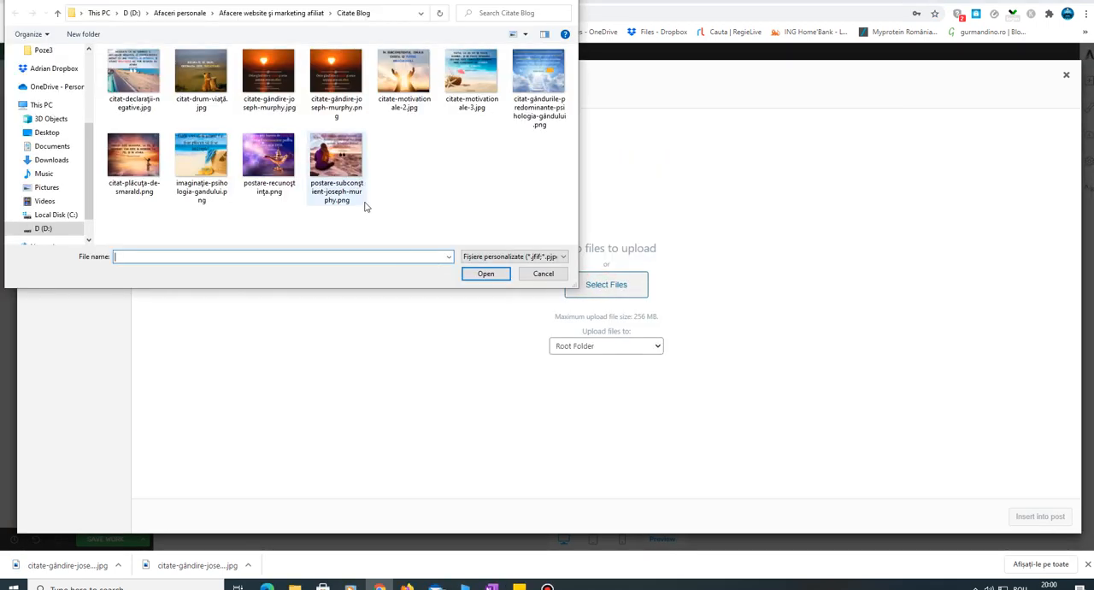
click(348, 97)
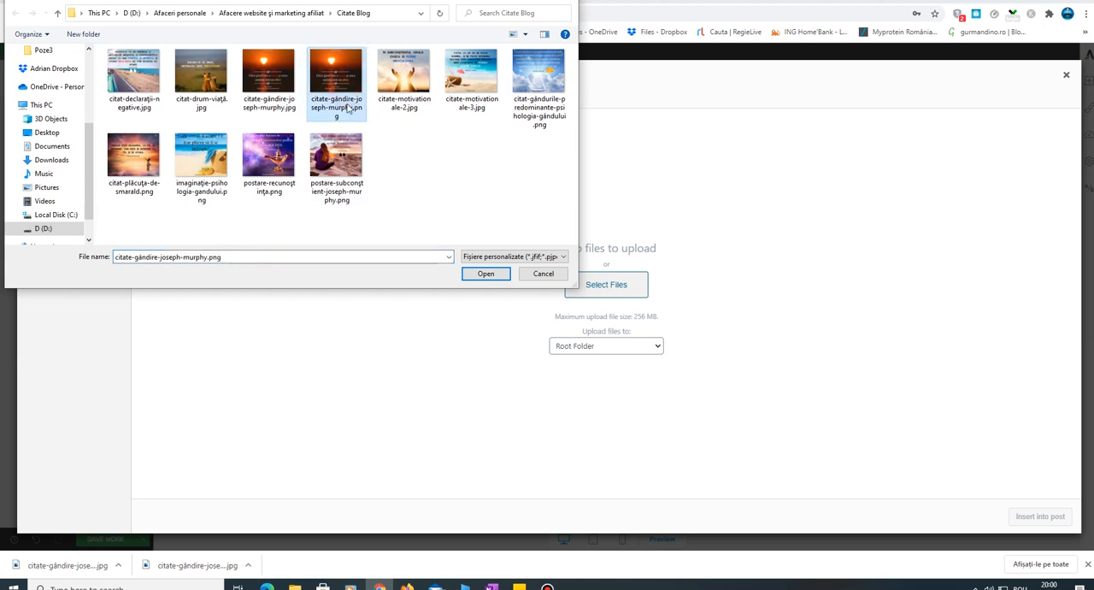
key(Delete)
click(593, 329)
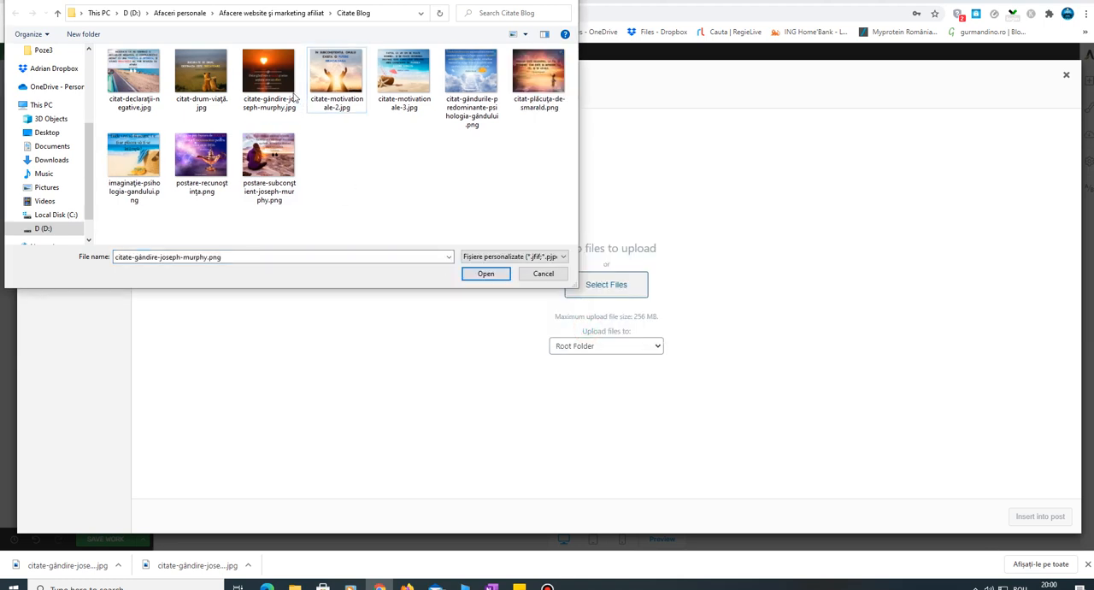
click(488, 275)
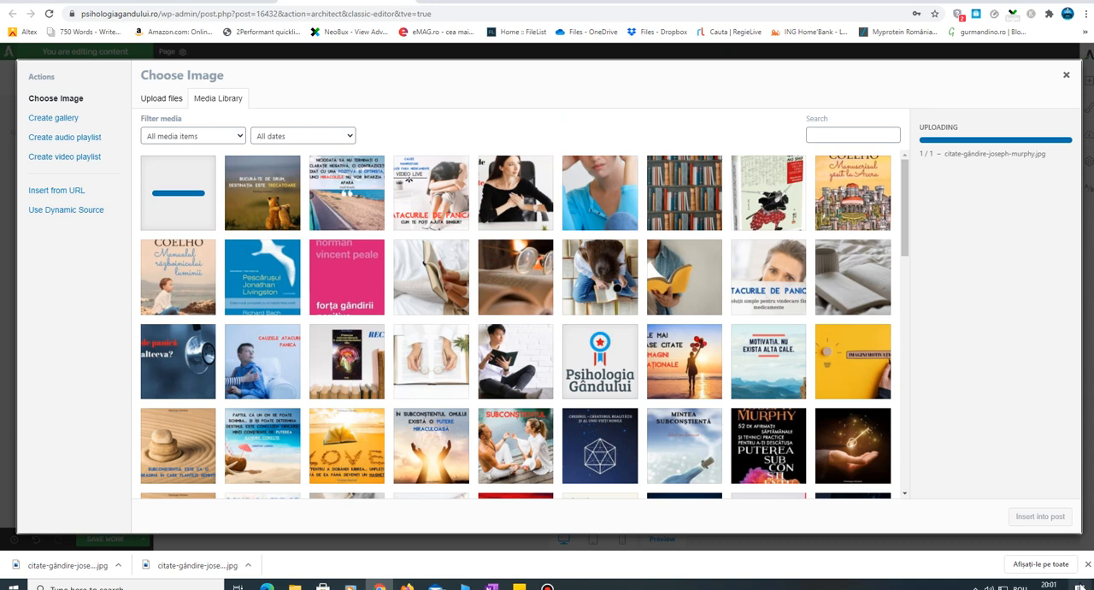
- Give the uploaded sunset image the alt text "citate motivationale", caption "citate motivationale despre viata" and description "citate motivationale deosebite"
click(190, 201)
click(992, 285)
text(citate motivationale)
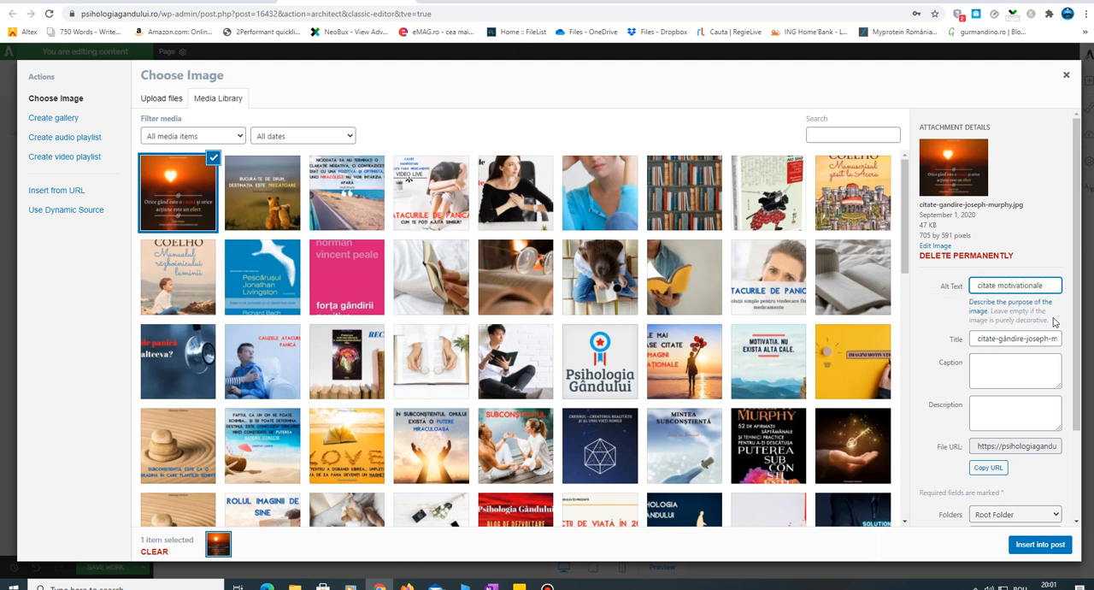
click(991, 368)
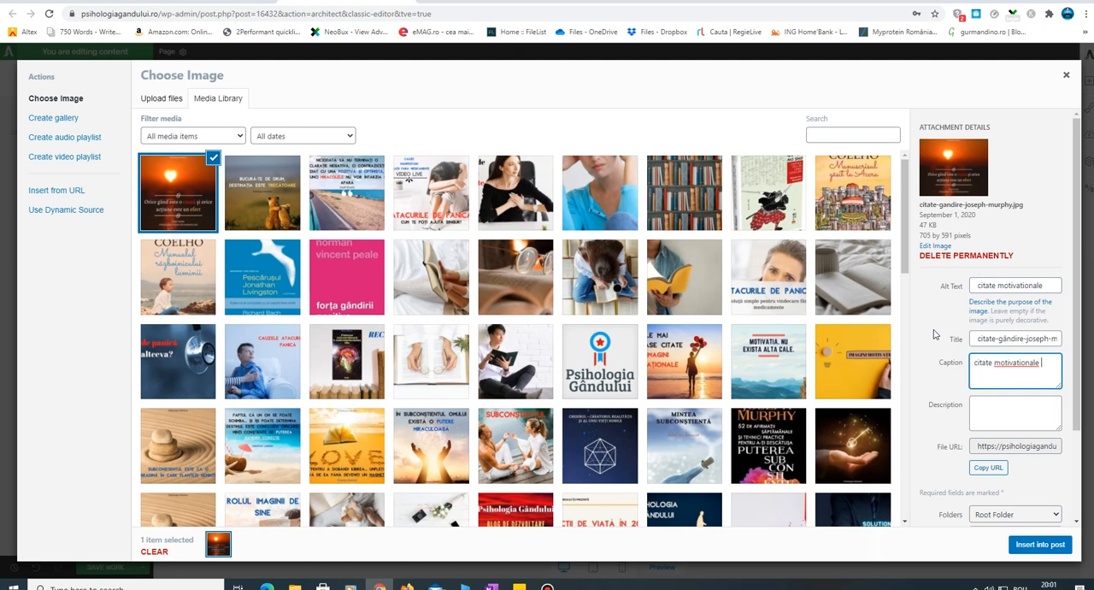
click(992, 405)
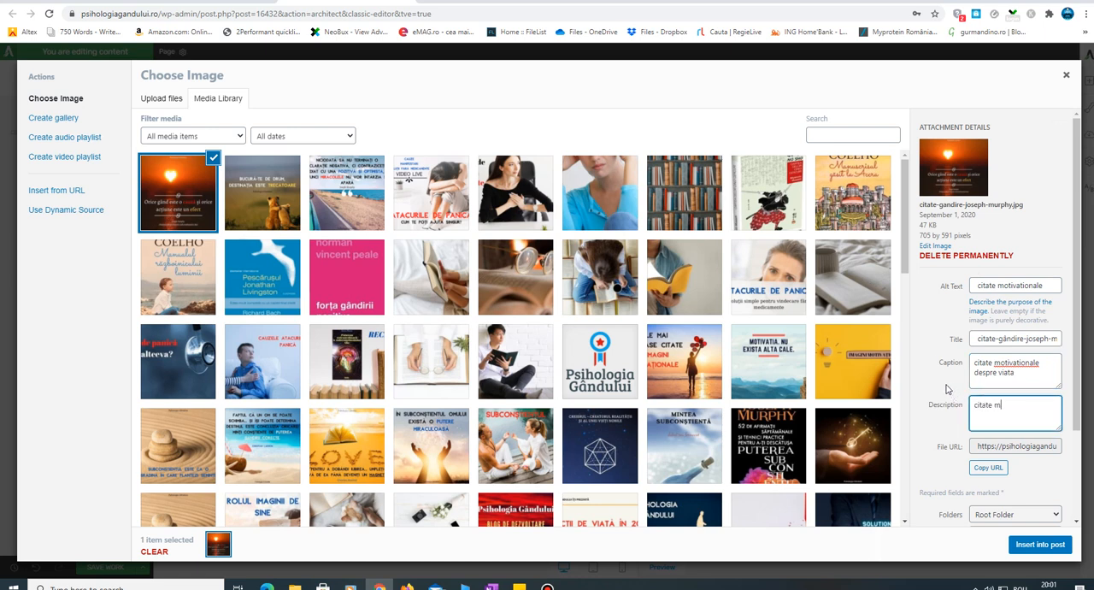
text(sebite)
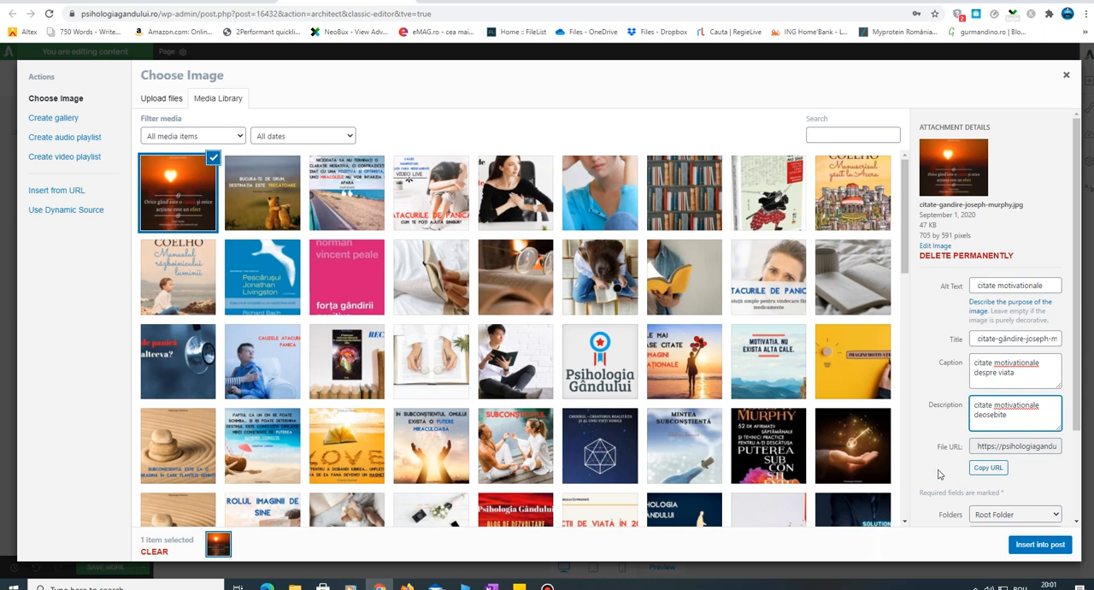
- Insert the sunset quote image into the third column and turn off its caption text
scroll(1080, 297, down, 1)
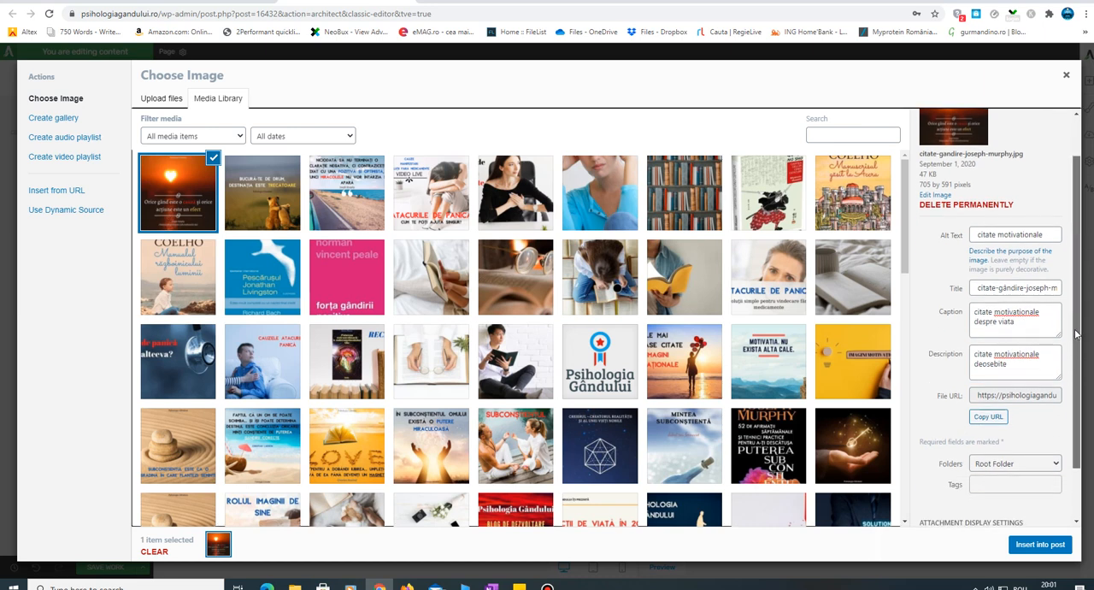
click(1045, 545)
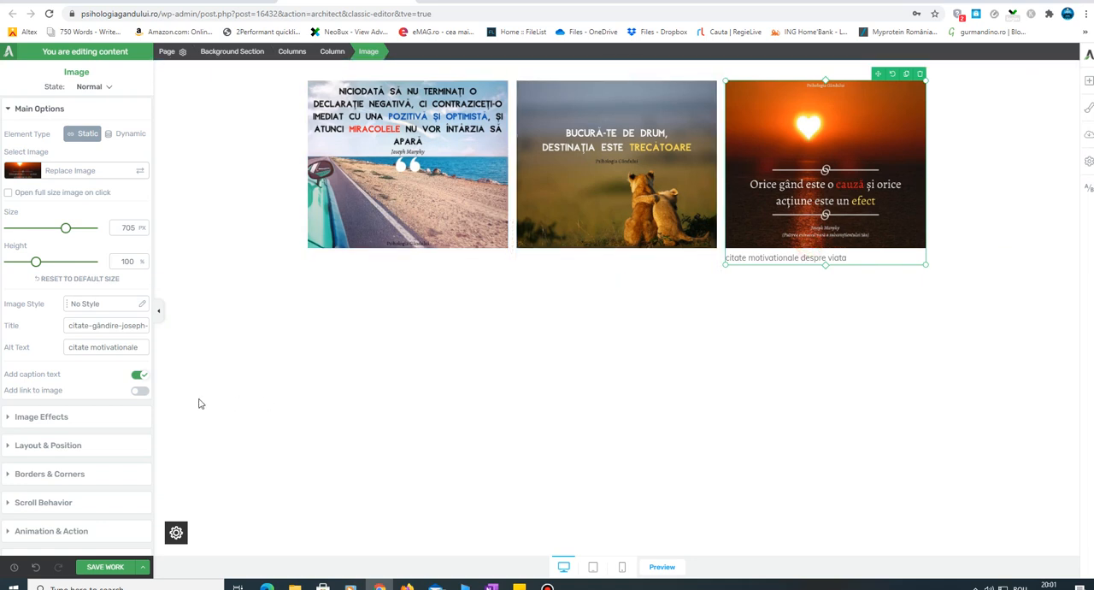
click(134, 378)
click(884, 320)
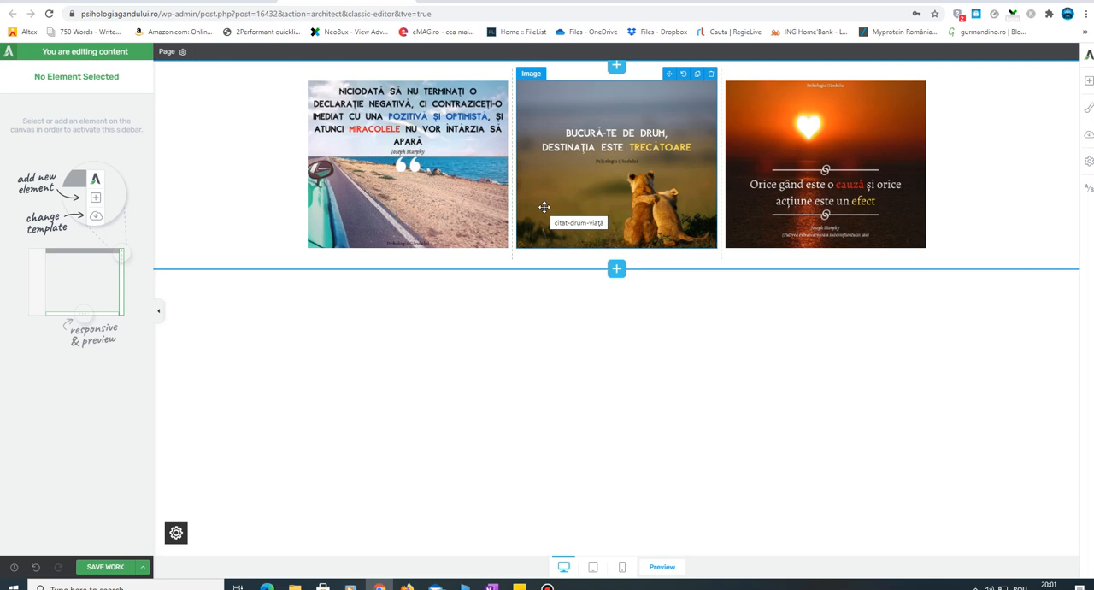
- Enable opening the full size image on click for the road, lion cubs and sunset quote images
click(439, 185)
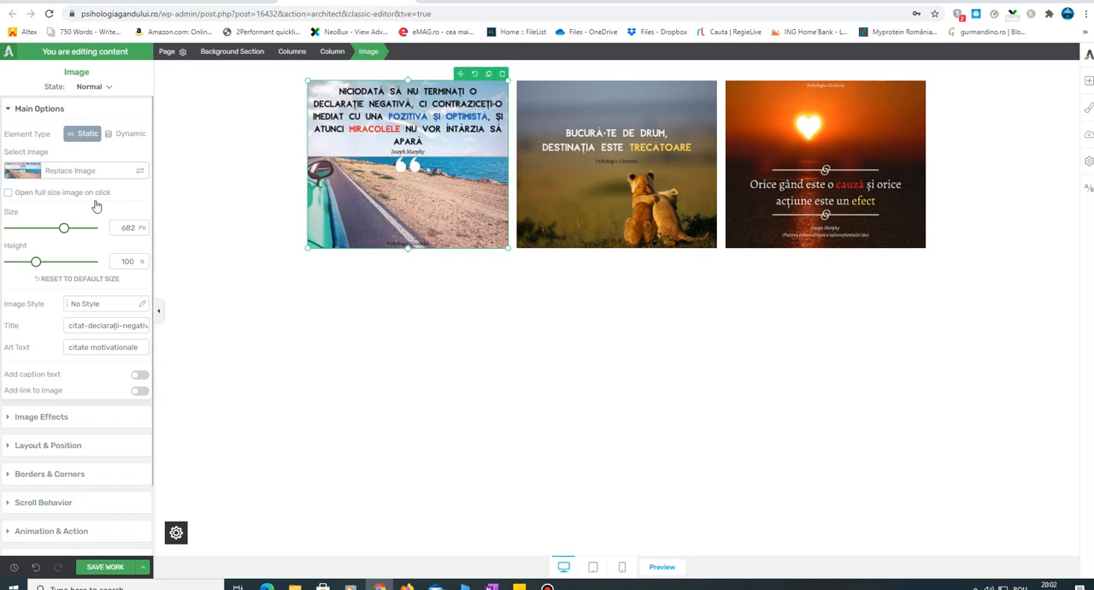
click(9, 192)
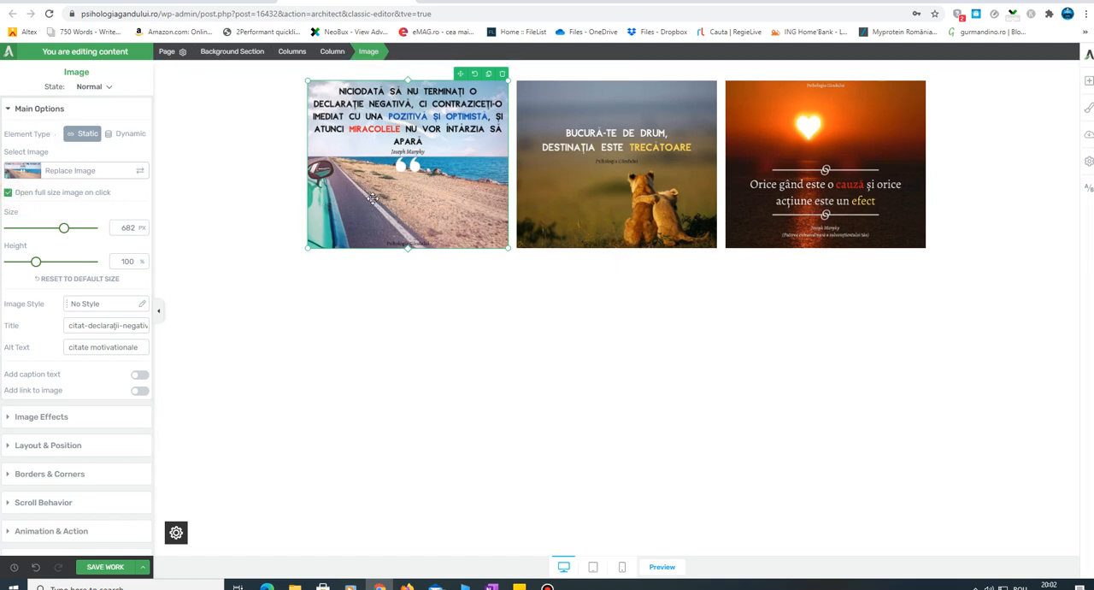
click(601, 119)
click(8, 193)
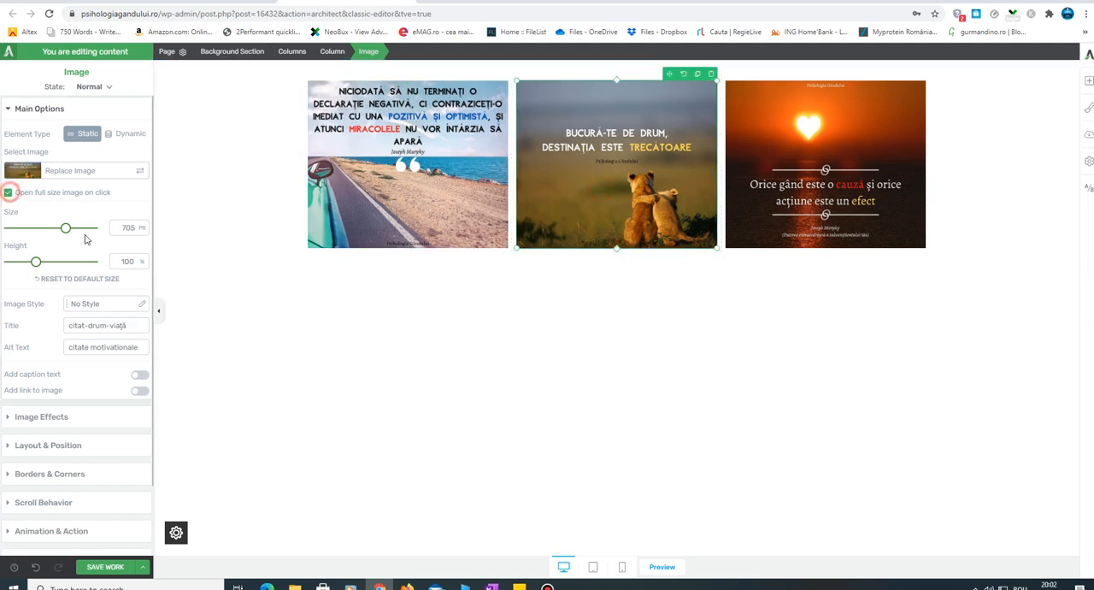
click(823, 158)
click(9, 193)
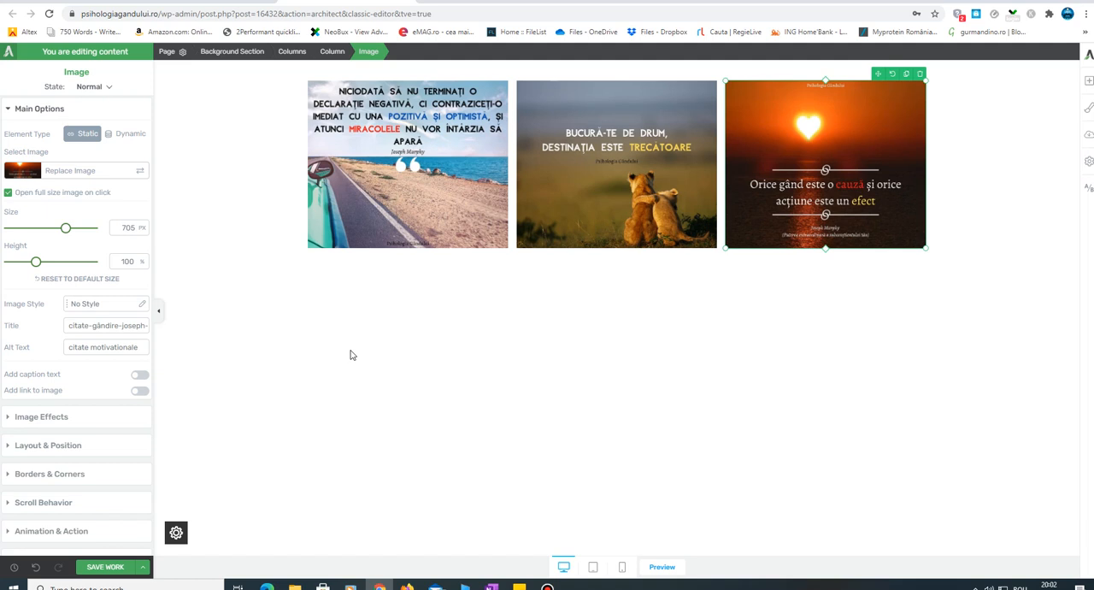
- Save the page and open a preview of its saved version
click(104, 570)
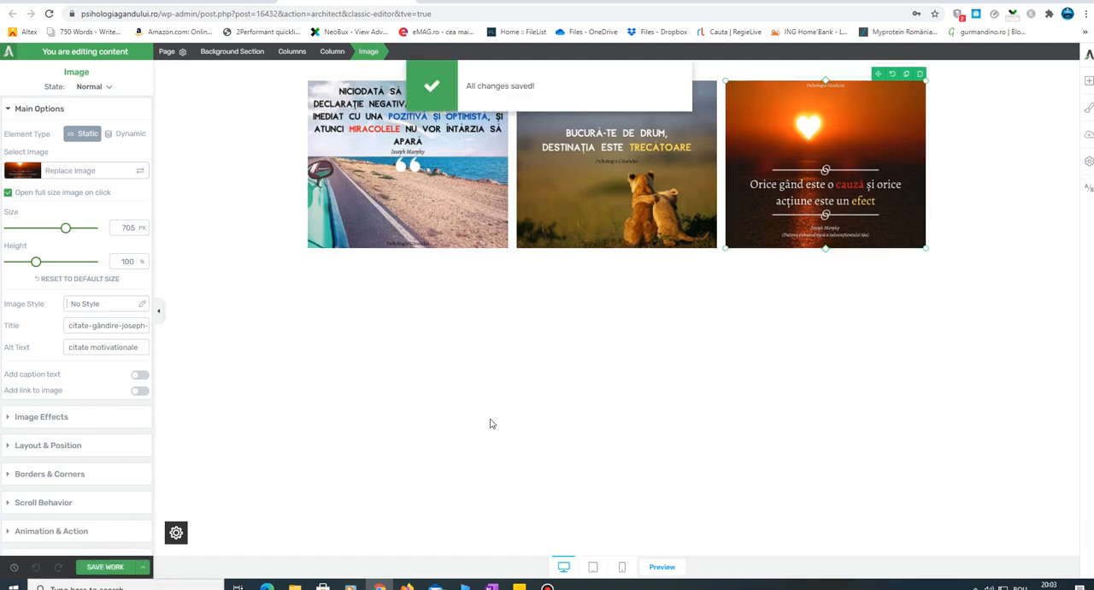
click(143, 567)
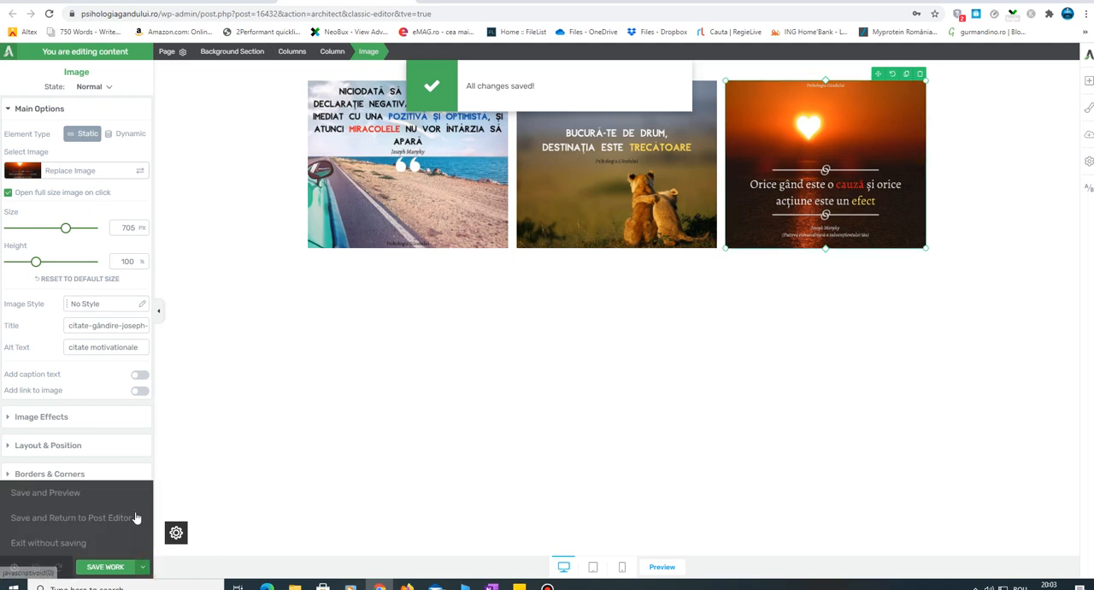
click(86, 501)
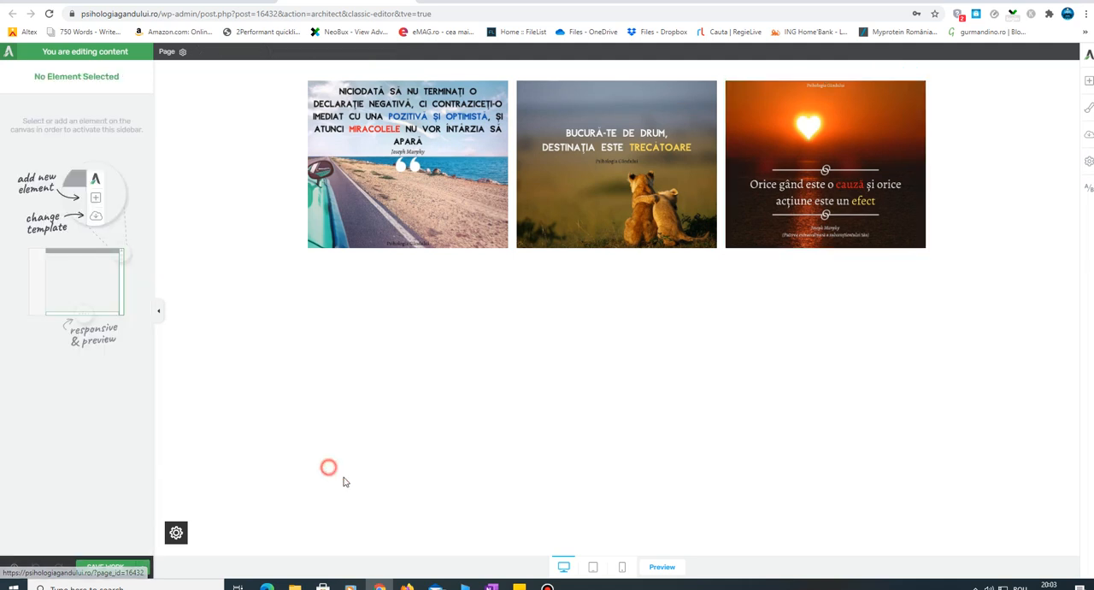
click(673, 574)
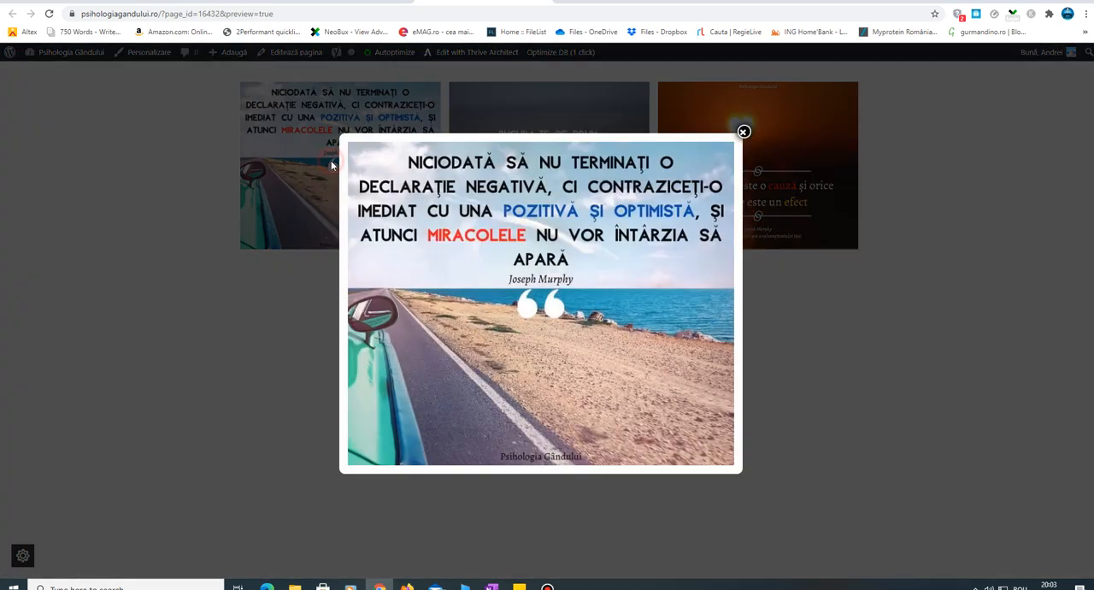
- Check the full-size view of the road quote image and the lion cubs quote image in the preview
click(330, 162)
click(870, 357)
click(516, 169)
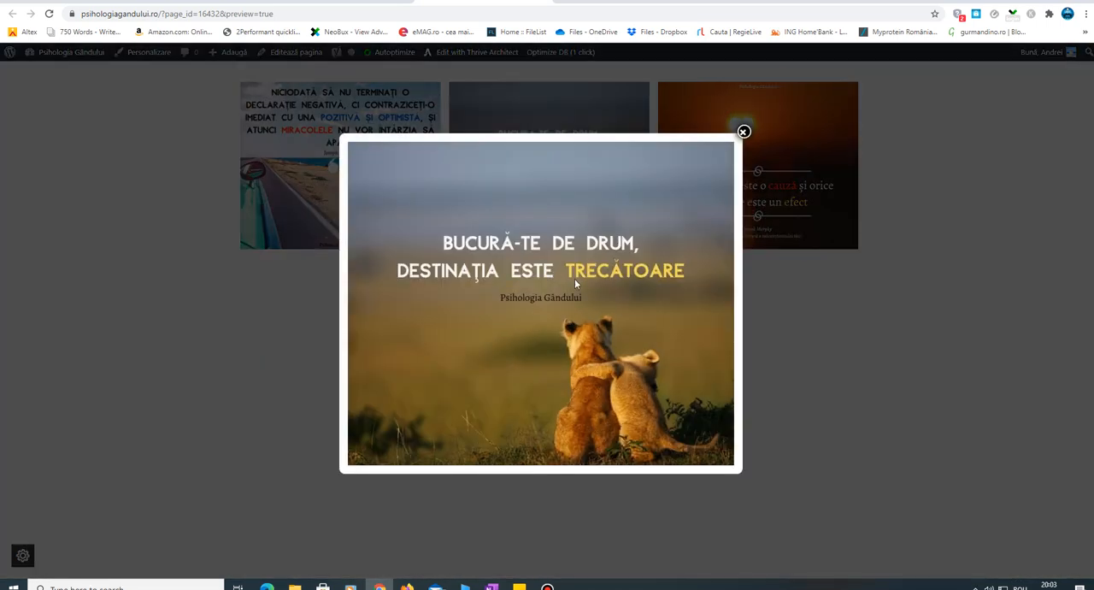
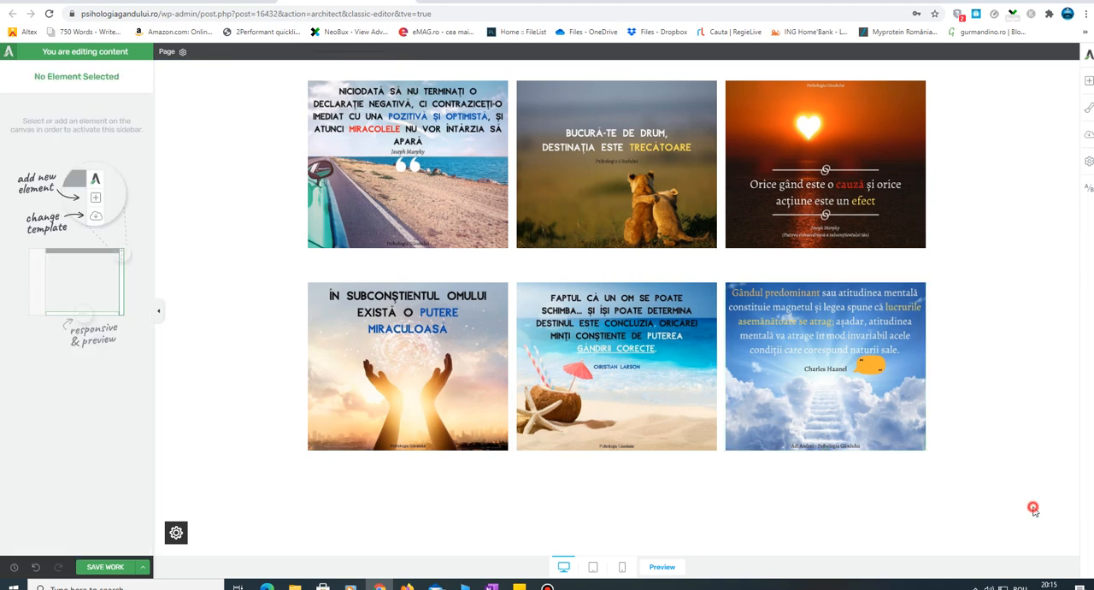
- Save the page, check how the quote images stack in the mobile view, and return to the desktop view
click(133, 566)
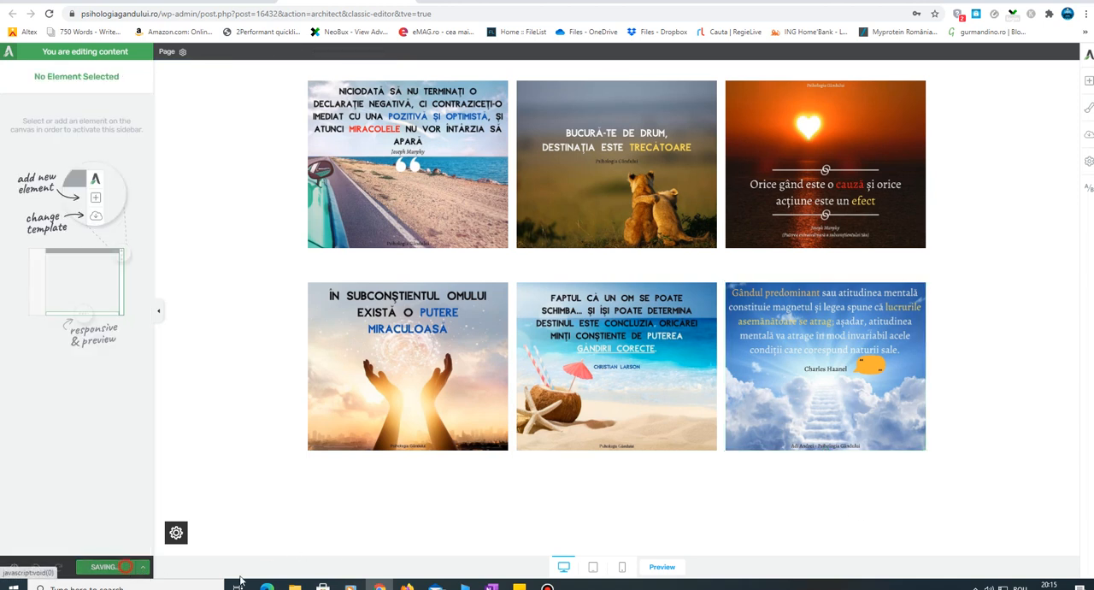
click(622, 567)
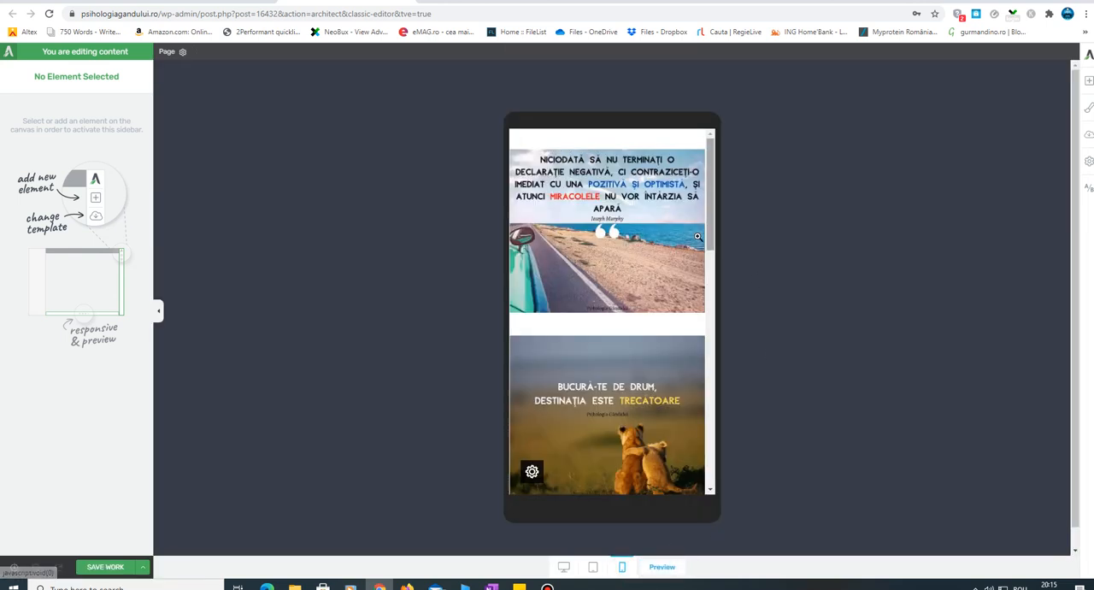
drag(716, 237, 731, 482)
click(563, 567)
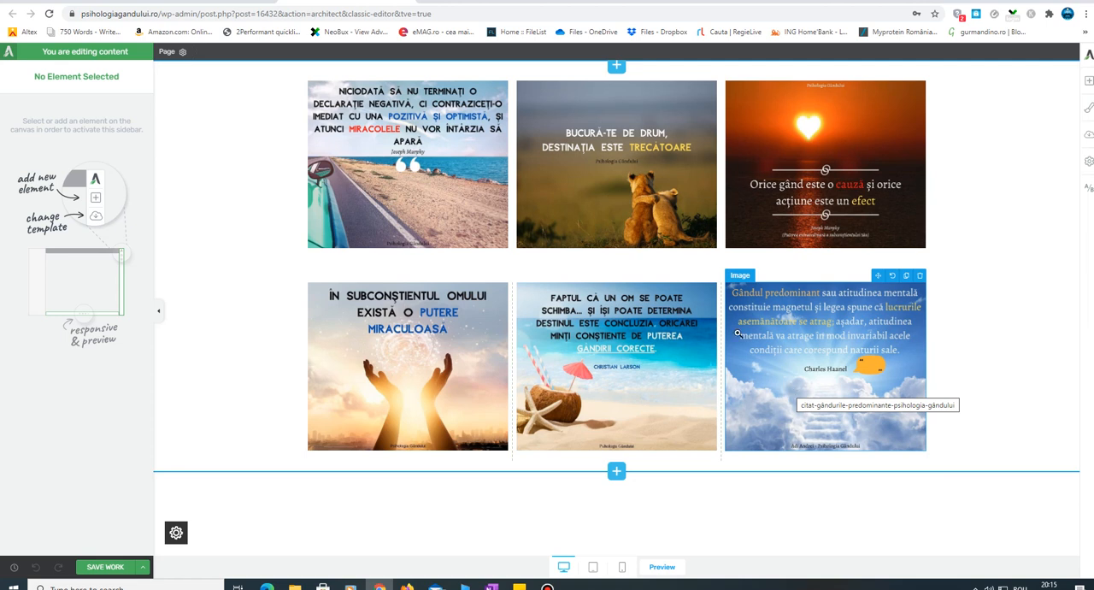
- Add an empty Image element below the second row of quote images and duplicate it to get three placeholders
click(1089, 83)
mouse_move(1051, 159)
mouse_down()
mouse_move(451, 486)
mouse_move(427, 484)
mouse_up()
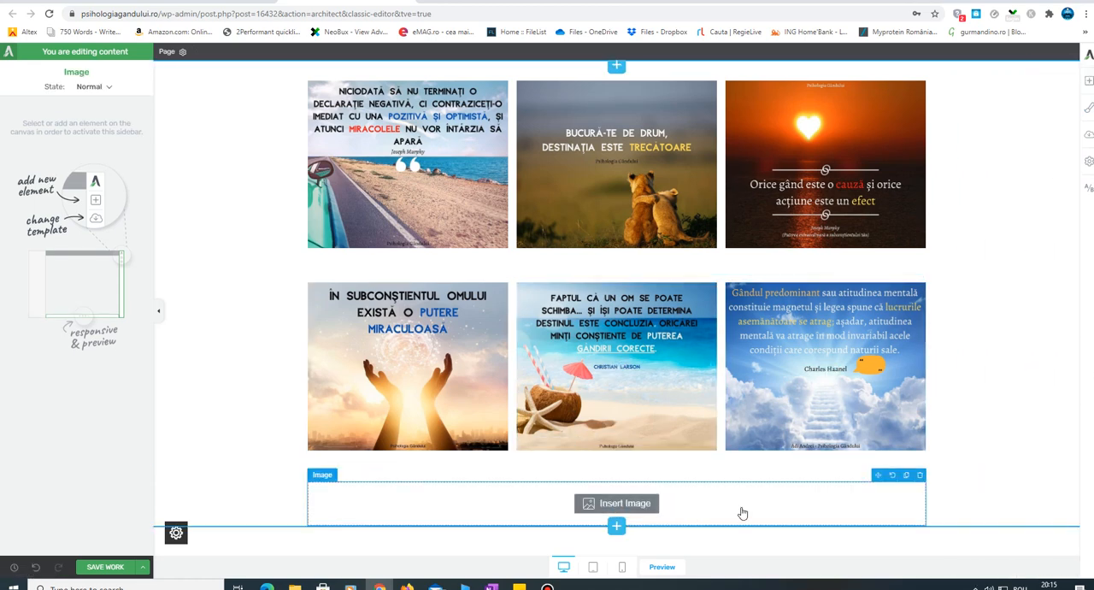
click(1067, 77)
click(907, 476)
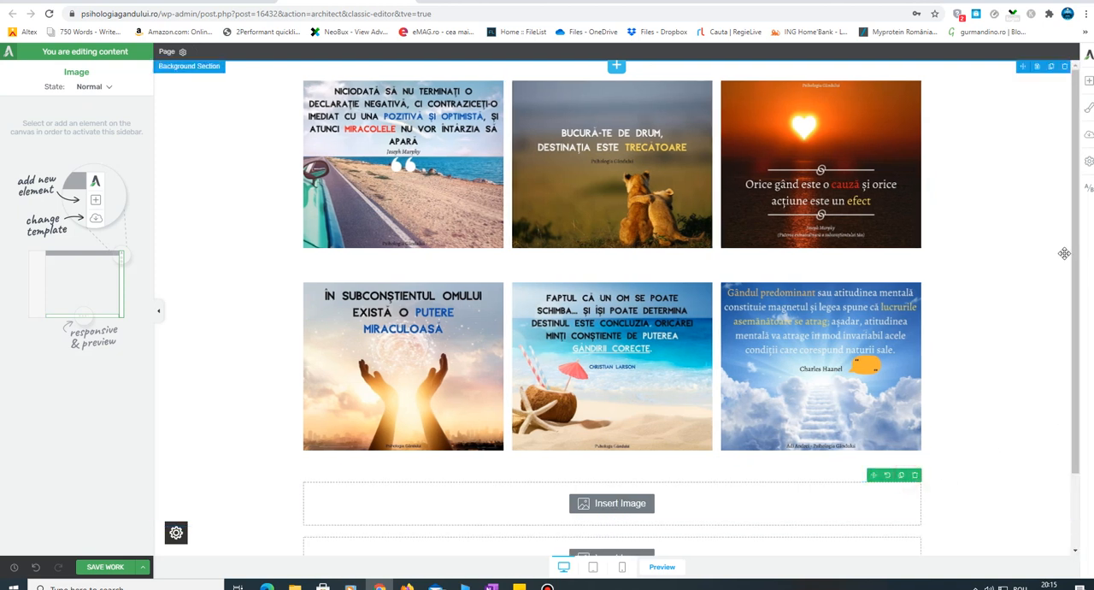
scroll(1073, 363, down, 1)
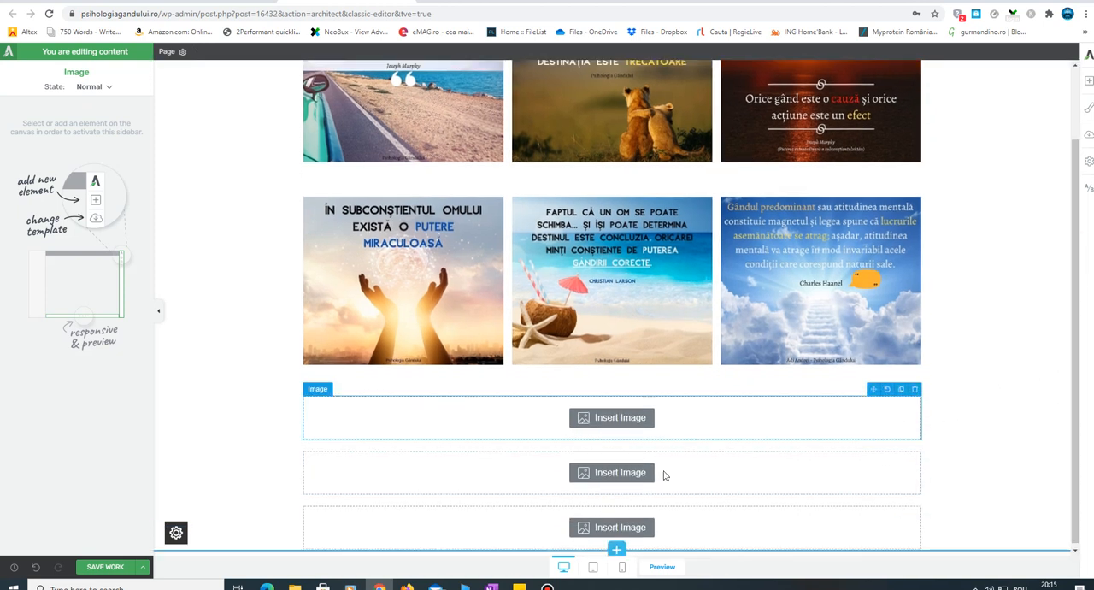
- Arrange the three empty image placeholders side by side as a third row of columns
drag(870, 445, 918, 419)
click(703, 523)
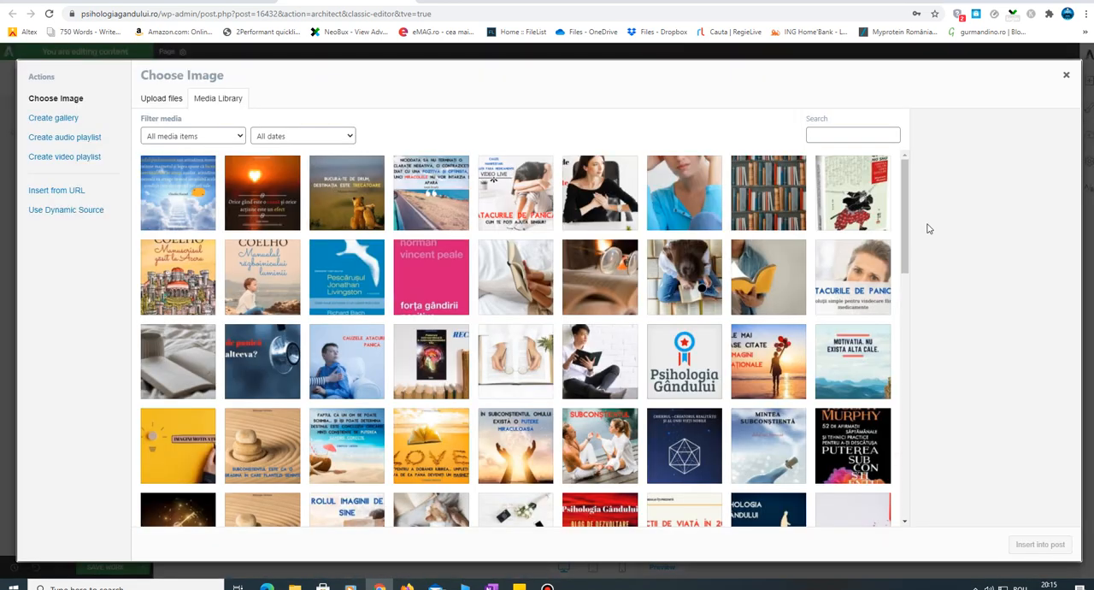
click(1068, 77)
click(873, 498)
drag(899, 490, 921, 477)
click(810, 516)
click(1066, 75)
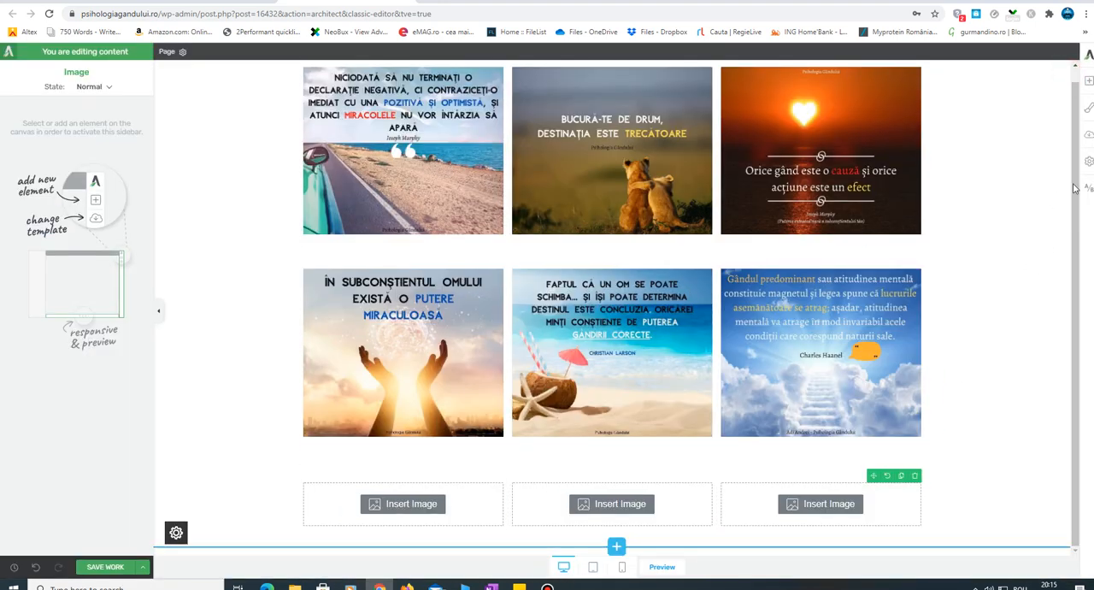
drag(1076, 183, 1075, 207)
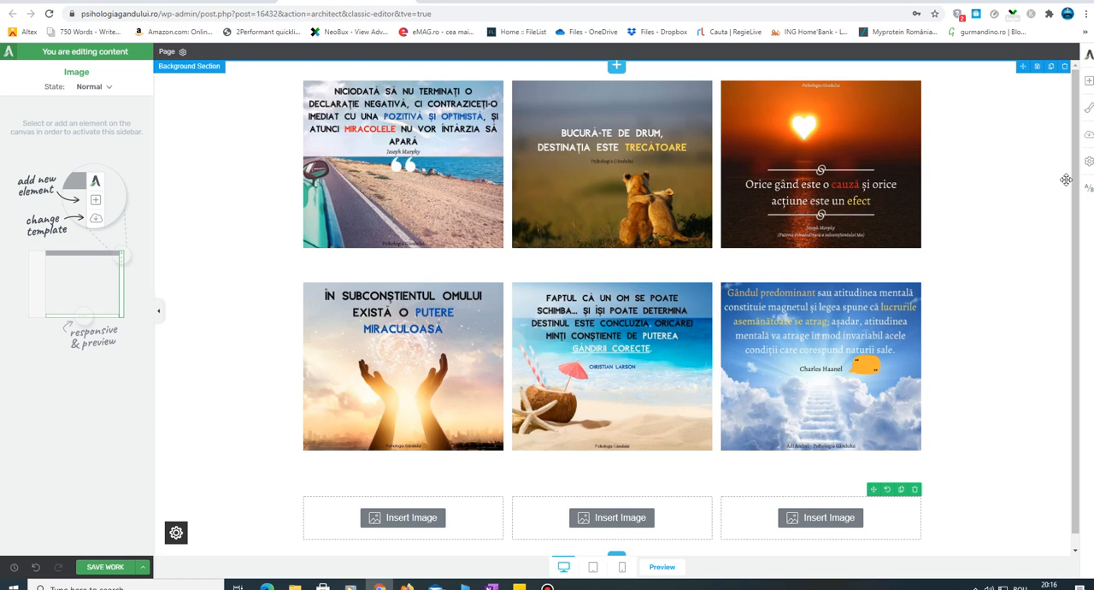
scroll(1026, 205, down, 1)
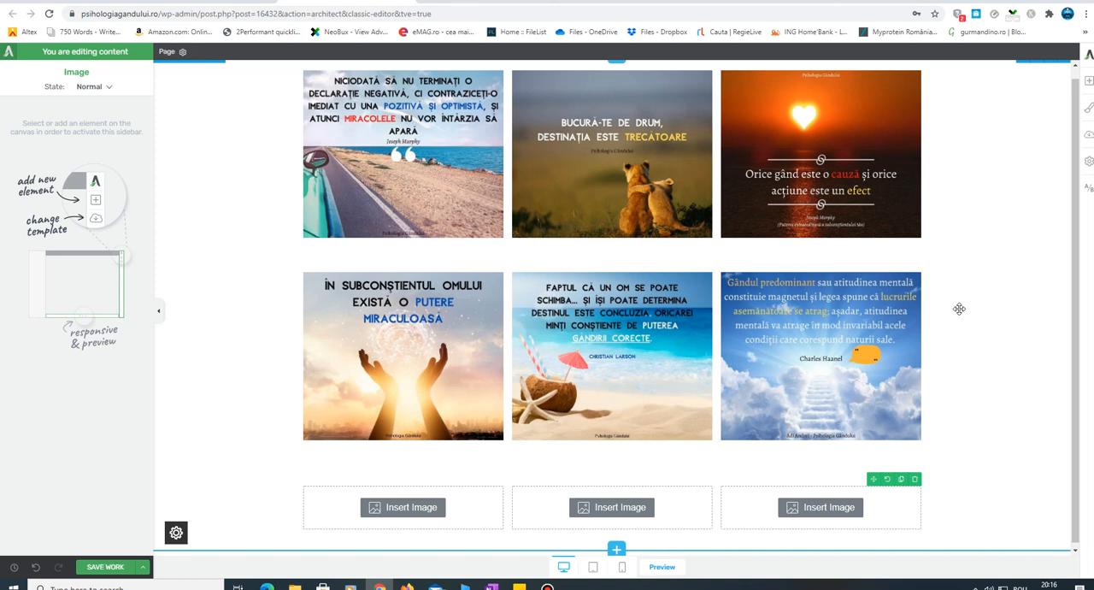
scroll(1041, 285, up, 1)
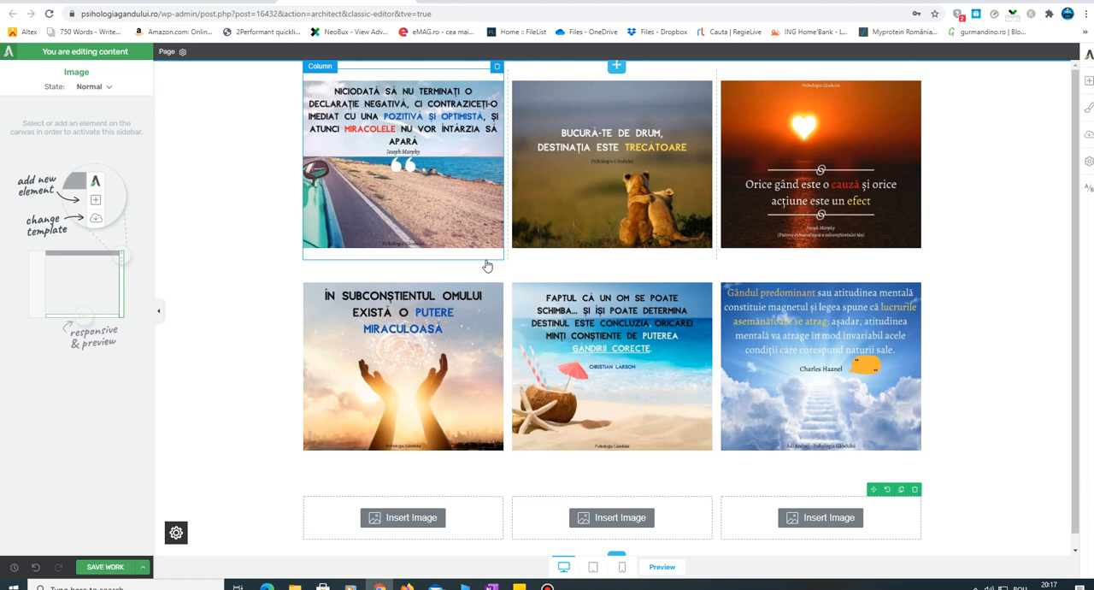
drag(1075, 229, 1081, 195)
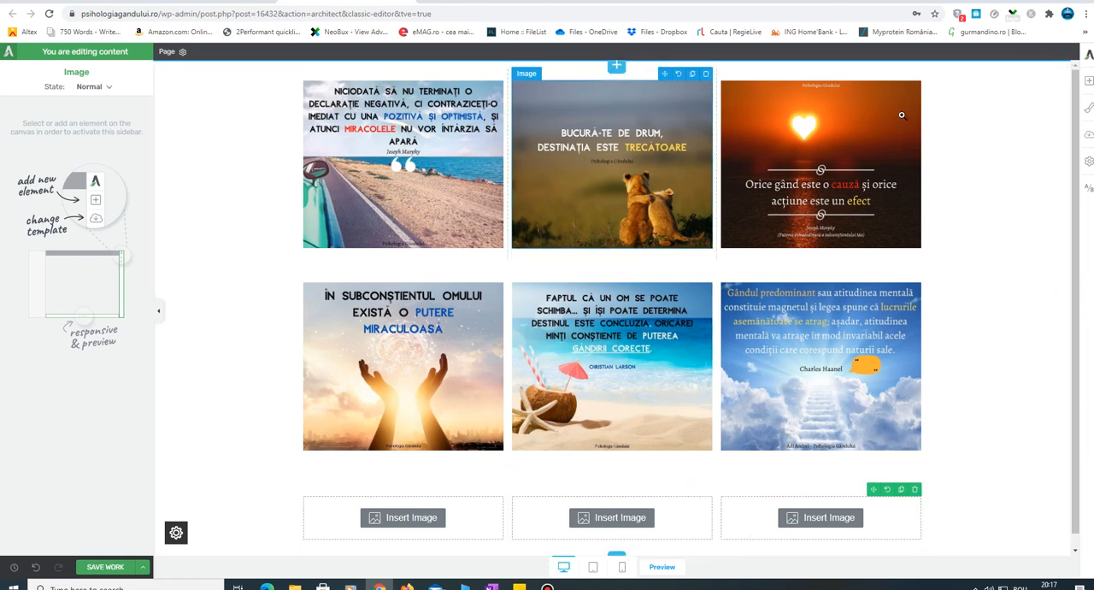
- Open the block library for the area above the first quote row and look through its Content Blocks types
click(1090, 81)
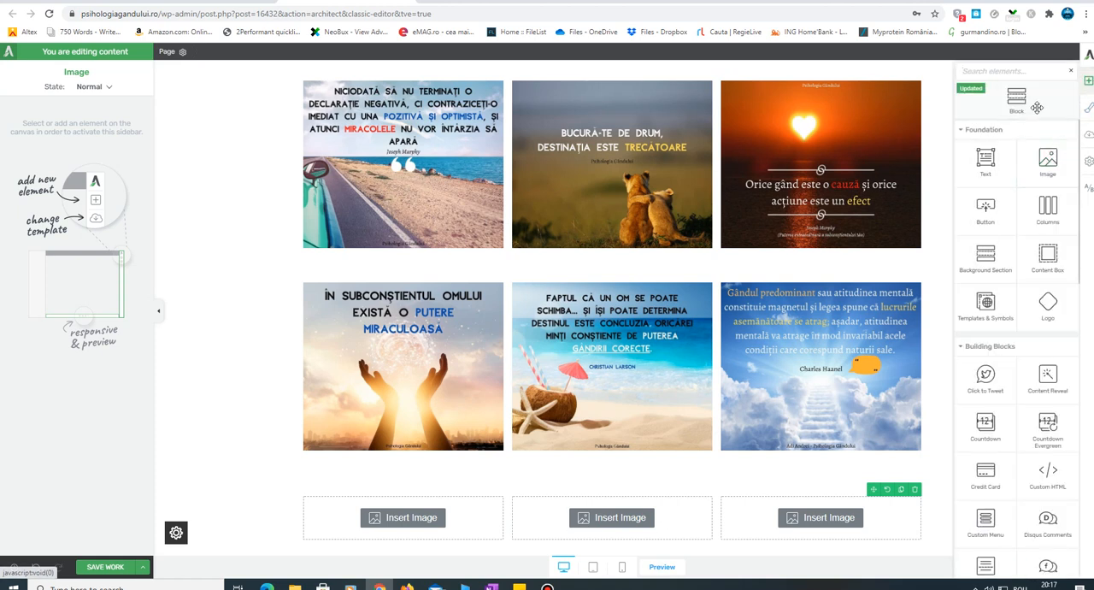
drag(1036, 113, 208, 196)
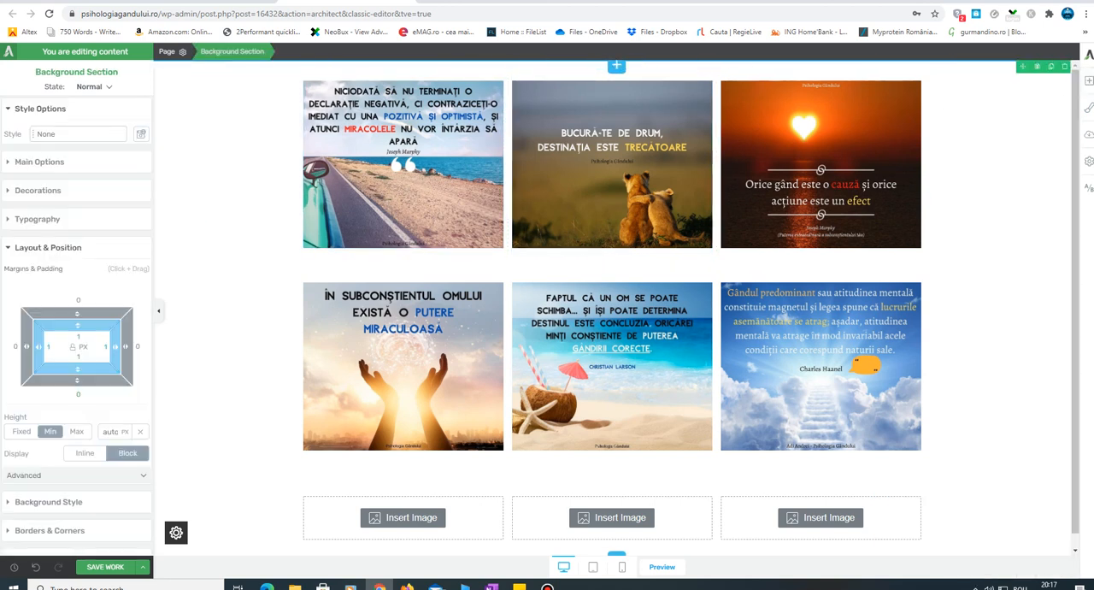
click(1089, 80)
click(231, 235)
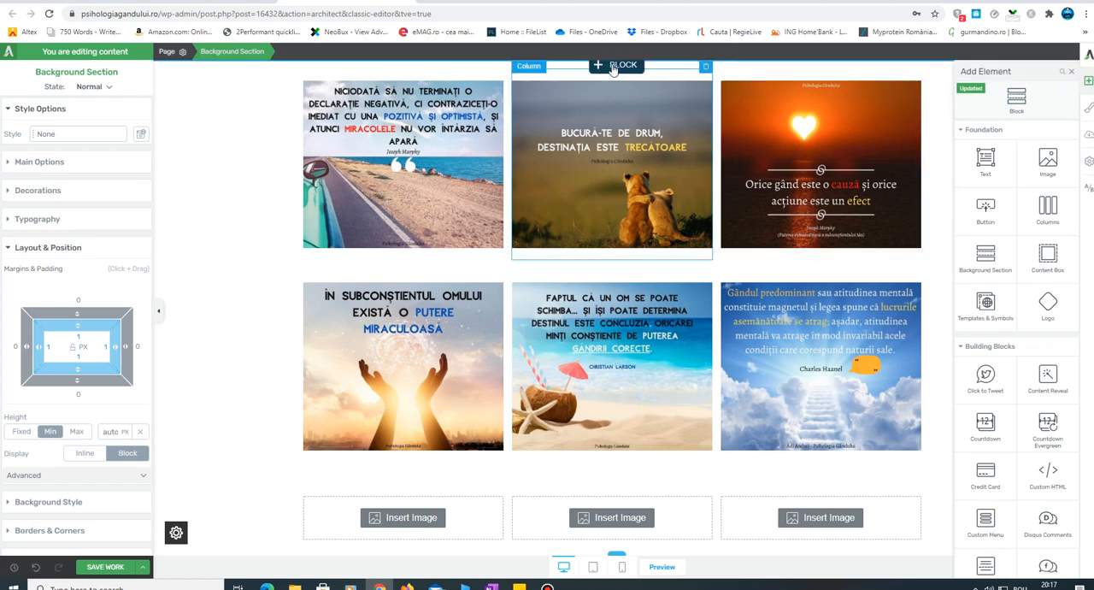
click(613, 67)
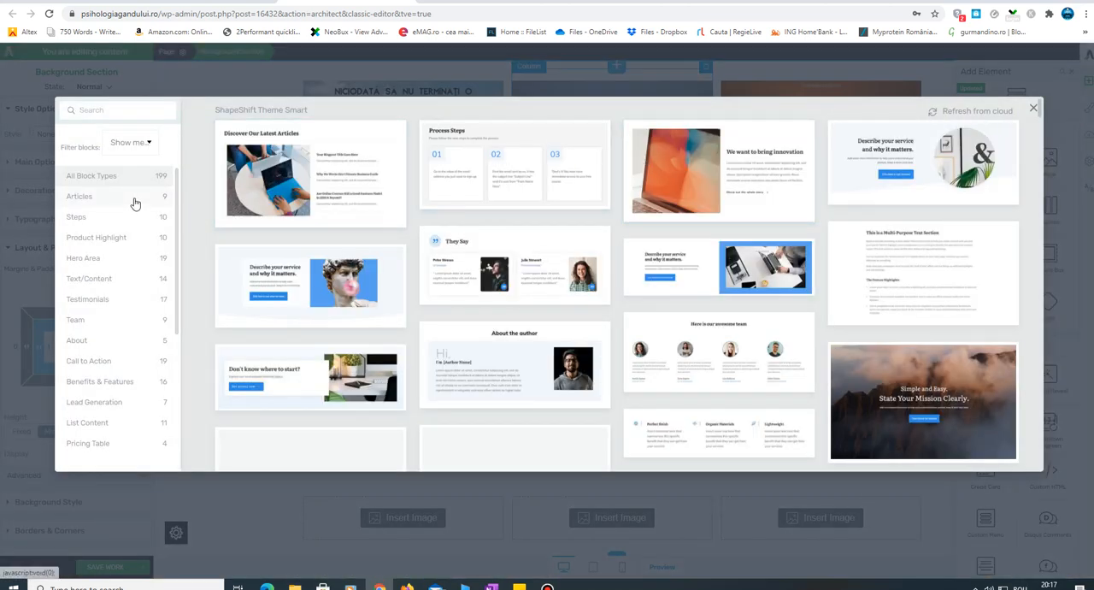
drag(177, 219, 189, 355)
click(134, 143)
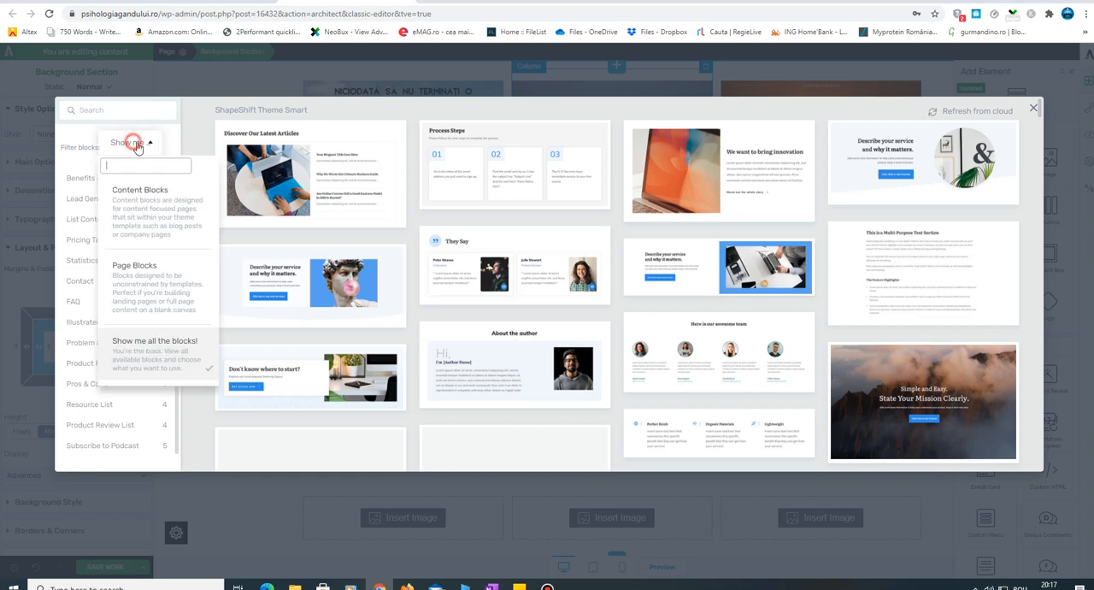
click(157, 201)
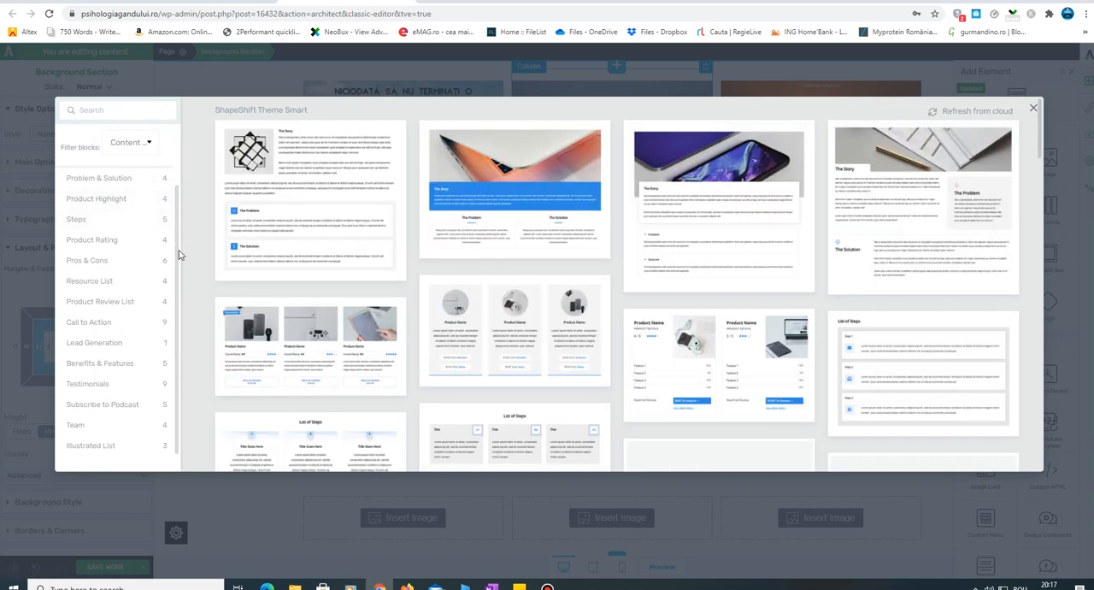
scroll(175, 238, up, 1)
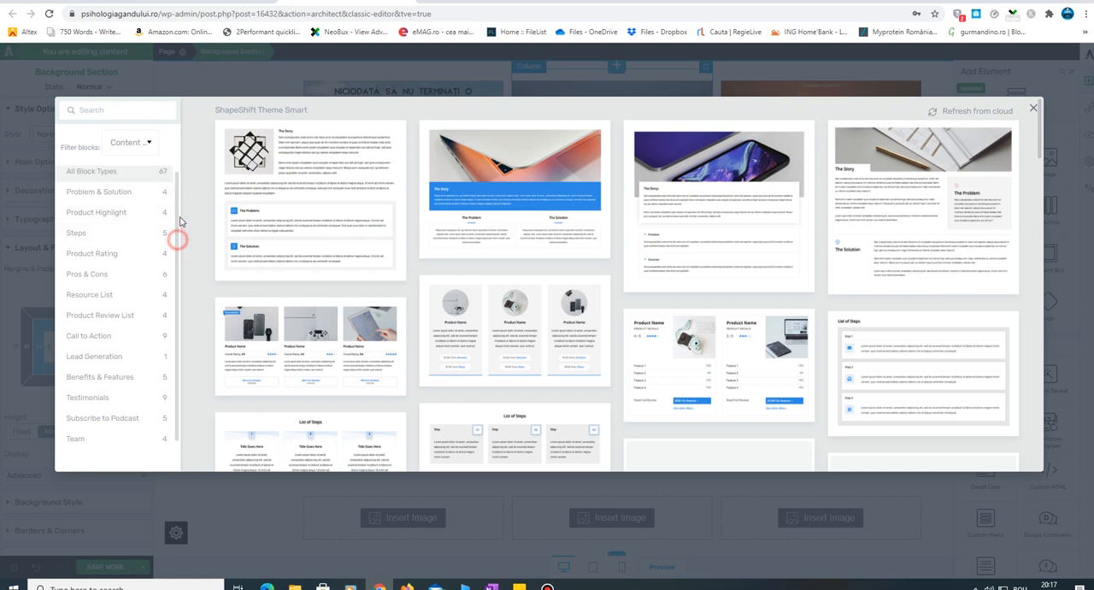
scroll(179, 235, down, 1)
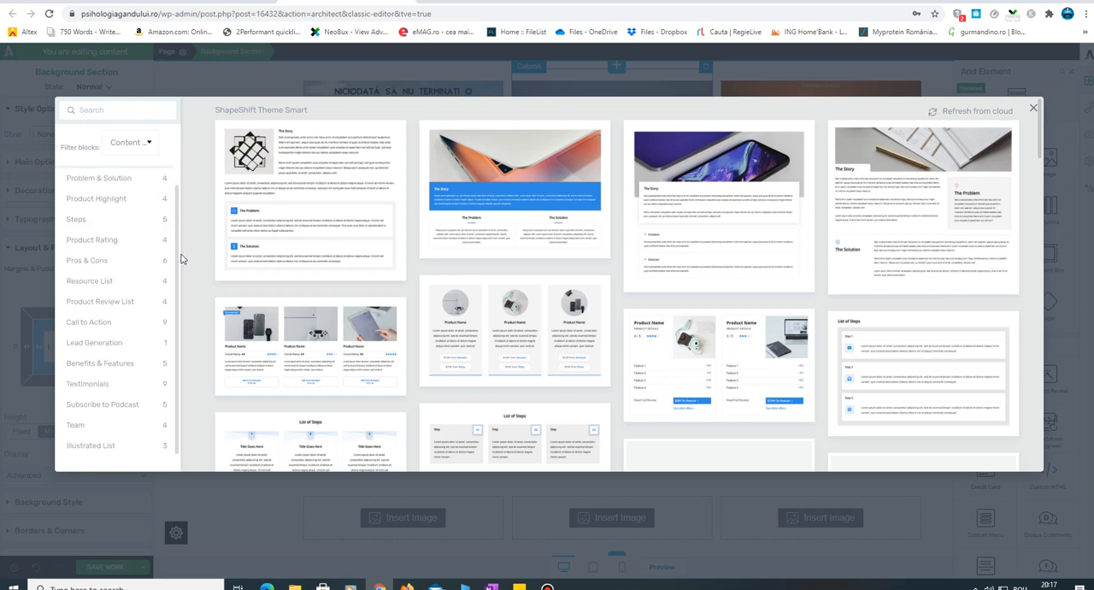
- Search the block library for "topbar" and clear the search
click(101, 110)
text(topbar)
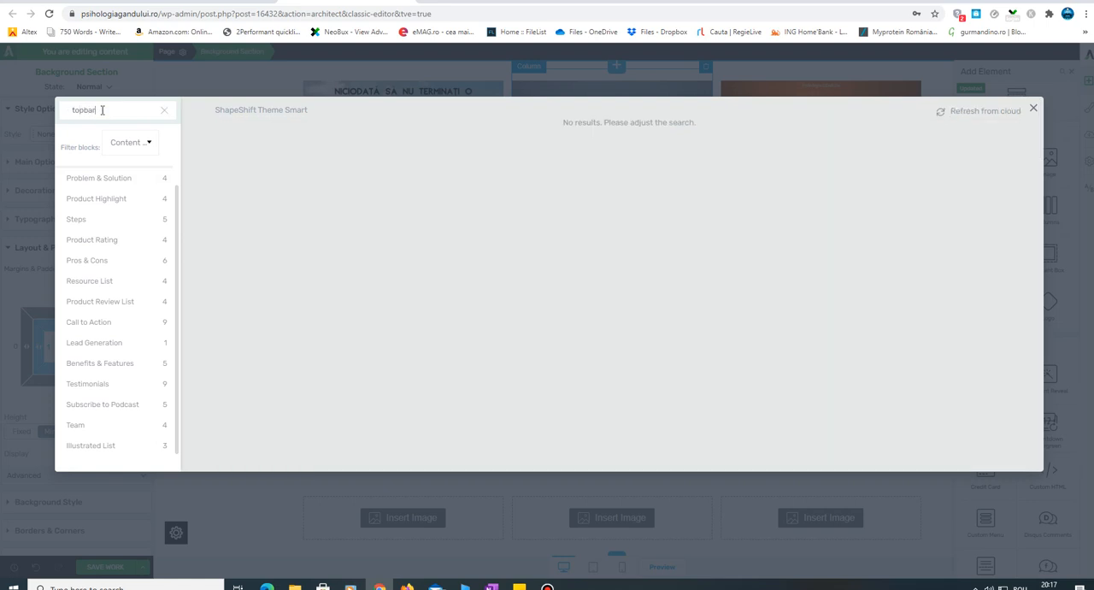
key(BackSpace)
key(BackSpace)
key(BackSpace)
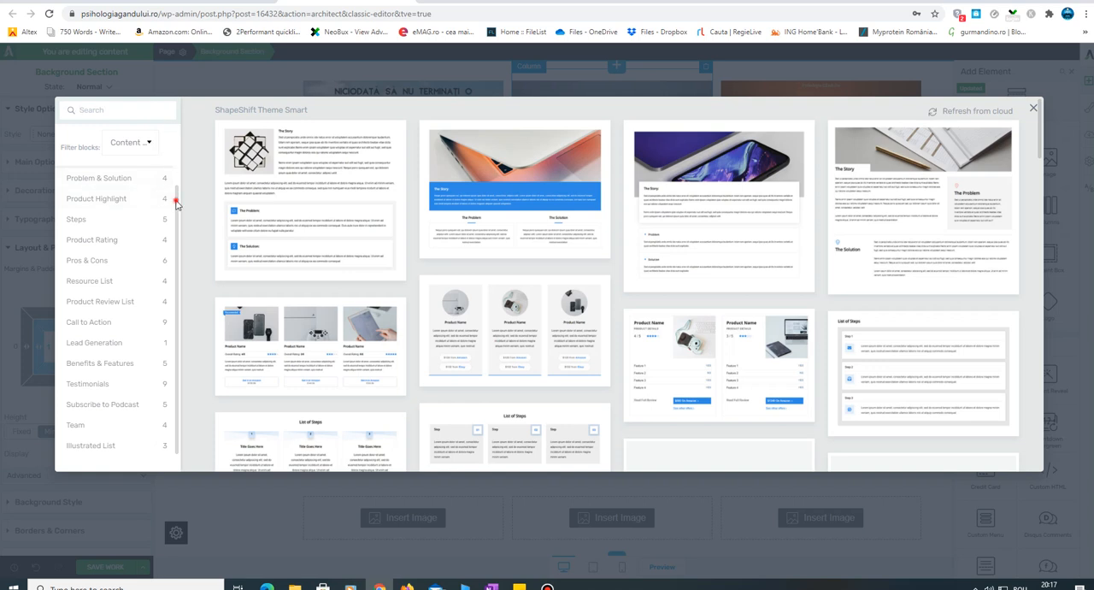
scroll(176, 203, up, 1)
scroll(182, 237, down, 1)
- Remove the Content Blocks filter, browse all available blocks for a suitable header, and close the block library
click(130, 147)
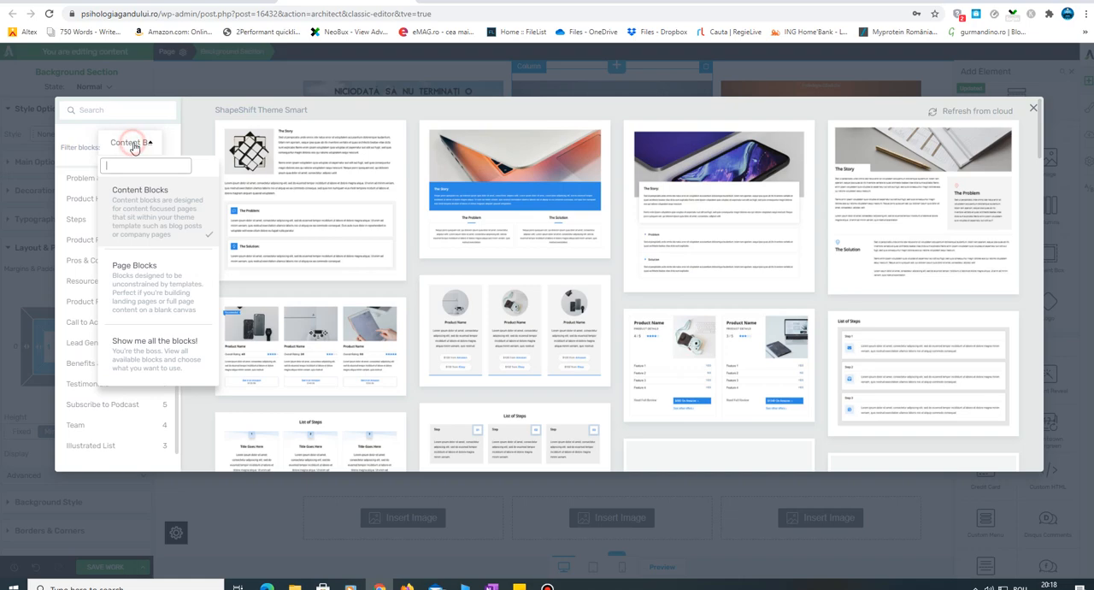
click(152, 339)
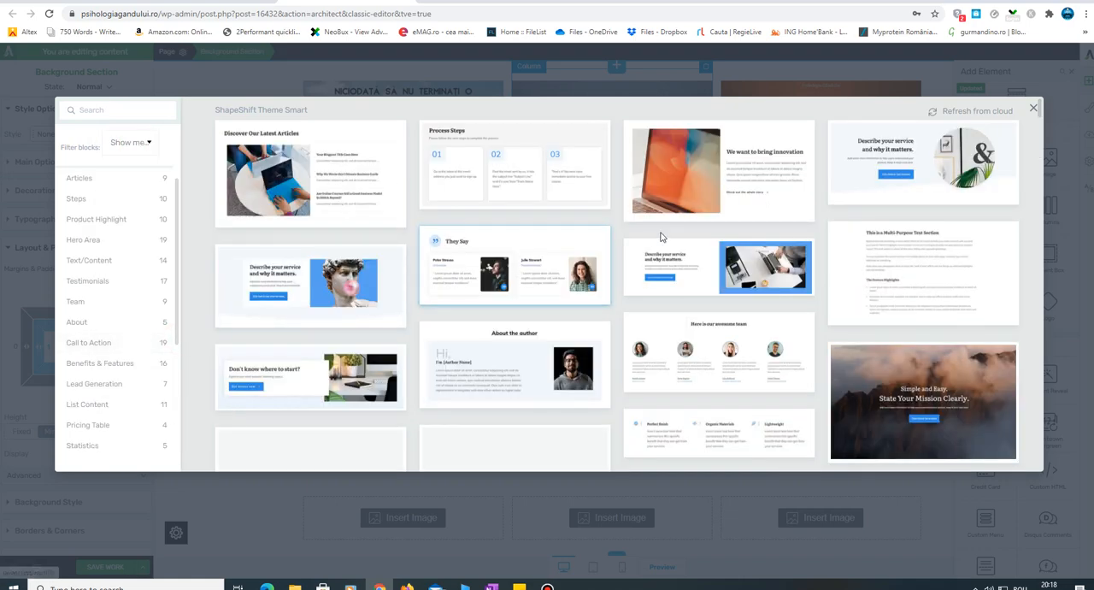
drag(1040, 111, 1052, 398)
scroll(605, 384, down, 3)
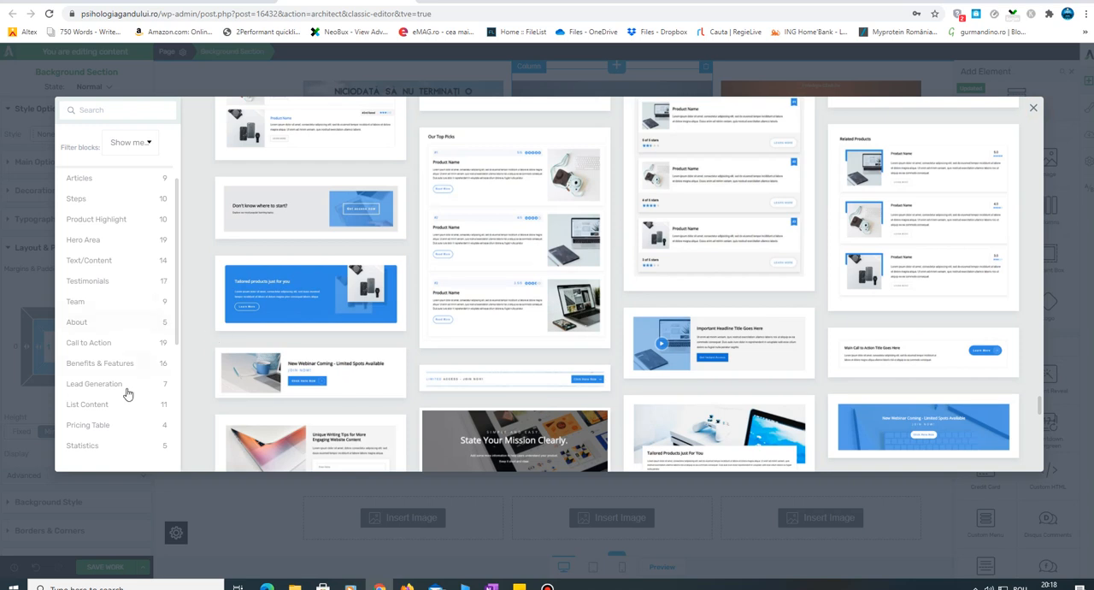
drag(178, 287, 188, 402)
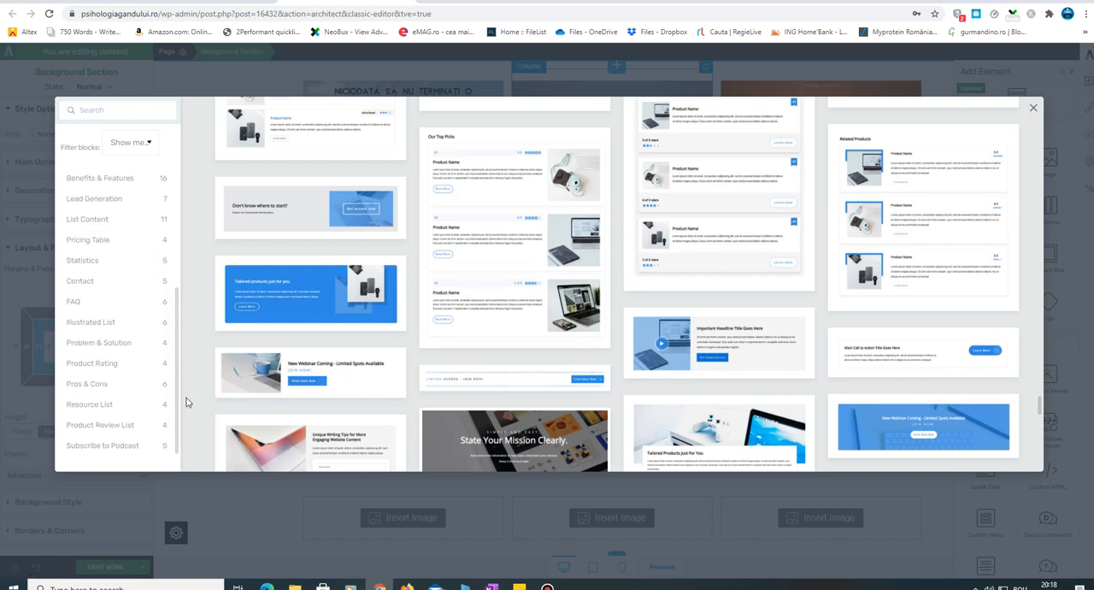
click(1033, 108)
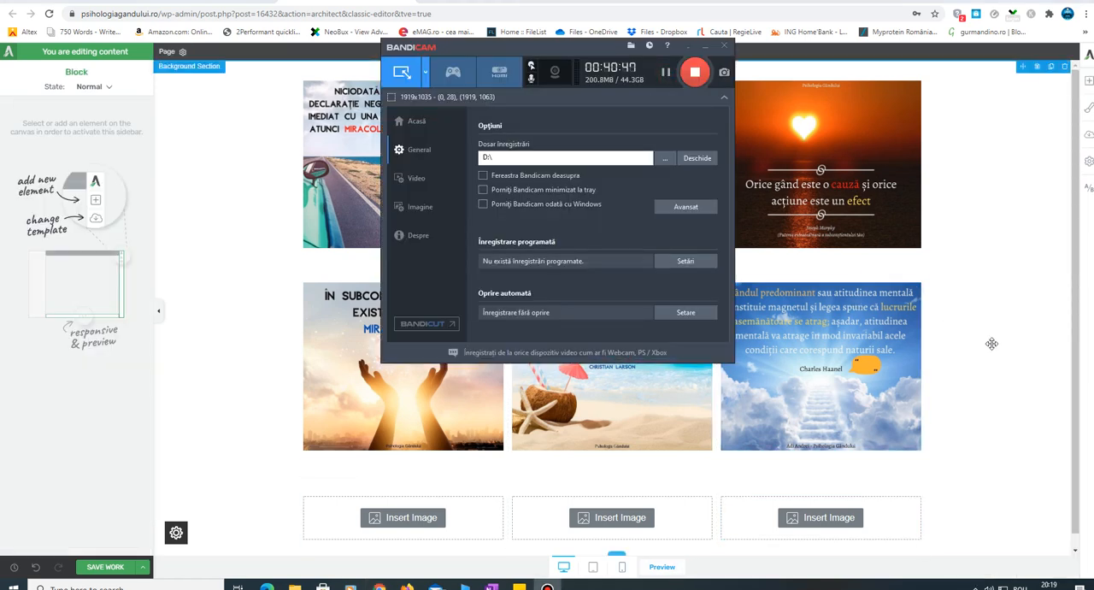
- Add a Custom Menu element above the first row of quote images
click(1000, 345)
click(1000, 345)
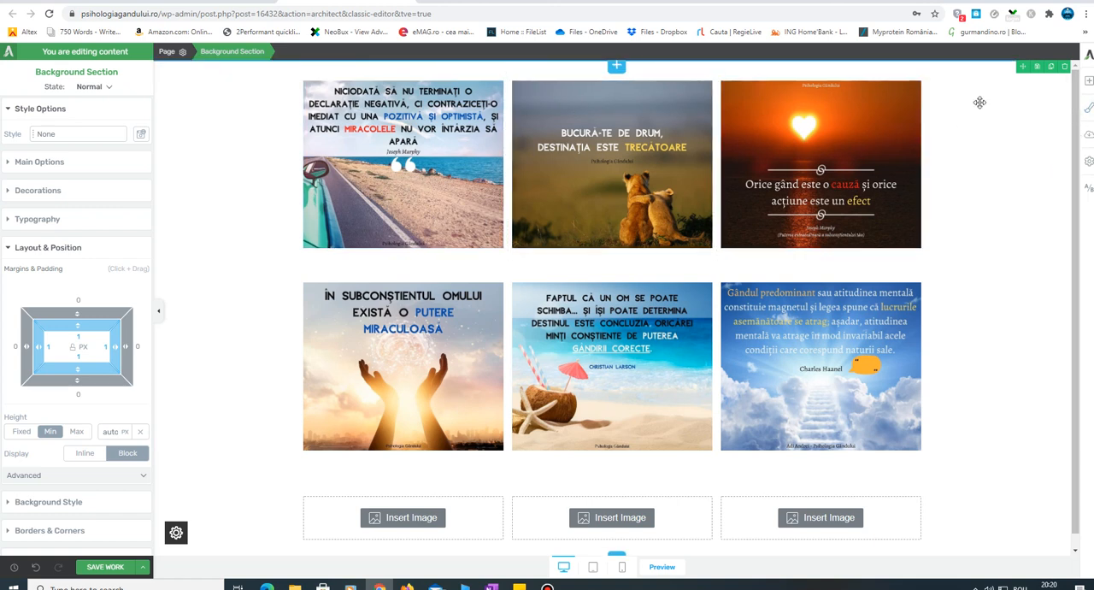
click(1089, 82)
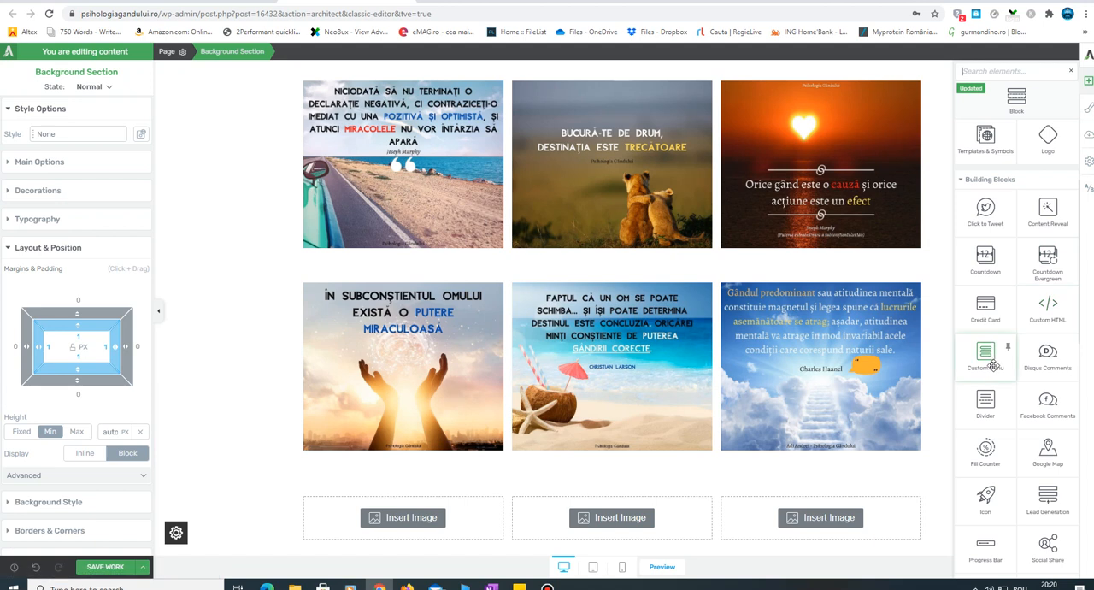
drag(990, 366, 612, 83)
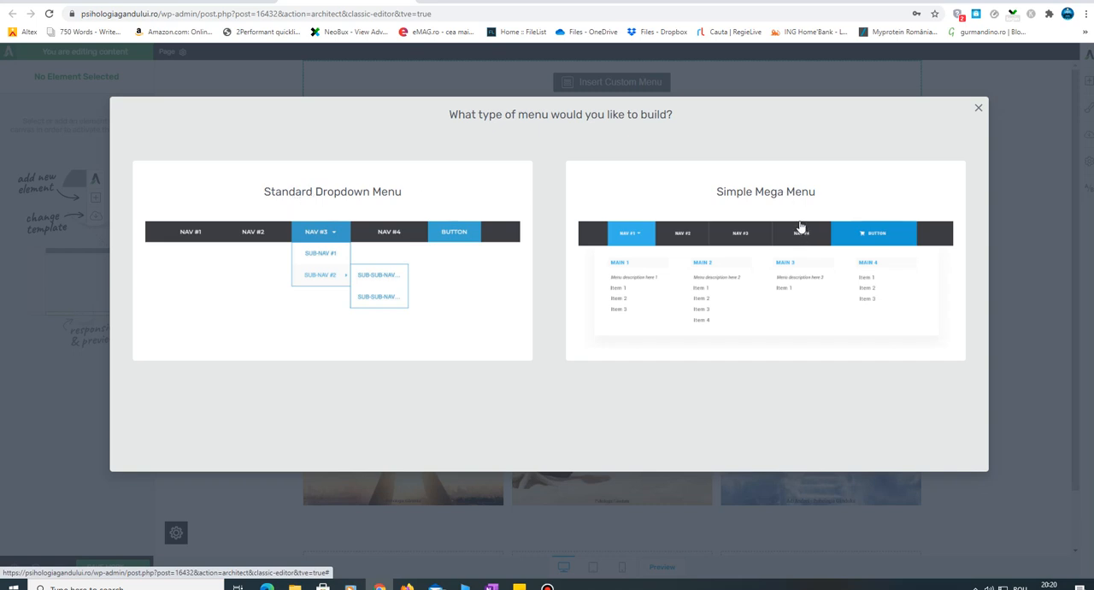
- Choose a Standard Dropdown Menu with the WordPress menu "Meniu principal" as its source and proceed to the menu templates
click(368, 197)
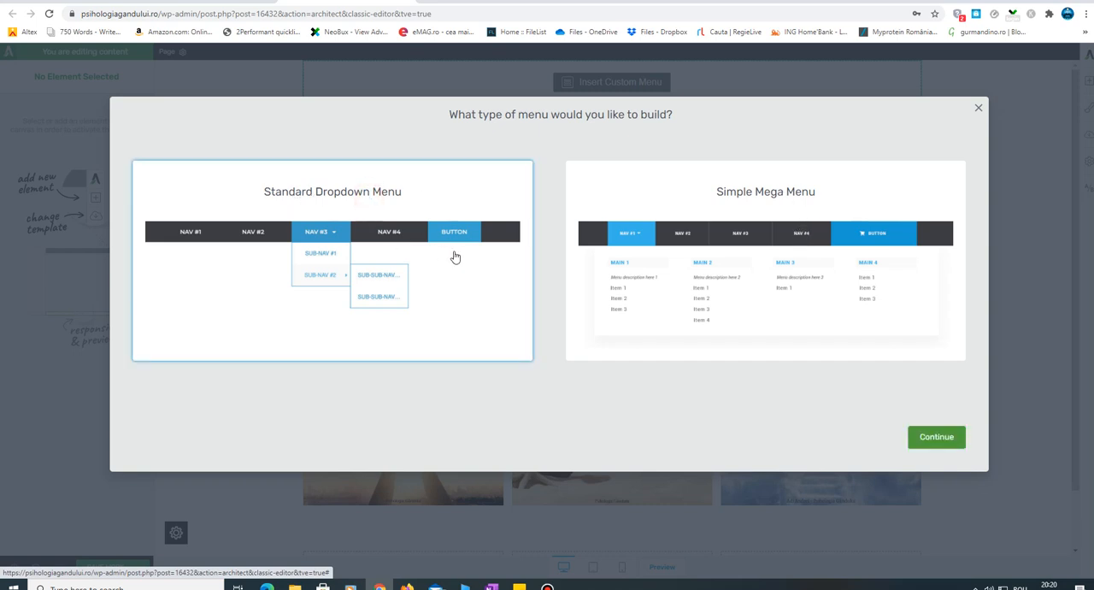
click(937, 438)
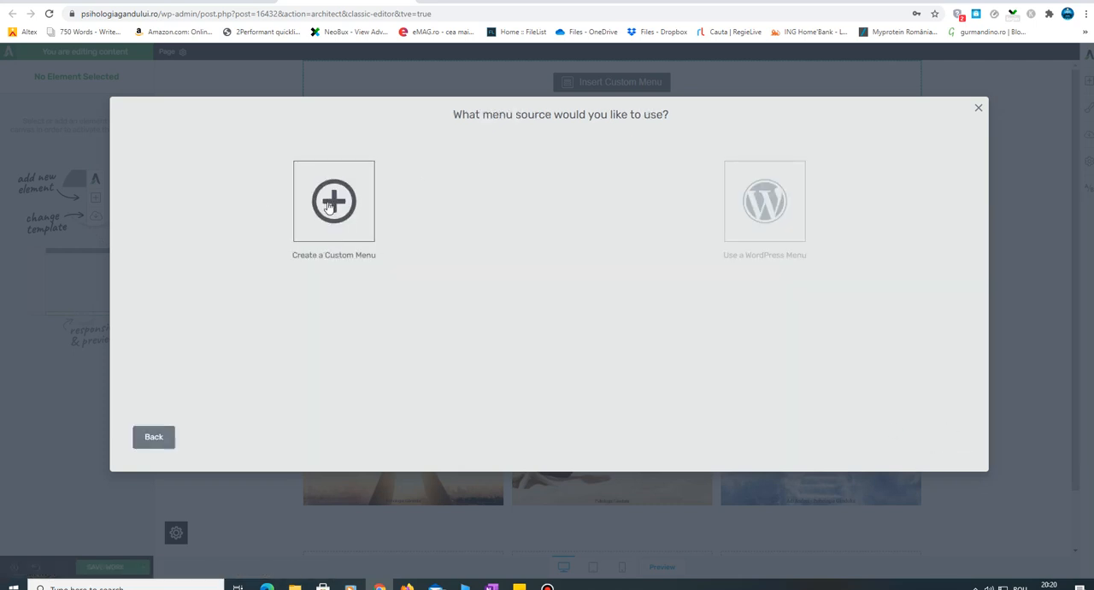
click(772, 212)
click(570, 312)
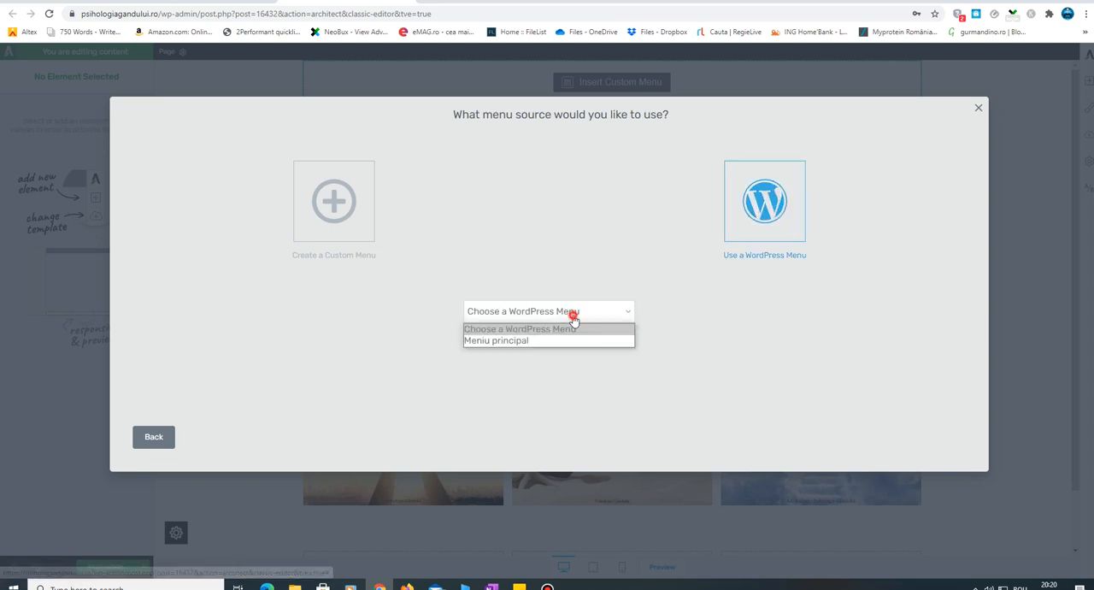
click(540, 340)
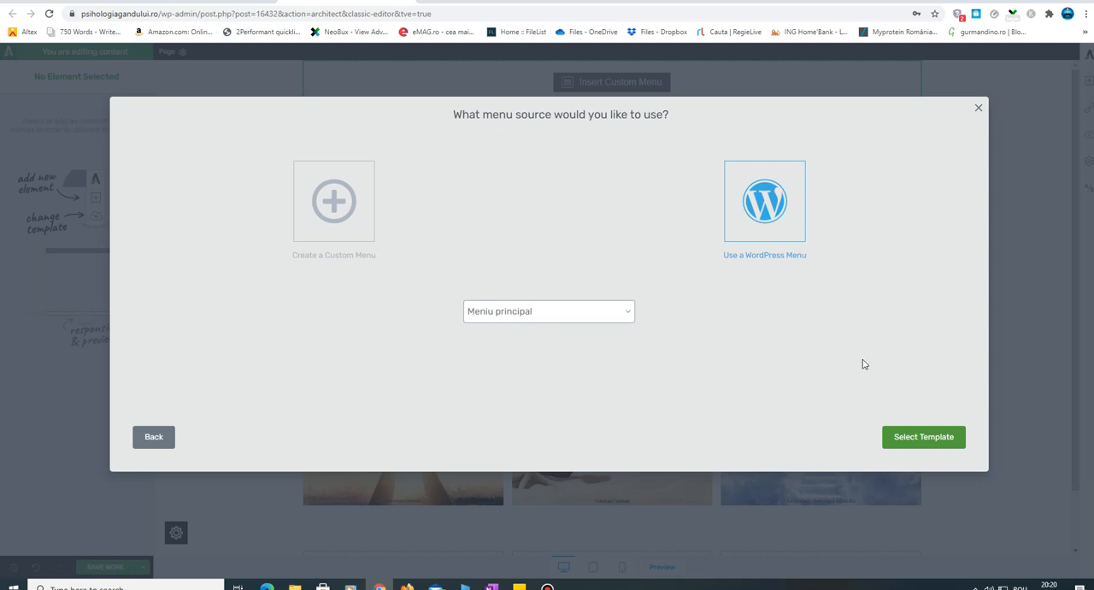
click(920, 440)
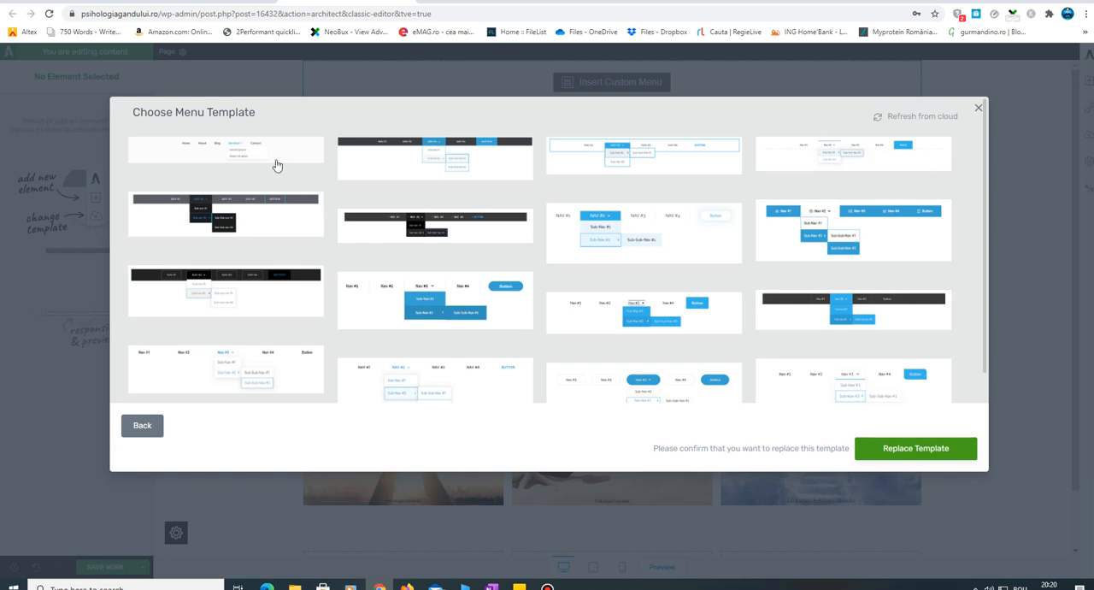
- Apply the white menu template with a blue square button to the custom menu, then select the surrounding background section
click(828, 158)
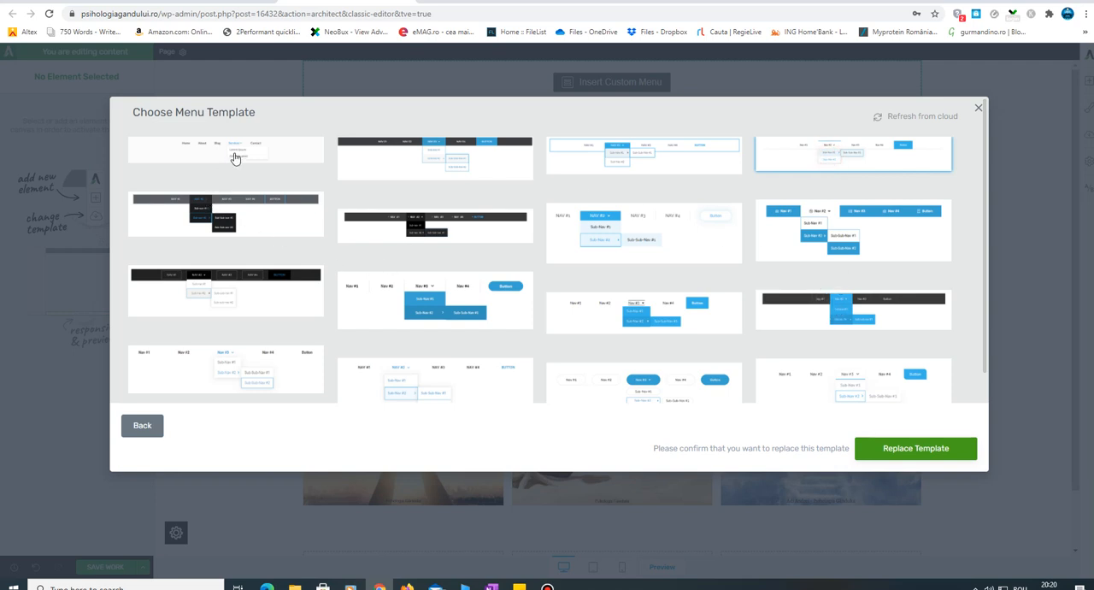
click(928, 446)
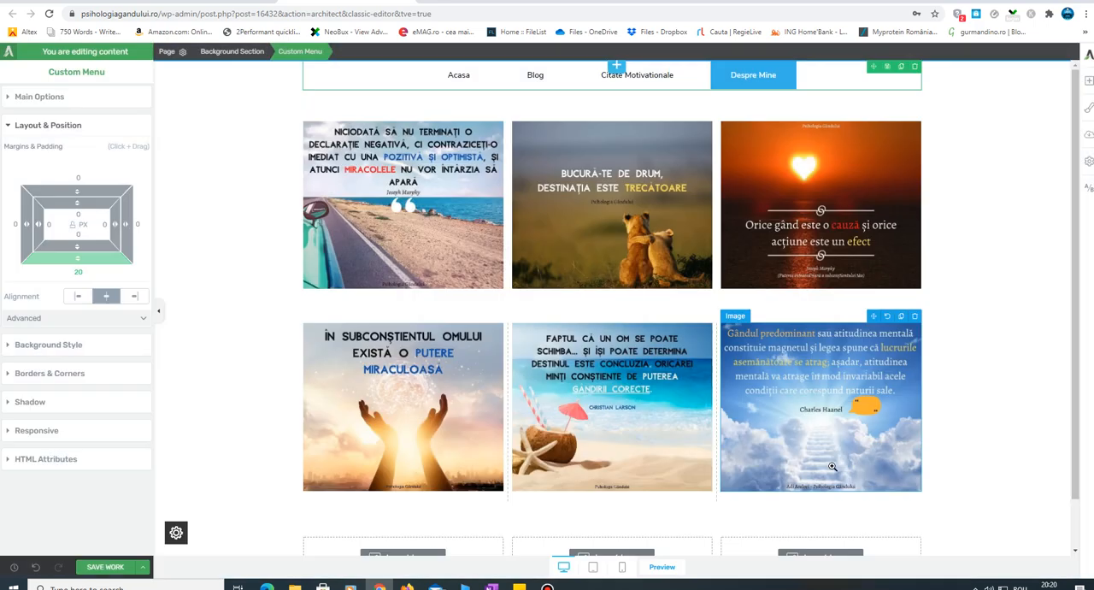
click(983, 137)
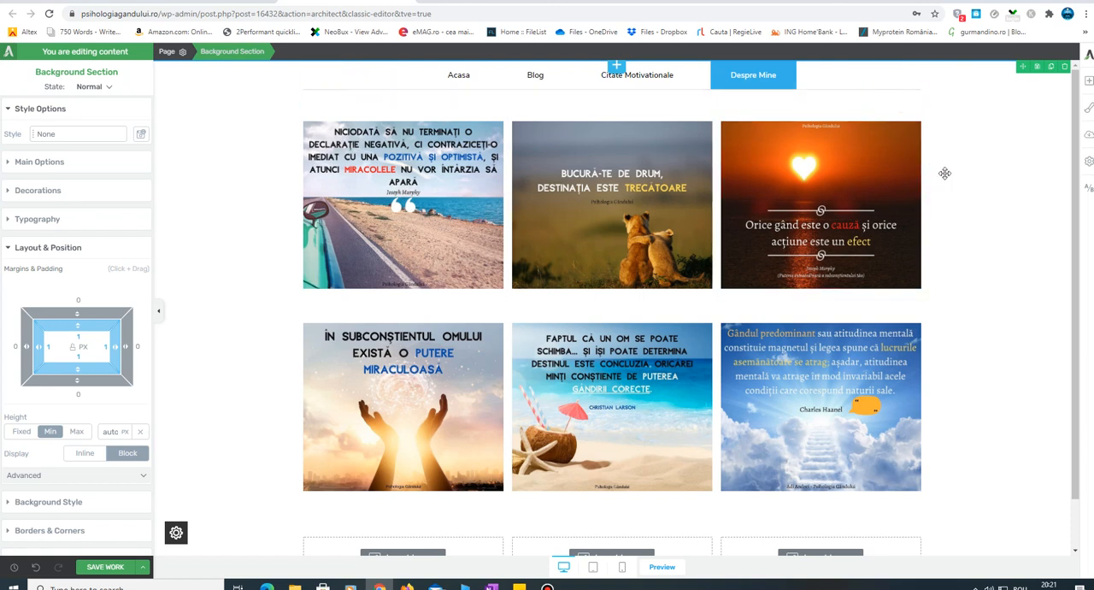
click(1024, 182)
- Add a Block element above the custom menu and filter the block library to Hero Area
click(1089, 81)
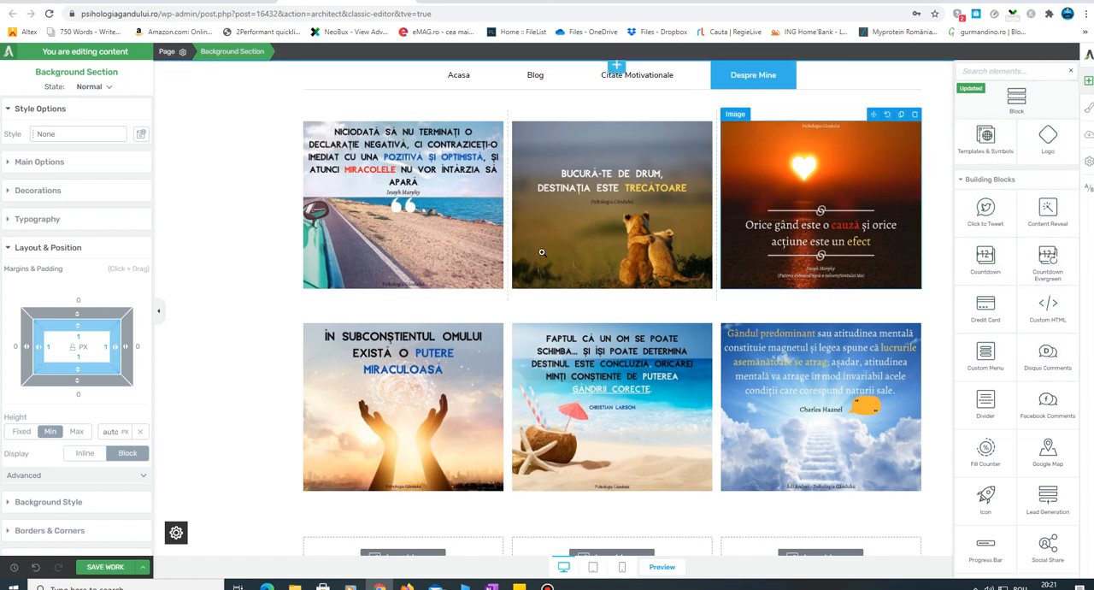
click(622, 66)
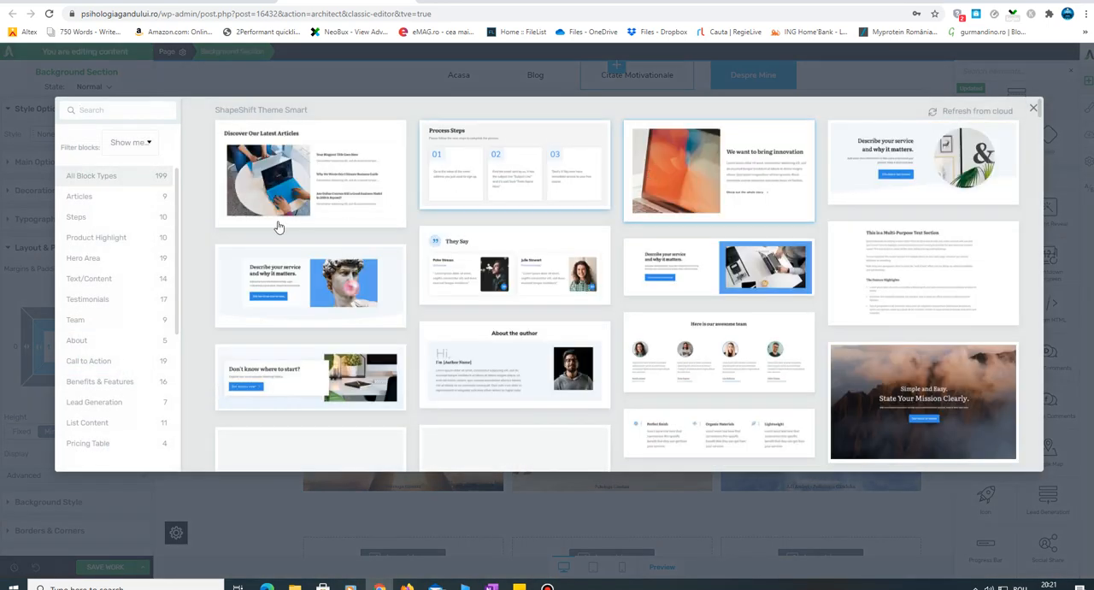
click(106, 261)
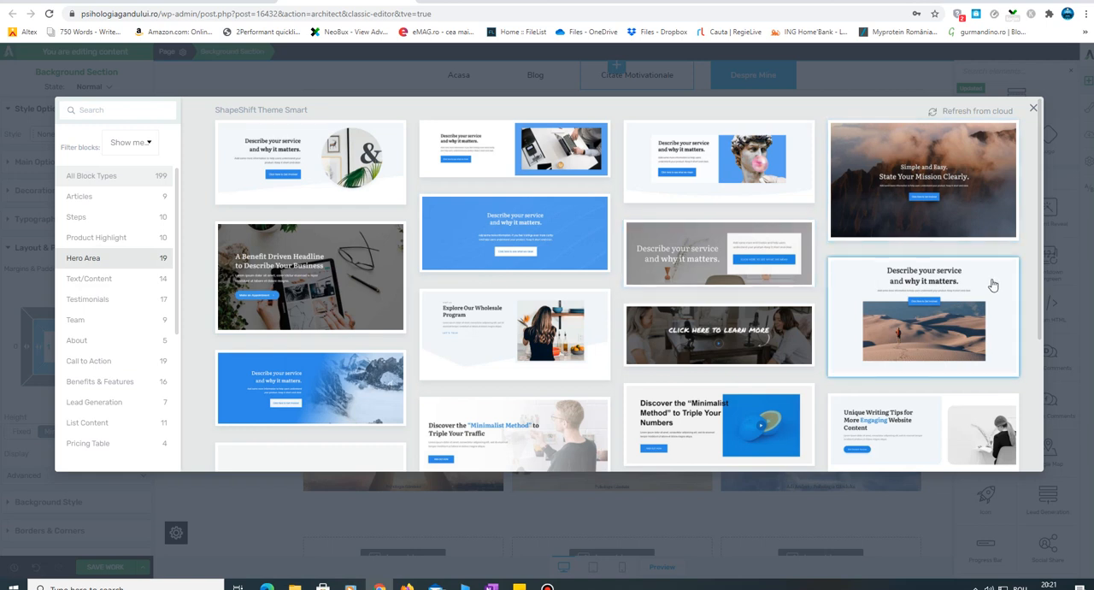
- Browse the Hero Area blocks and insert the blue one with snowy mountains and the "Describe your service and why it matters." heading
scroll(926, 272, down, 5)
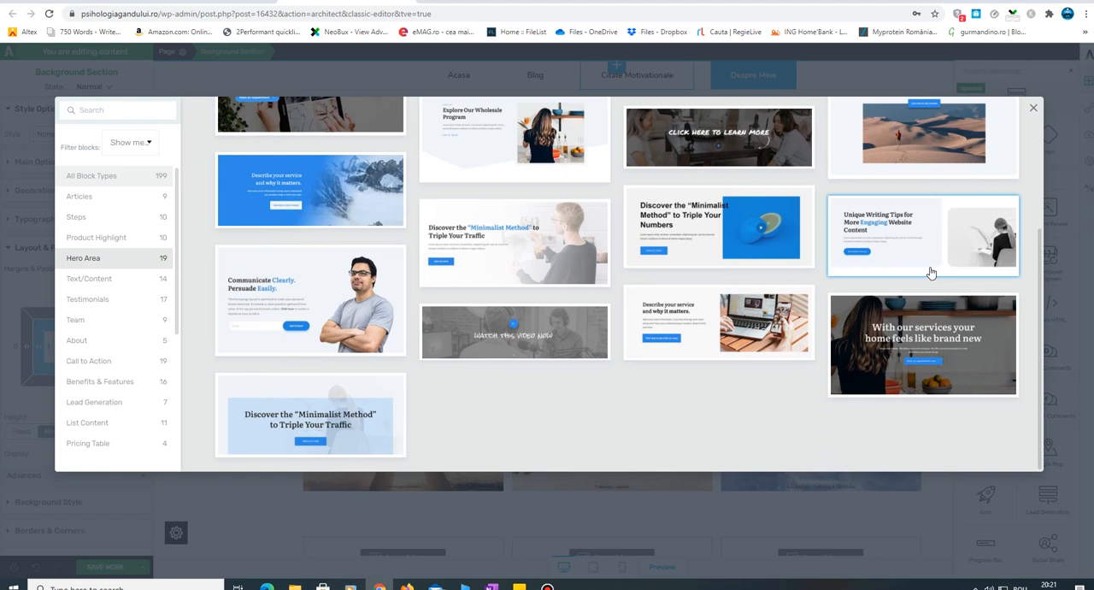
scroll(931, 272, up, 1)
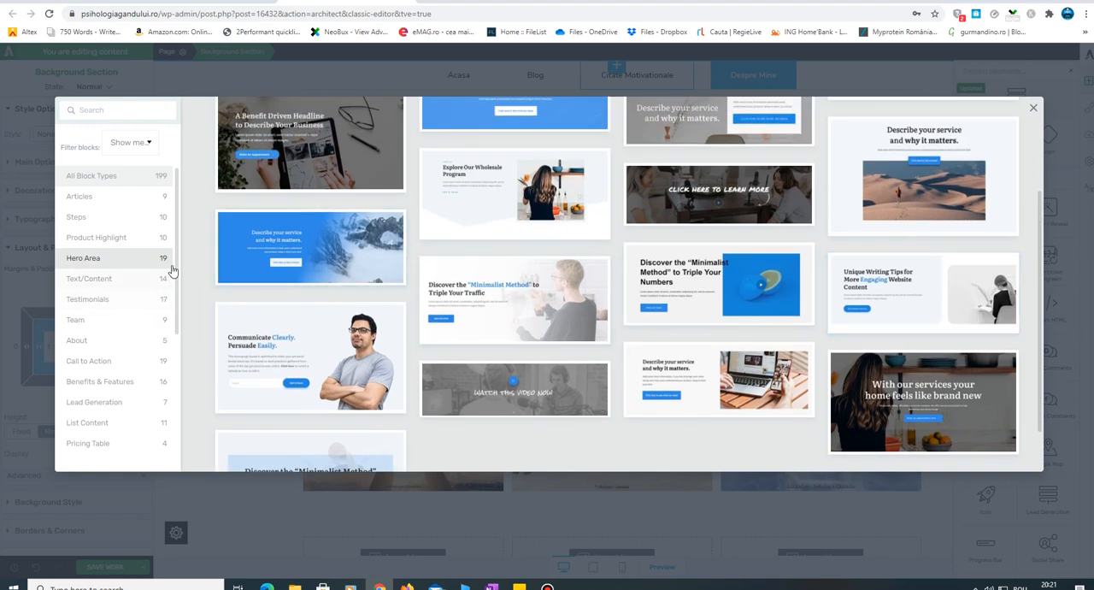
scroll(178, 253, down, 5)
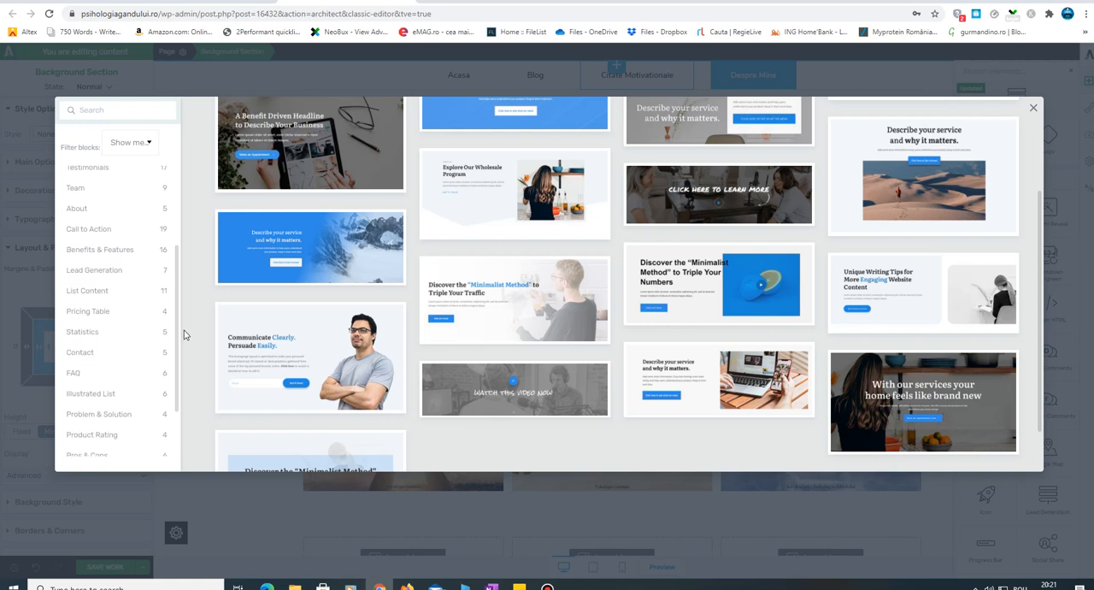
scroll(185, 348, down, 1)
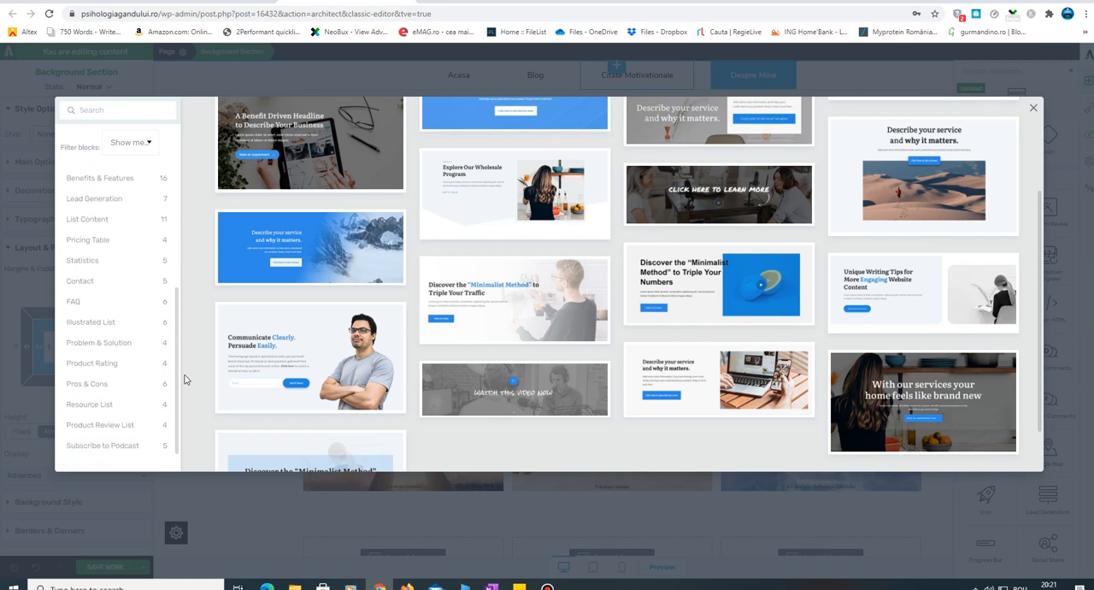
scroll(175, 282, up, 5)
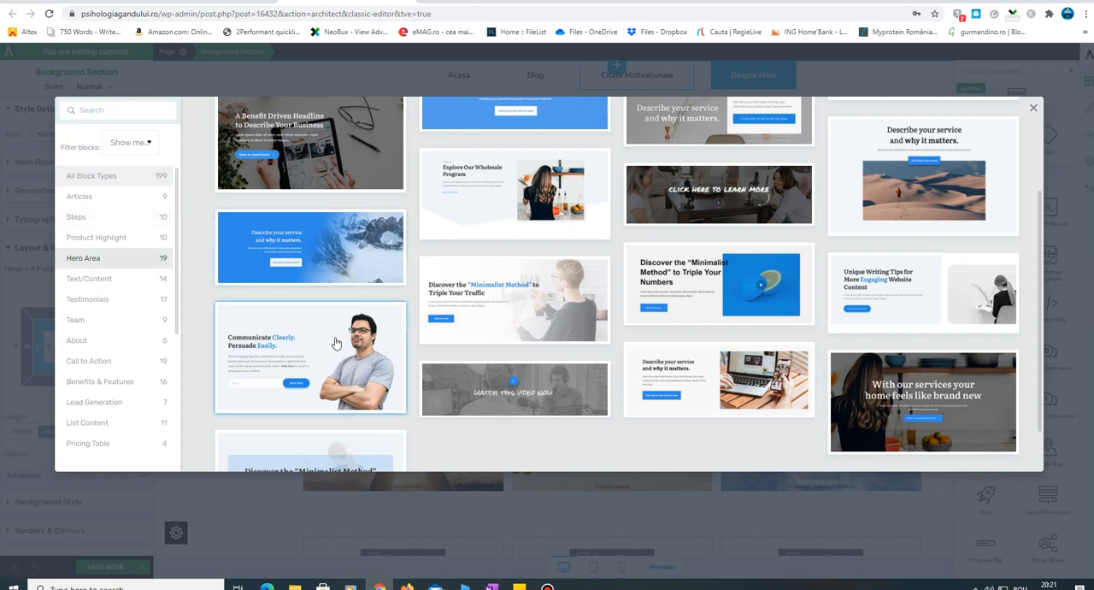
scroll(377, 348, up, 2)
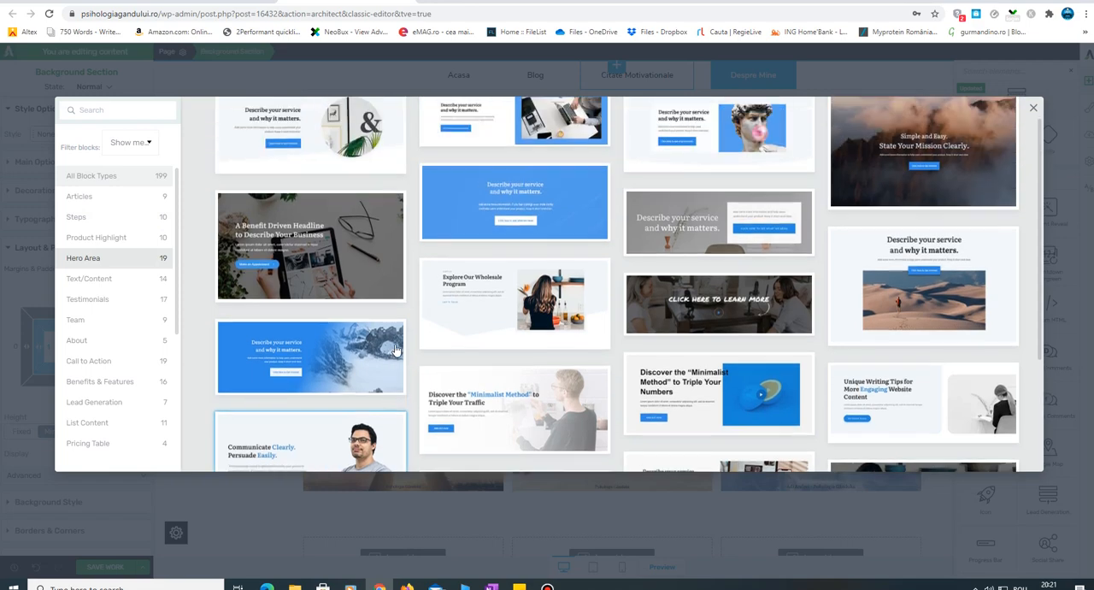
scroll(376, 348, down, 1)
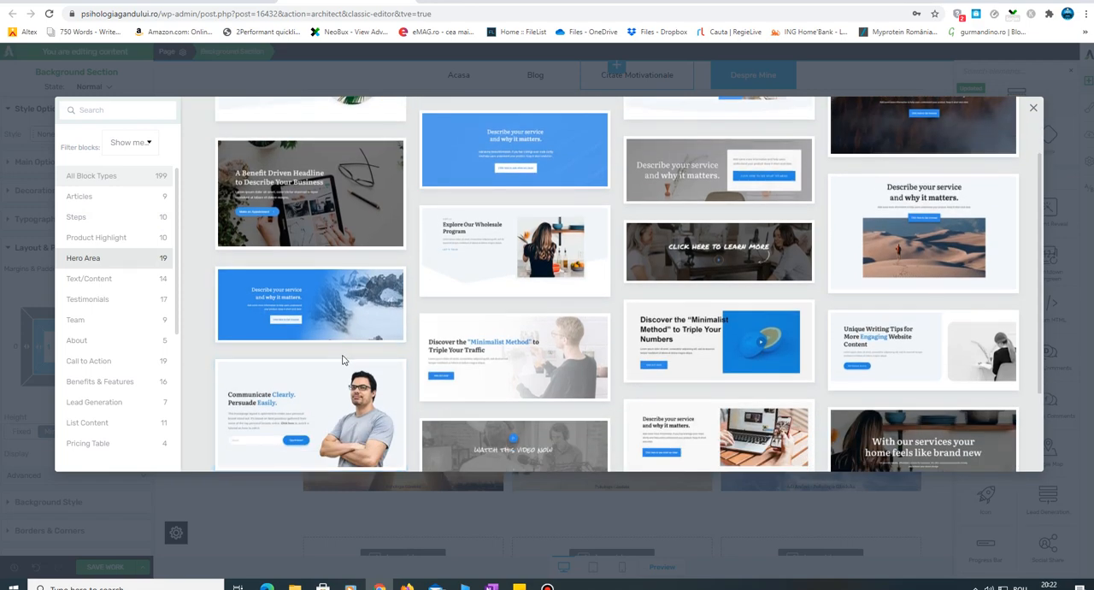
scroll(342, 363, down, 1)
scroll(342, 366, up, 1)
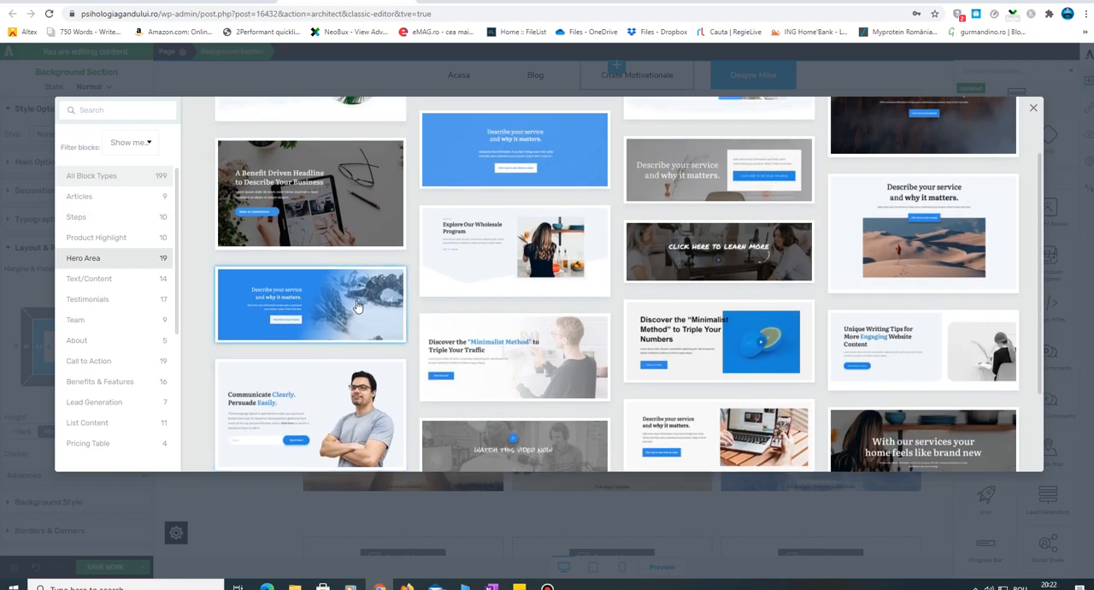
click(356, 303)
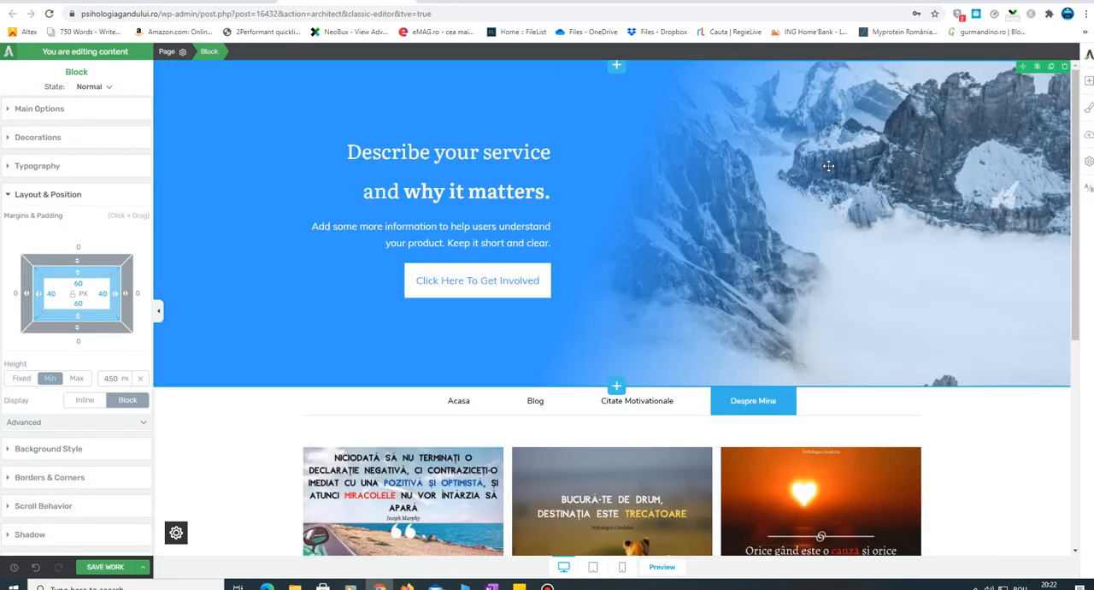
click(1050, 464)
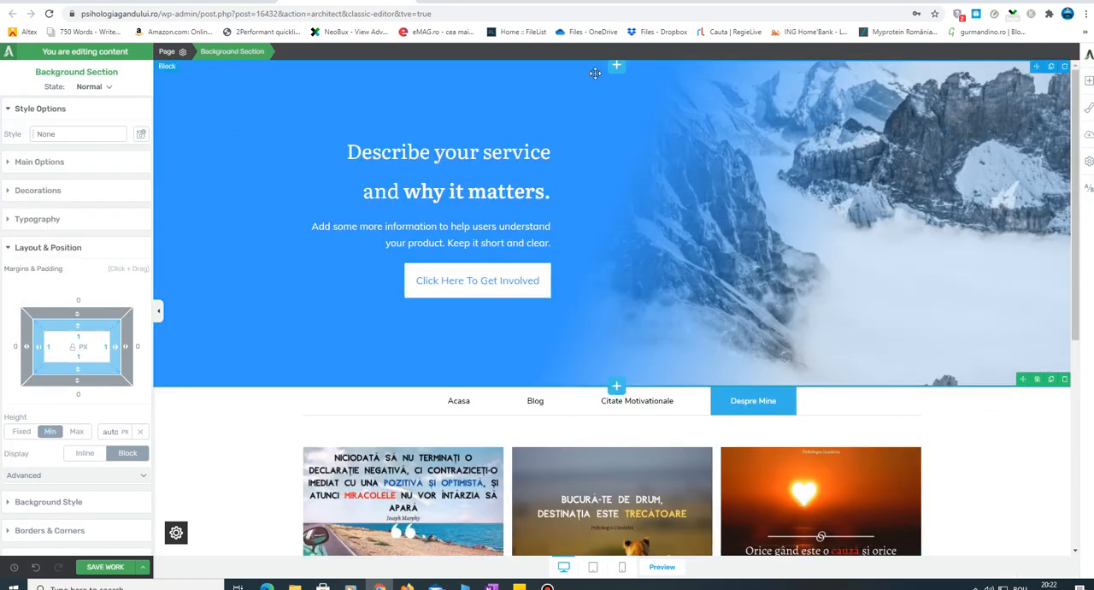
click(530, 82)
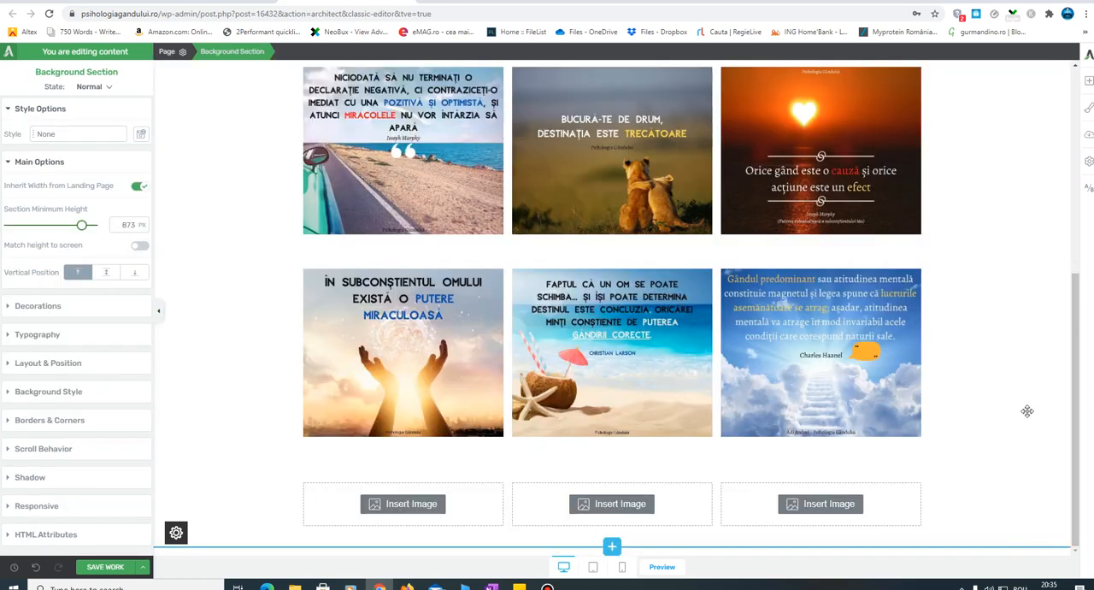
scroll(1027, 411, up, 4)
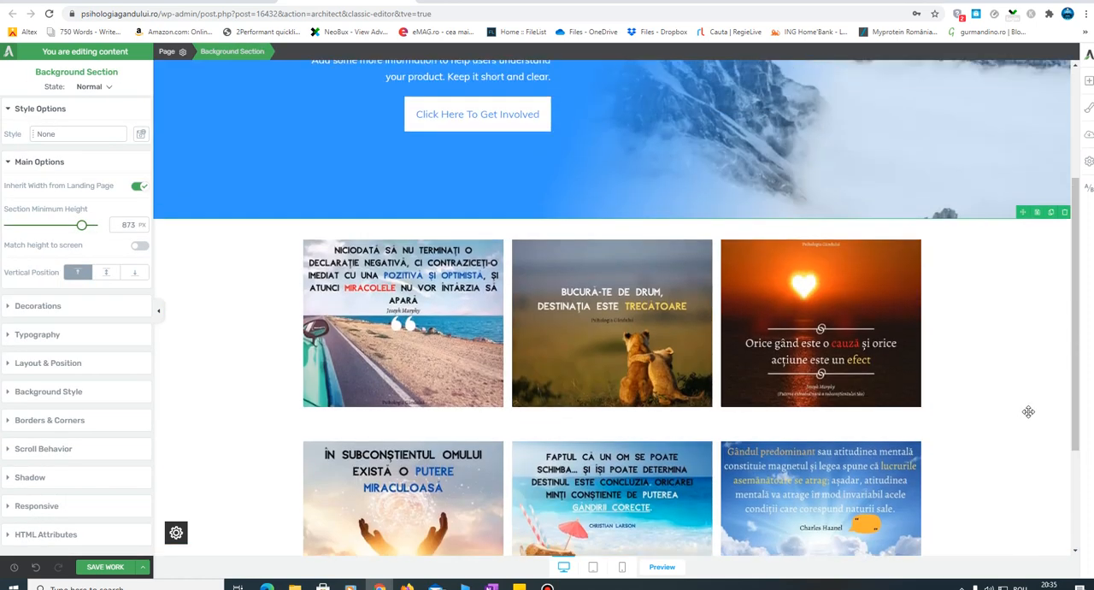
scroll(1028, 411, down, 1)
scroll(1030, 409, up, 1)
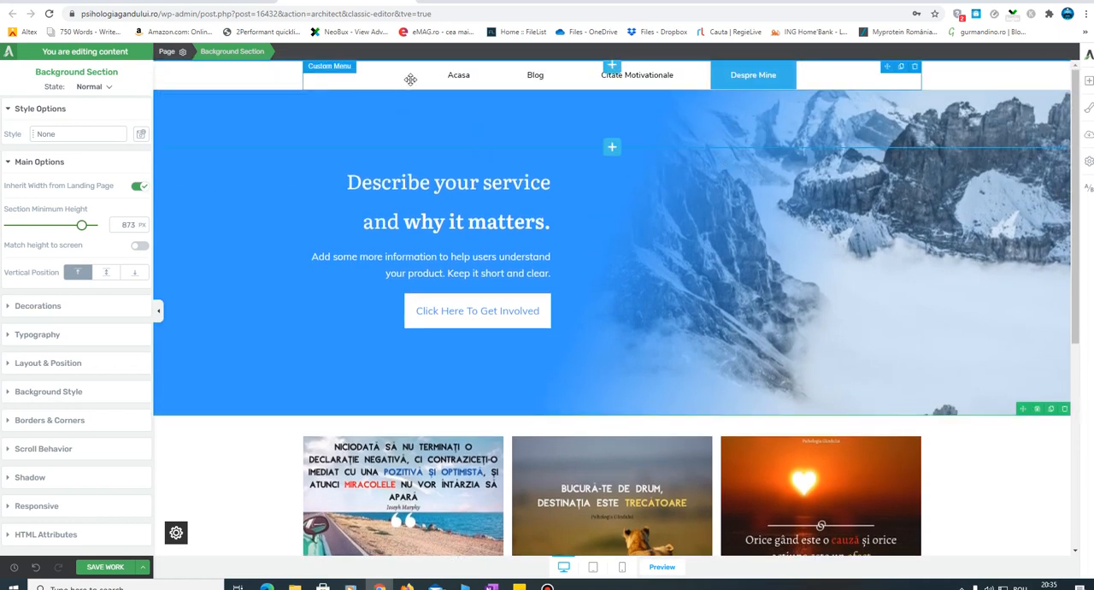
- Open the landing page settings and make the page's footer visible
scroll(789, 350, down, 5)
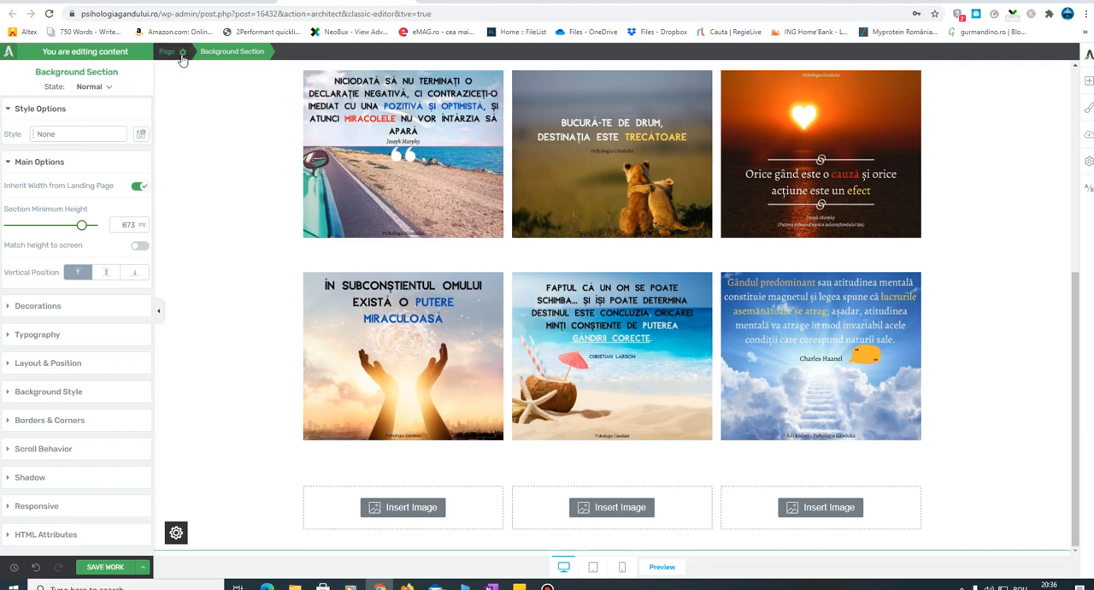
click(181, 54)
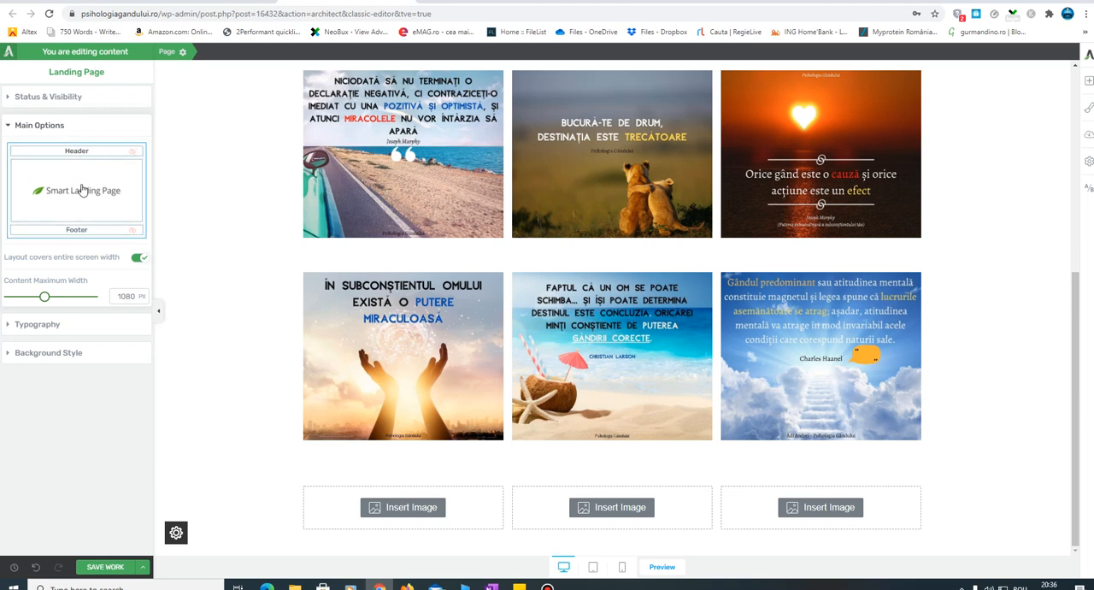
click(78, 232)
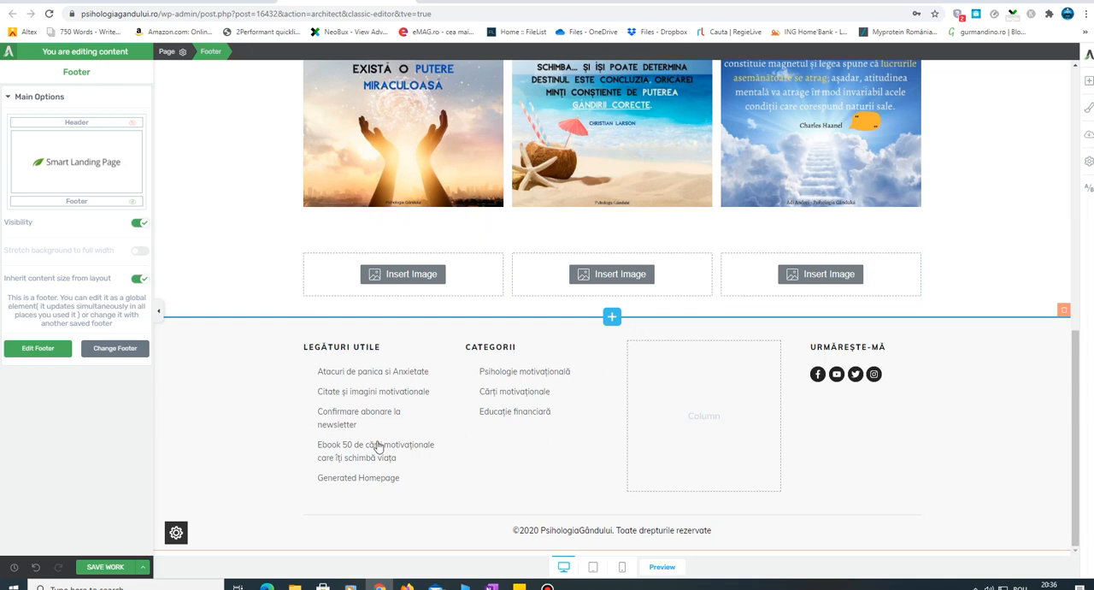
click(39, 355)
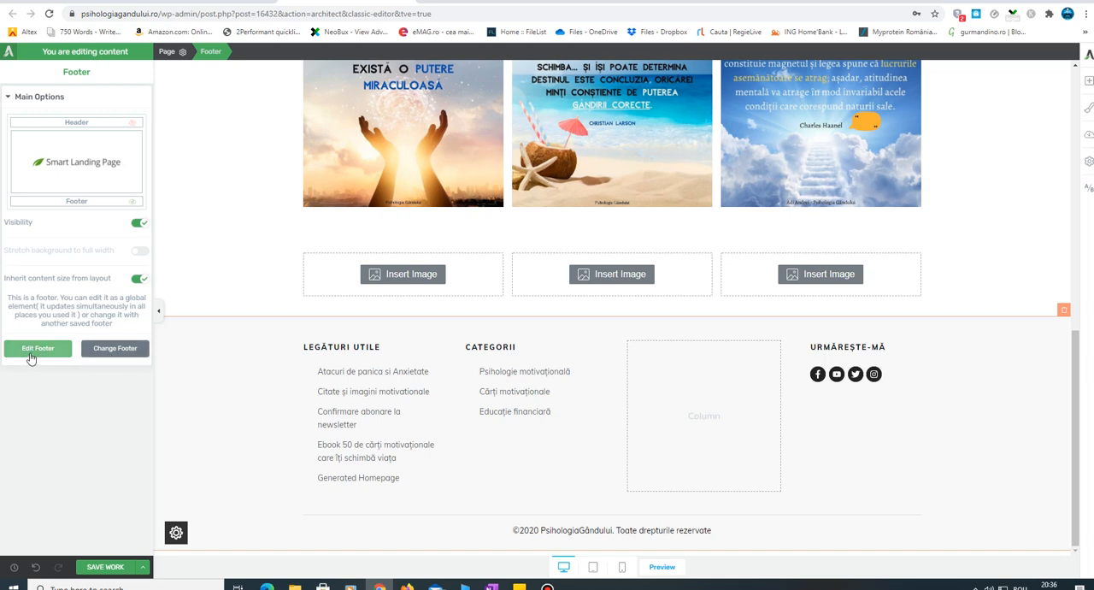
- Replace the footer by creating a new one that uses the saved "Footer personalizat2" as its template
click(116, 349)
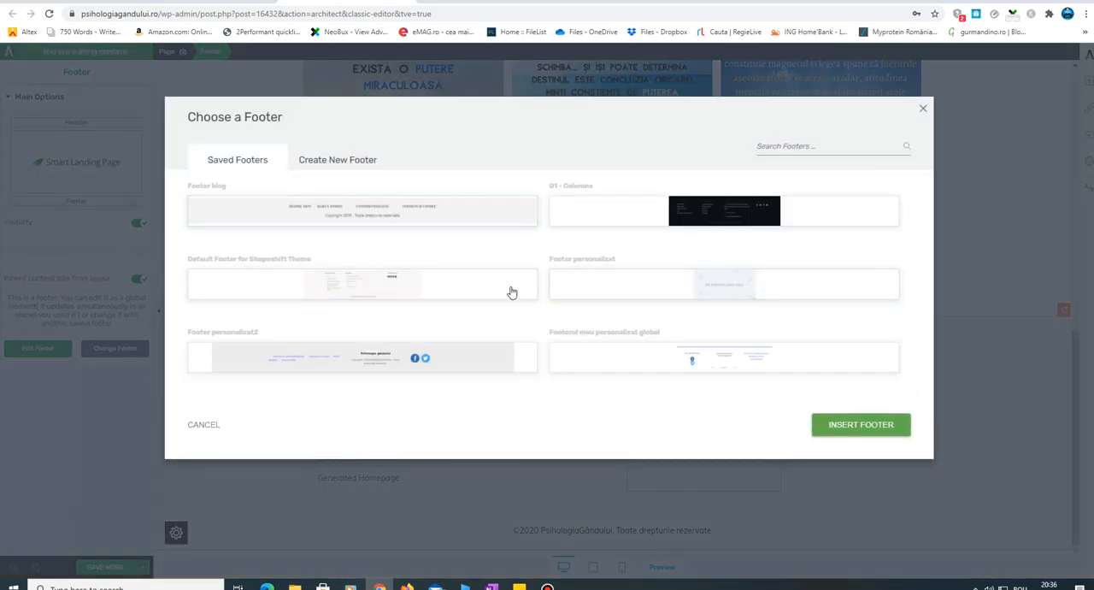
click(350, 162)
scroll(742, 286, down, 5)
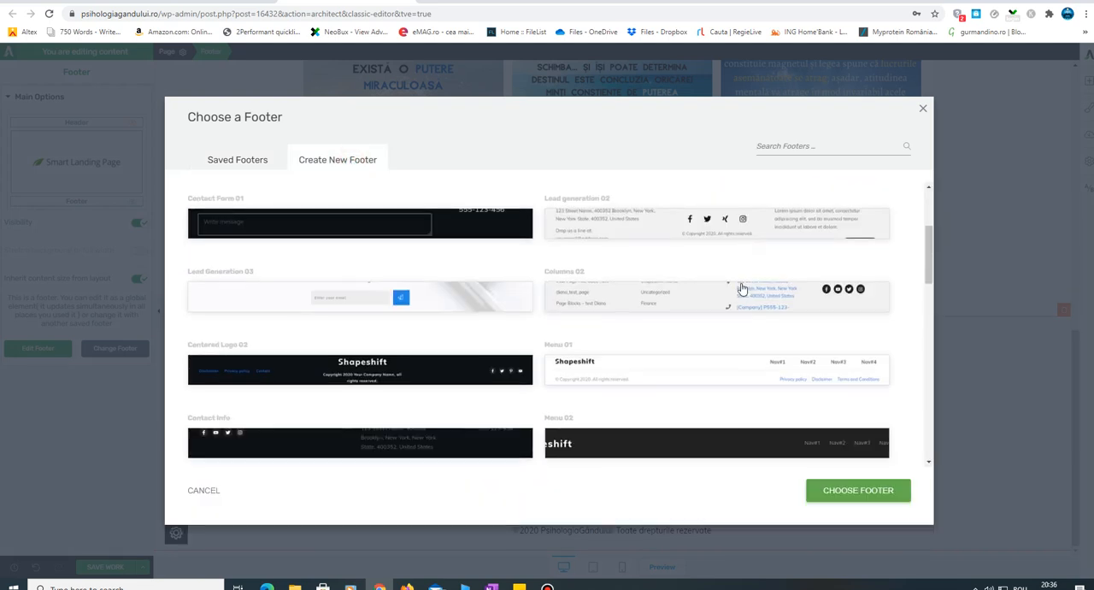
scroll(742, 296, down, 10)
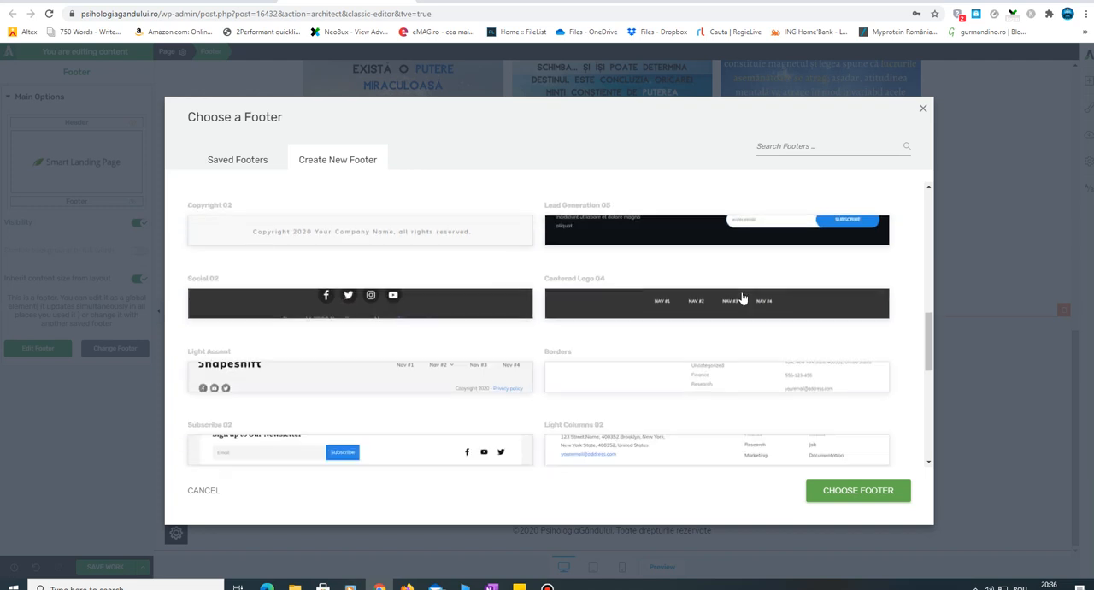
scroll(748, 292, down, 1)
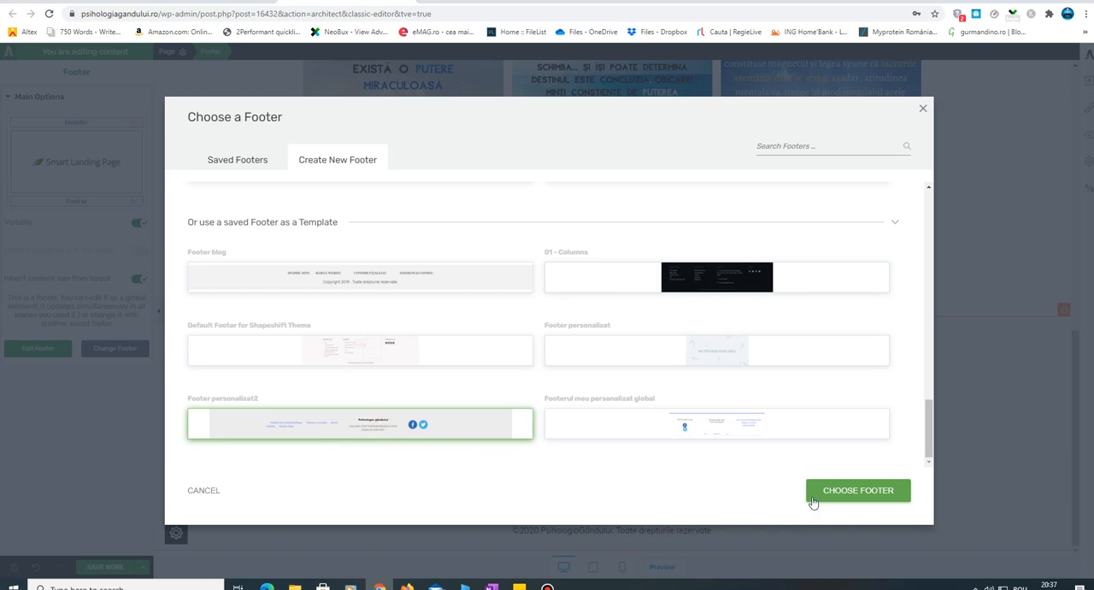
click(856, 493)
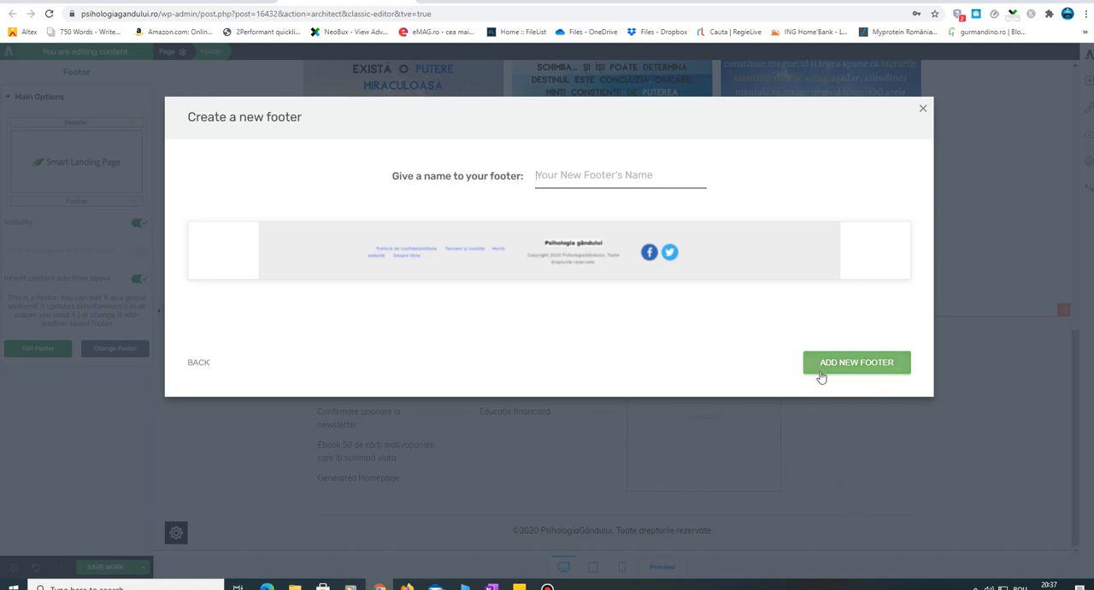
- Give the new footer a name starting "Footer pentru pagina cu citate motivatio" and add it to the page
click(859, 363)
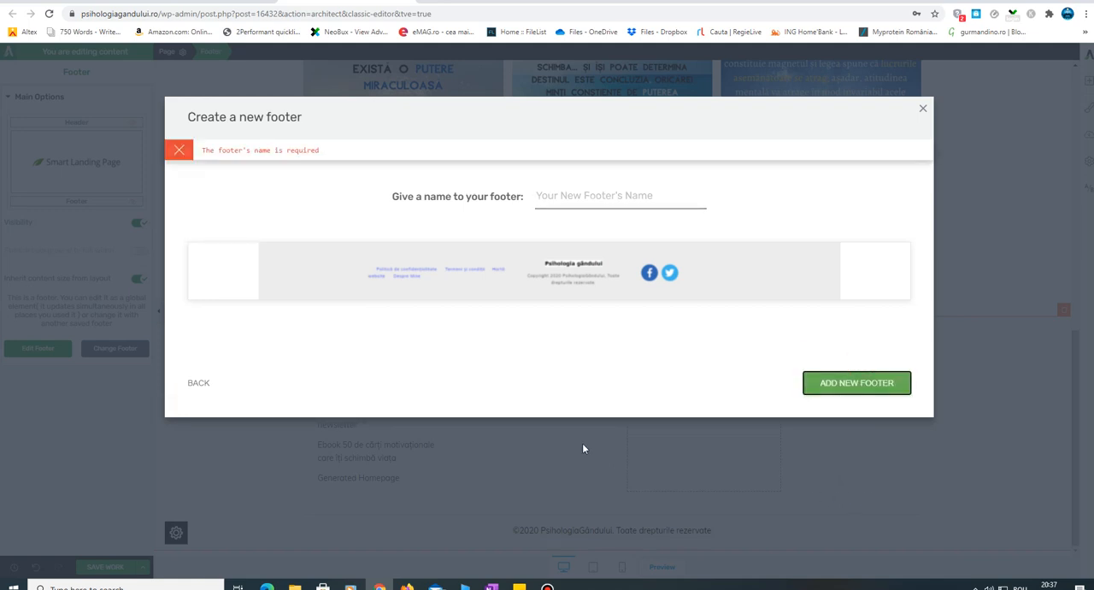
click(586, 196)
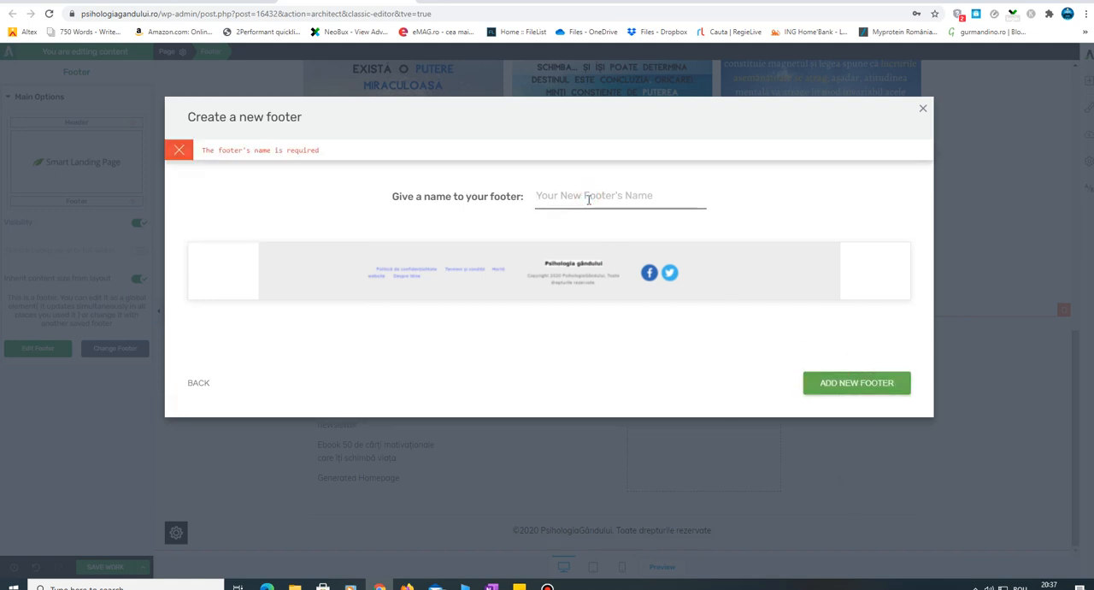
text(Fo)
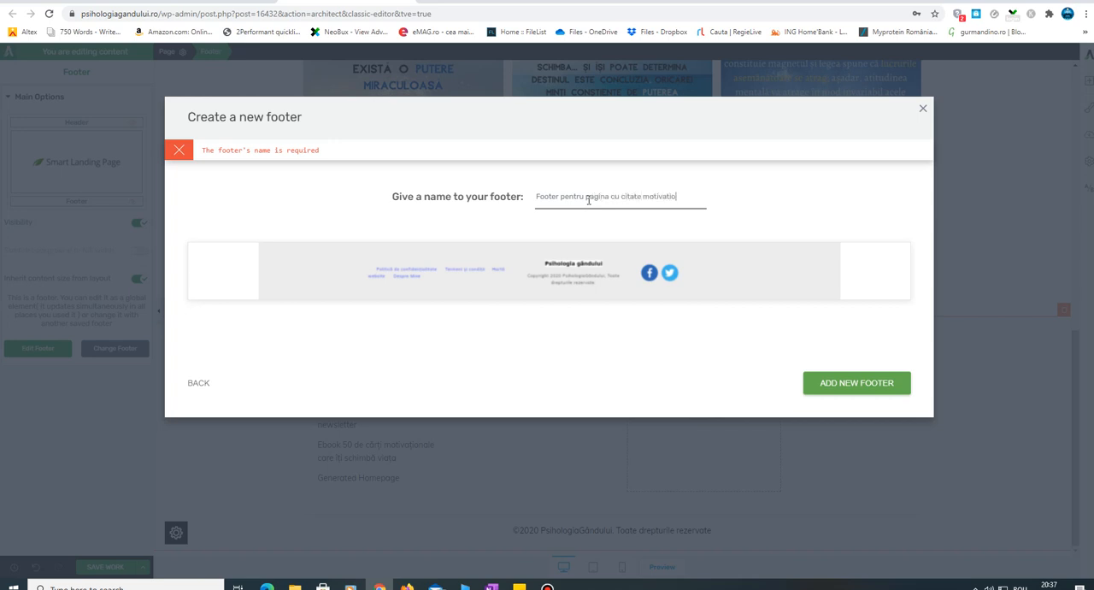
click(816, 386)
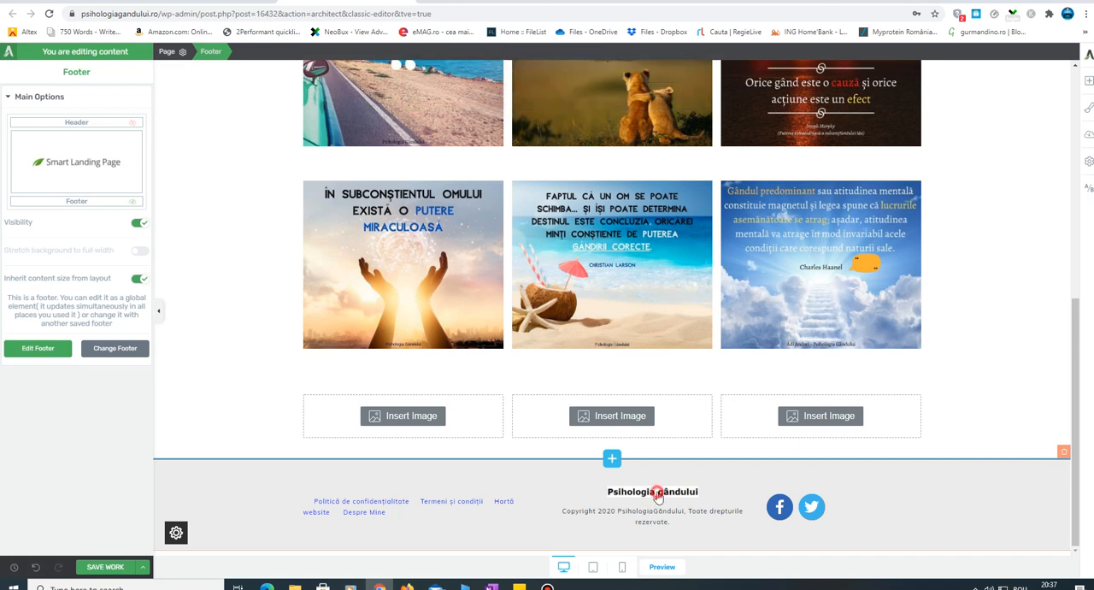
- Open the footer for editing, inspect its logo and policy links text, and finish footer editing
click(38, 348)
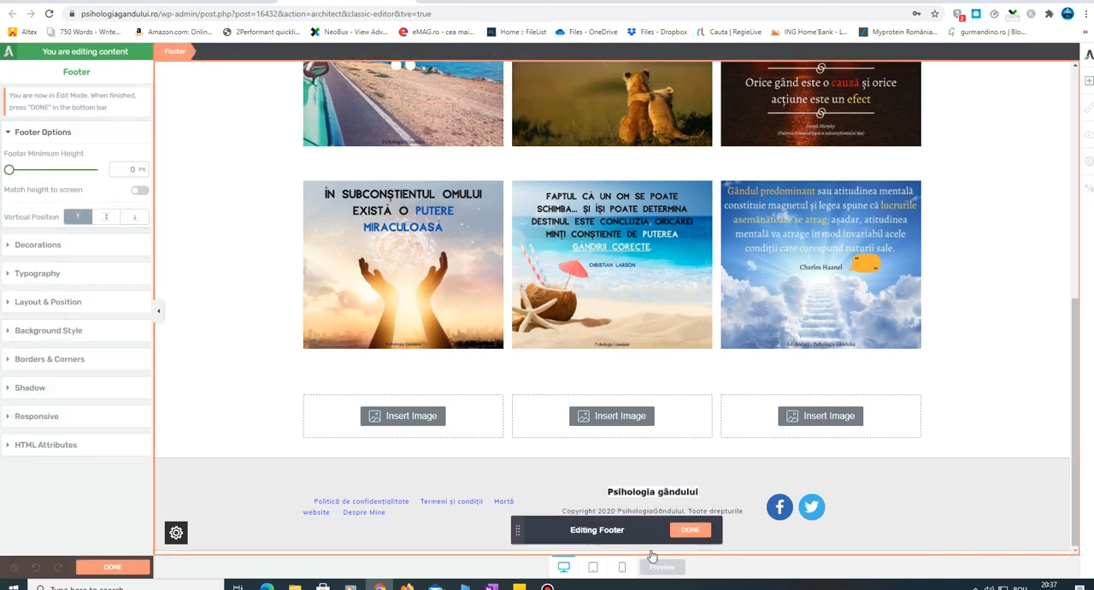
click(647, 495)
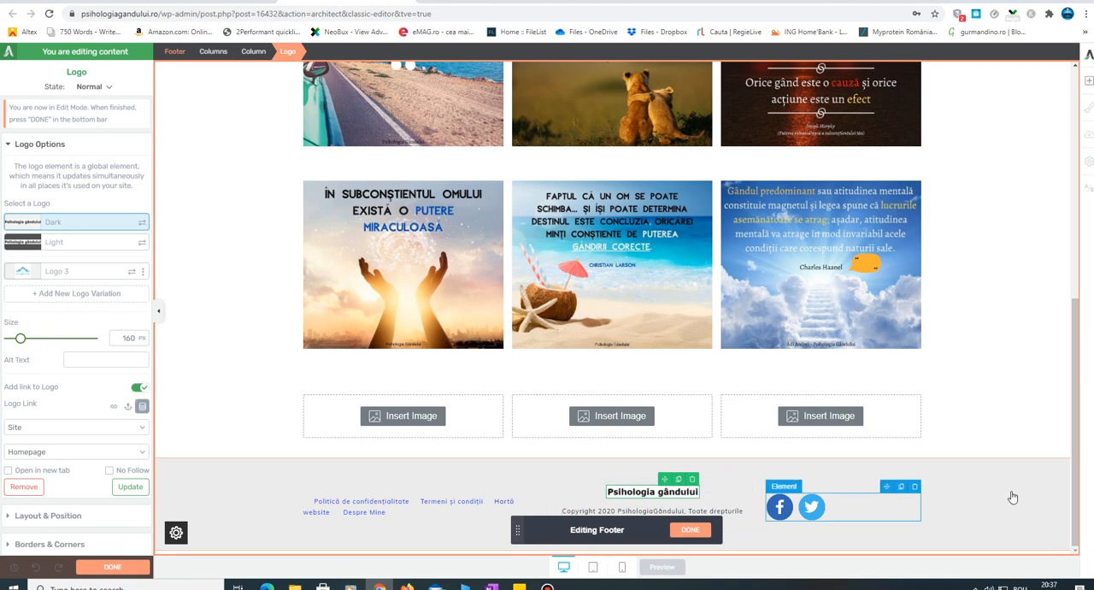
click(407, 510)
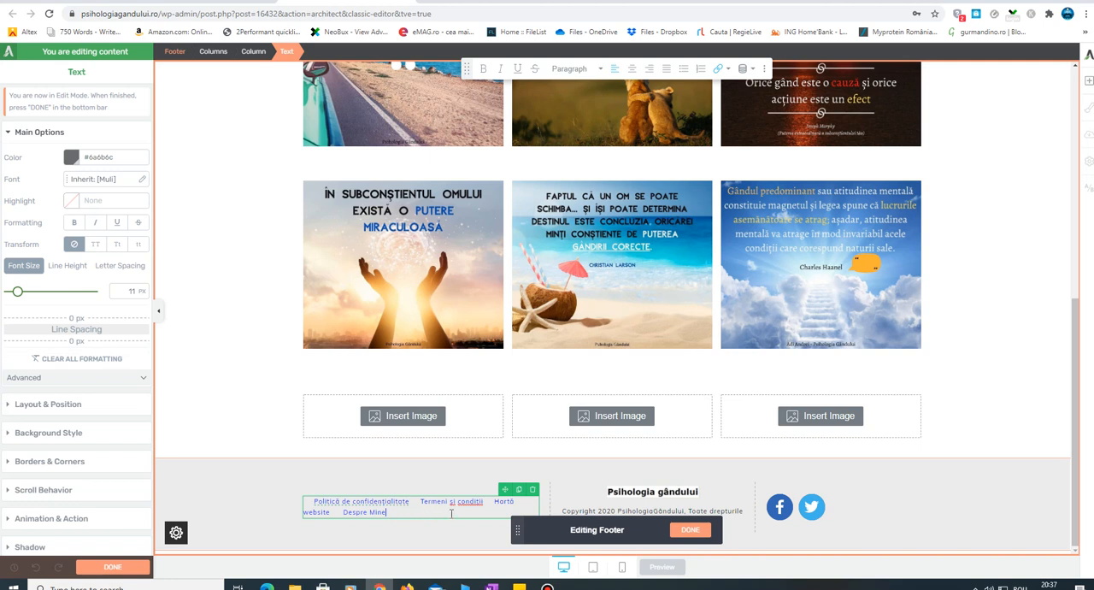
click(989, 512)
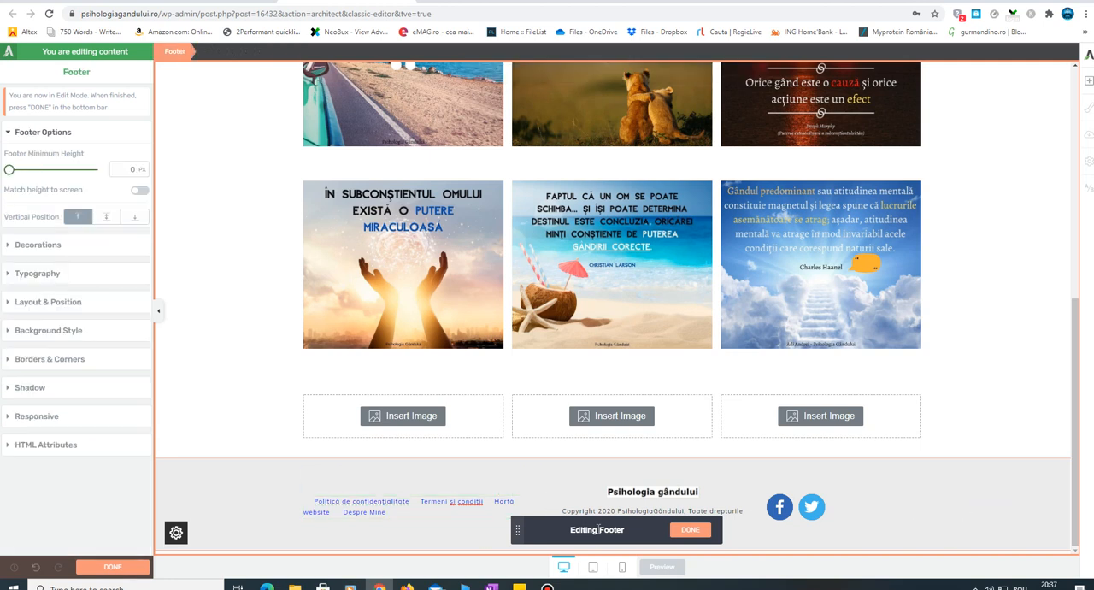
click(705, 531)
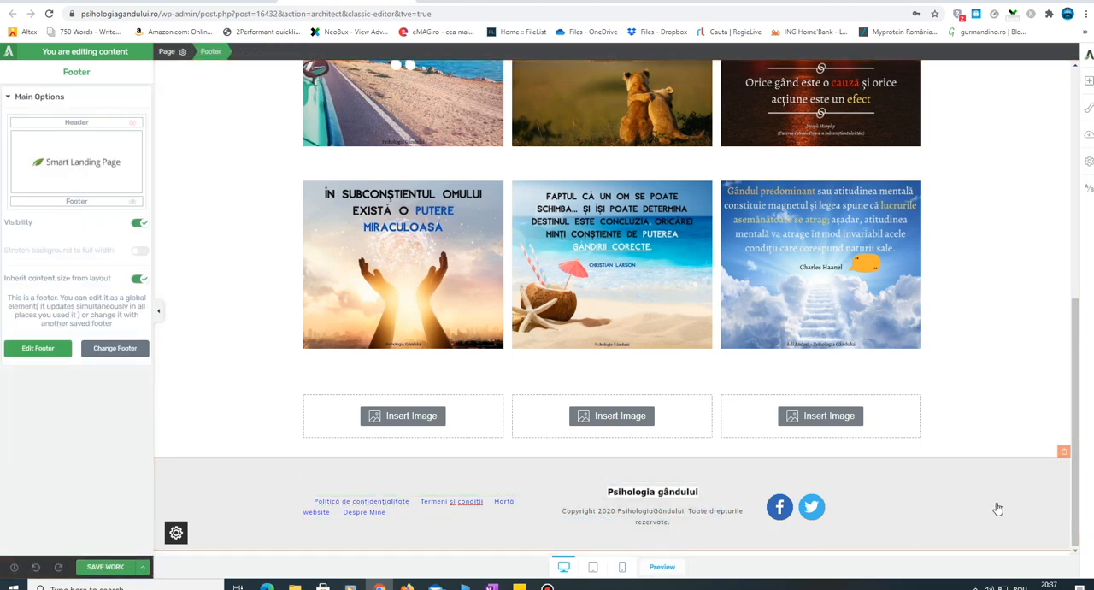
- Replace the page's footer with the saved "Footerul meu personalizat global" footer
click(130, 350)
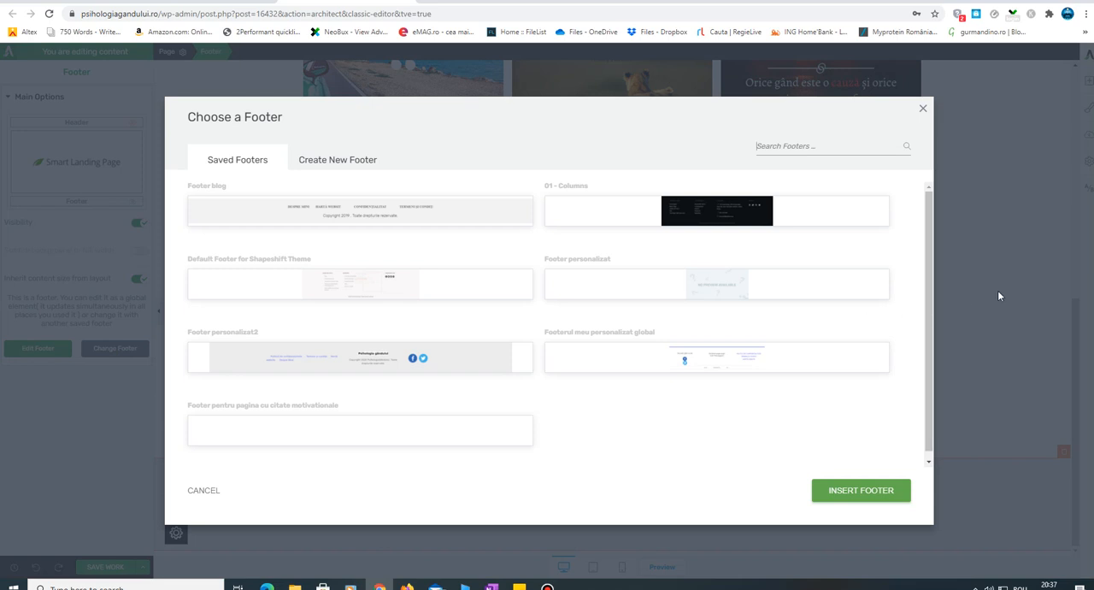
click(794, 365)
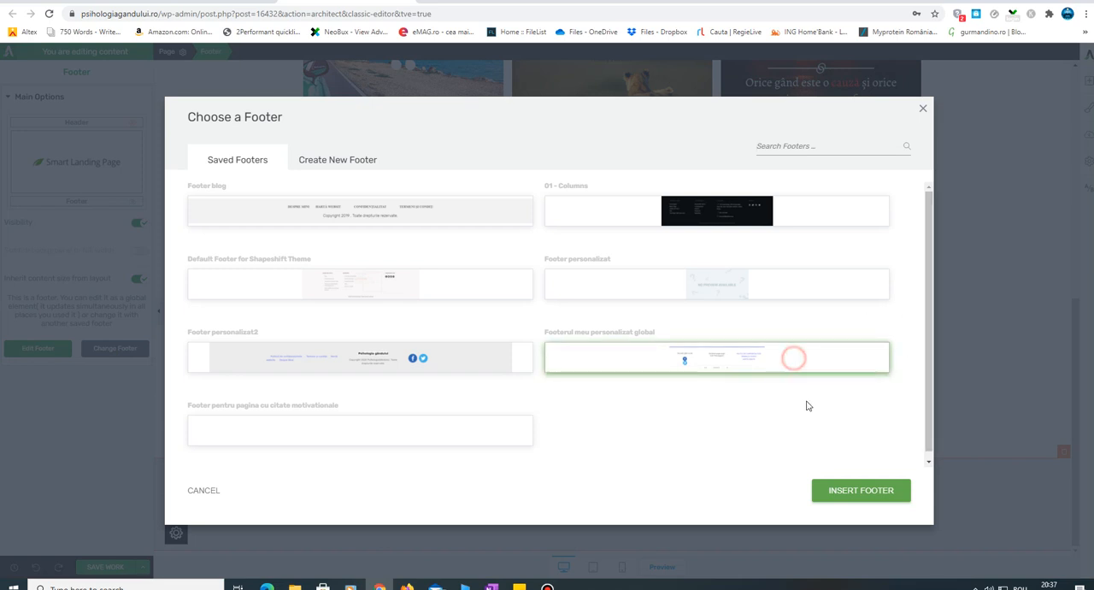
click(877, 491)
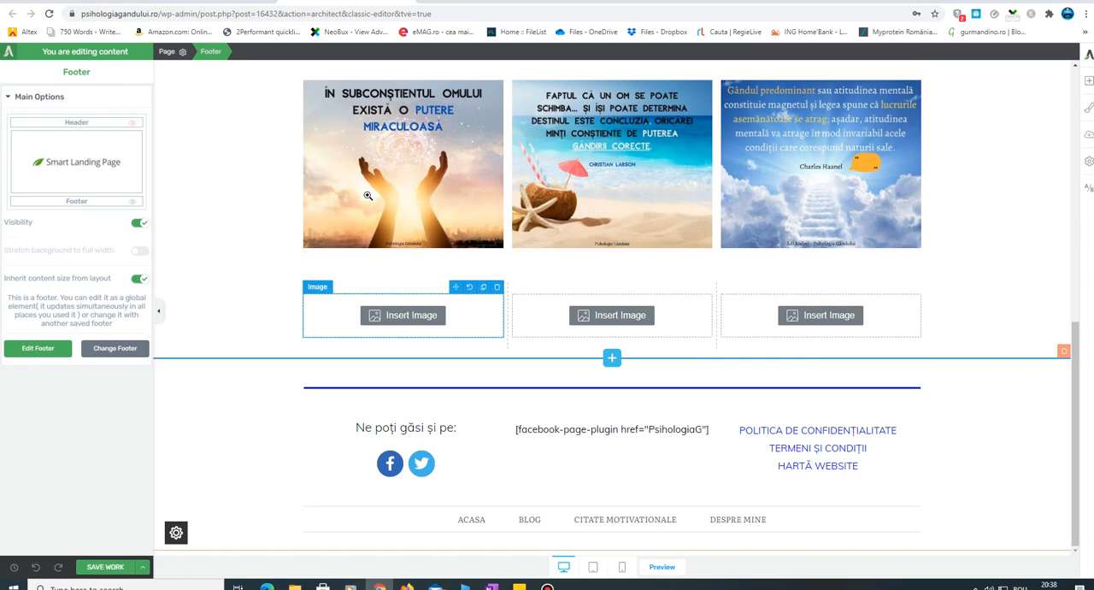
- Visit the live Psihologia Gândului site, examine the footer on its homepage, and return to the page editor
click(204, 1)
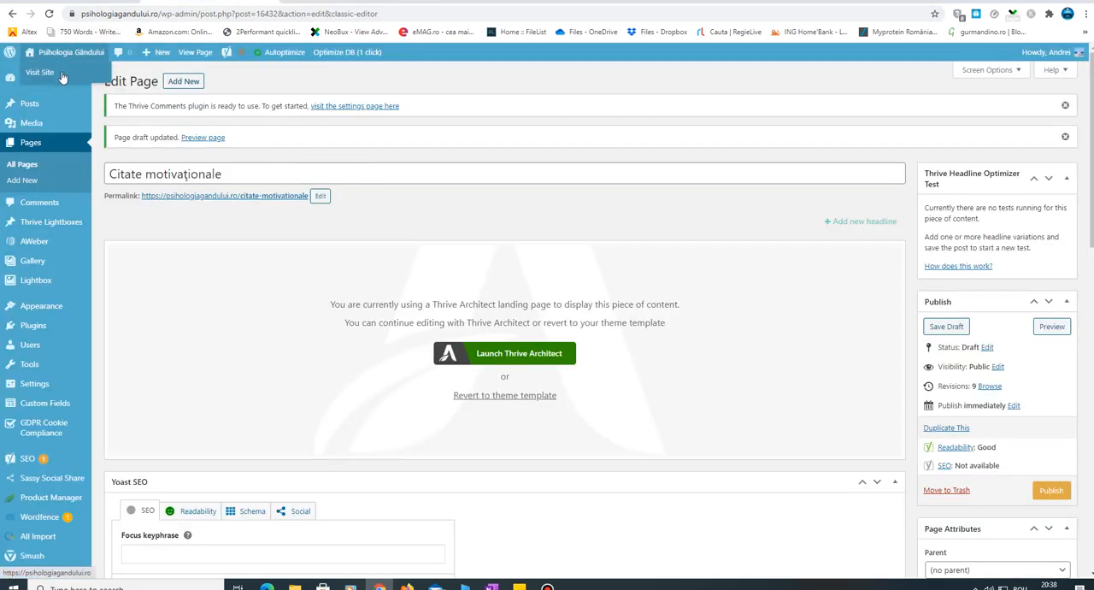
click(61, 75)
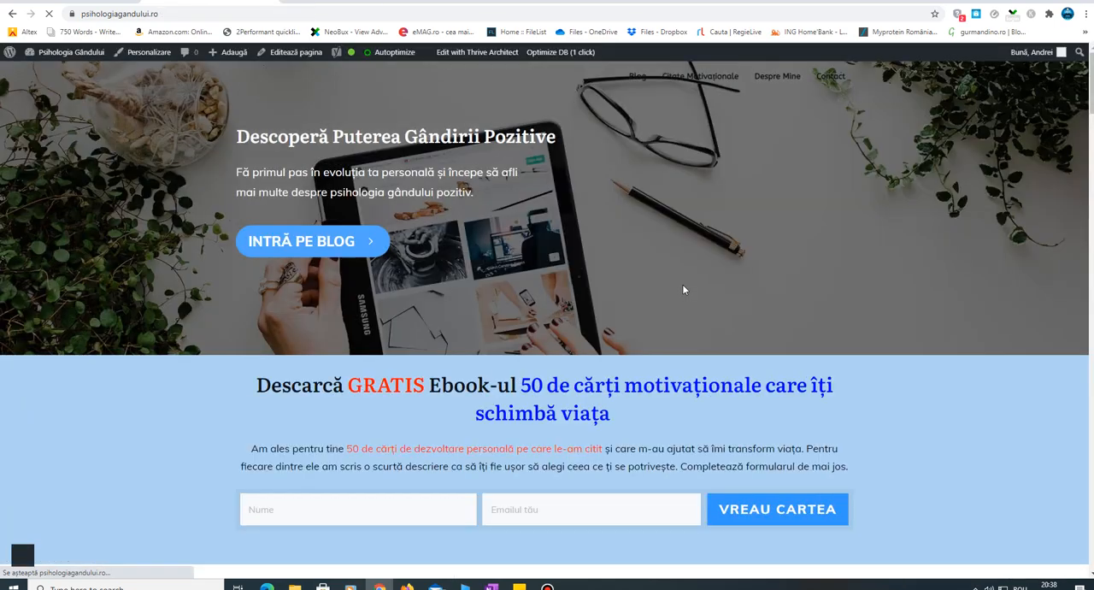
drag(1092, 95, 1092, 466)
scroll(410, 503, down, 8)
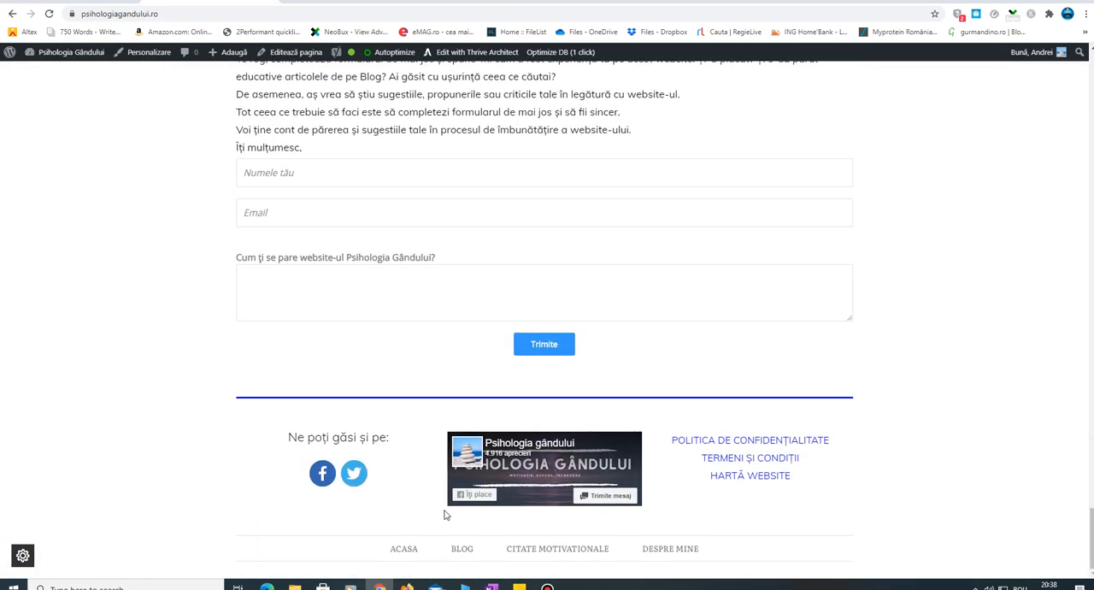
click(371, 7)
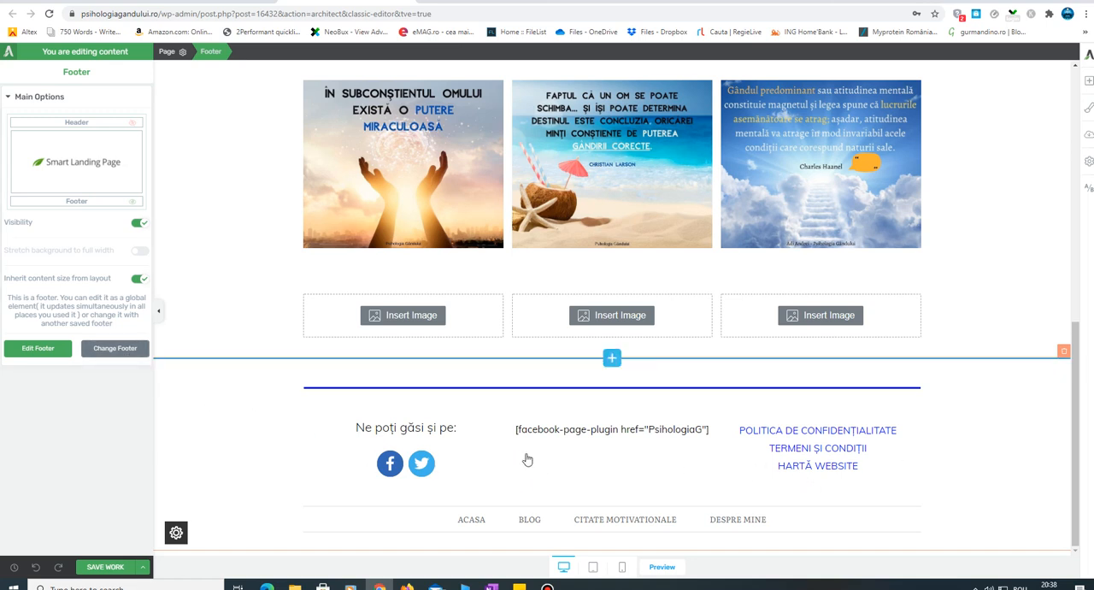
- Open the global footer for editing, inspect the column with the social icons, and finish footer editing
click(19, 350)
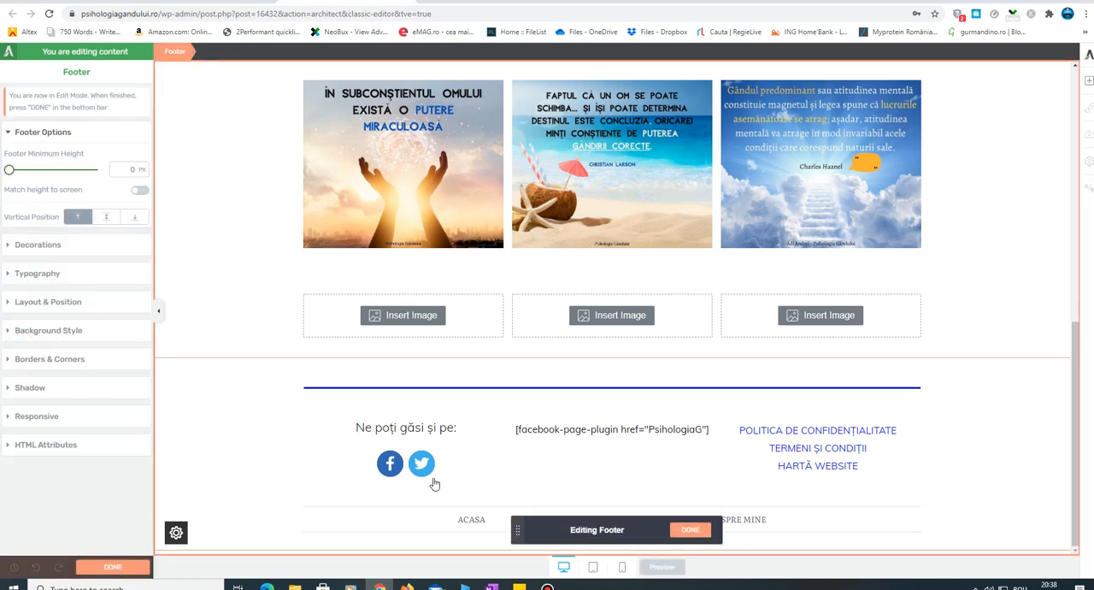
click(463, 466)
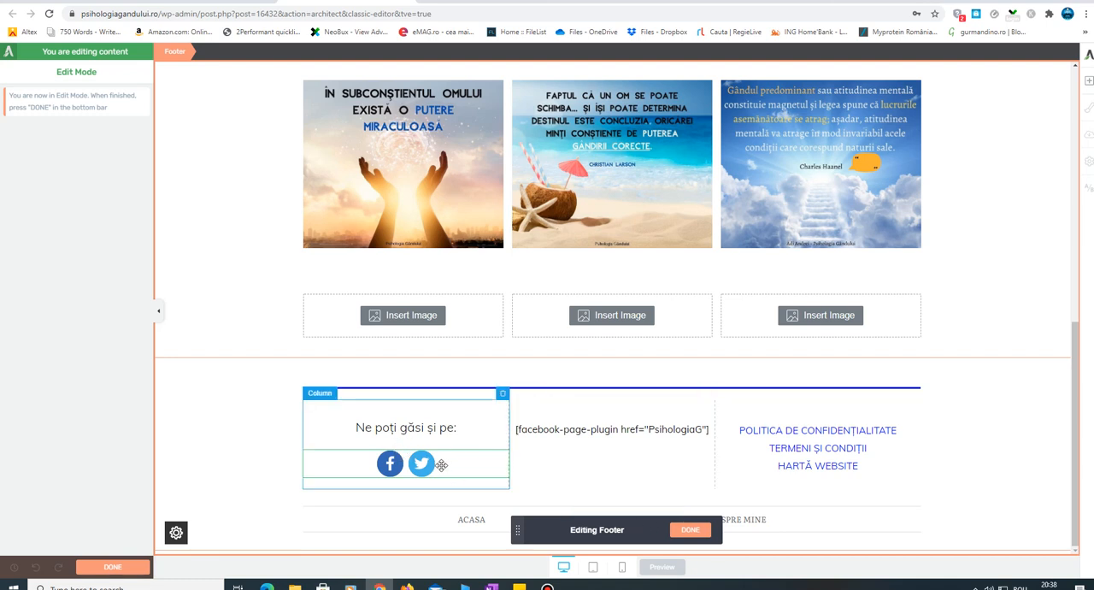
click(690, 530)
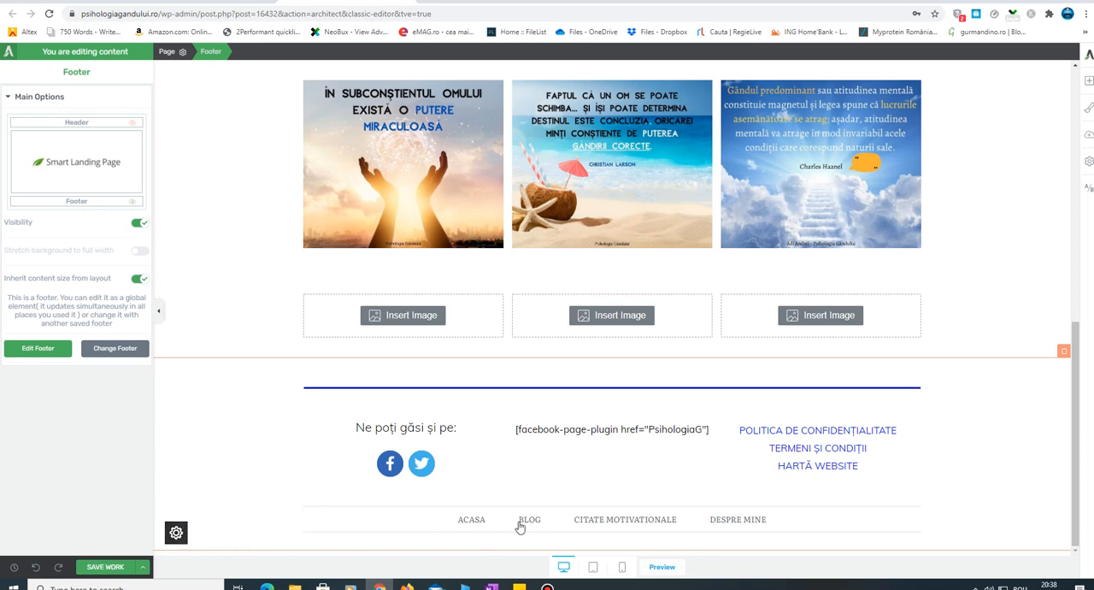
- Save the page with its replaced footer and open a preview of it
click(135, 570)
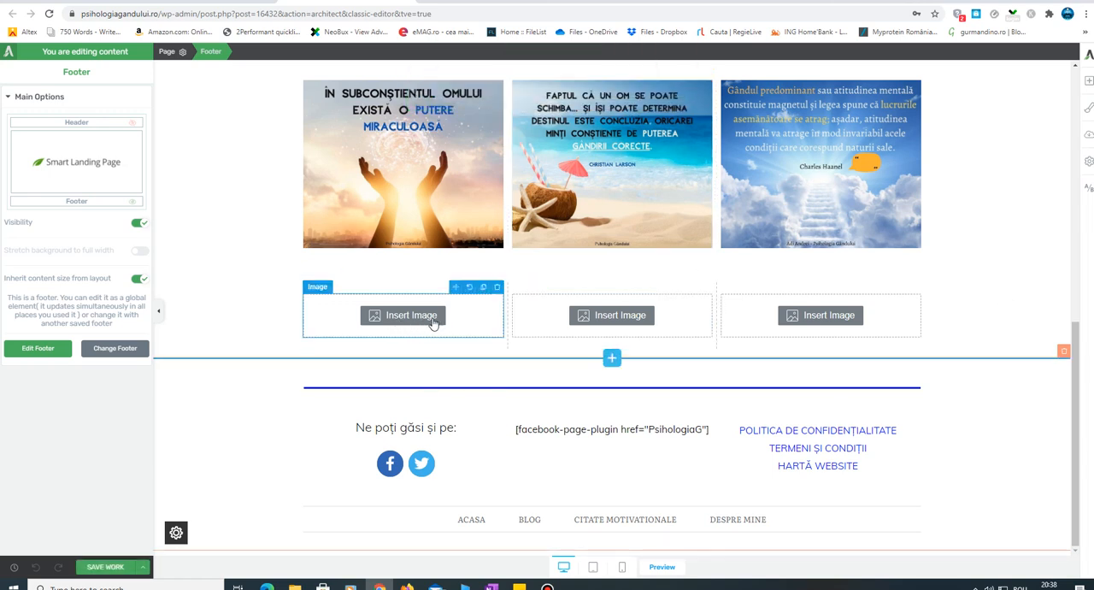
drag(1079, 370, 1088, 285)
scroll(940, 342, down, 1)
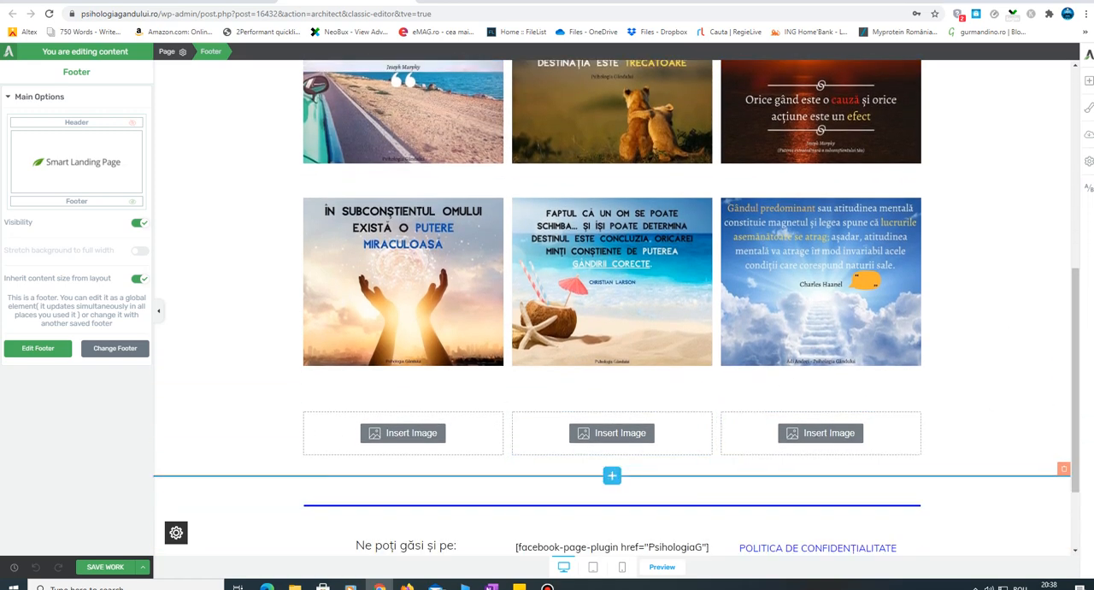
scroll(1075, 400, down, 2)
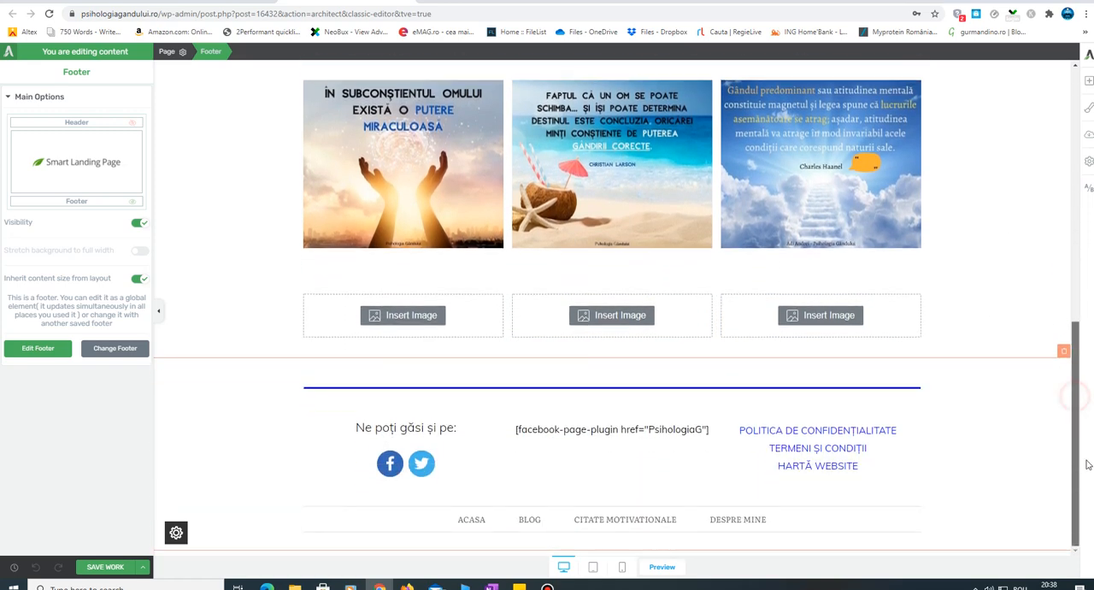
click(661, 567)
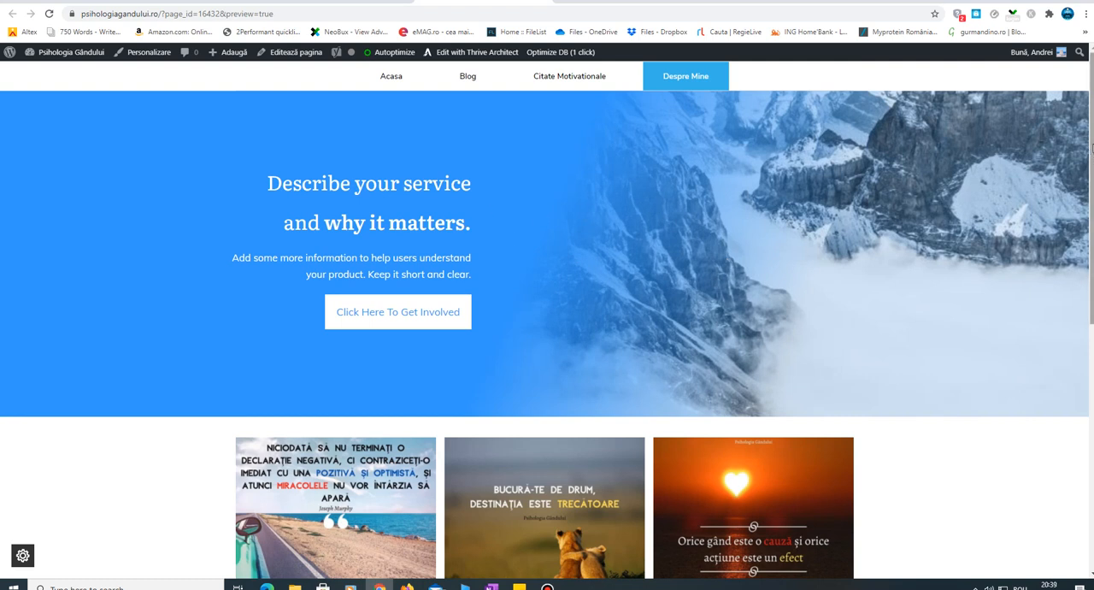
- Examine the previewed page from the menu and hero block through the quote images to the footer
scroll(599, 257, down, 1)
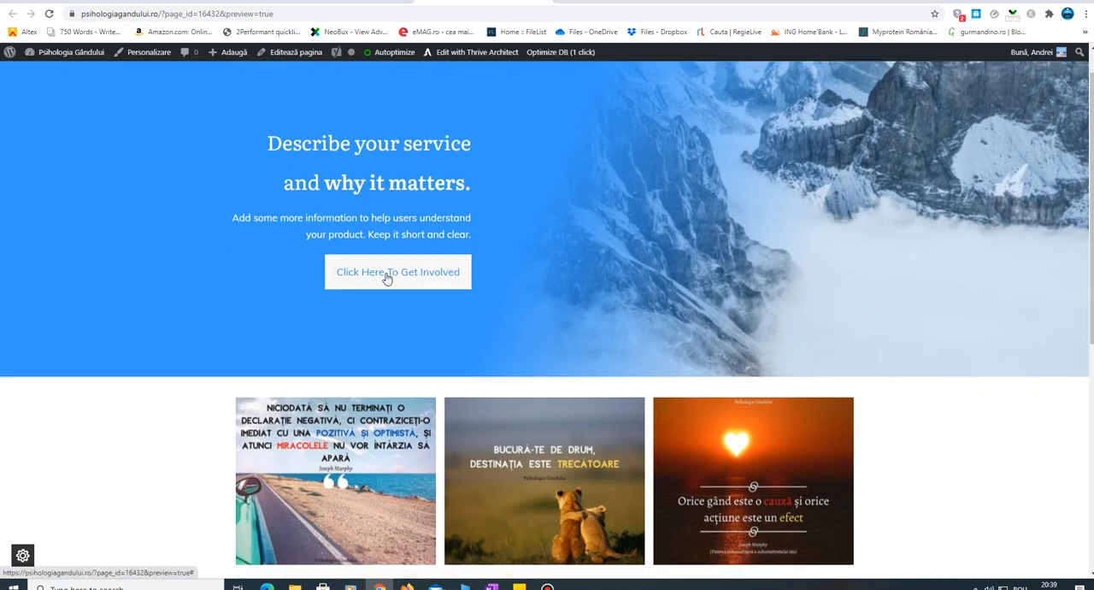
scroll(1086, 224, down, 2)
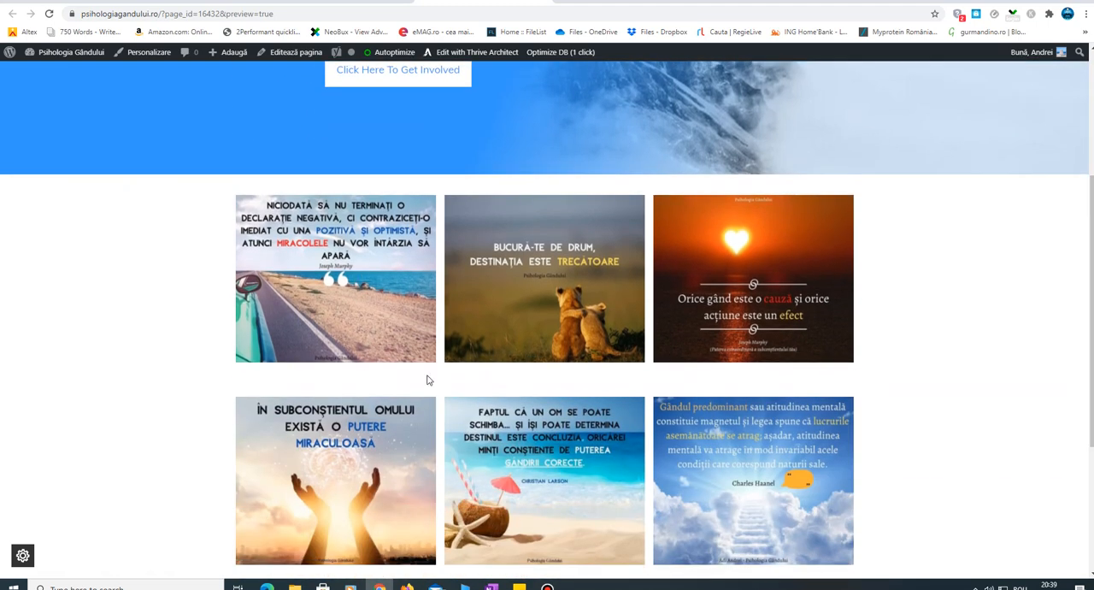
scroll(1089, 342, down, 2)
scroll(547, 325, down, 1)
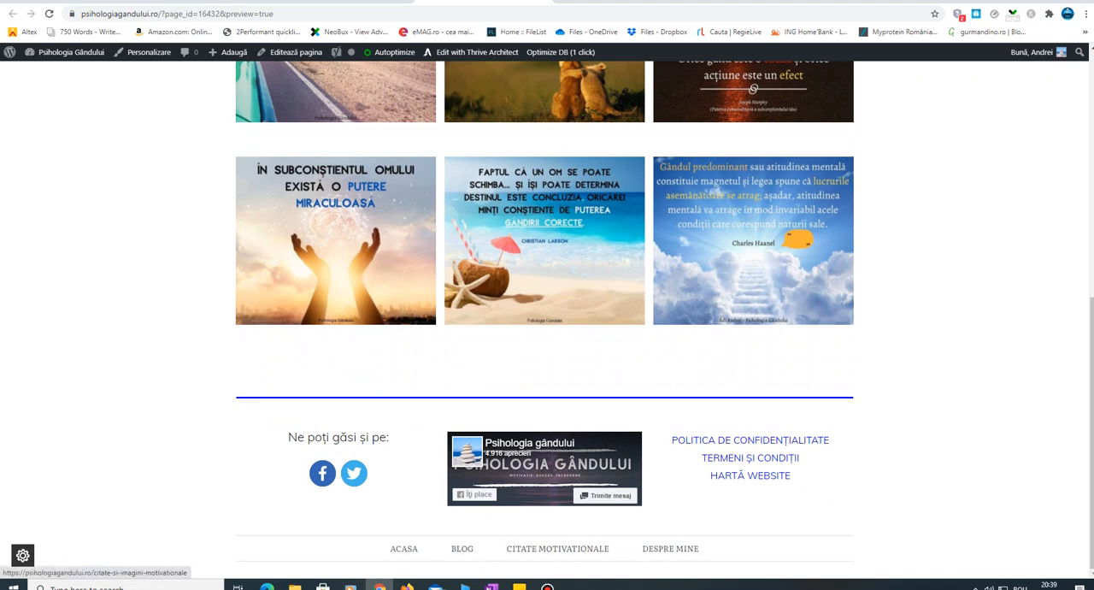
scroll(558, 547, up, 6)
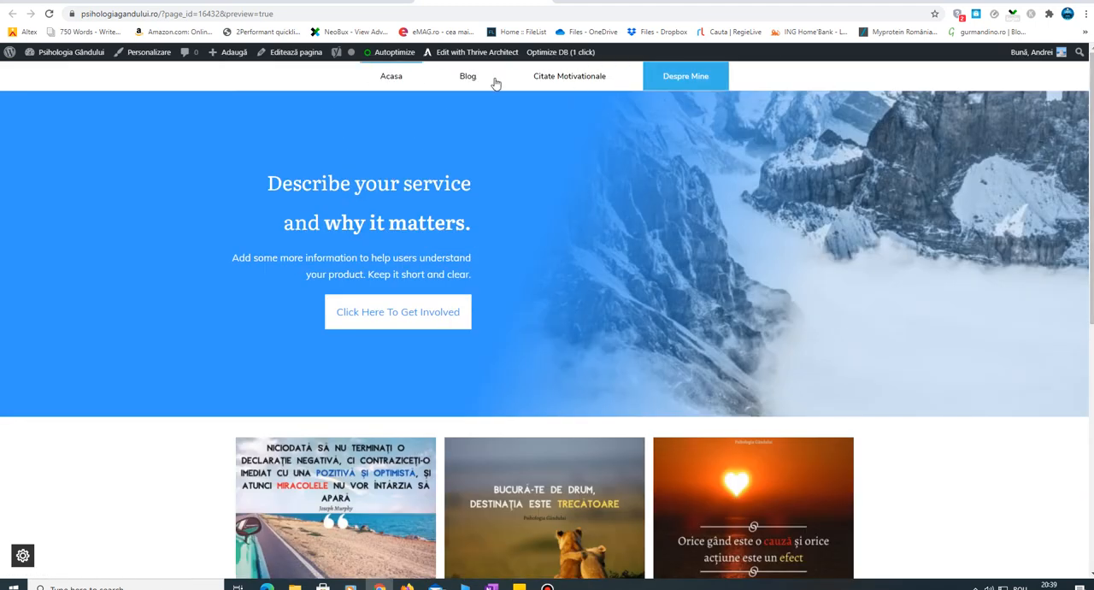
drag(1092, 188, 1092, 190)
scroll(577, 475, down, 6)
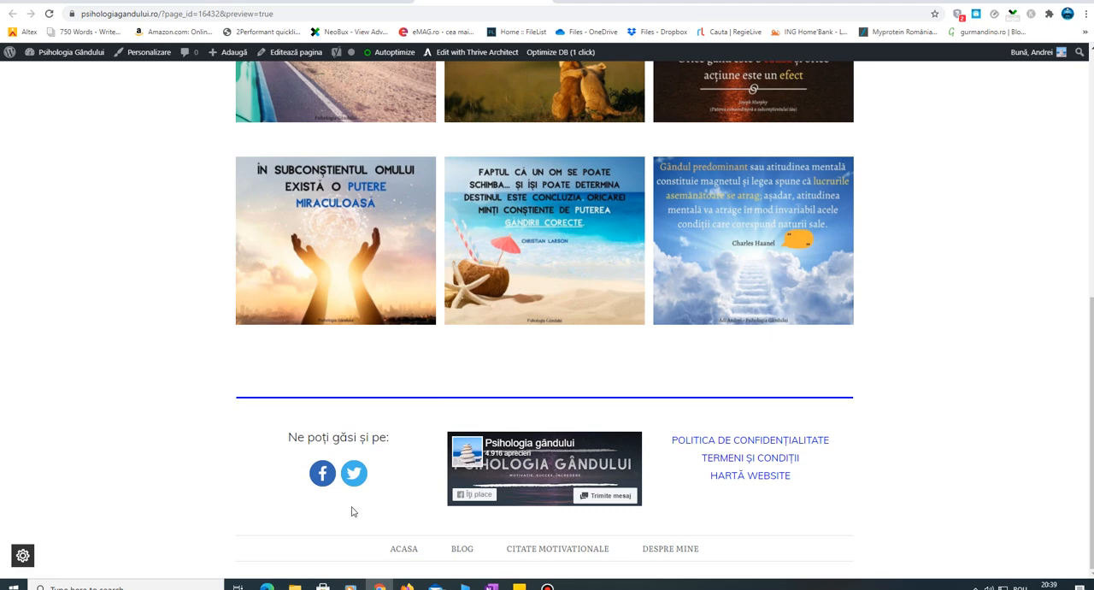
drag(1093, 491, 1093, 248)
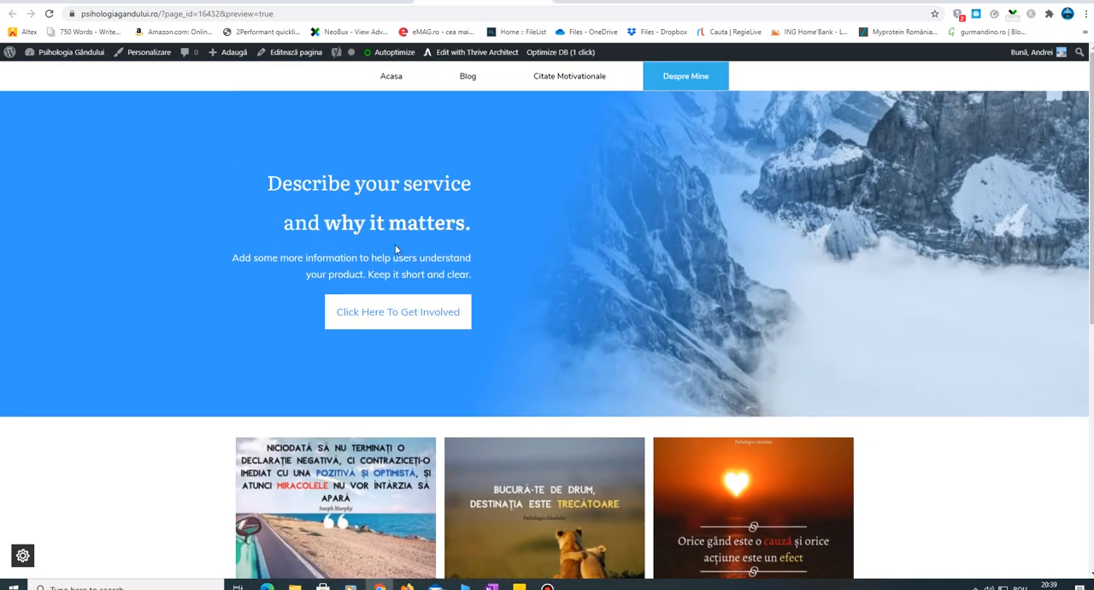